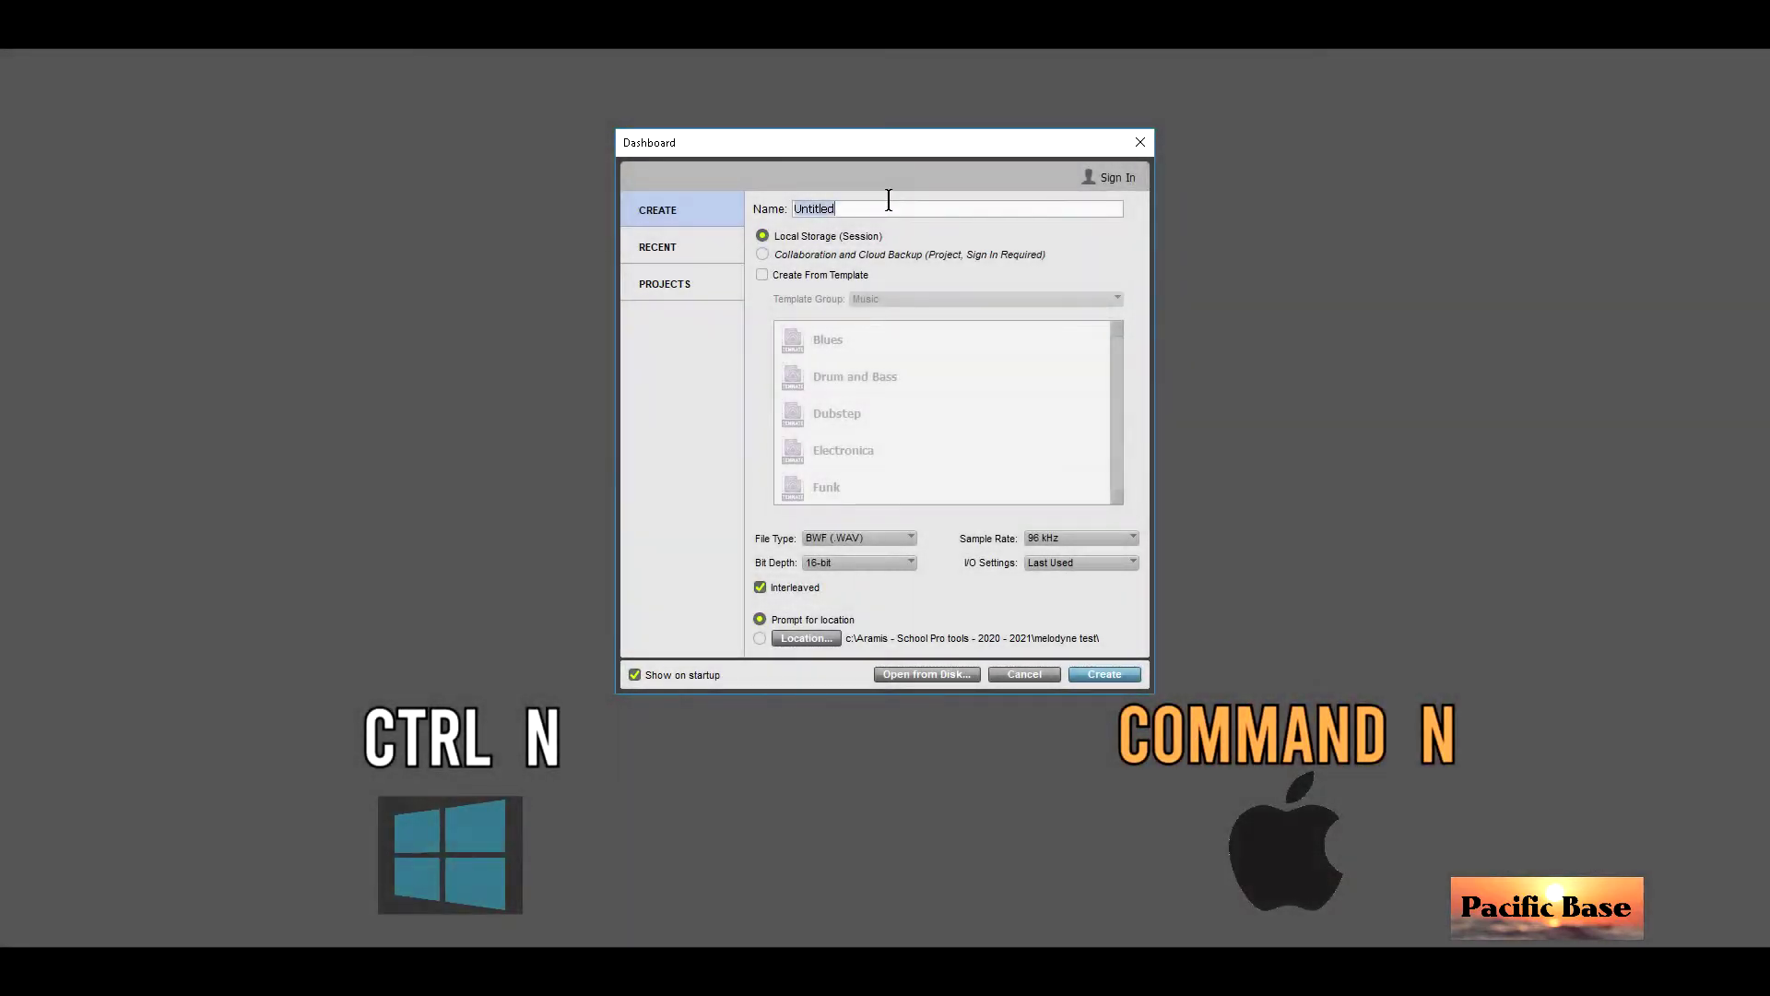
Step: Create a new session named 'new song' at 32-bit float and 48 kHz
type("new song")
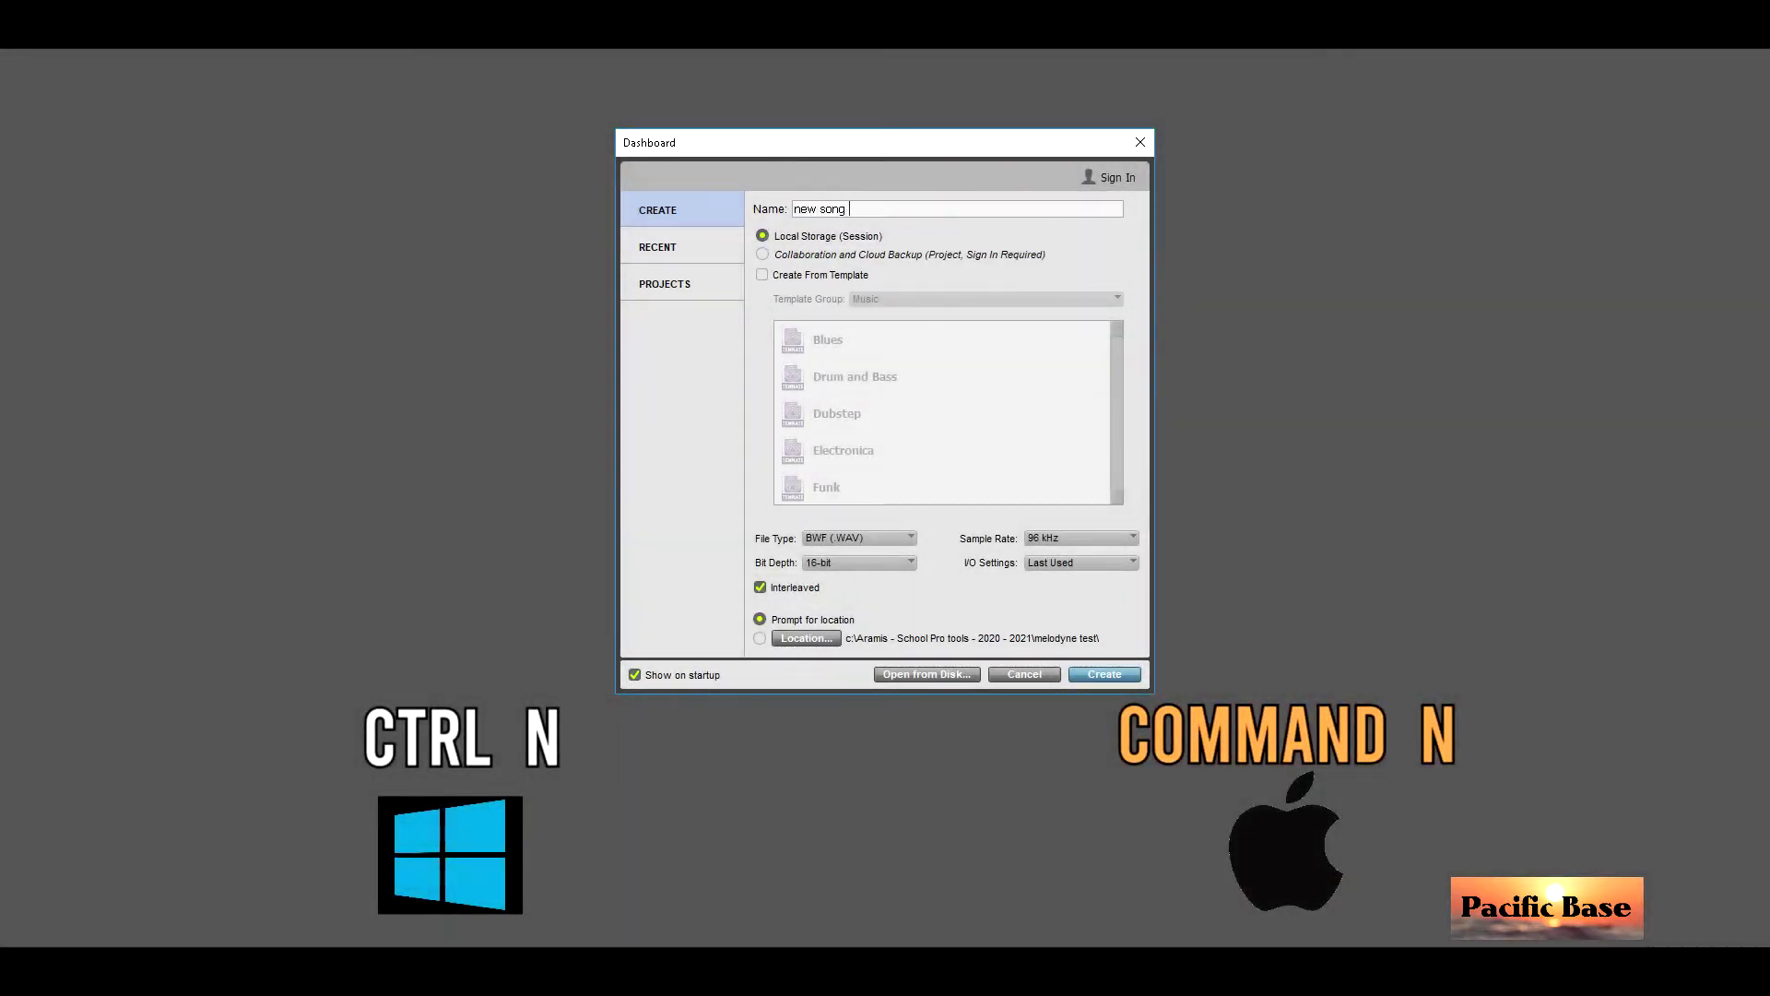
left_click(861, 563)
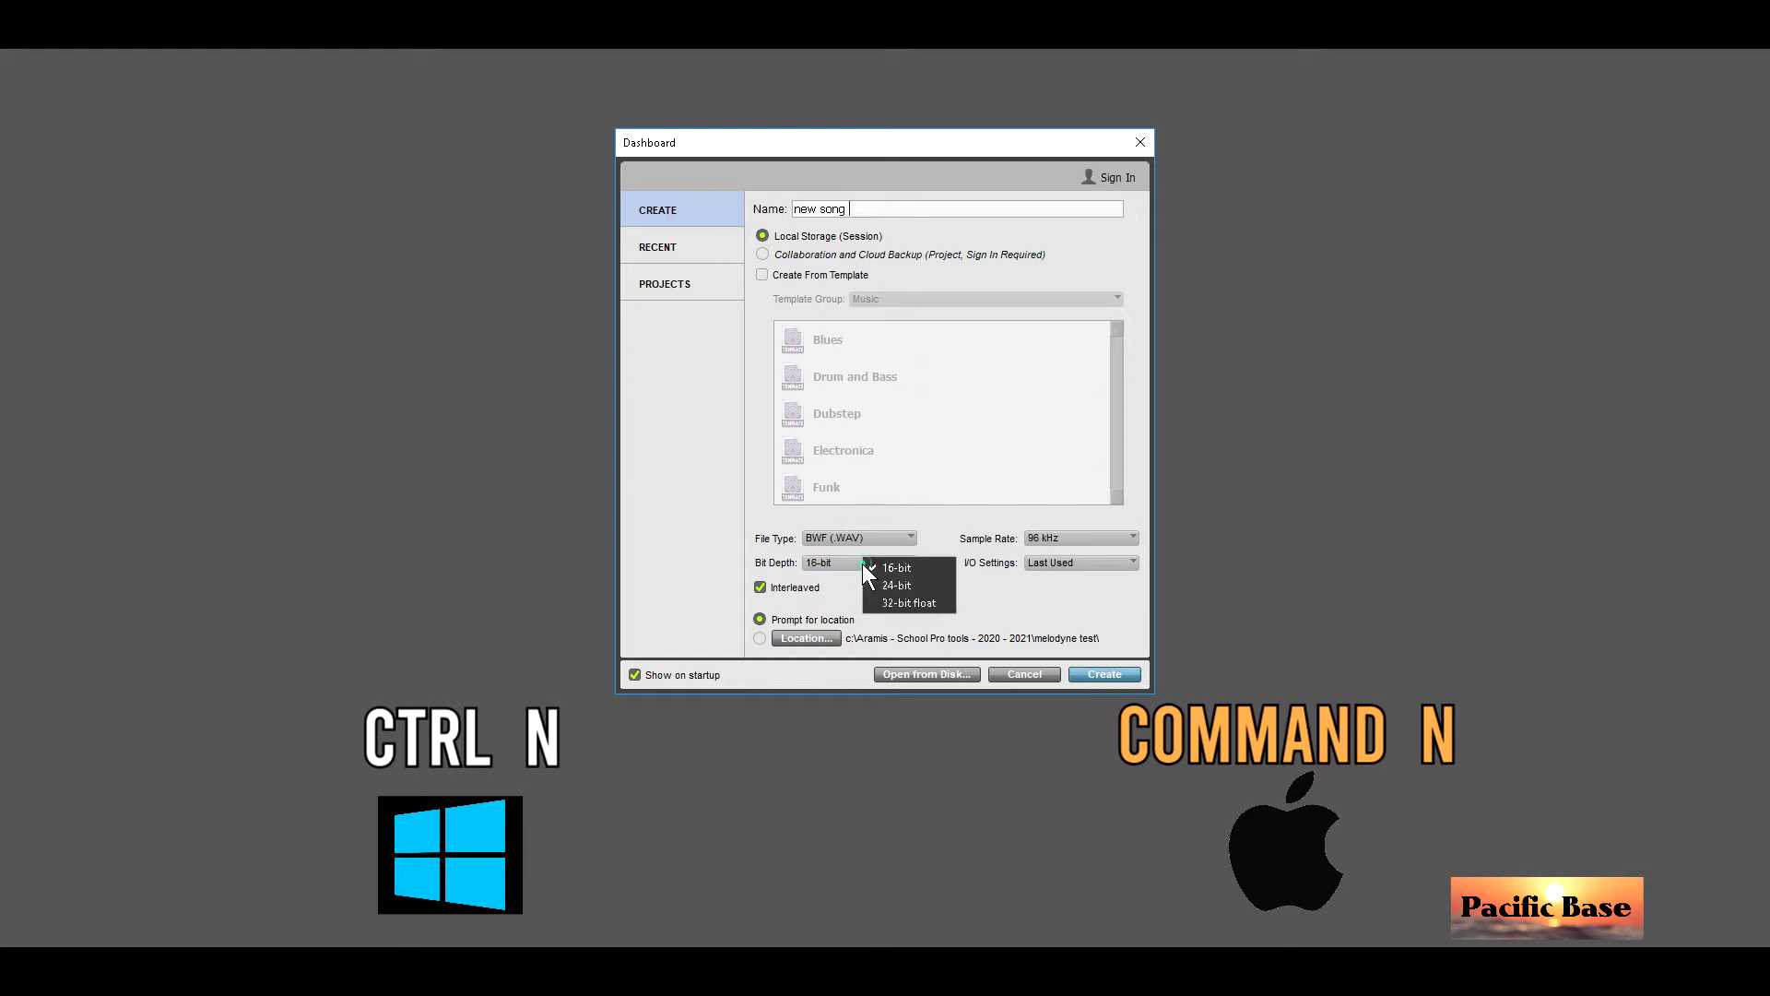
left_click(892, 607)
left_click(1080, 540)
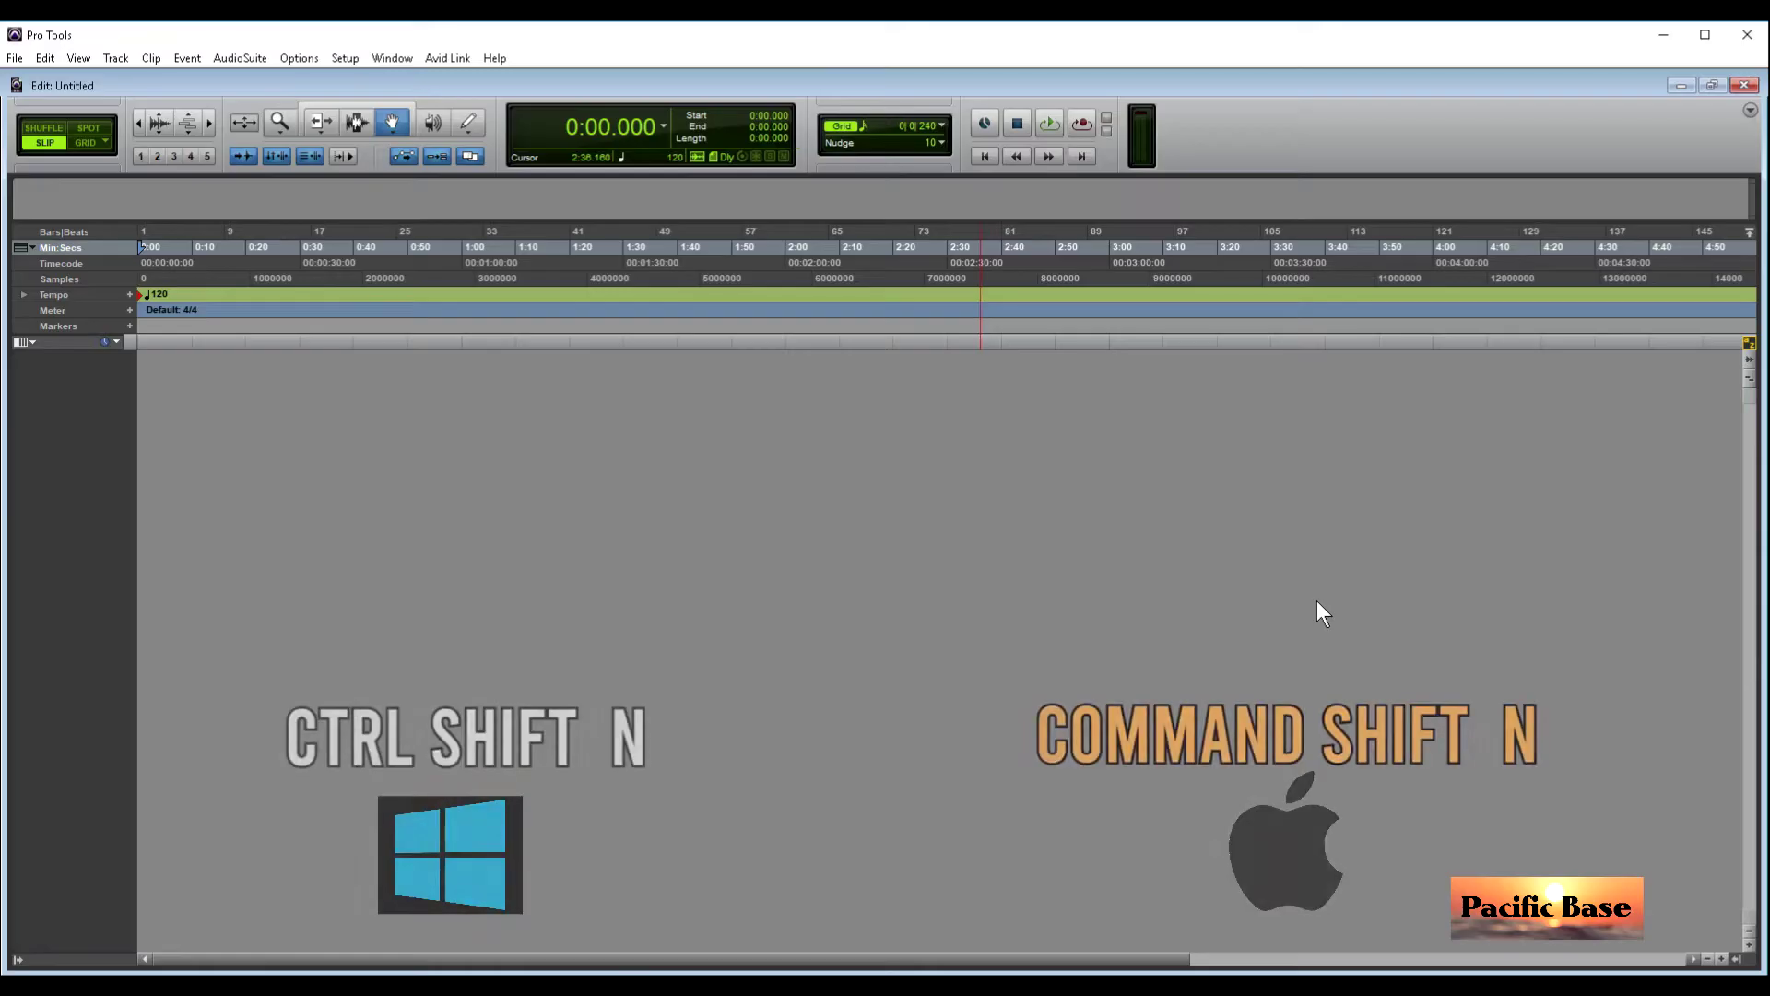
Step: Add a mono audio track named 'voice 1' and make it taller
key("ctrl+shift+n")
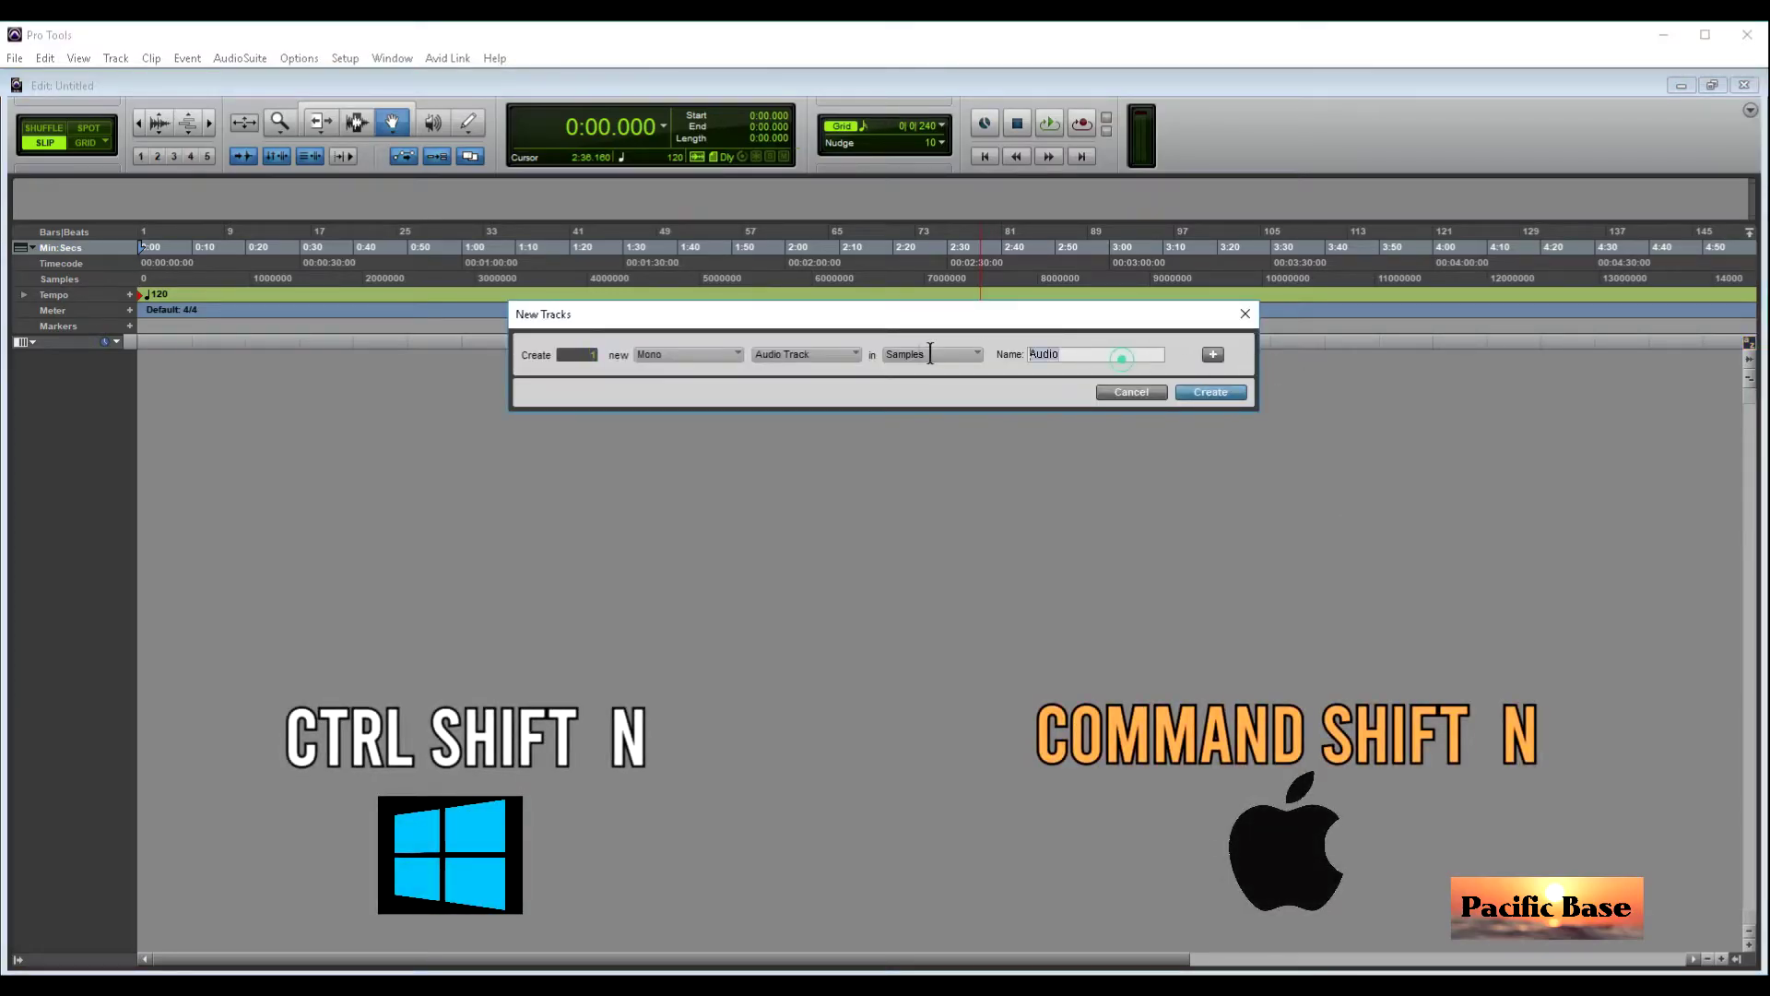
type("voice 1")
left_click(1221, 392)
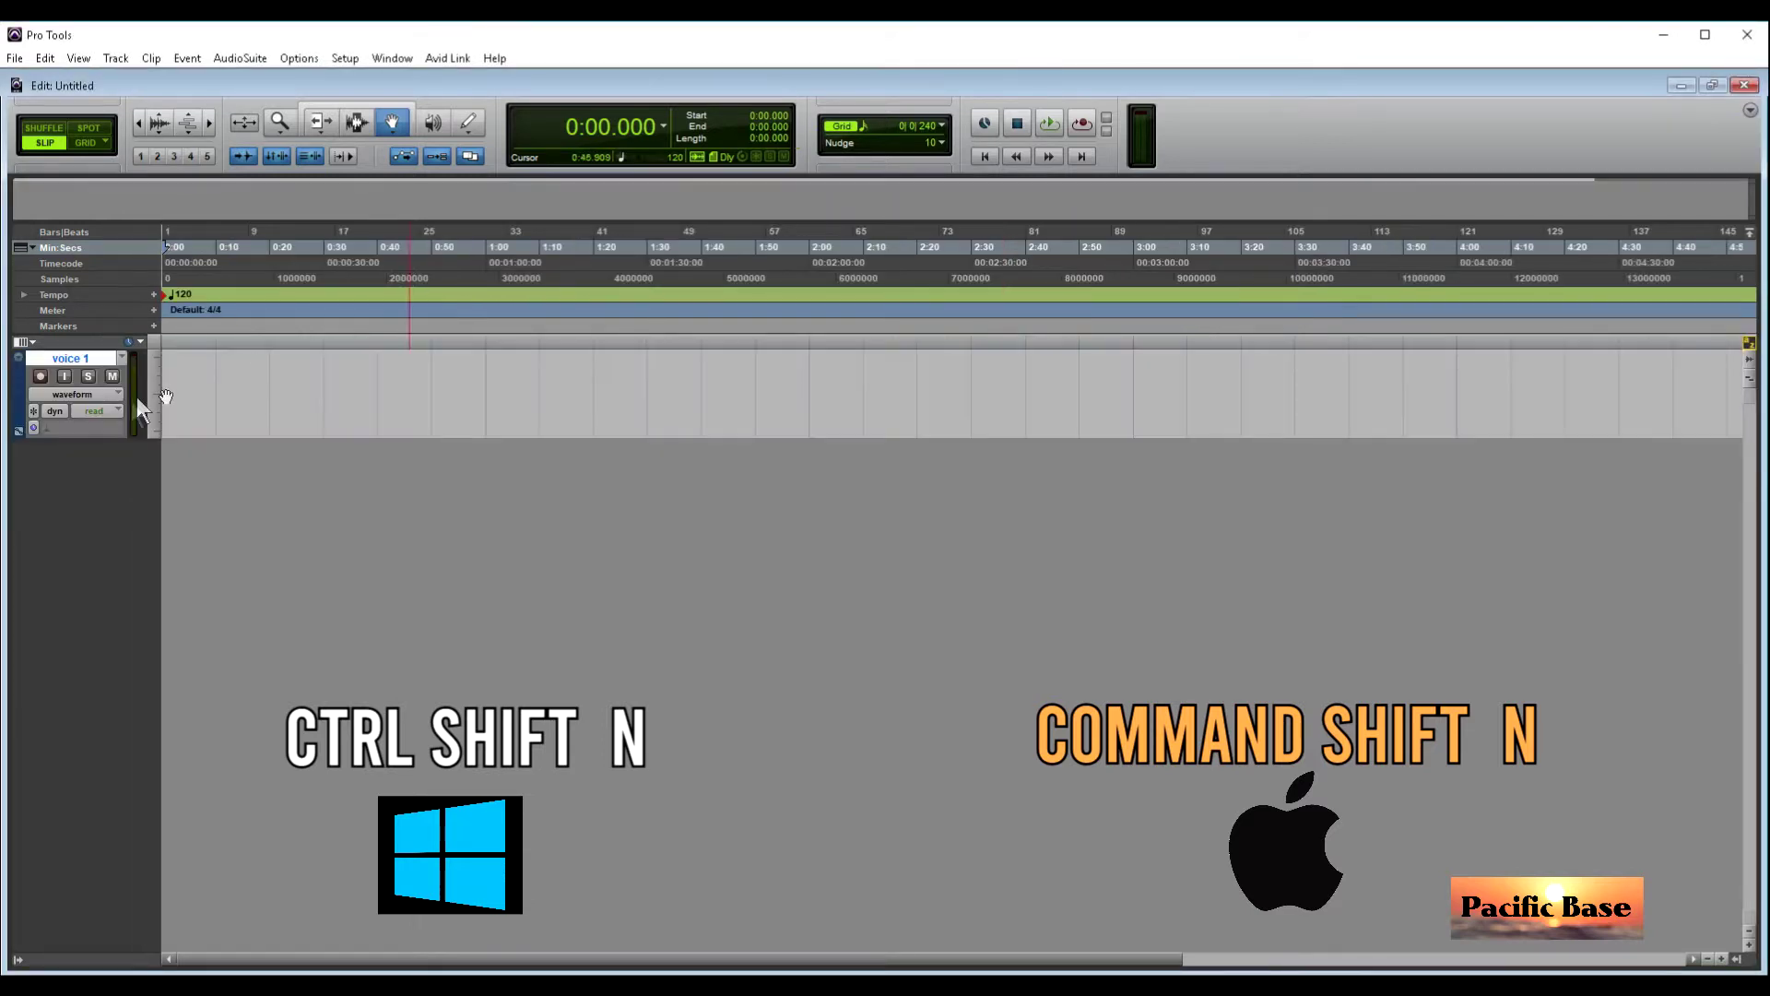
left_click_drag(92, 440, 86, 504)
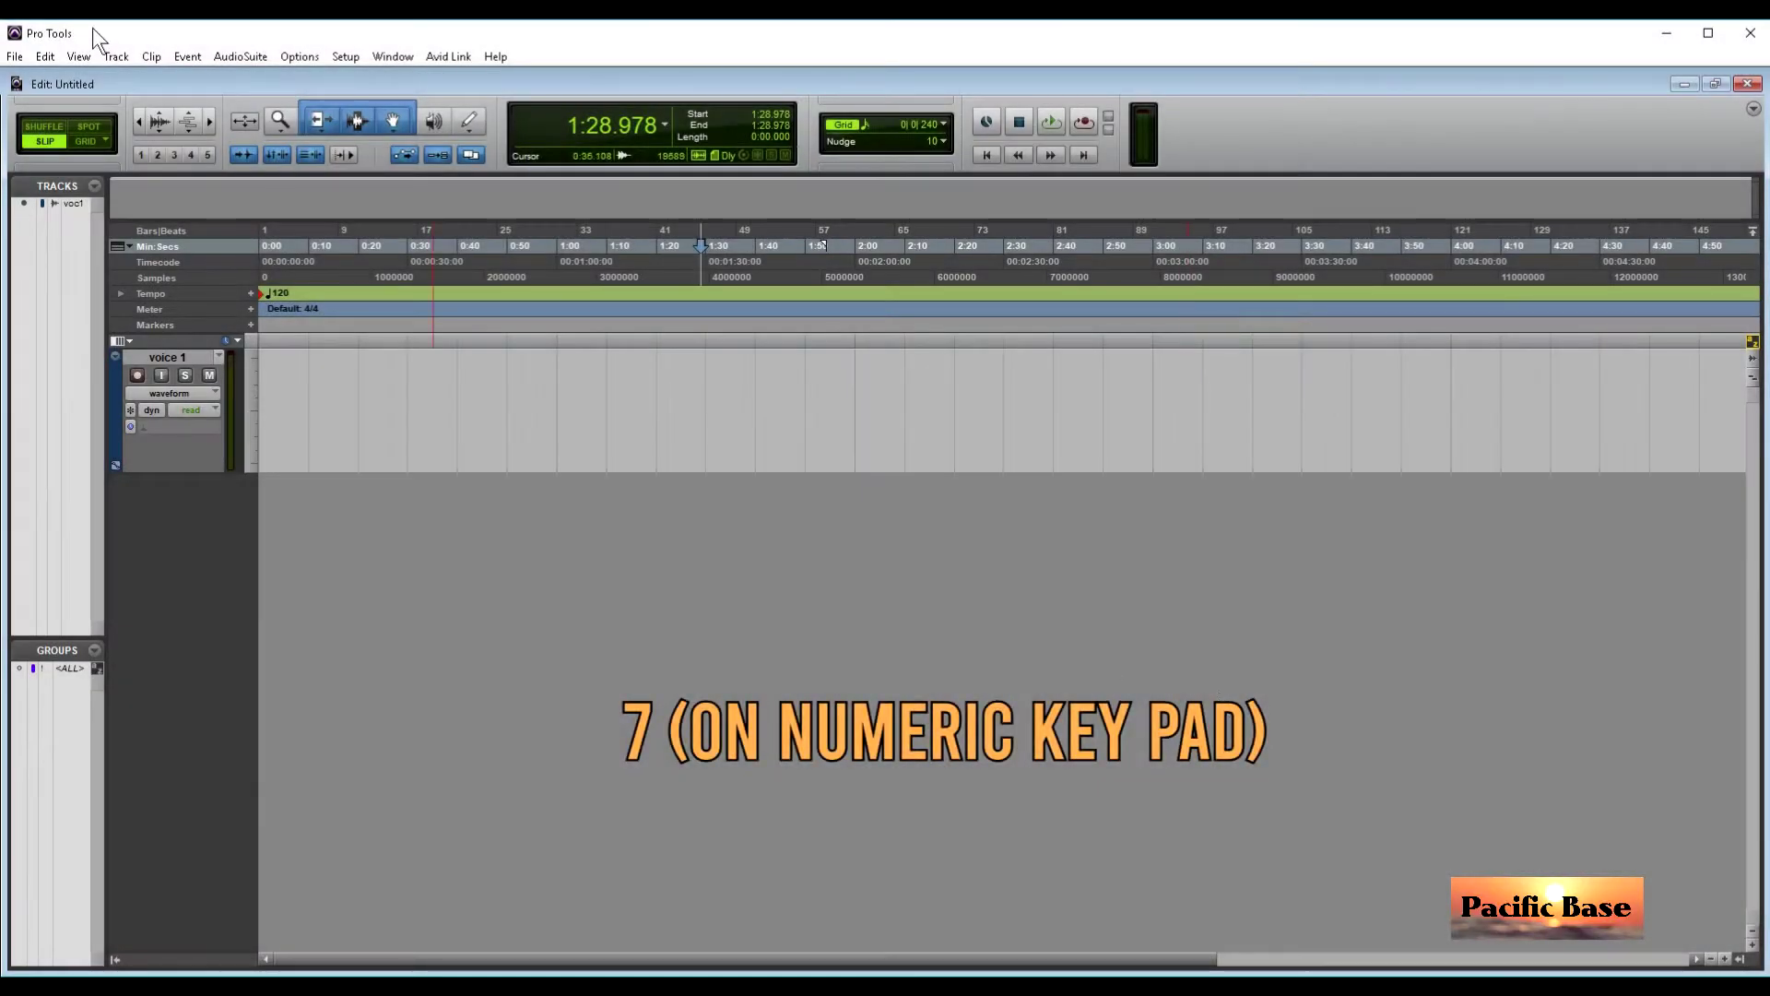
Step: Add a Click 1 track and open its click plug-in in the Mix window
left_click(114, 57)
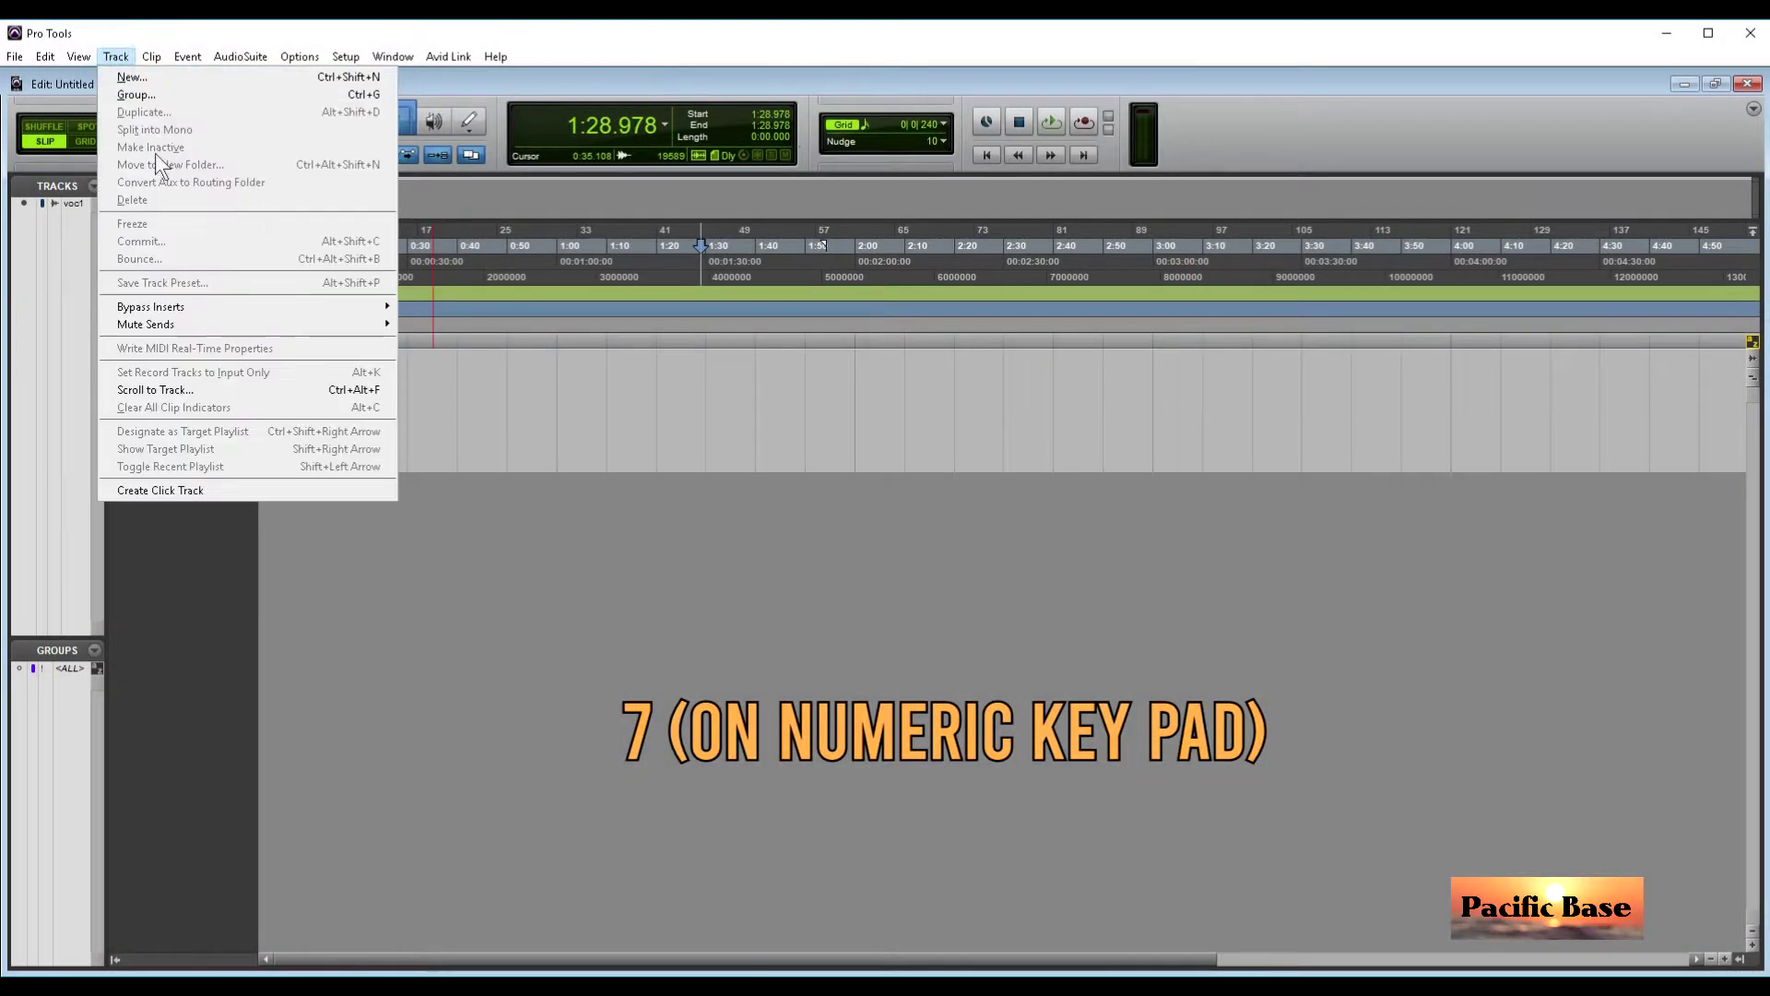
left_click(245, 492)
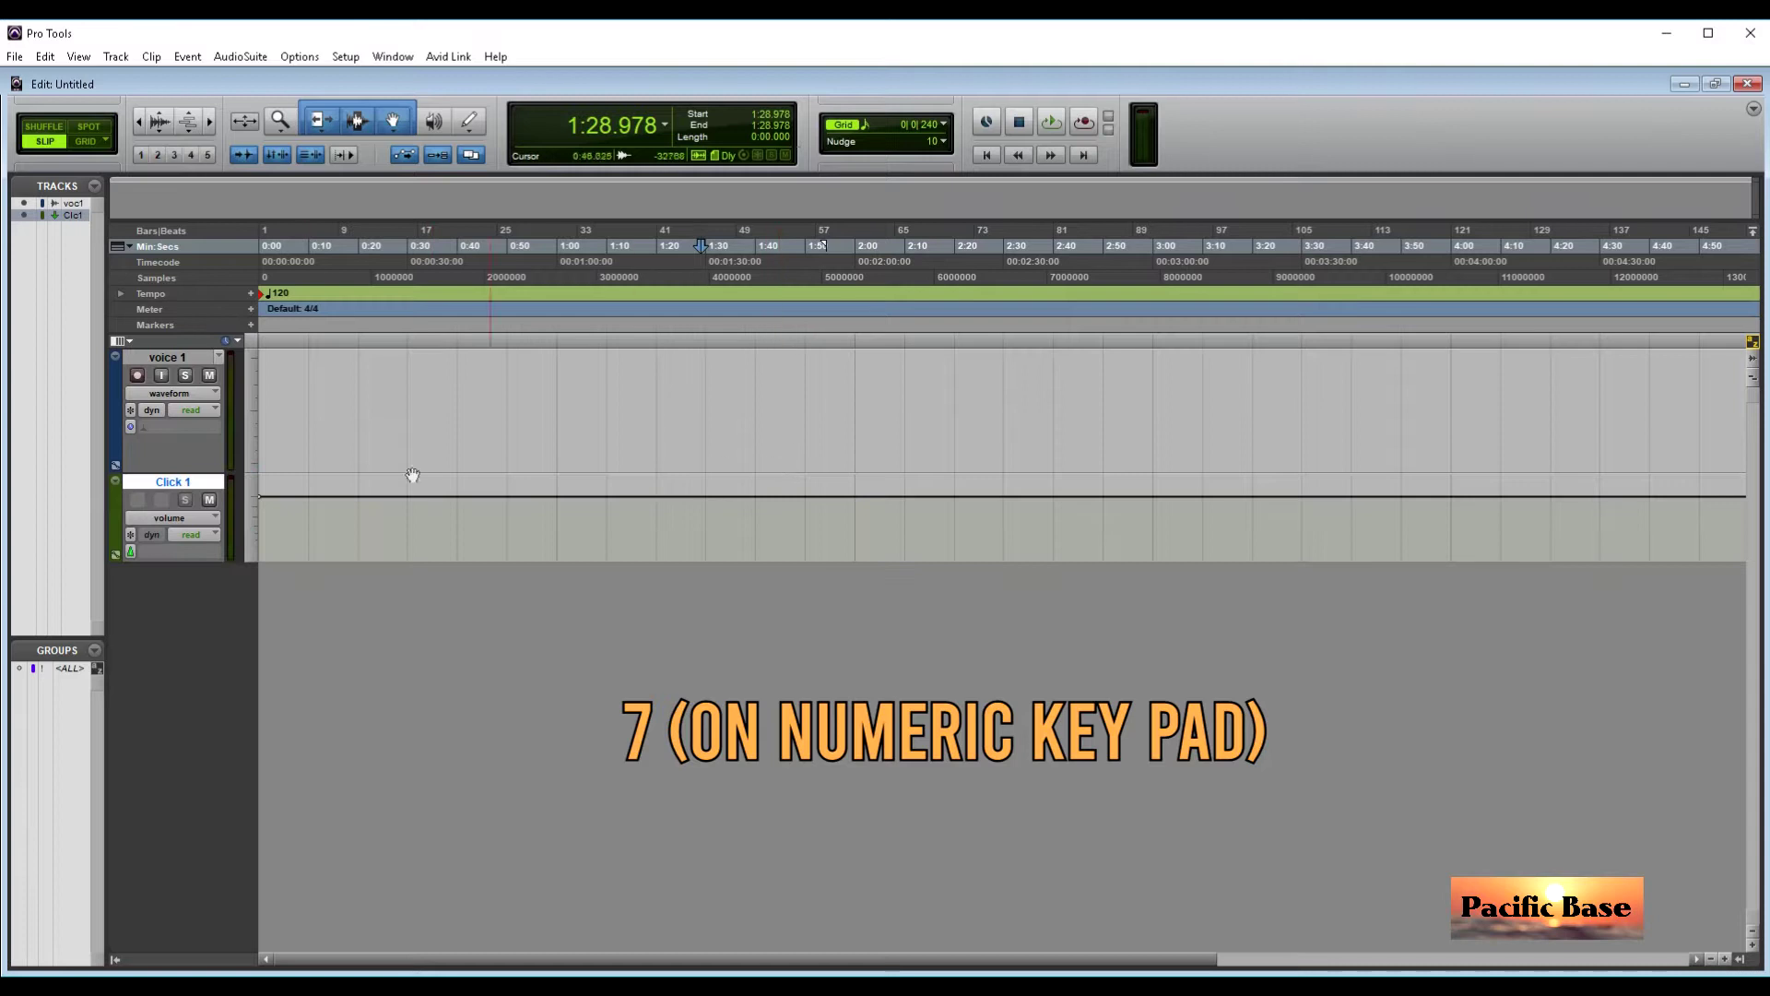
key("ctrl+equal")
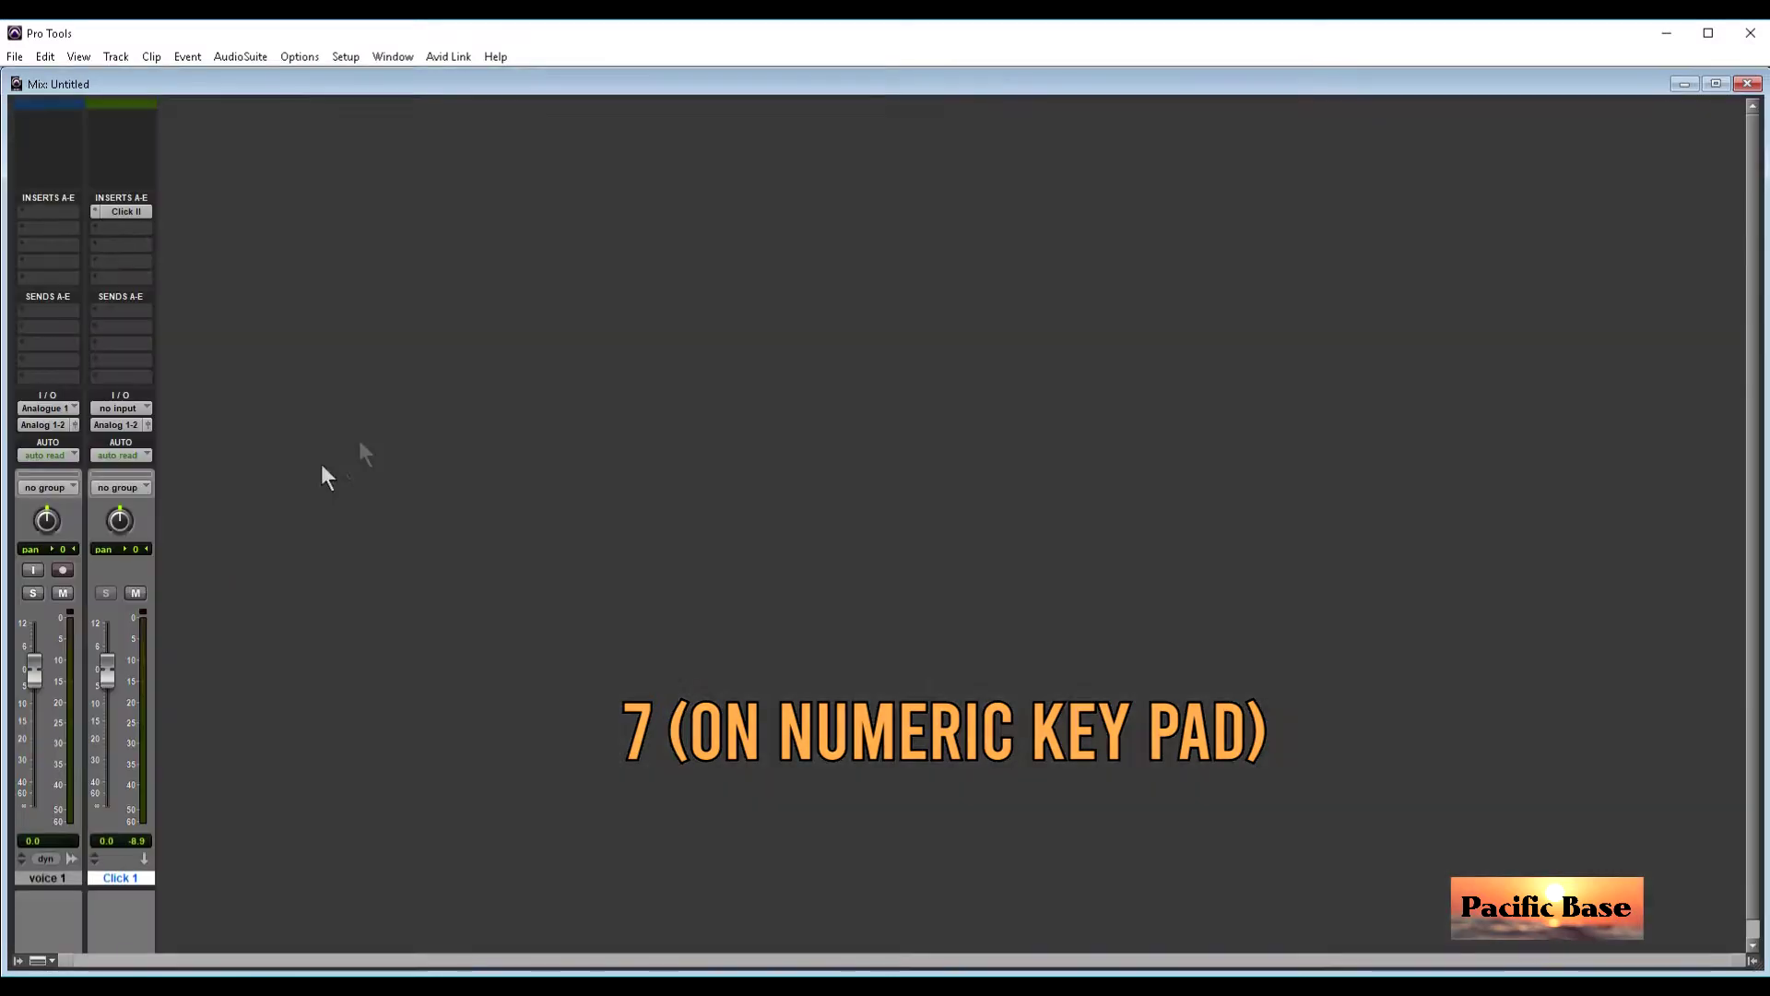
left_click(122, 213)
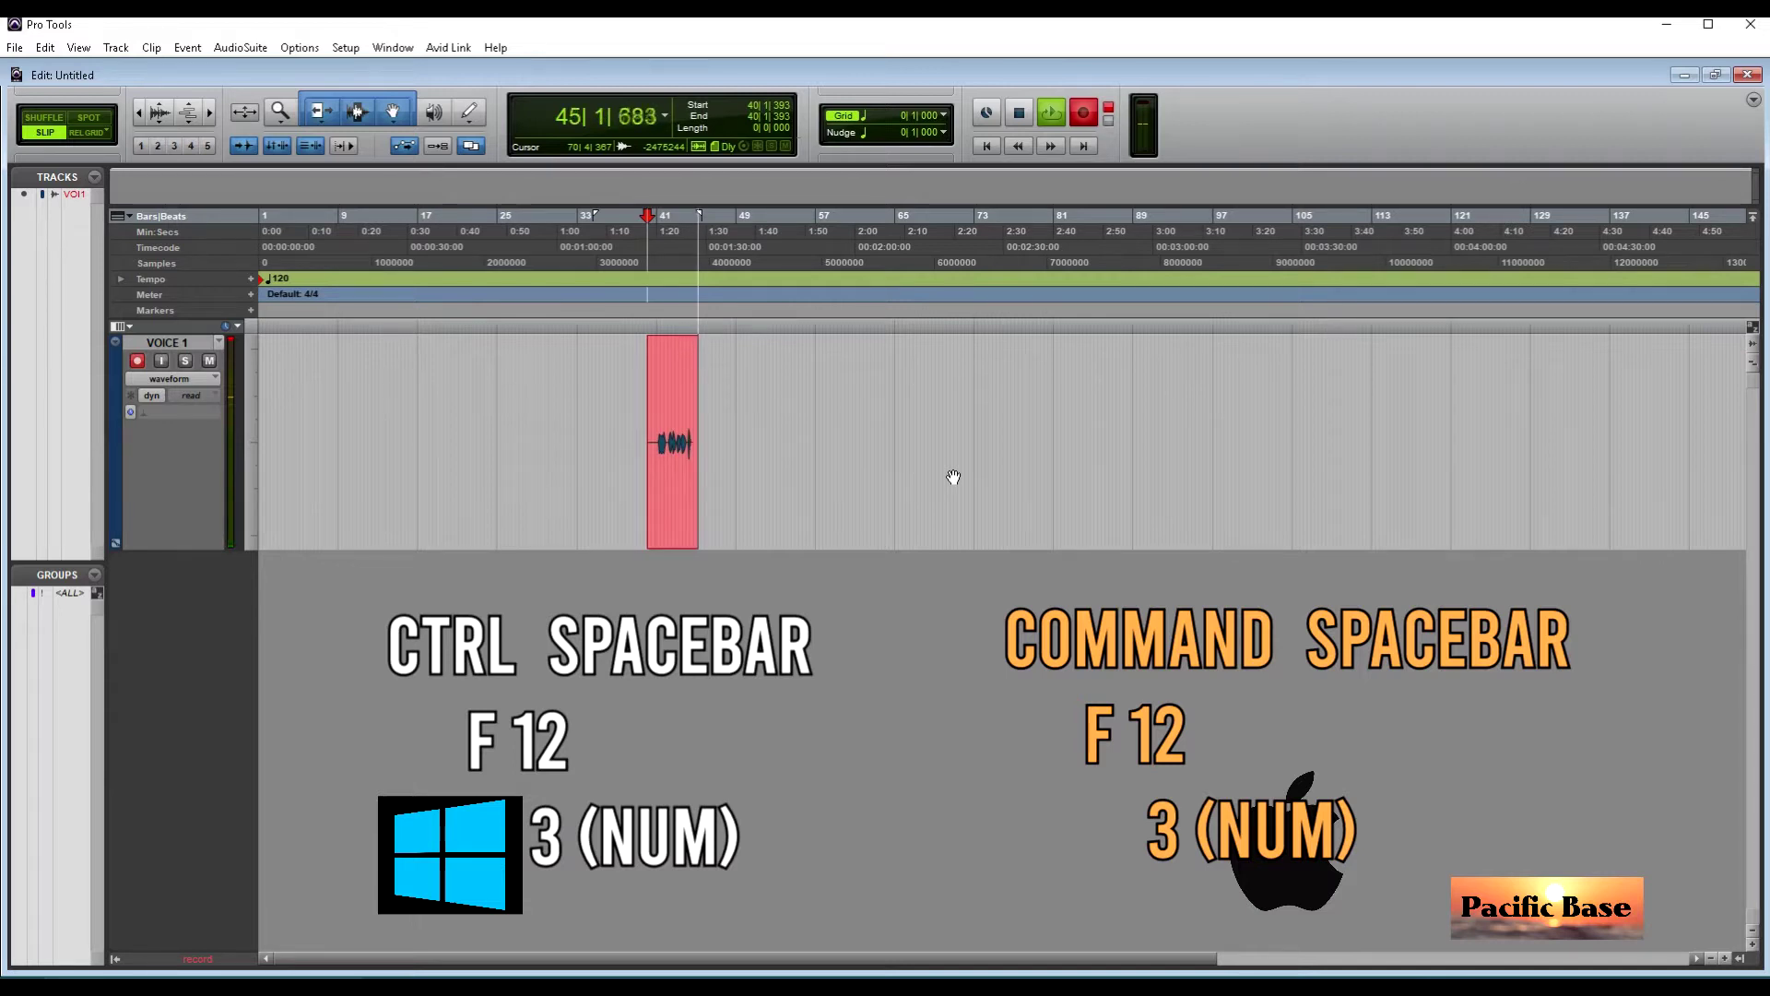
Step: Stop recording and add a 'Pre-Chorus' marker from the numeric keypad
key("space")
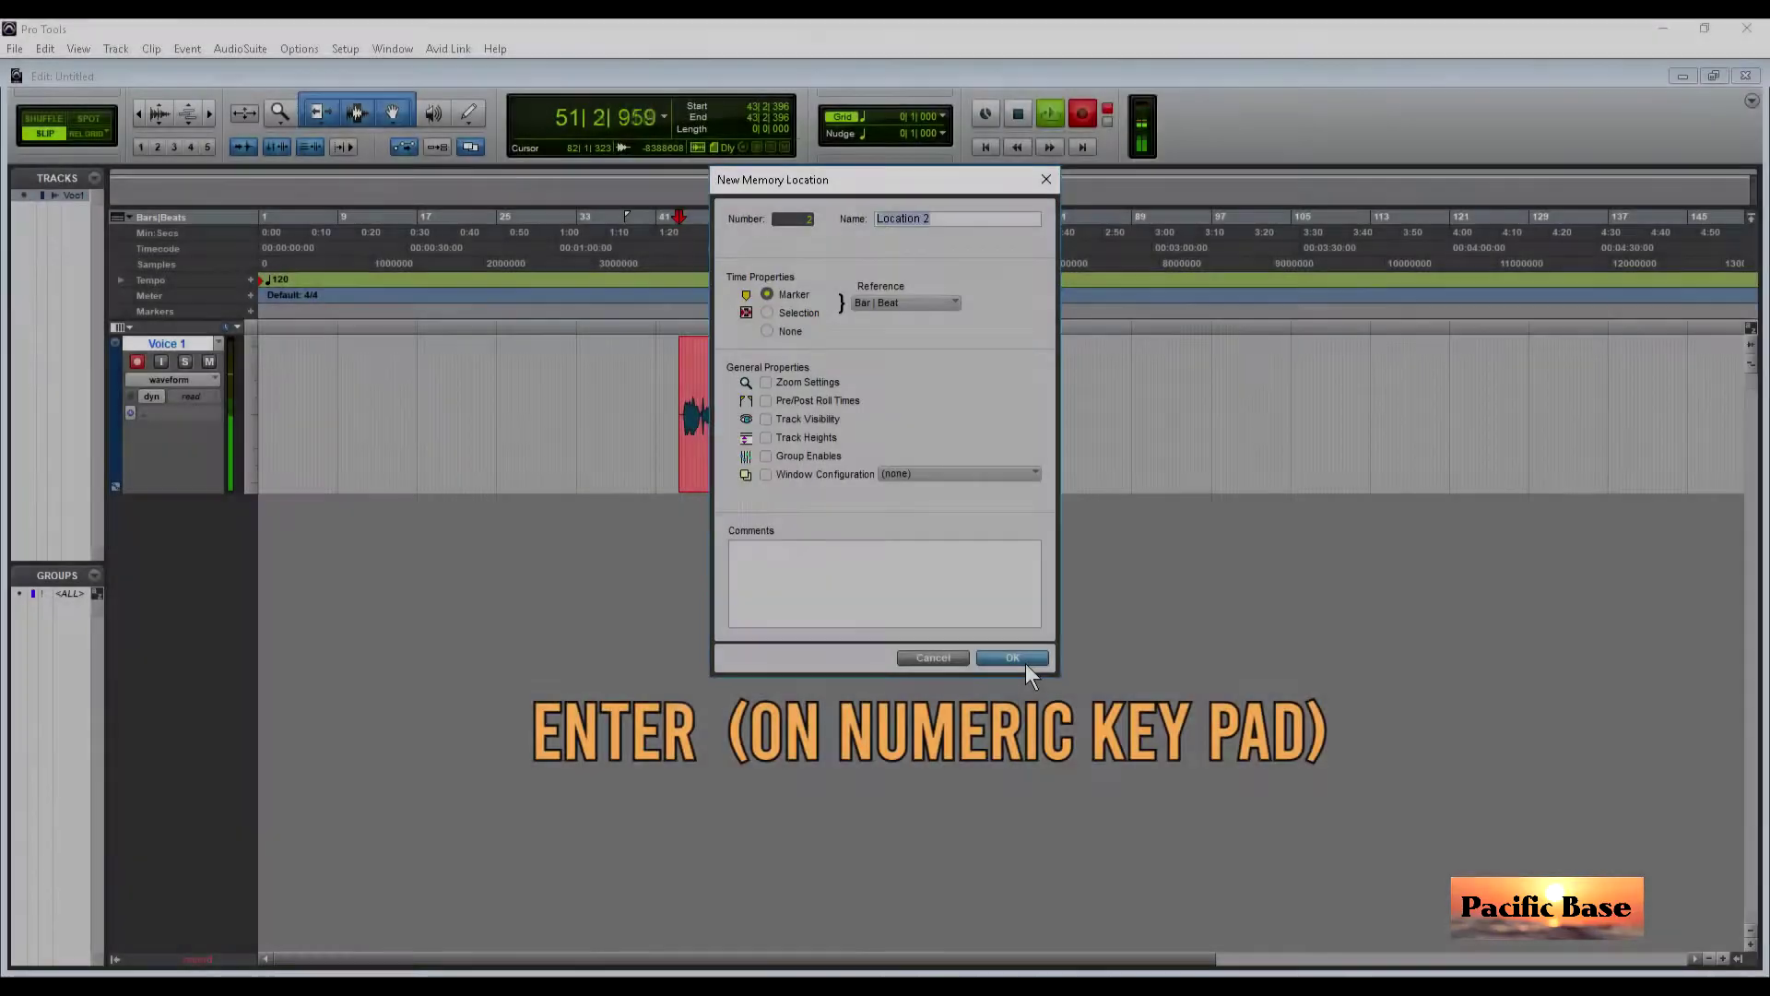
type("Pre-Chorus")
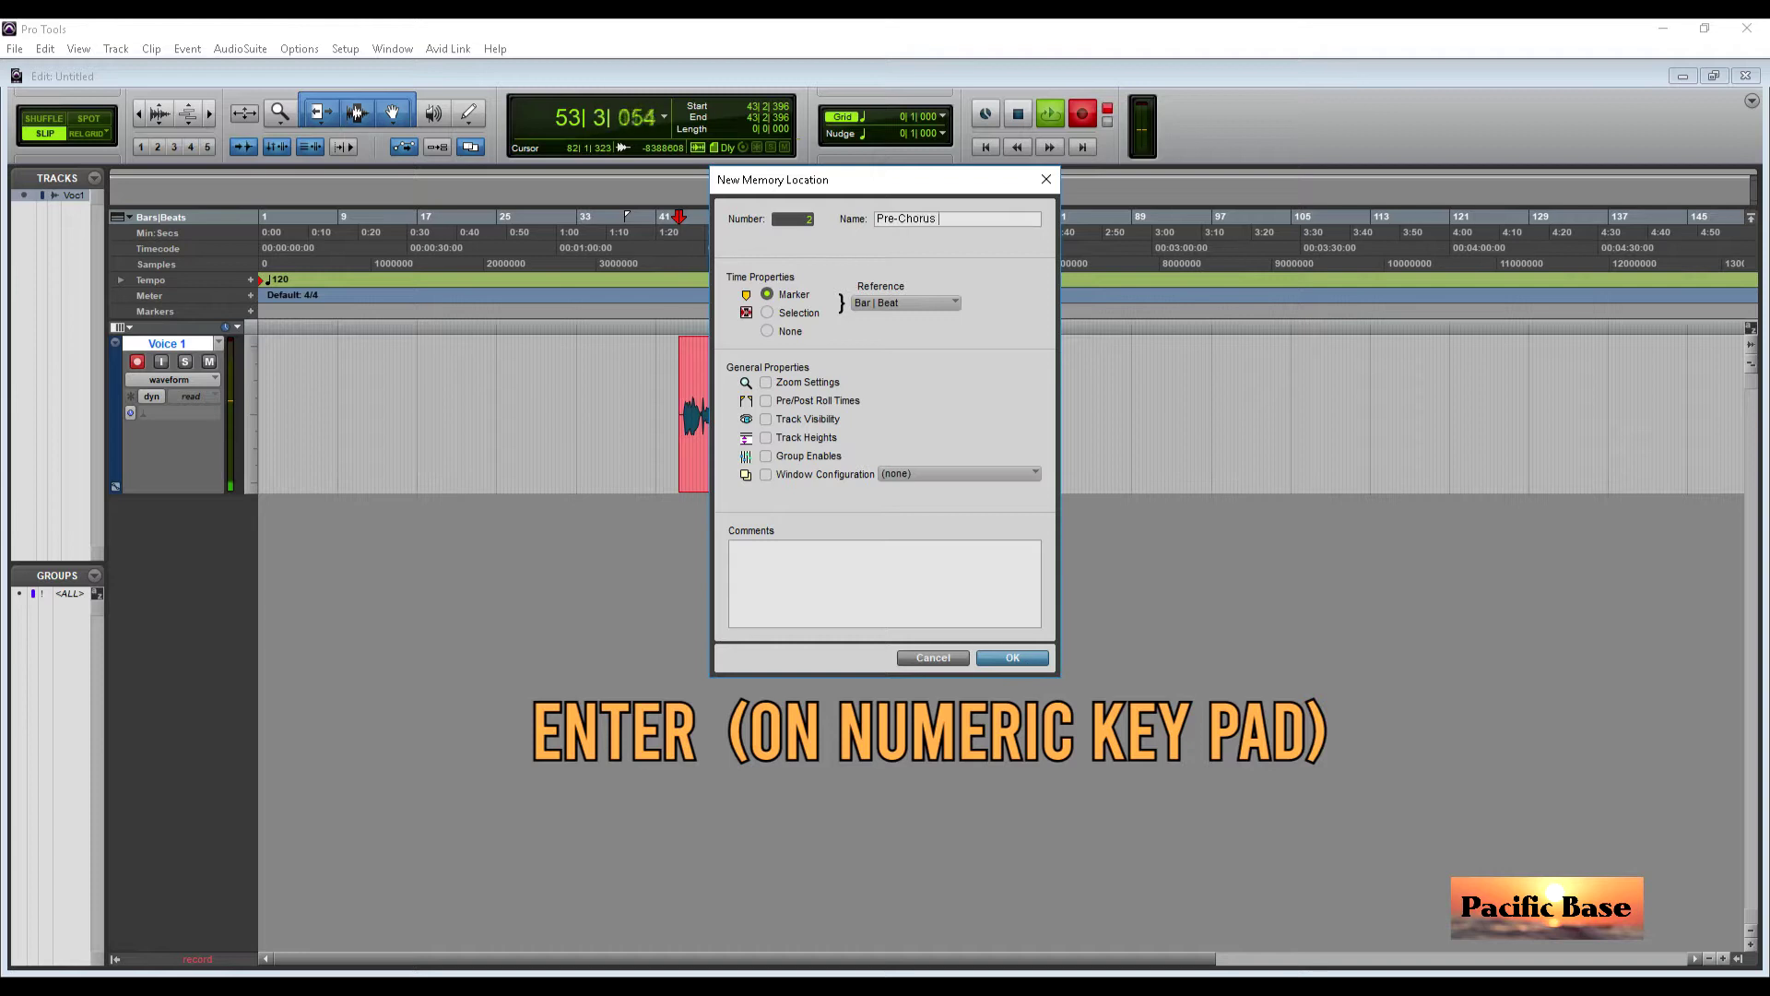
key("KP_Enter")
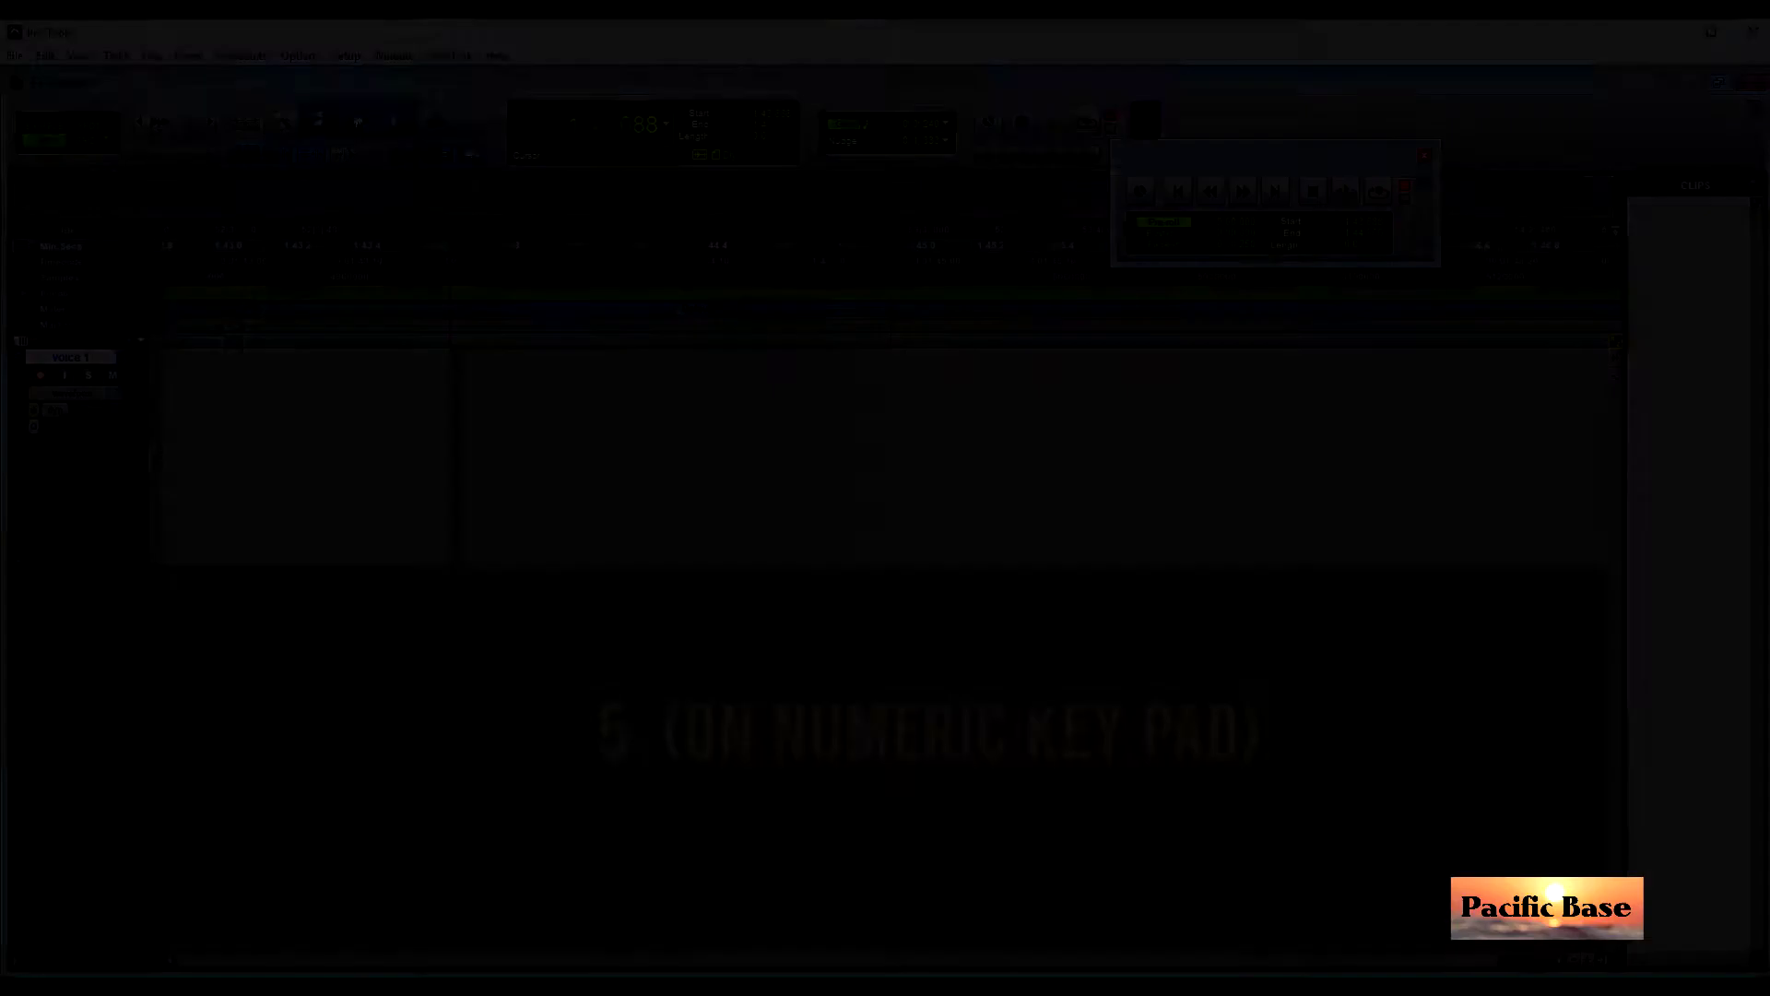
Step: Nudge the selection end later and loop-record takes over it
key("KP_5")
key("KP_3")
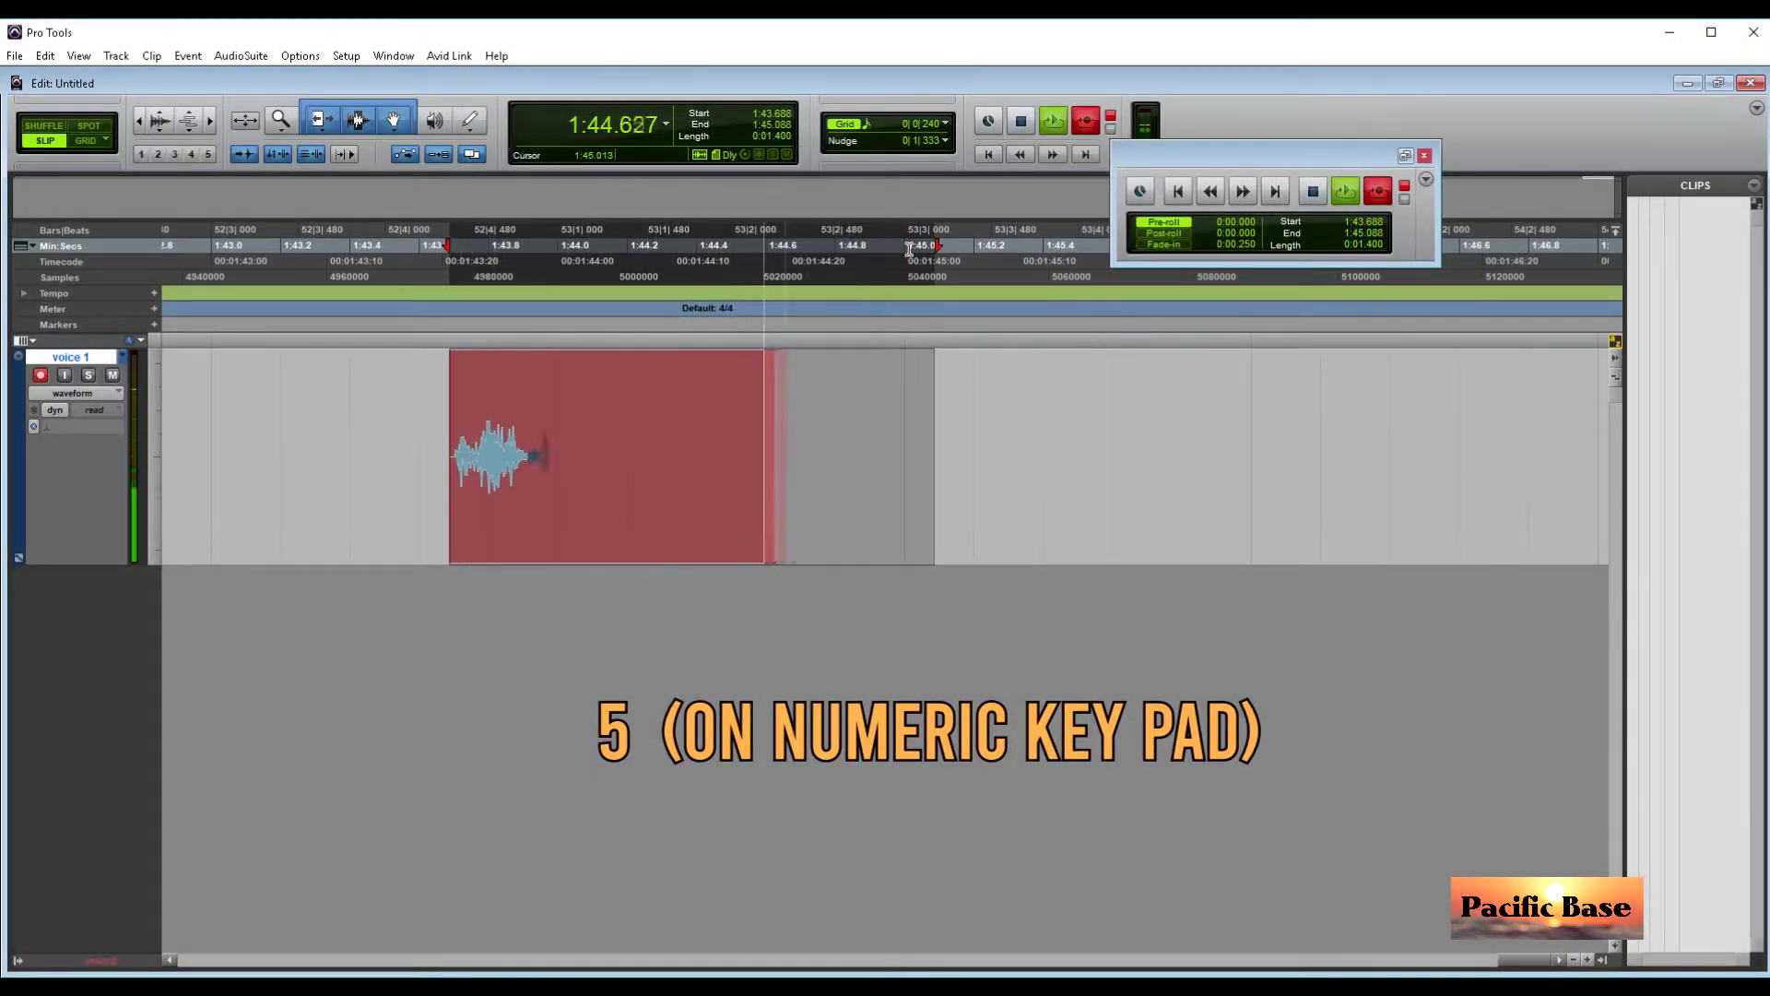
key("space")
Step: Expand the alternate takes onto new playlists and solo lane voice 1.03
right_click(585, 490)
mouse_move(715, 639)
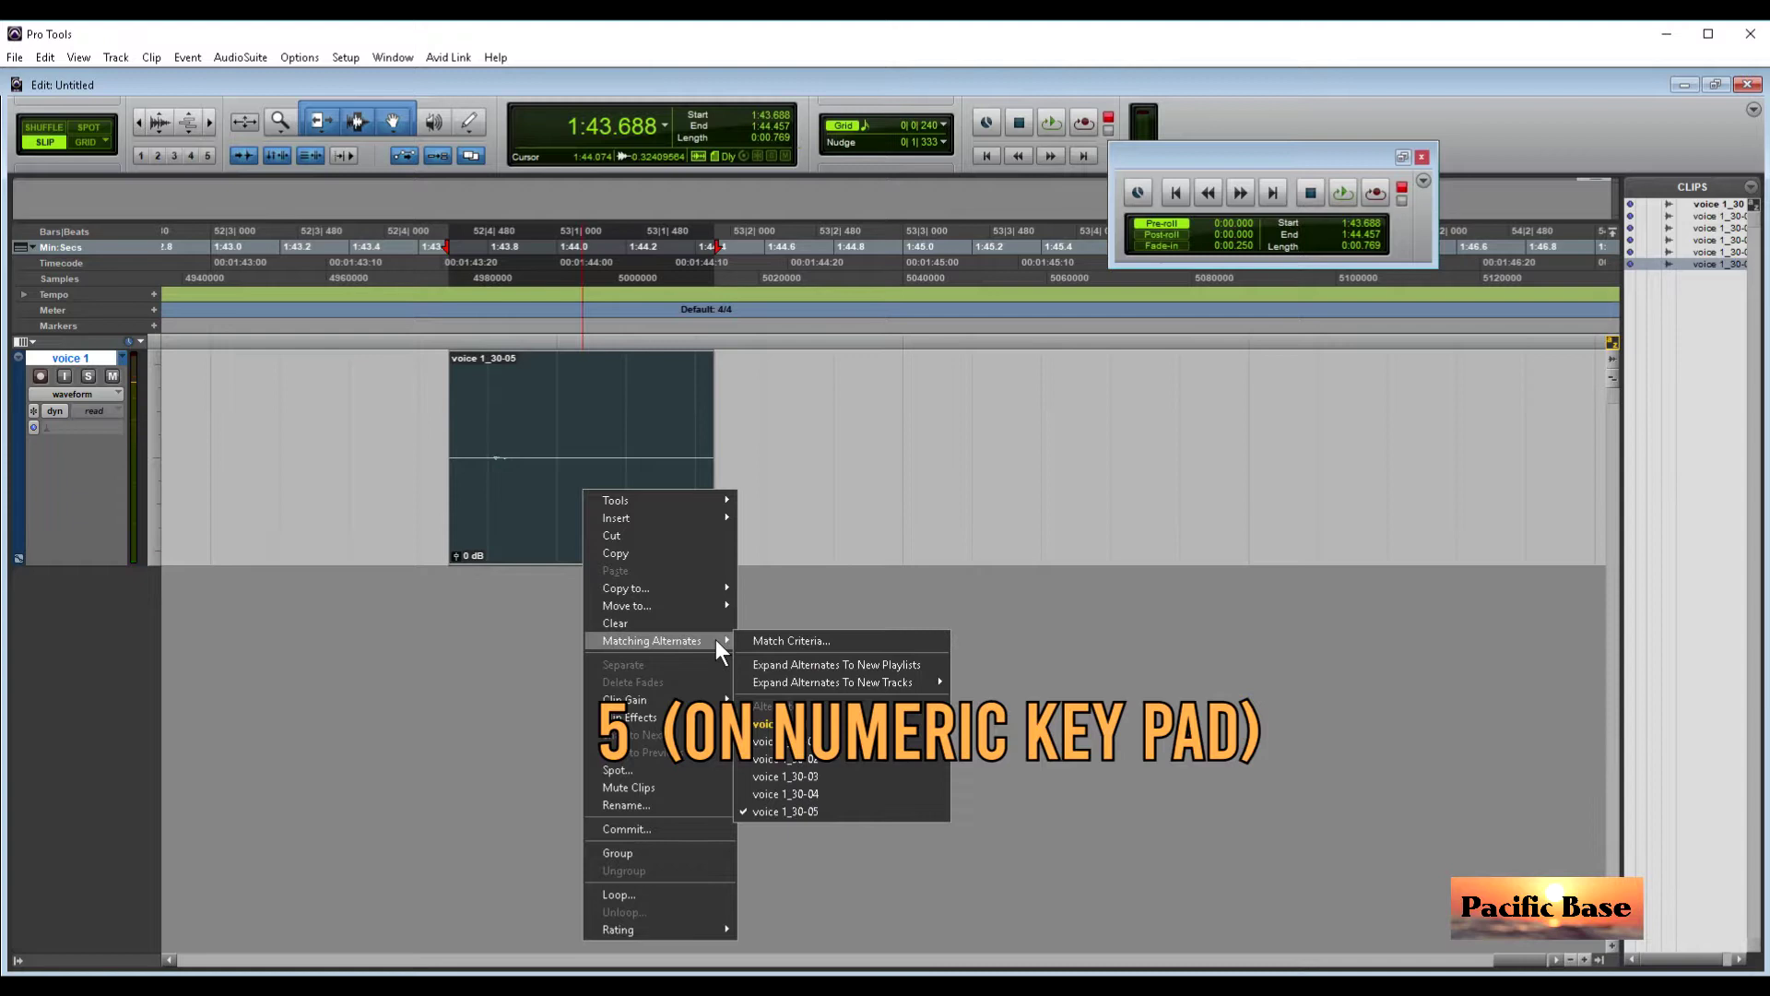
left_click(902, 665)
left_click(102, 554)
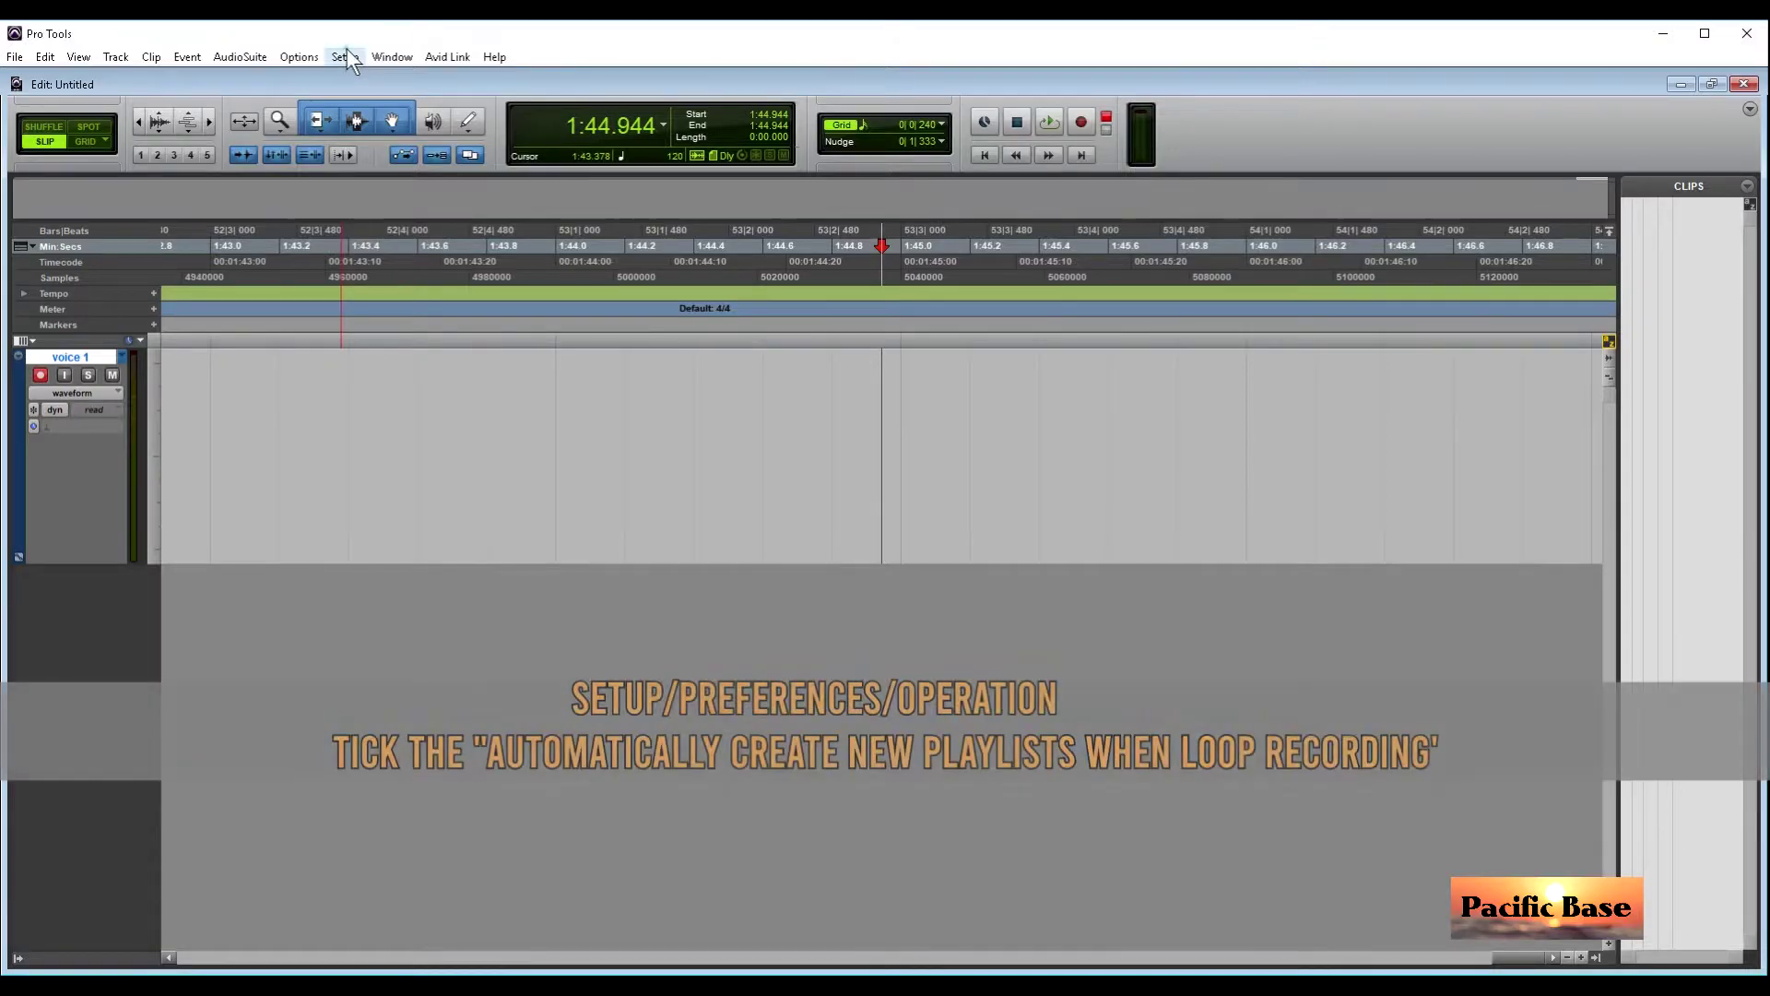
left_click(347, 52)
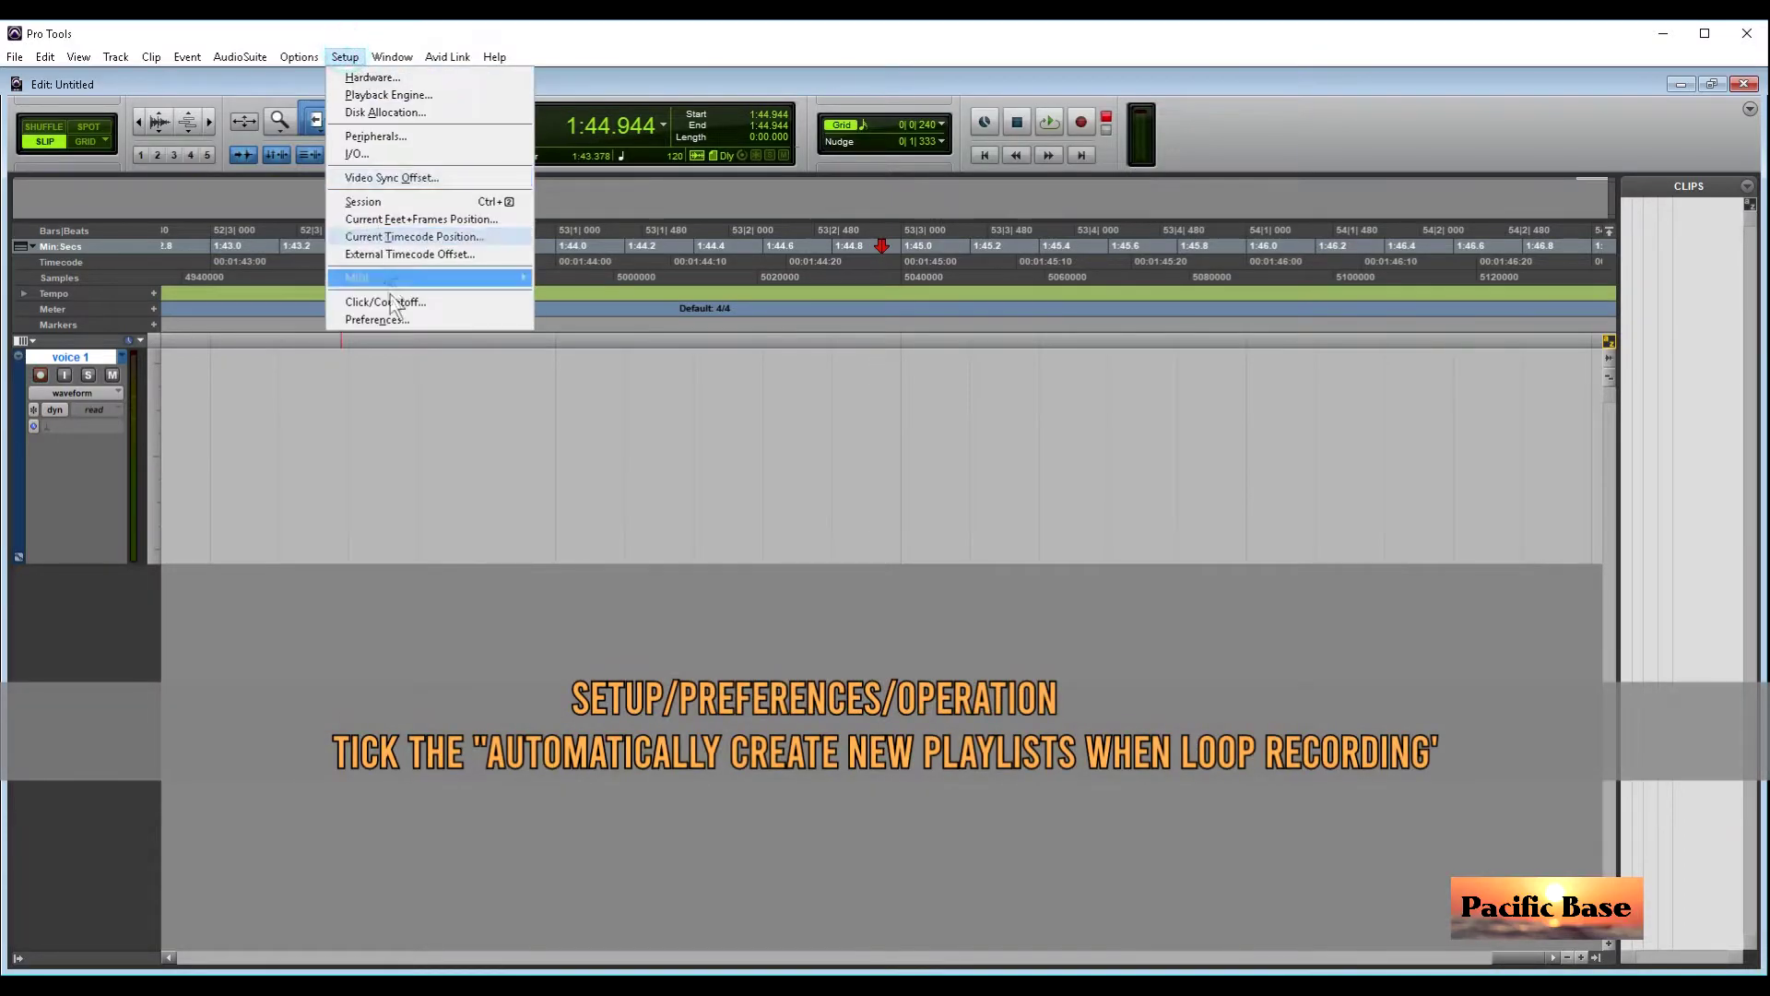
Step: Open the Operation preferences to enable loop-record playlists
left_click(377, 319)
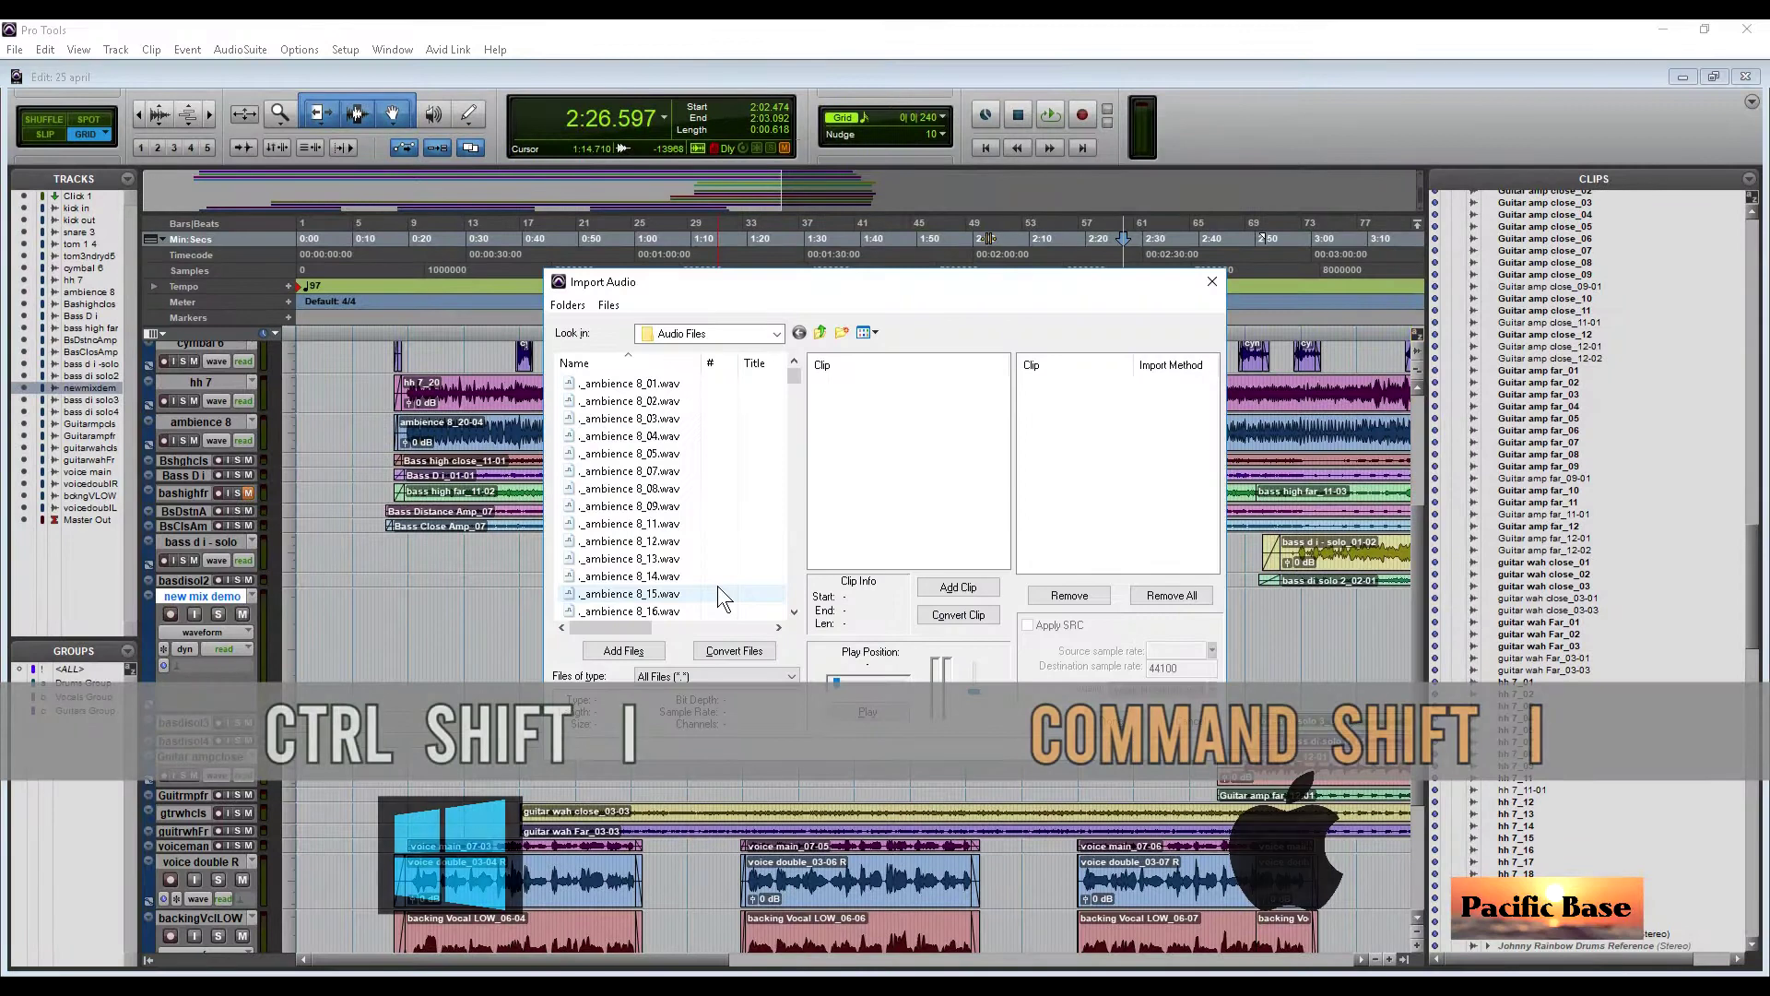
Step: Browse to the Bounced Files folder and select the second bounced mix file
left_click(777, 333)
left_click(645, 577)
double_click(633, 446)
double_click(614, 400)
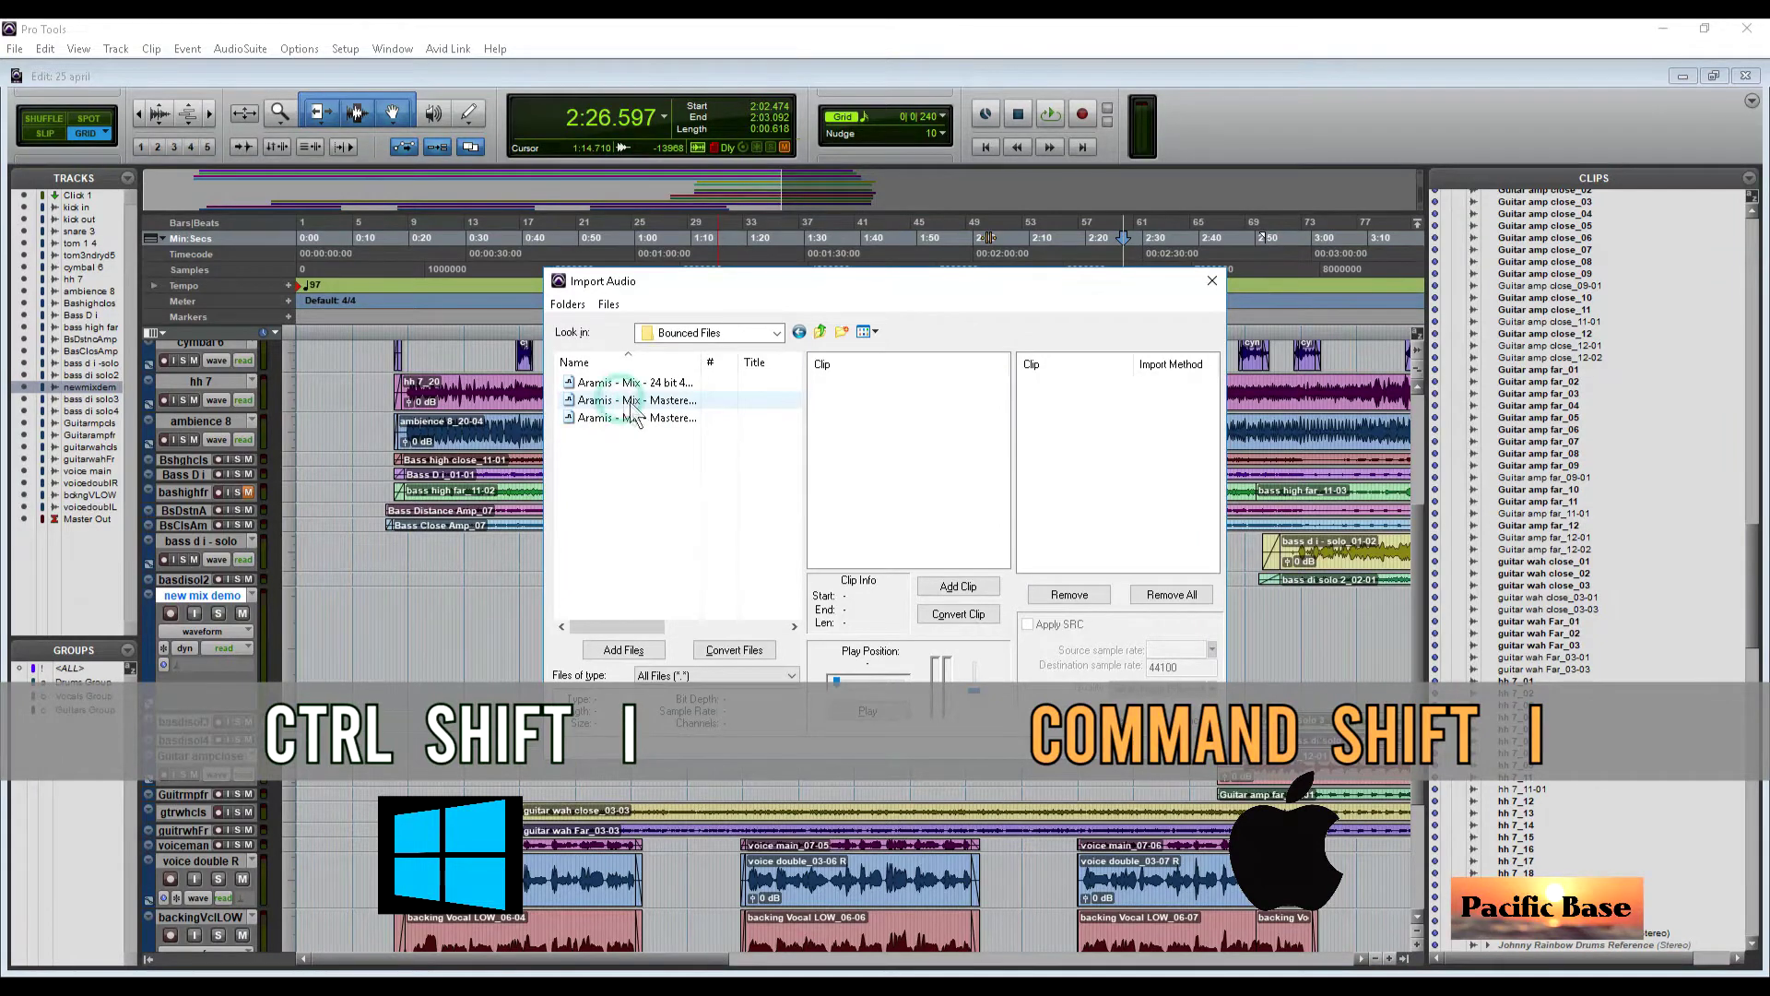
left_click(620, 402)
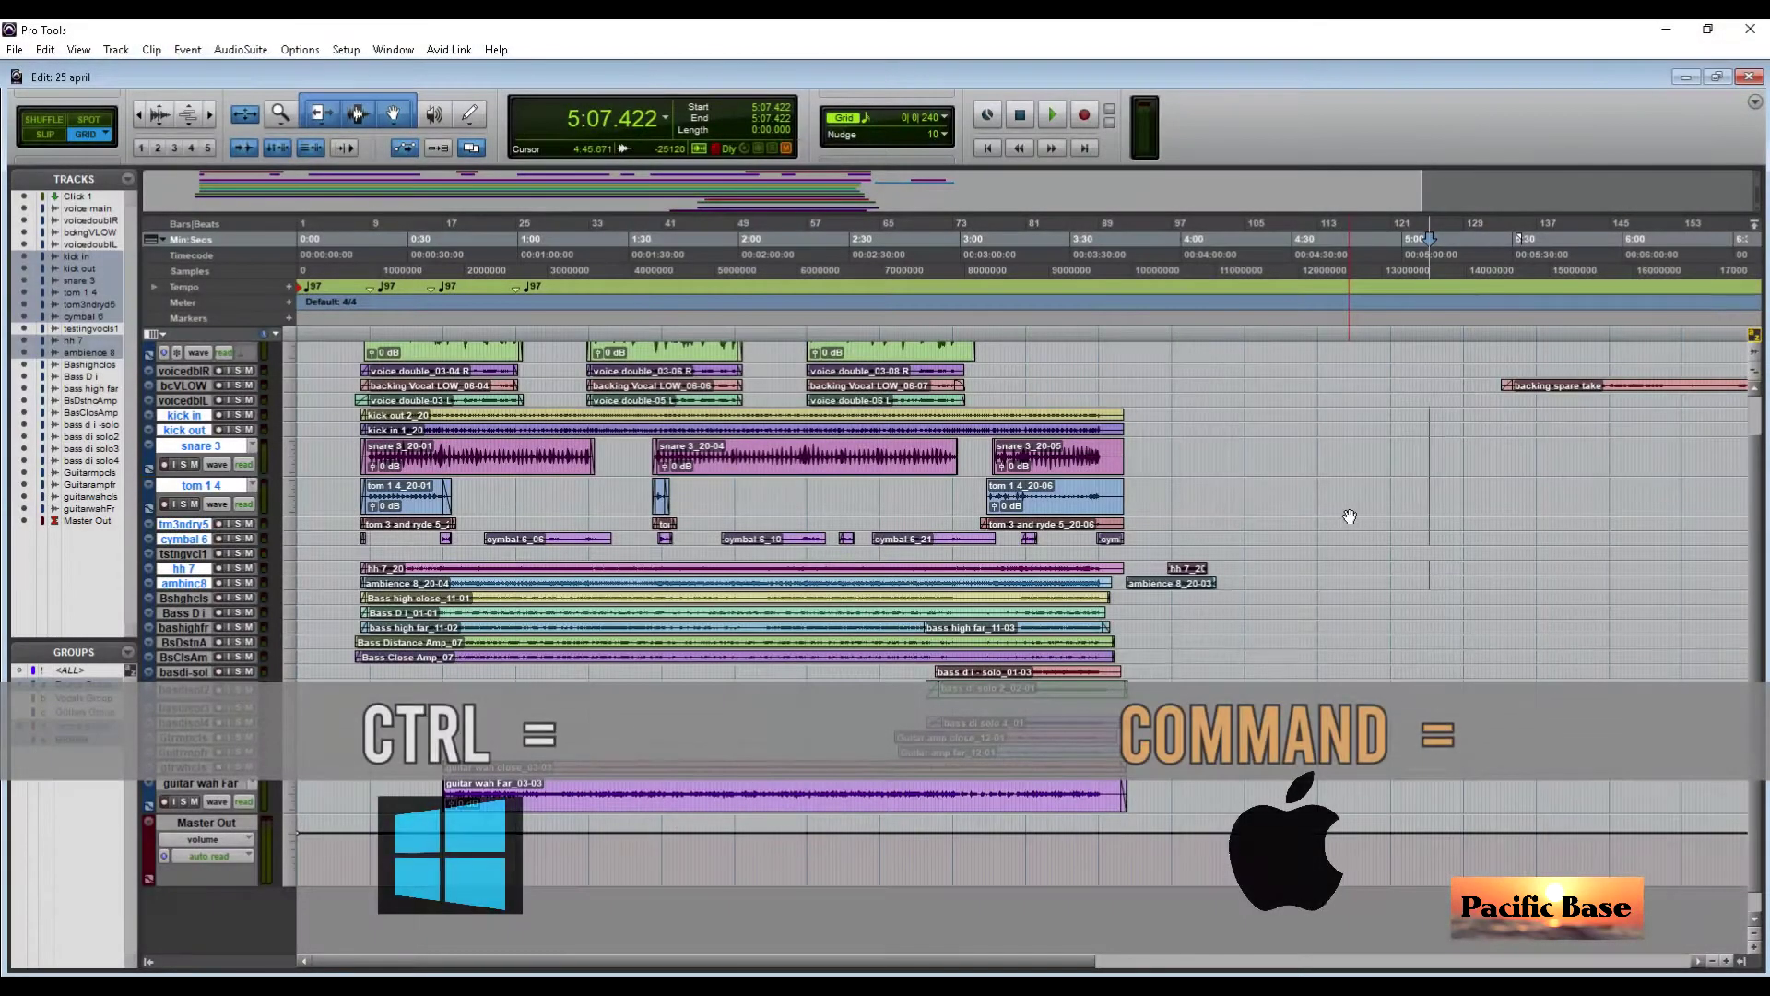
Step: Toggle between the Mix and Edit windows, then zoom in and out with T and R
key("ctrl+equal")
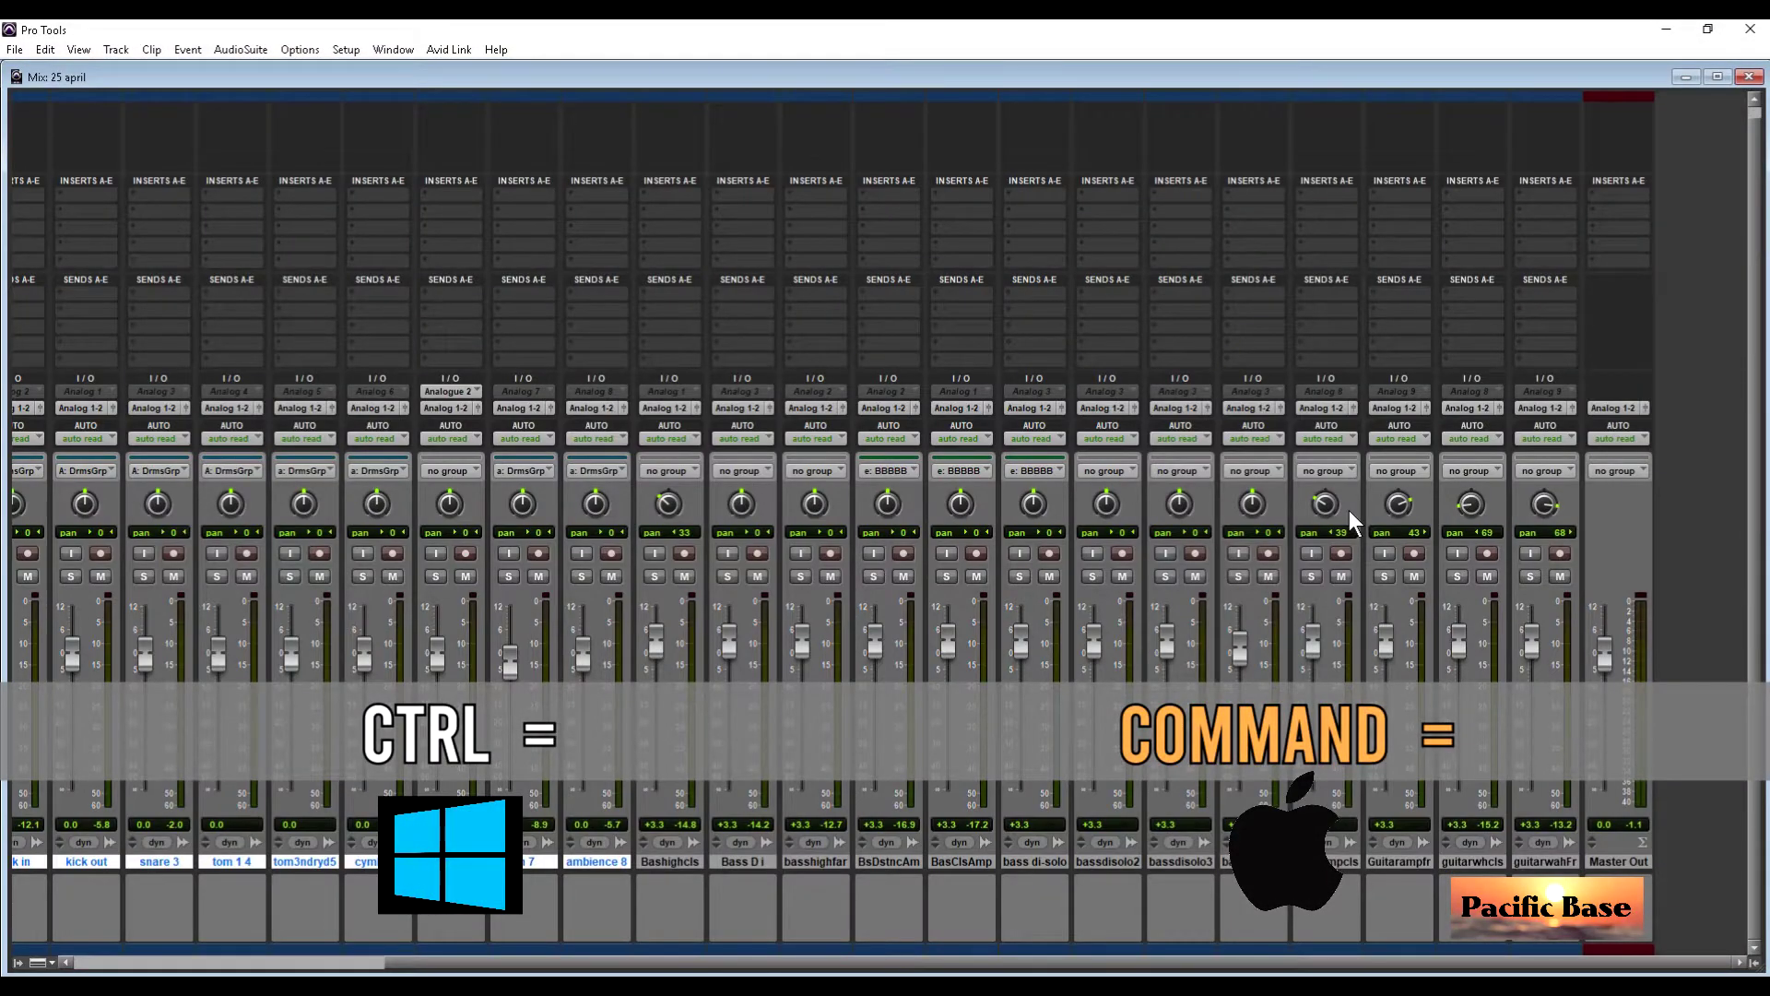
key("ctrl+equal")
key("ctrl+equal")
key("ctrl+equal")
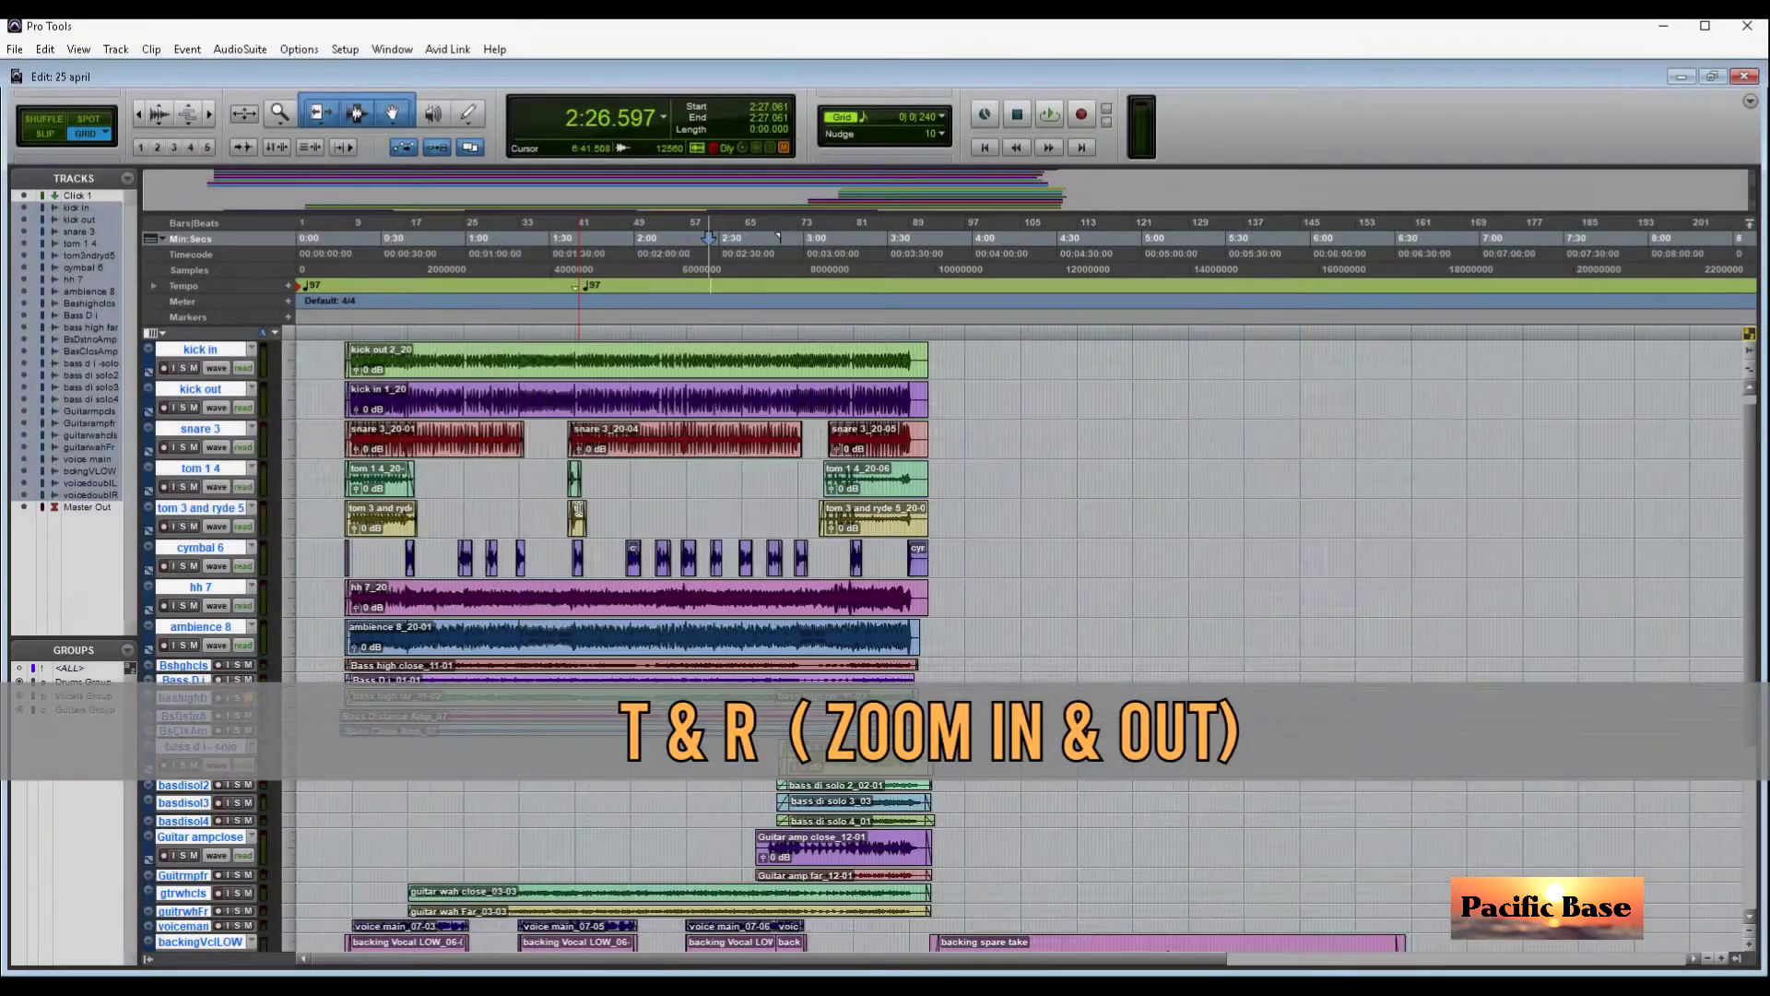
key("t")
key("r")
key("r")
key("r")
key("r")
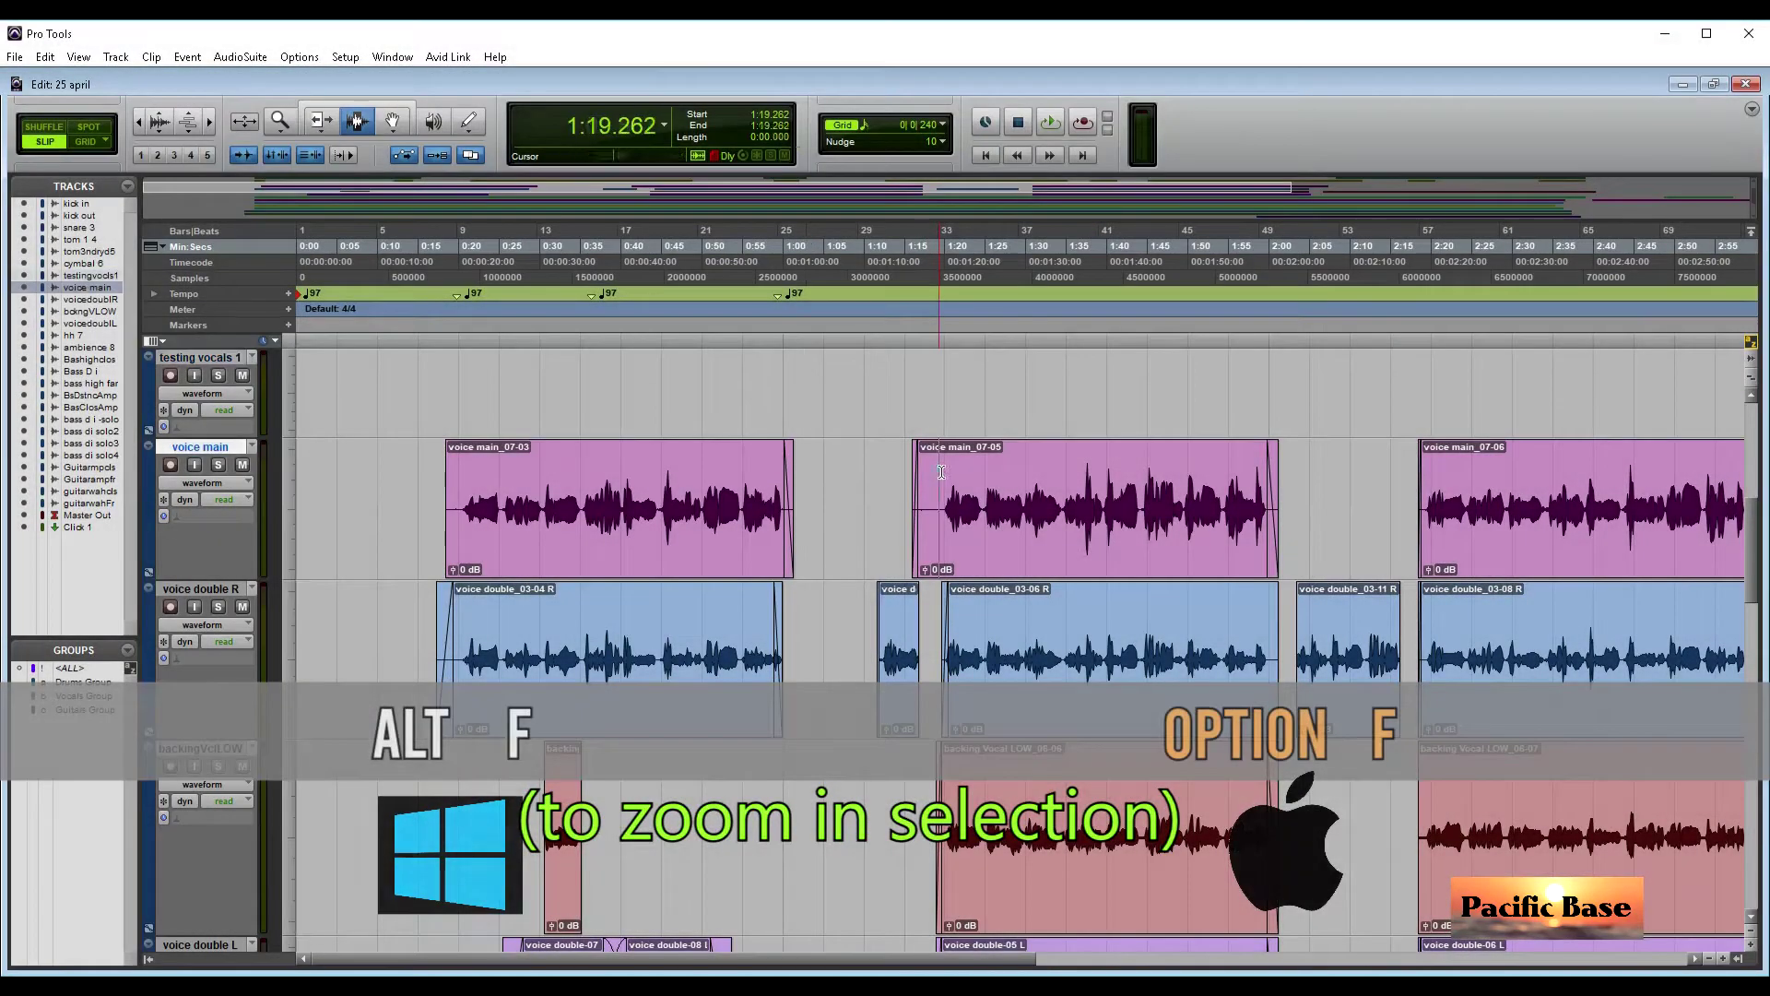
Step: Zoom to part of the voice main_07-05 clip, then select 0:40.631–0:49.033 across the voice tracks
left_click_drag(942, 470, 1260, 532)
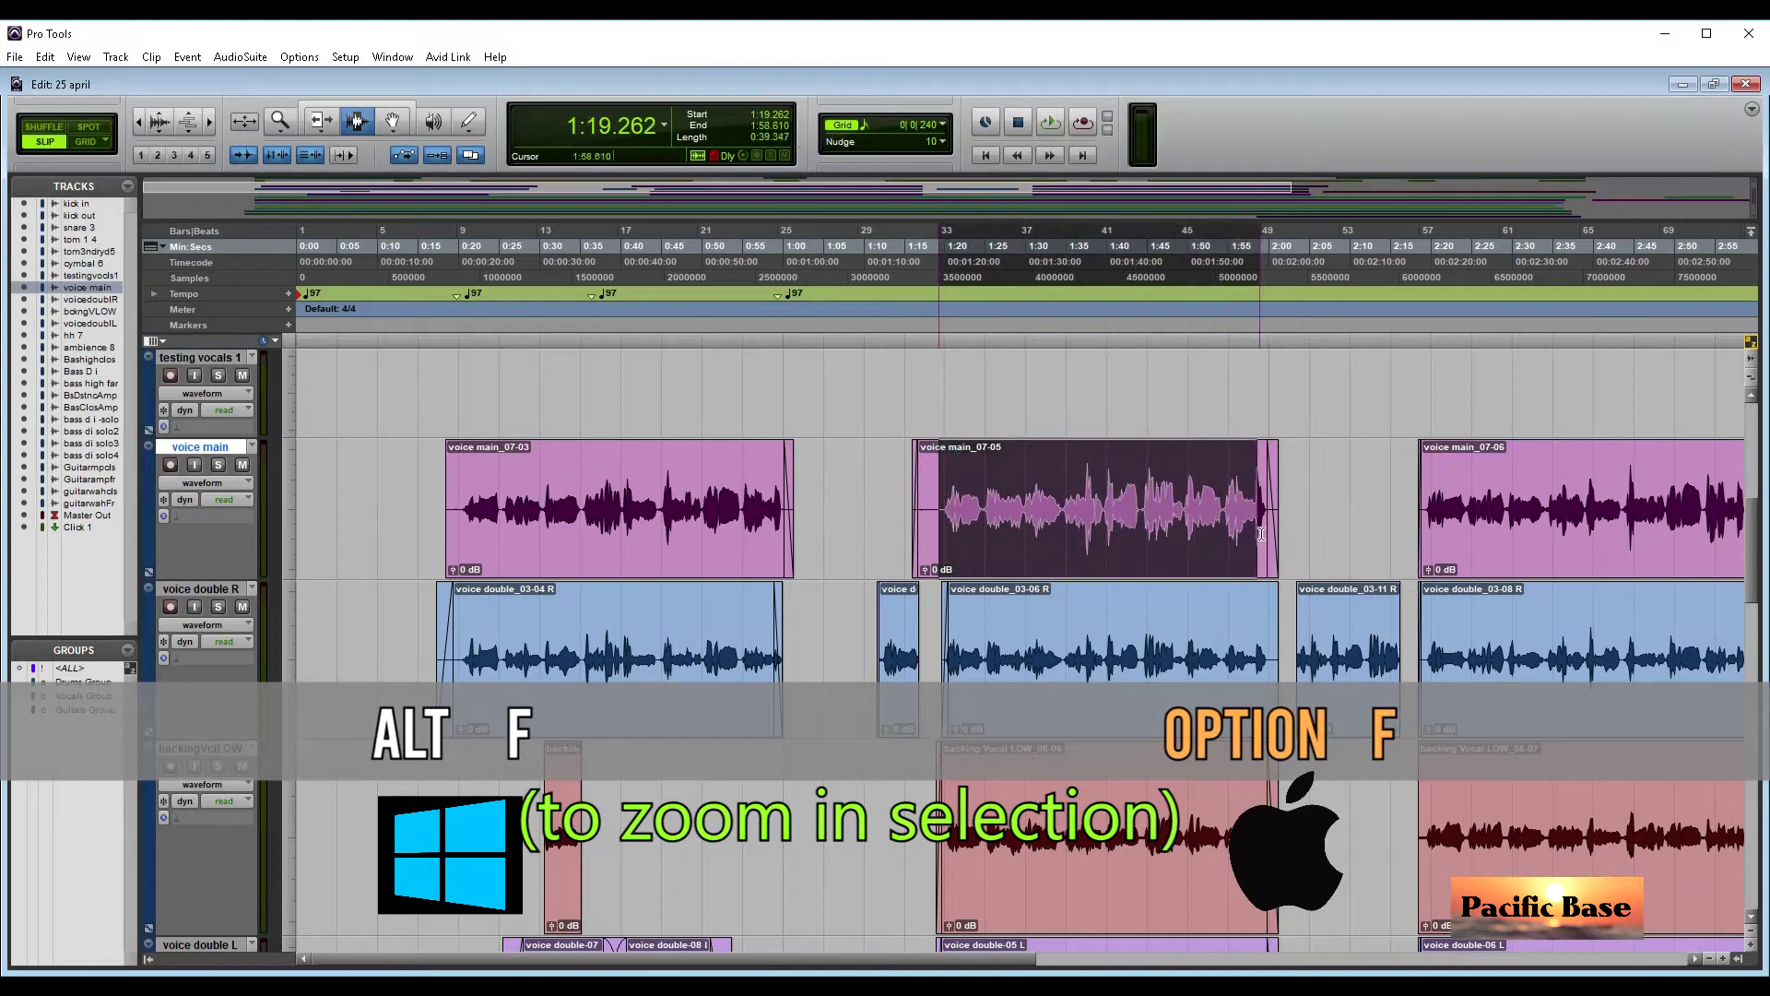
key("alt+f")
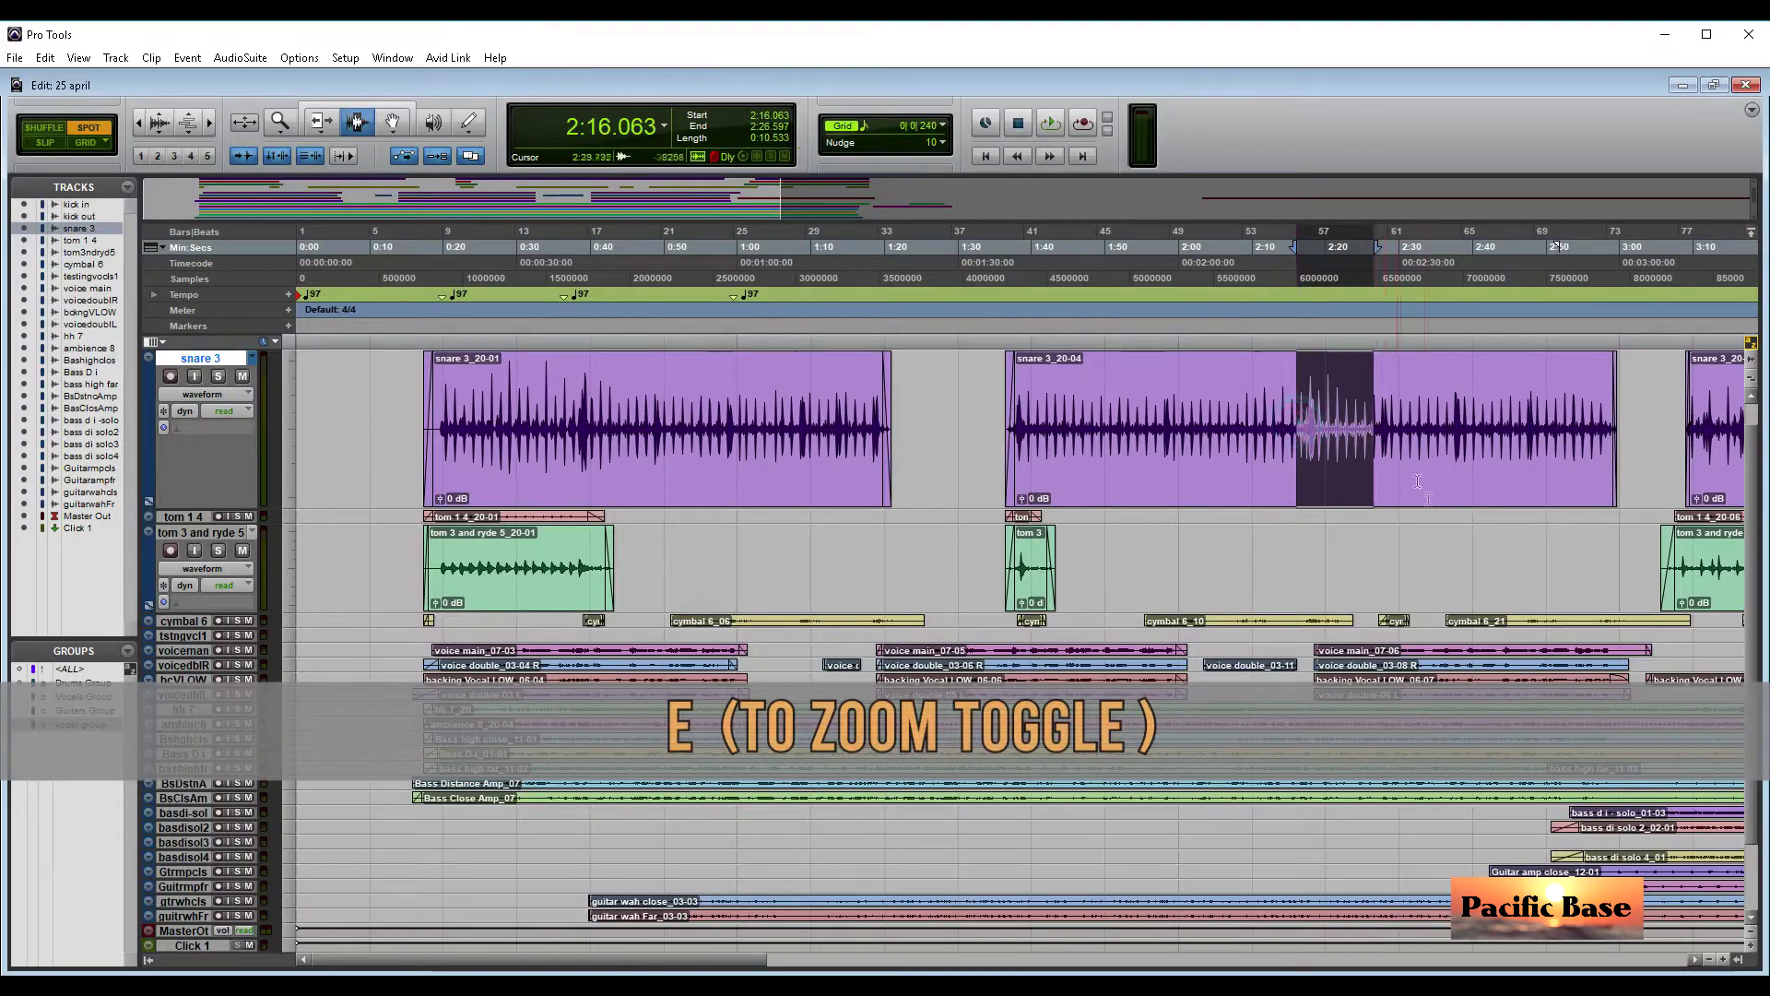
key("e")
key("e")
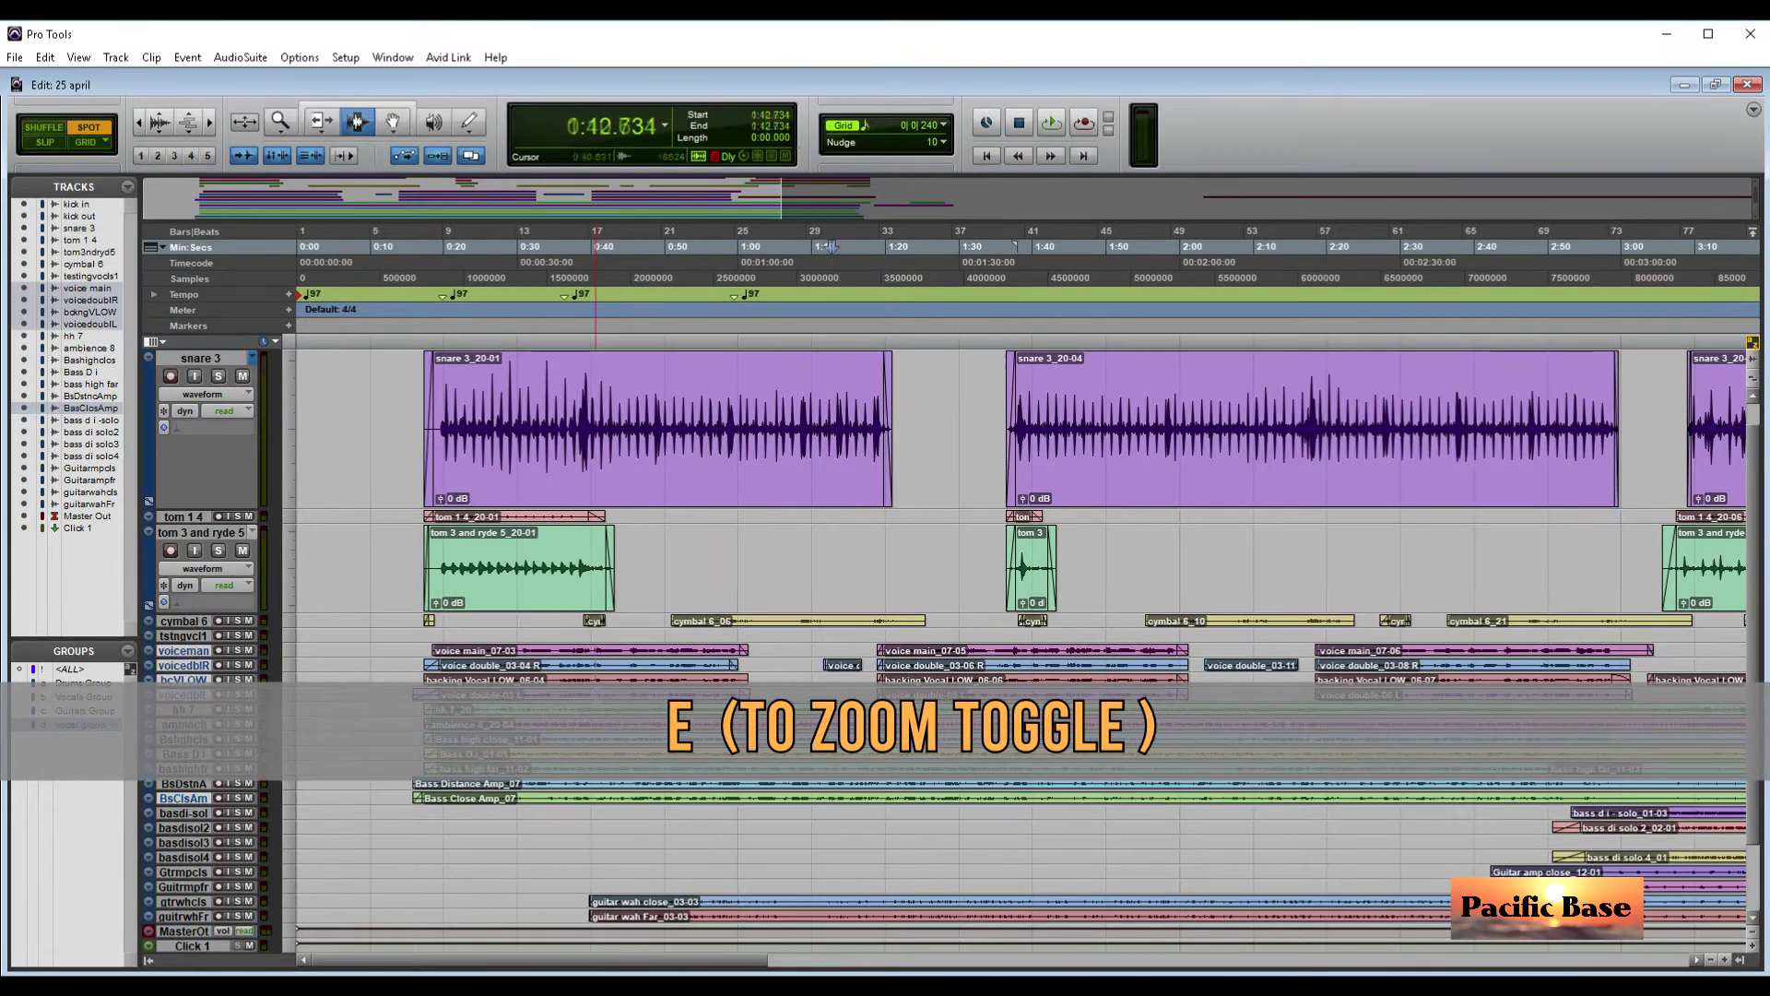
left_click_drag(595, 651, 658, 691)
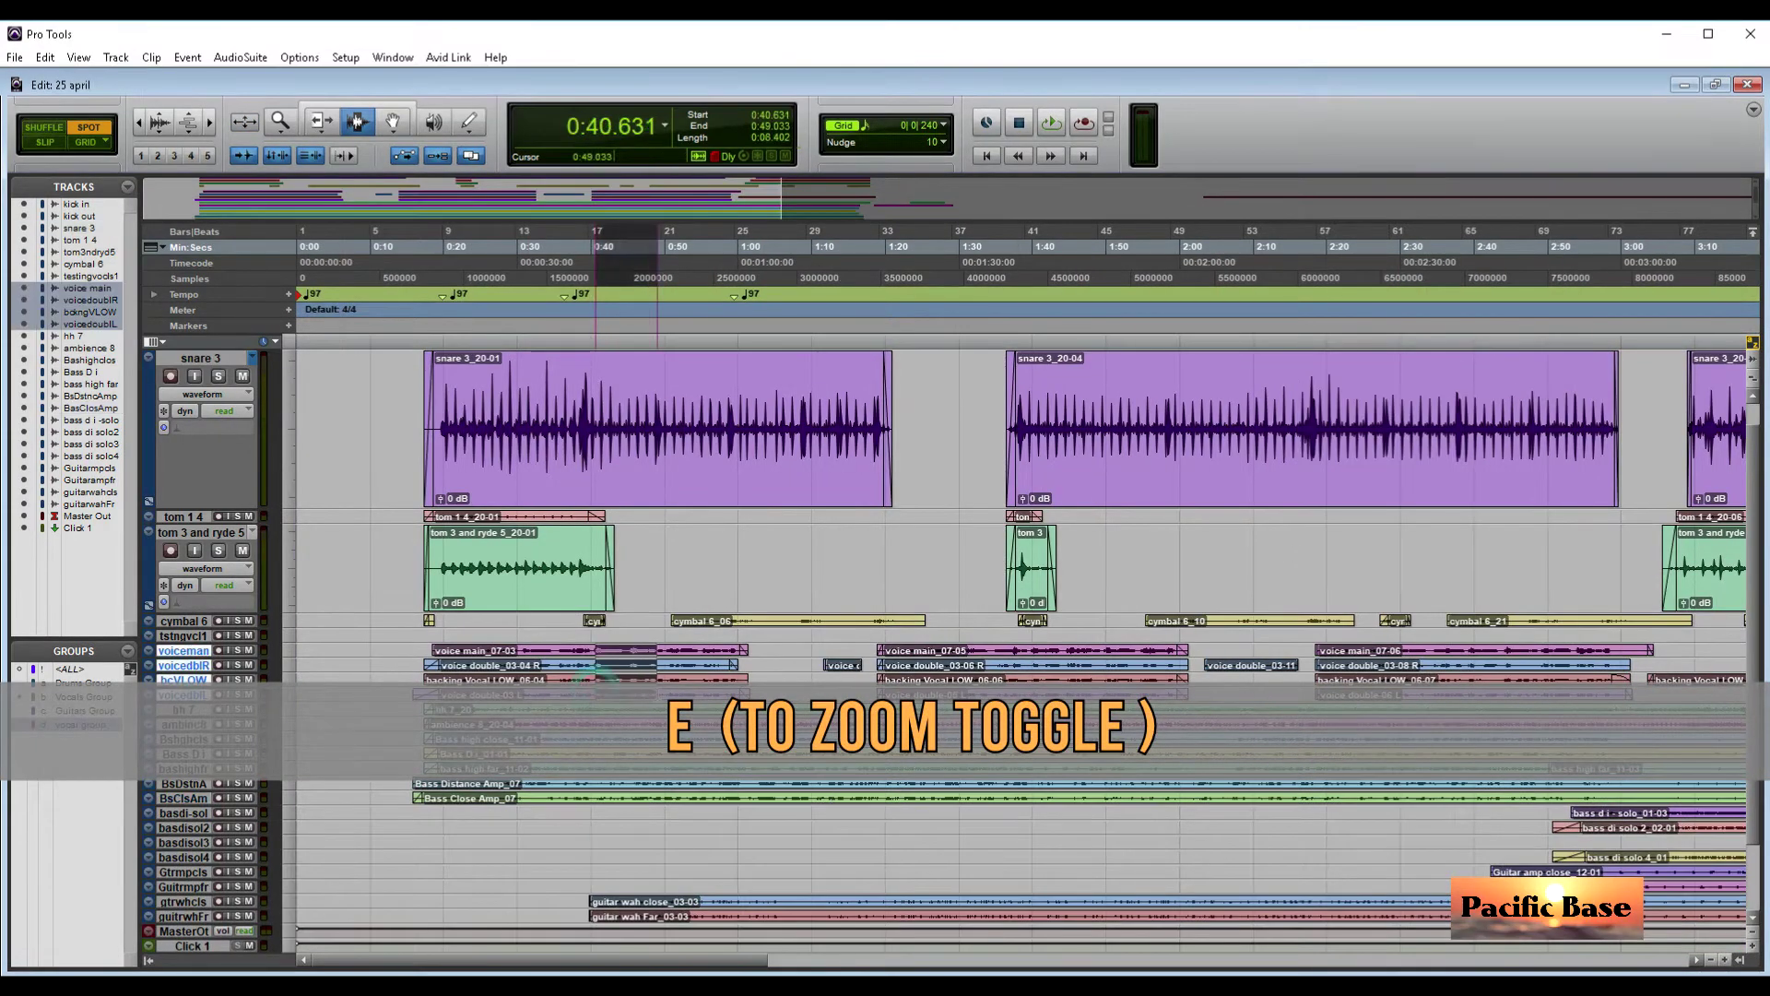
Step: Toggle the selected voice tracks to full height, enable Zoom Toggle, and fit the whole session
key("e")
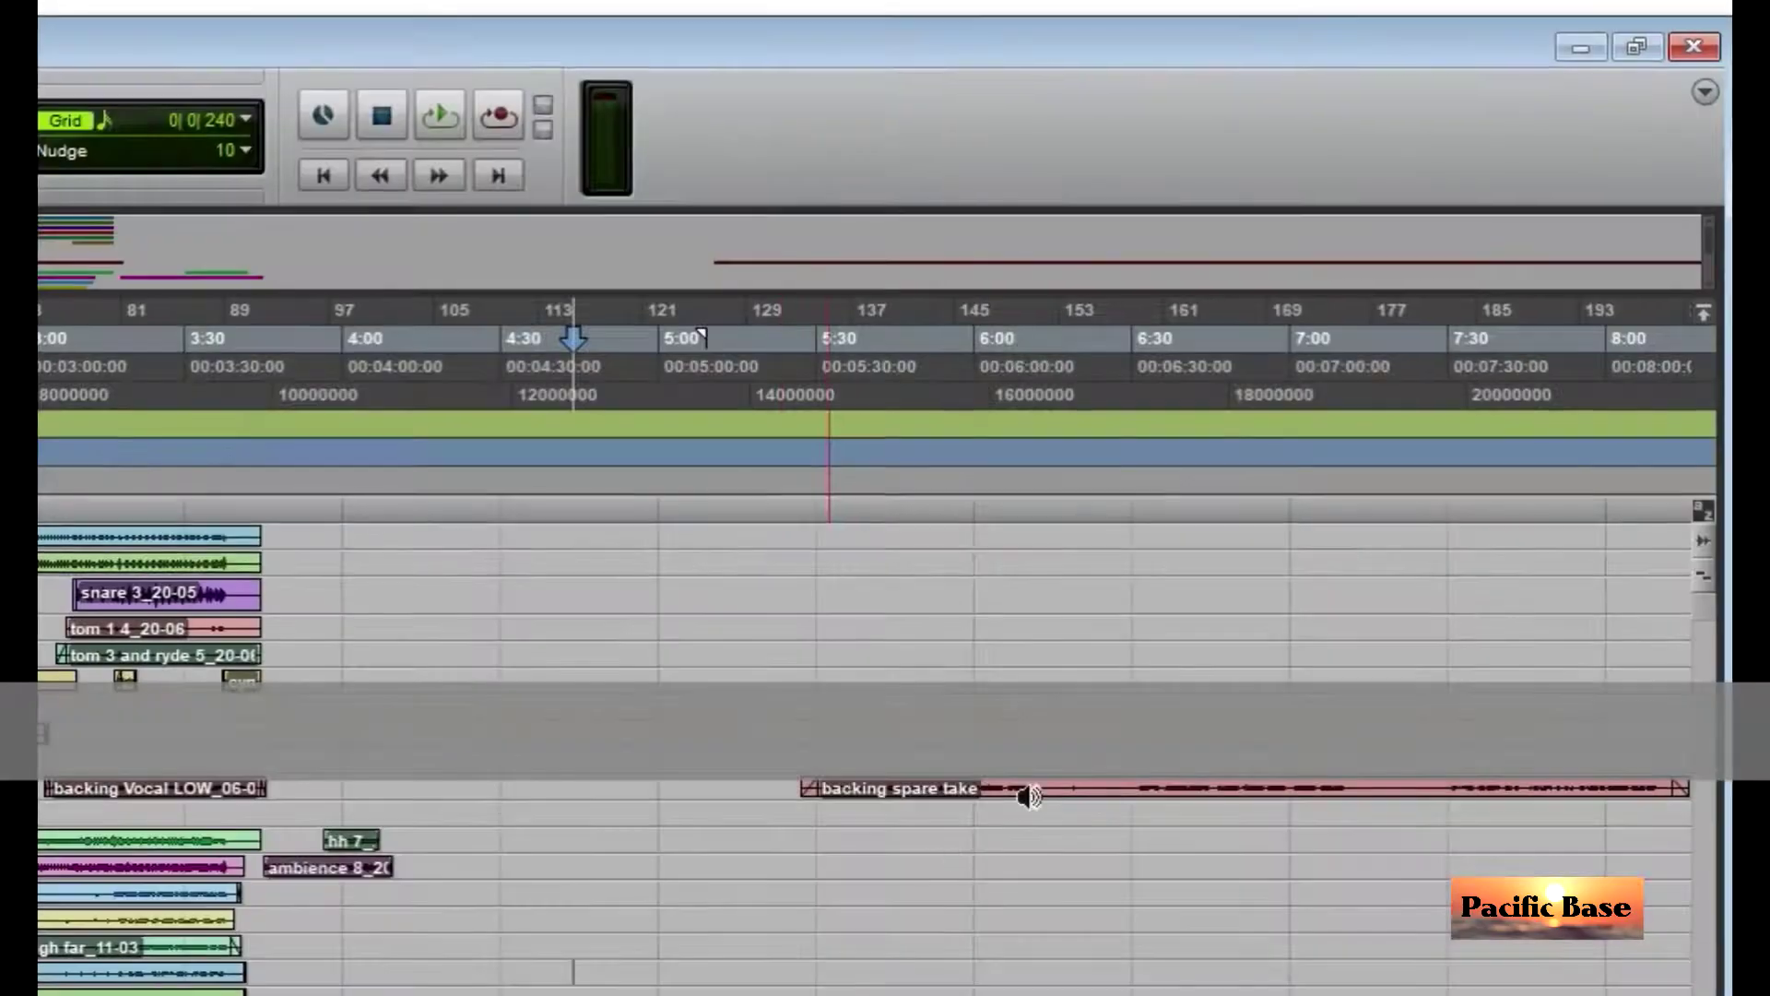
left_click(1704, 506)
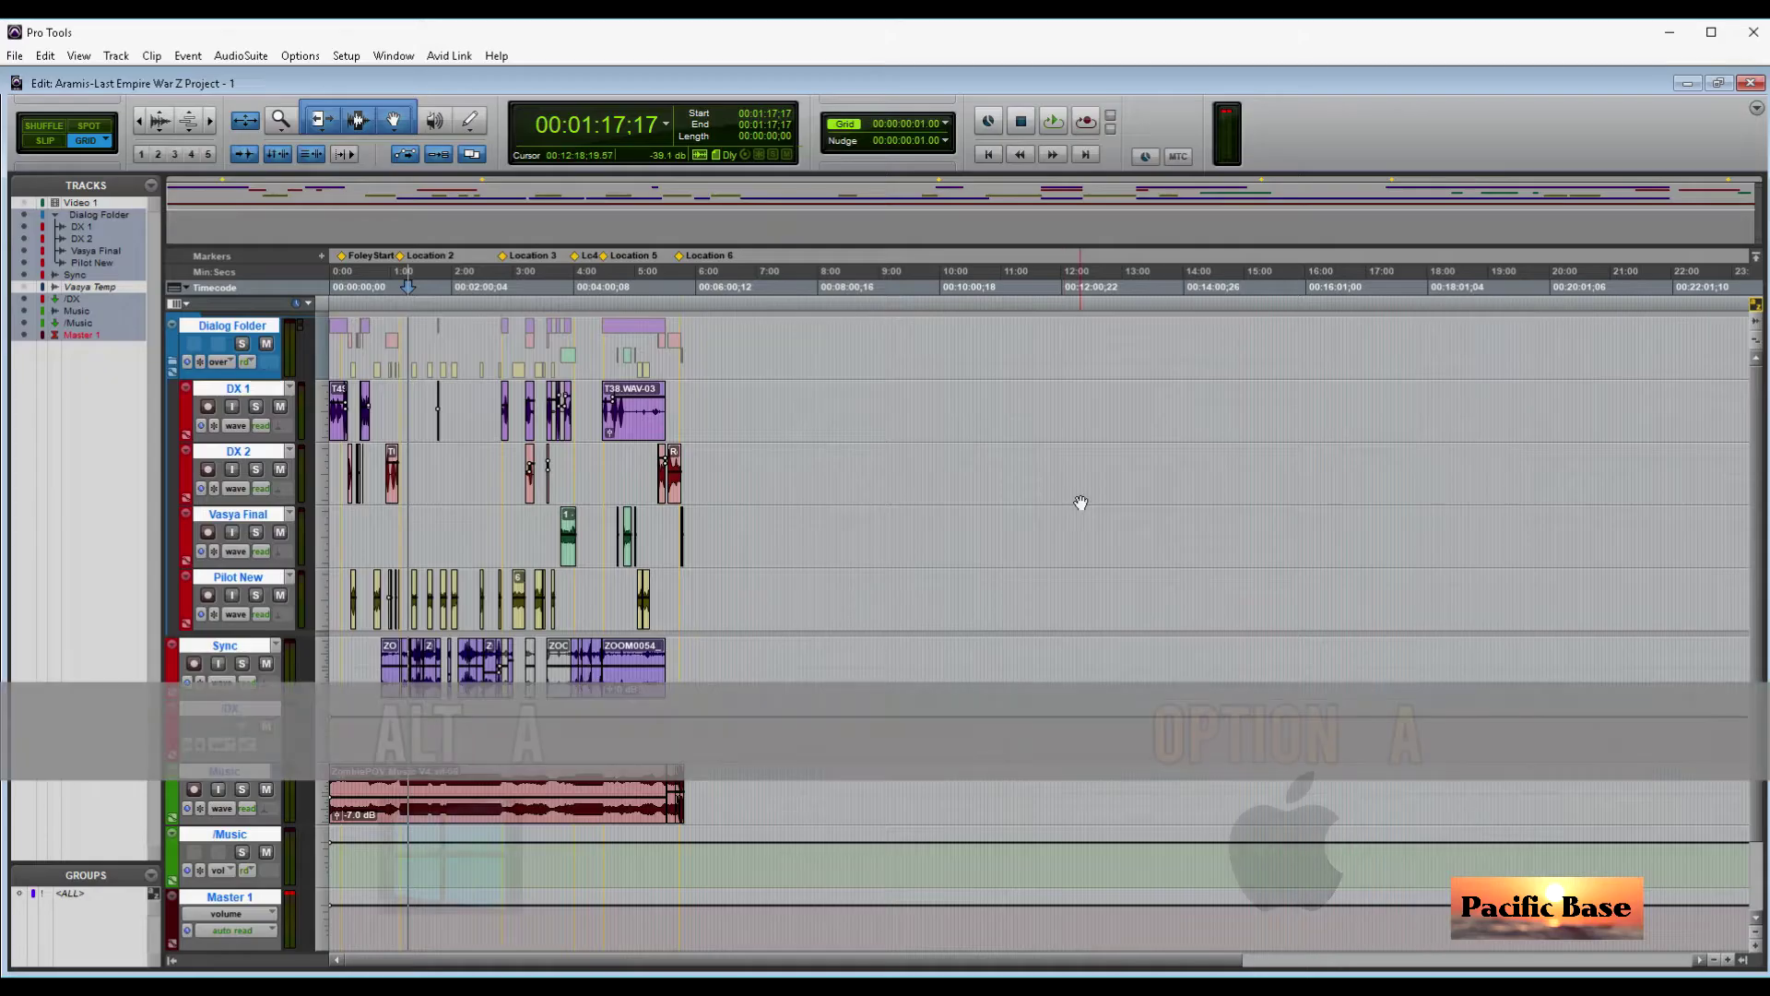
key("alt+a")
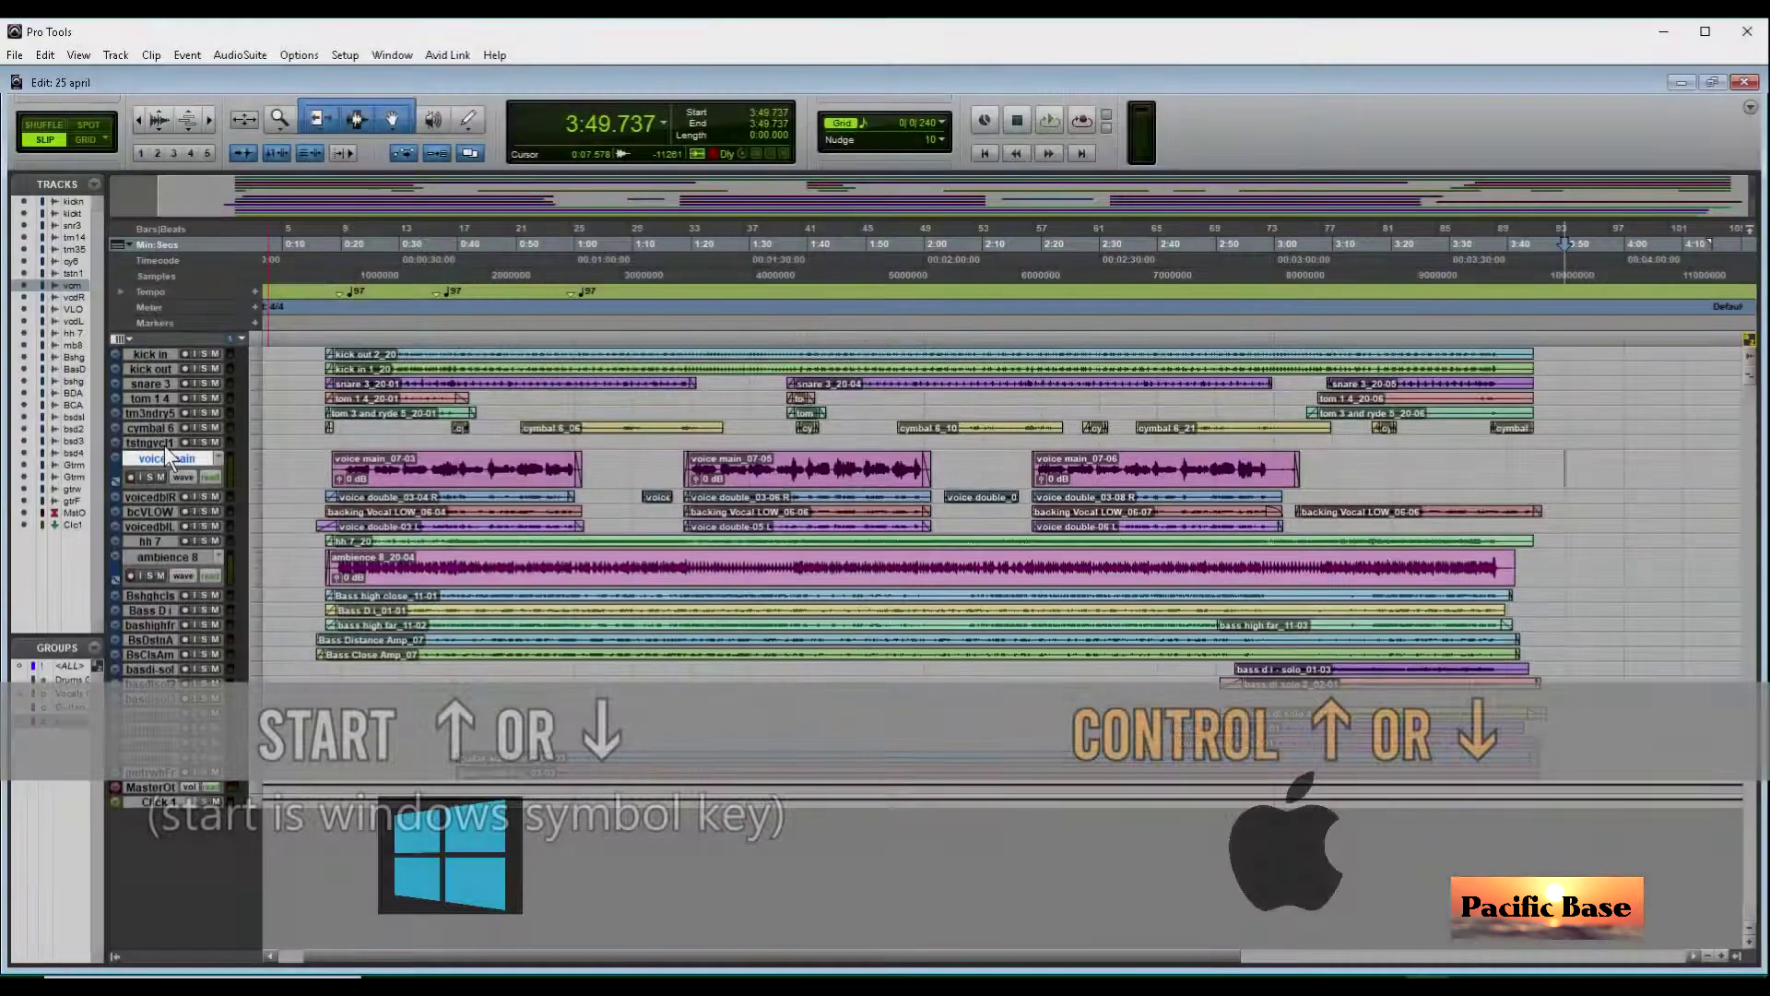
Step: Enlarge and shrink the testing vocals 1 and BsDstnA track heights
key("super+Up")
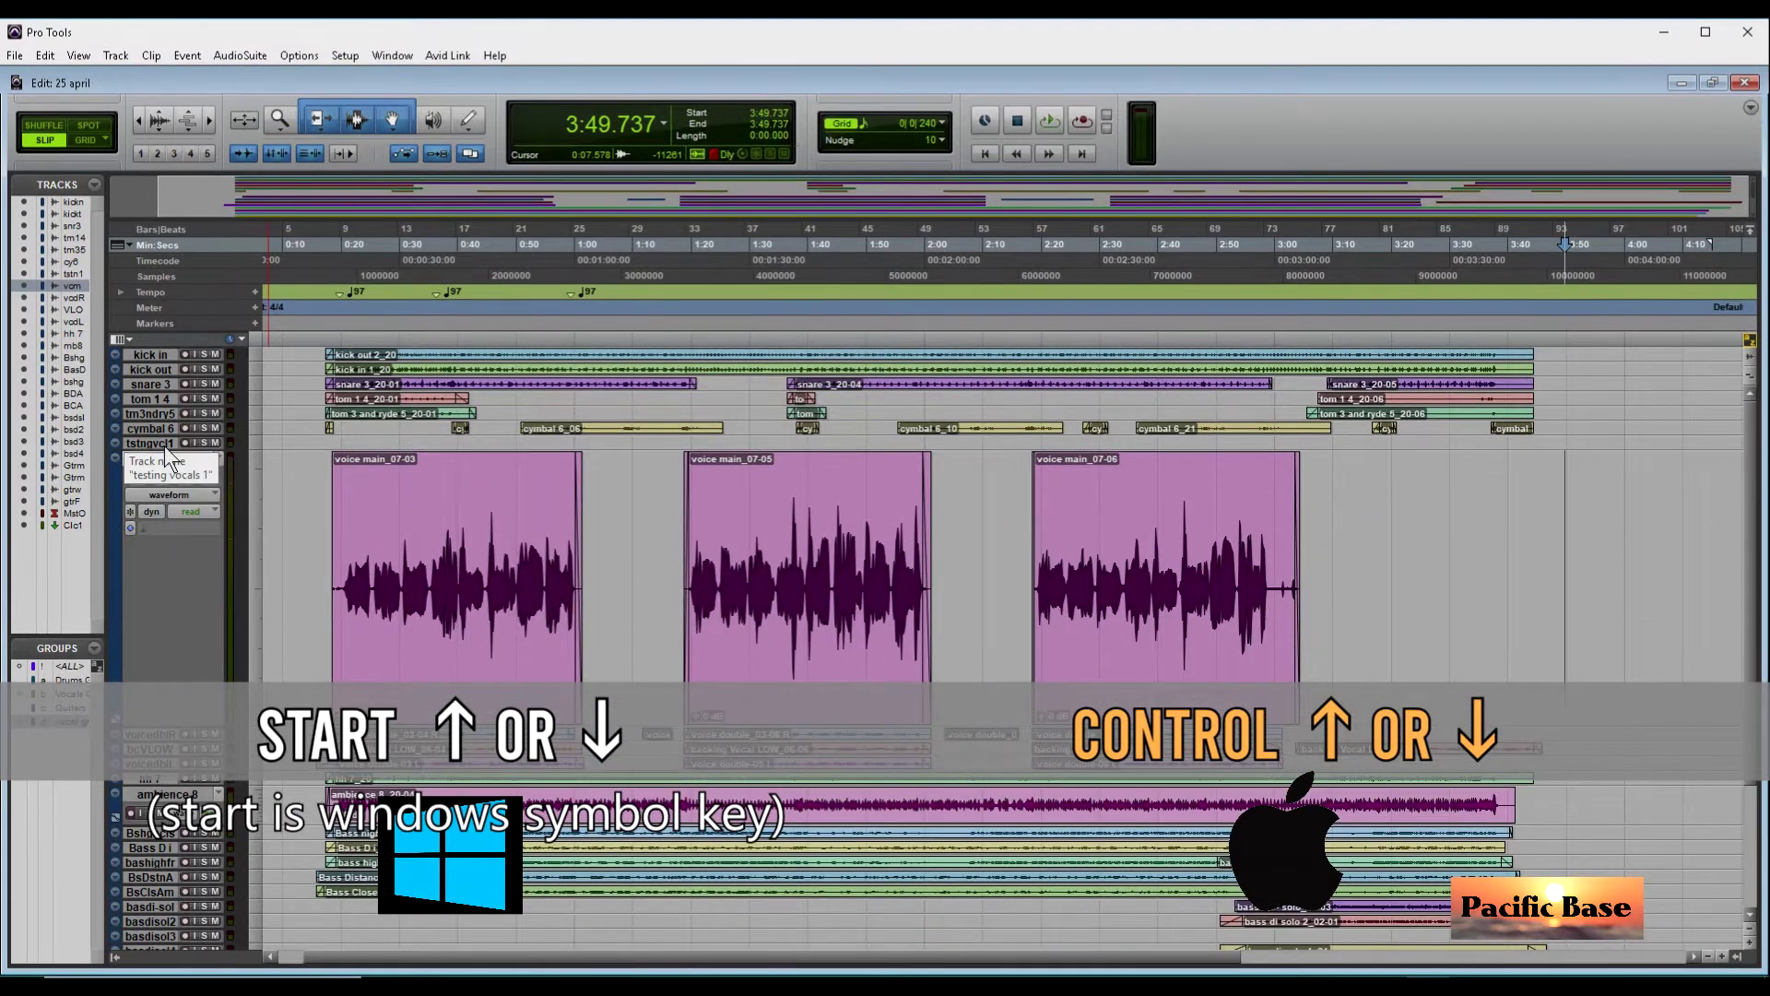
key("super+Down")
key("super+Down")
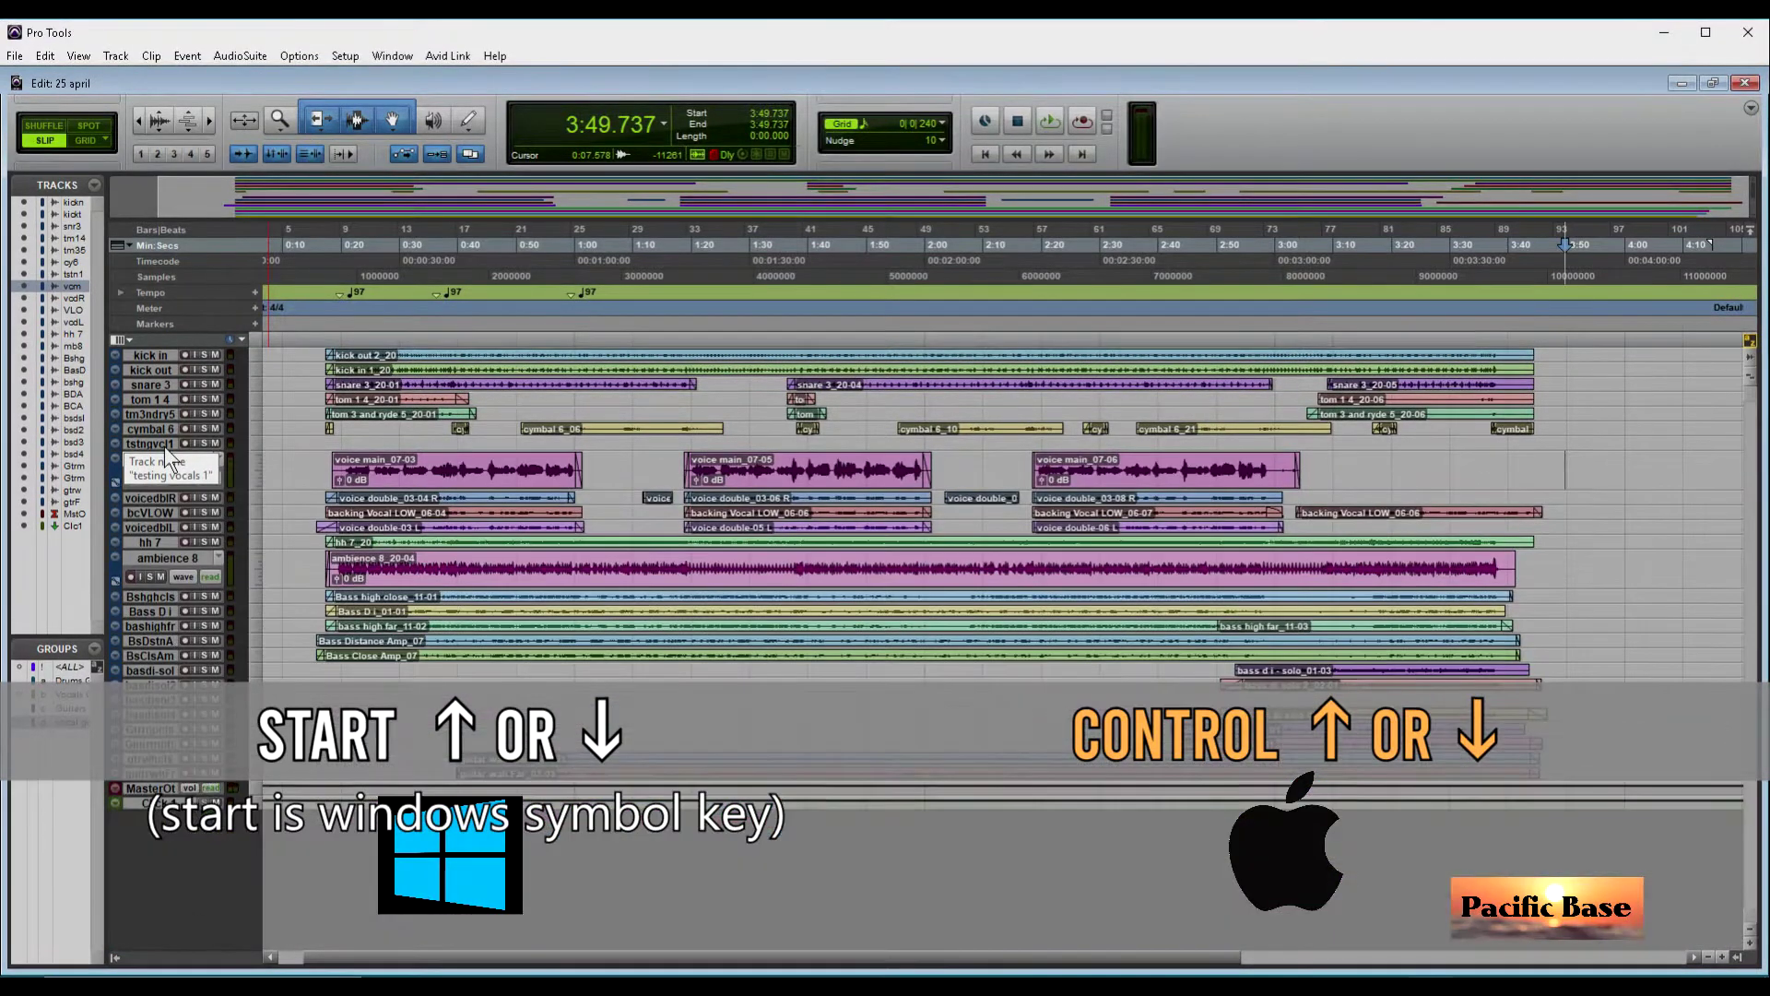
left_click(163, 640)
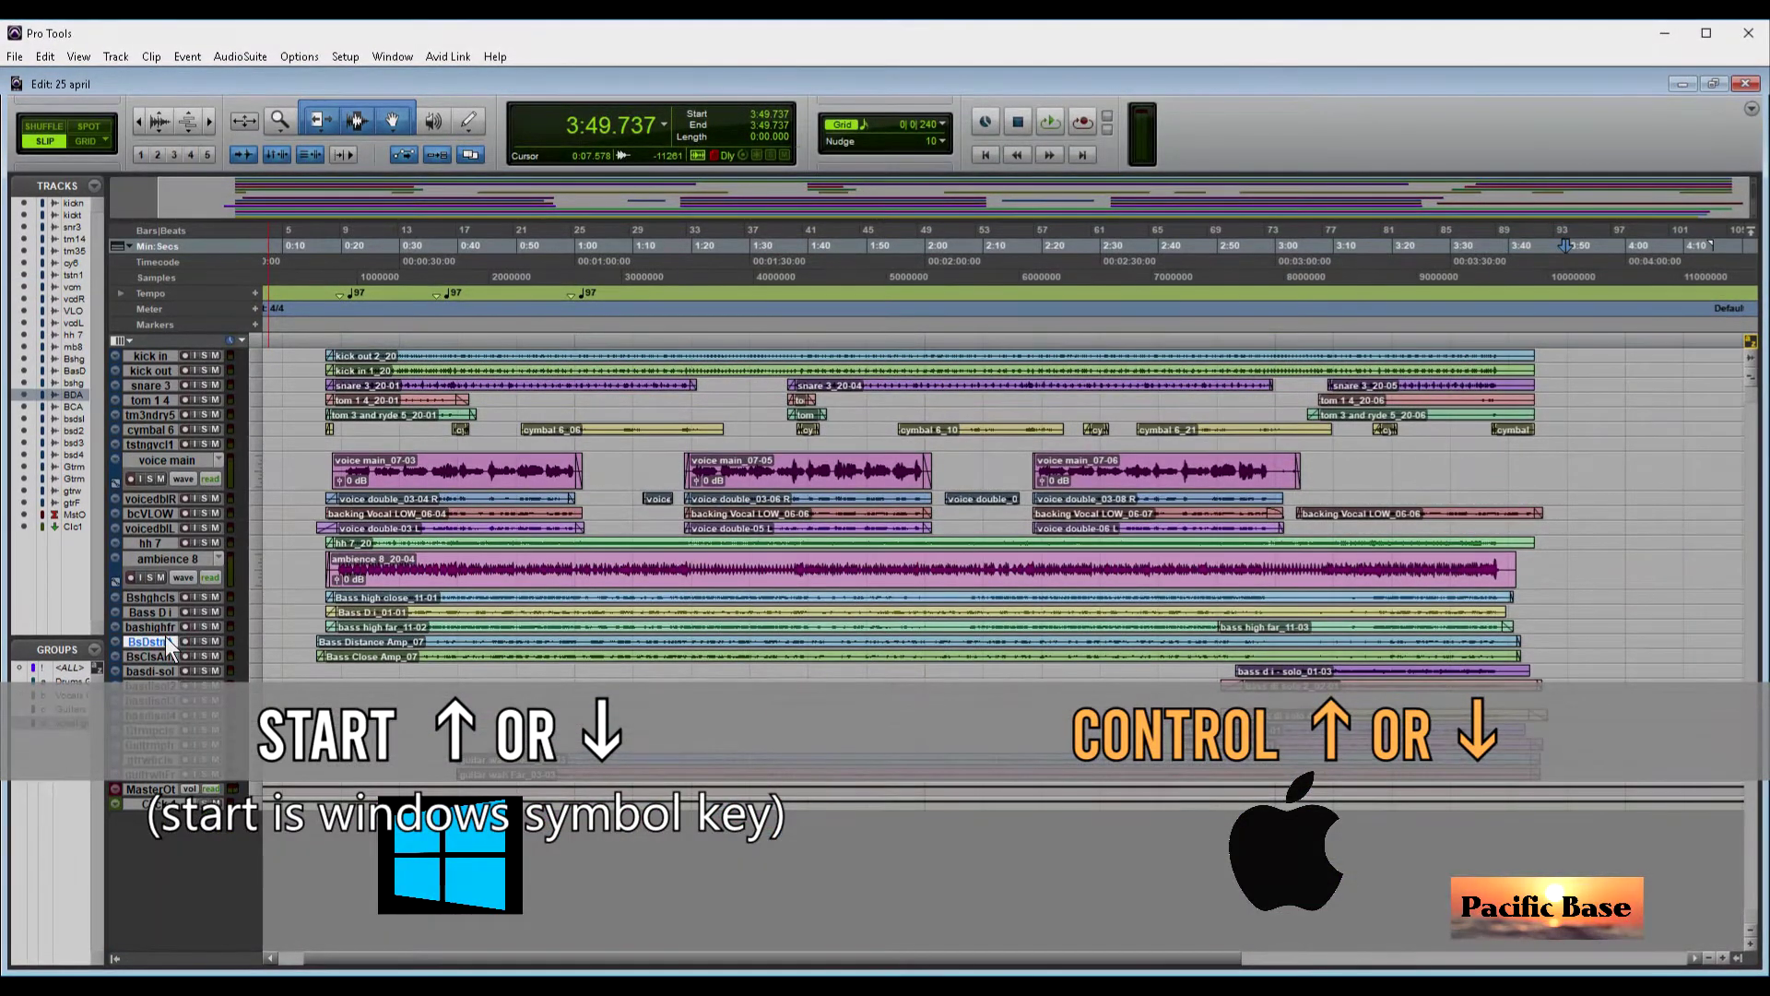
key("super+Up")
key("super+Up")
key("super+Up")
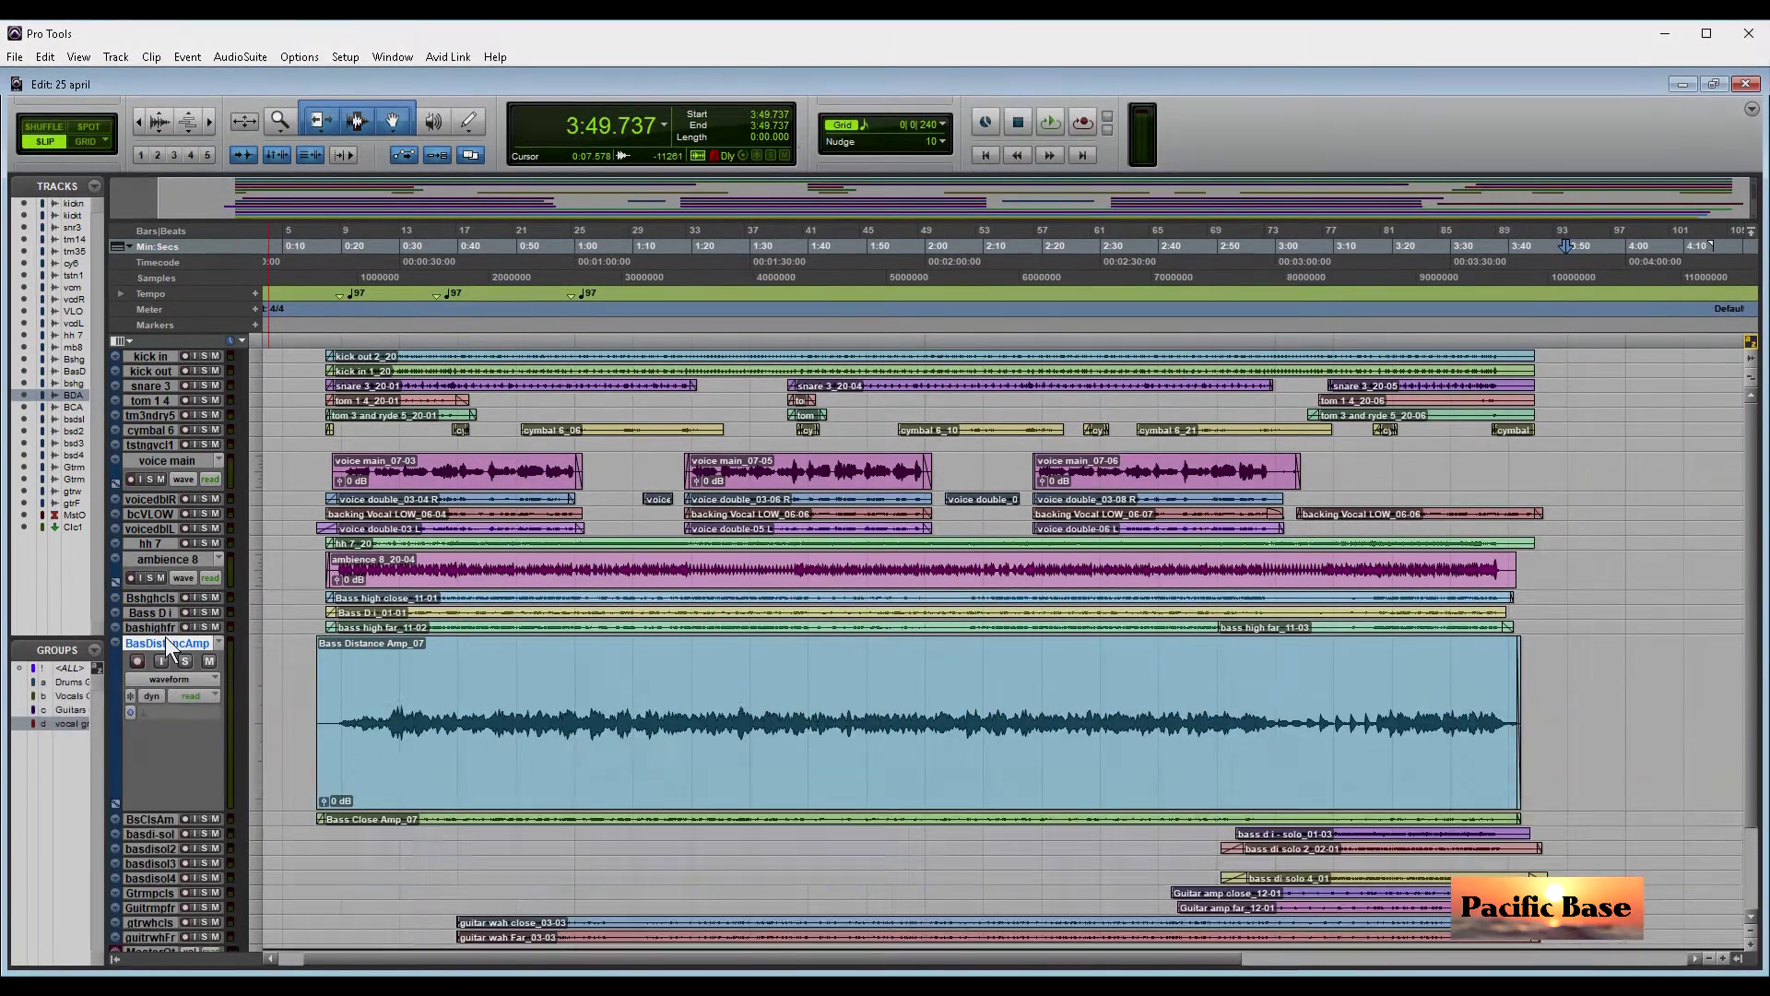
key("super+Down")
key("super+Down")
key("super+Down")
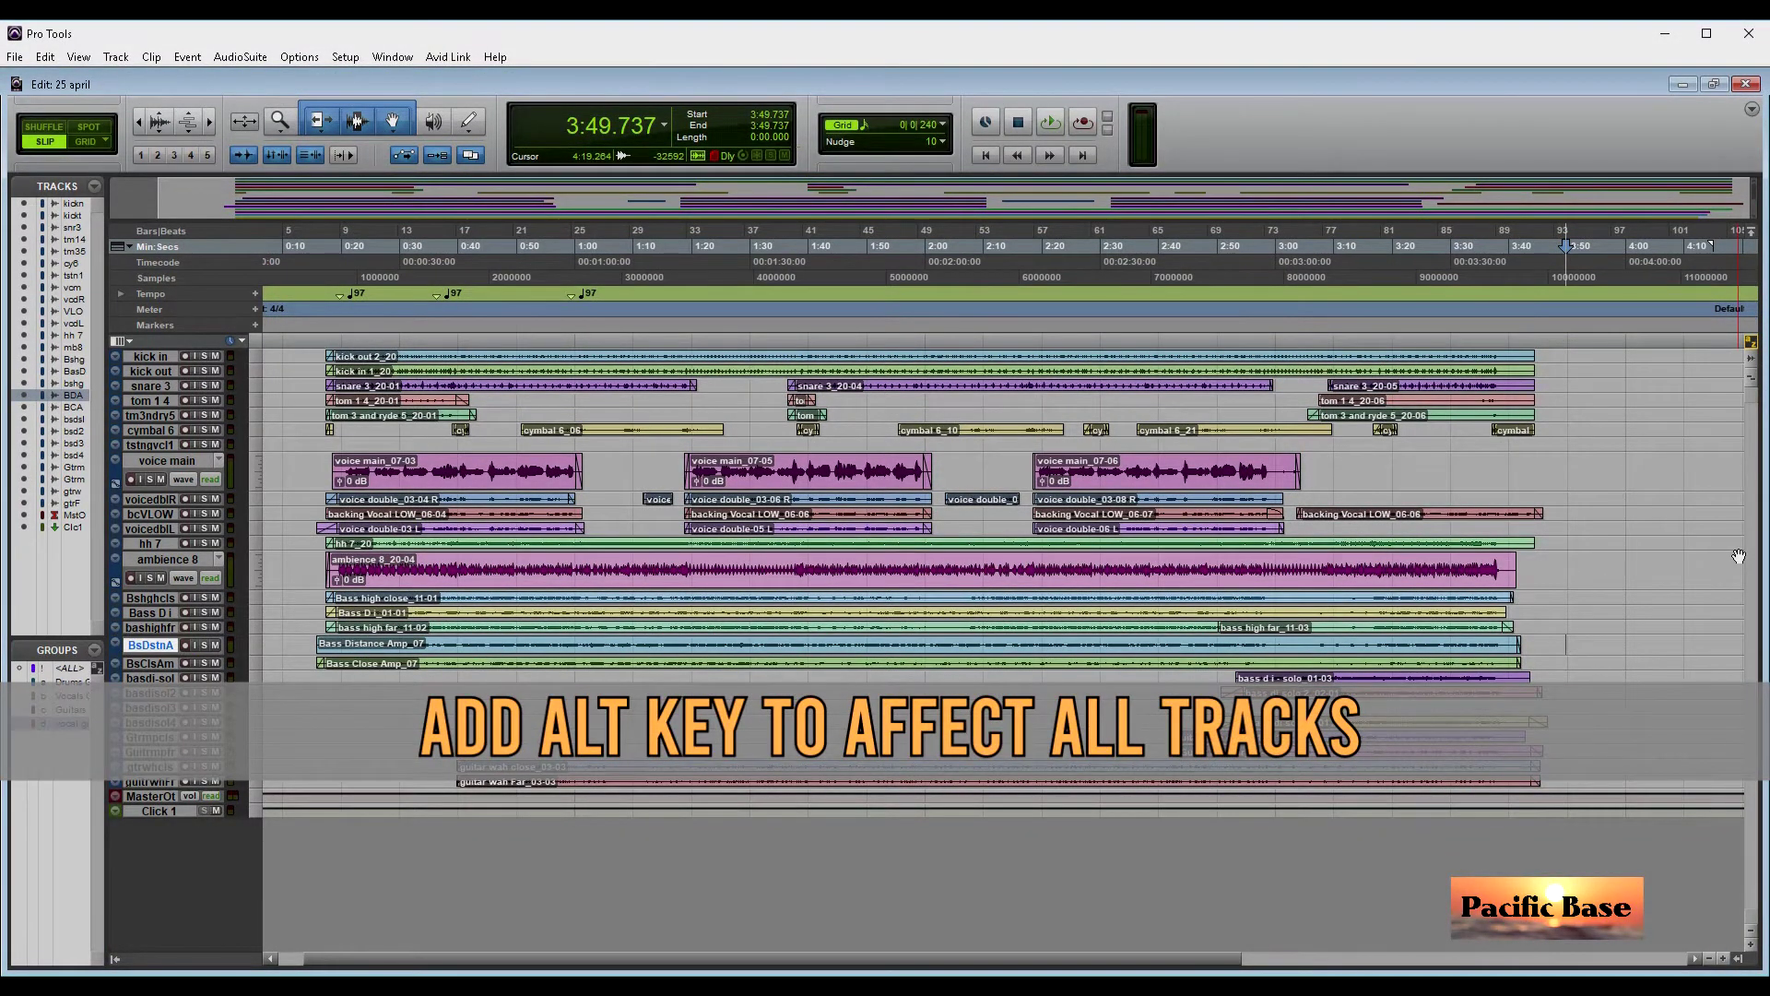
Step: Enlarge every track two height steps and draw the clip waveforms taller
key("alt+super+Up")
key("alt+super+Up")
key("alt+super+Up")
key("alt+super+Up")
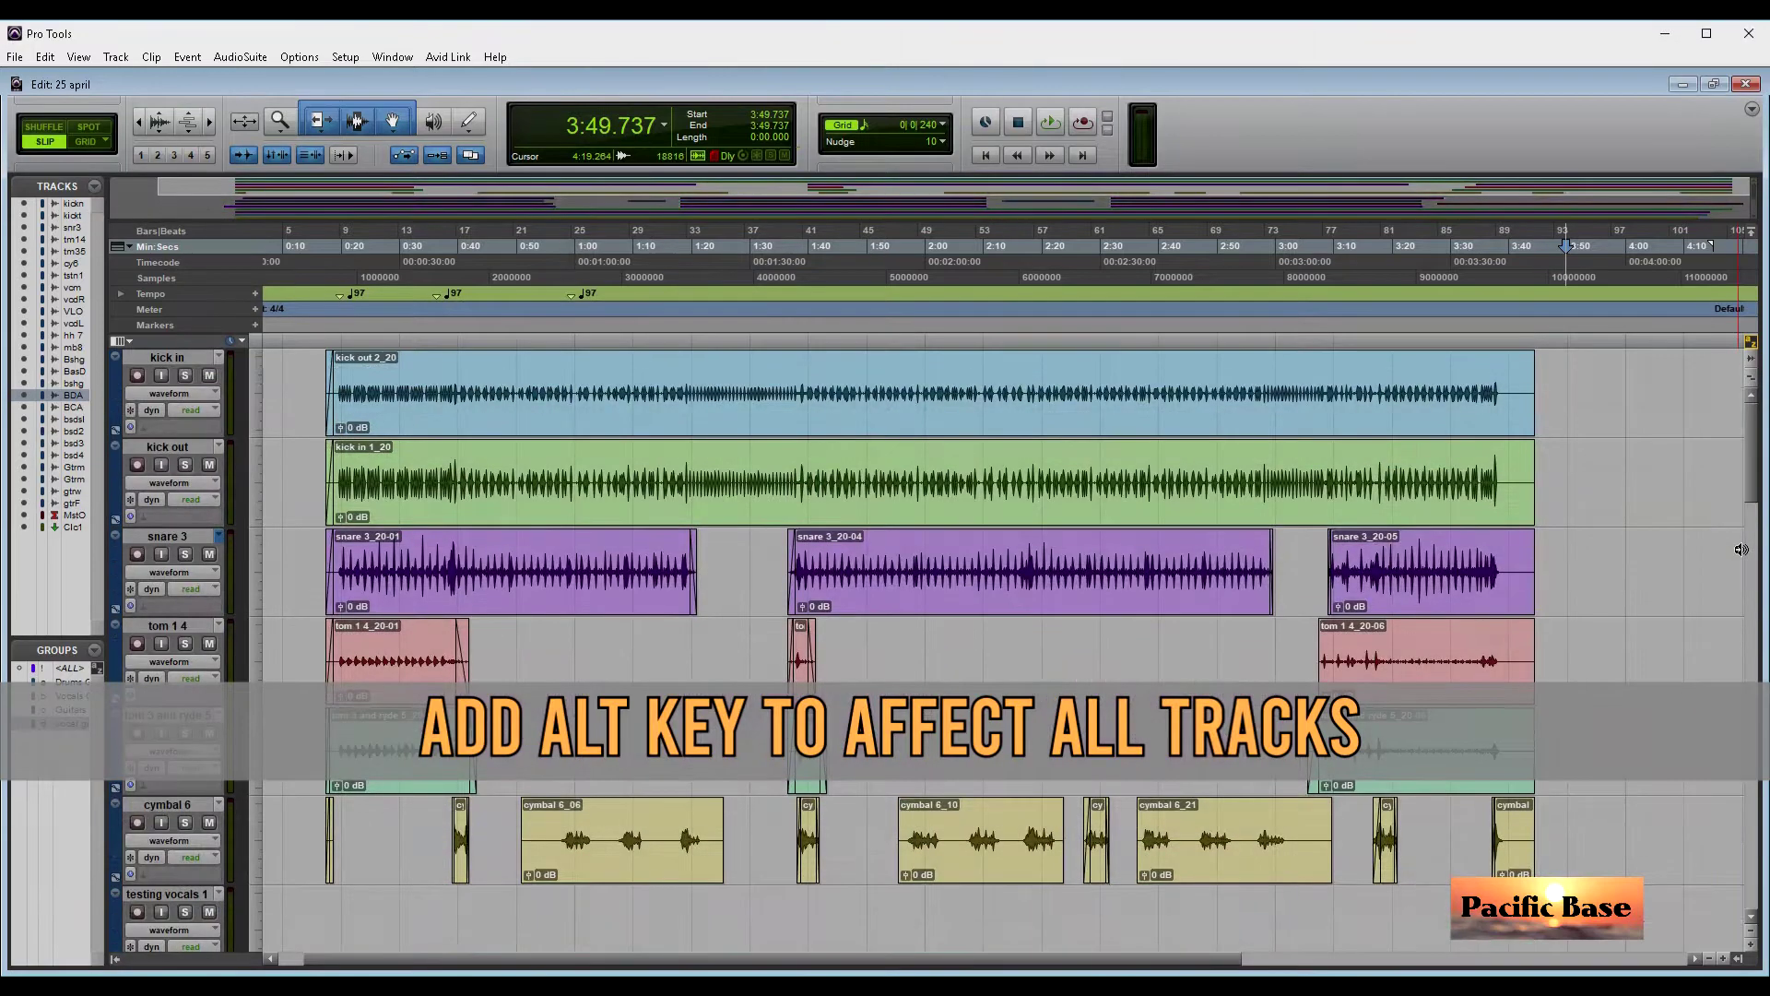
key("alt+super+Up")
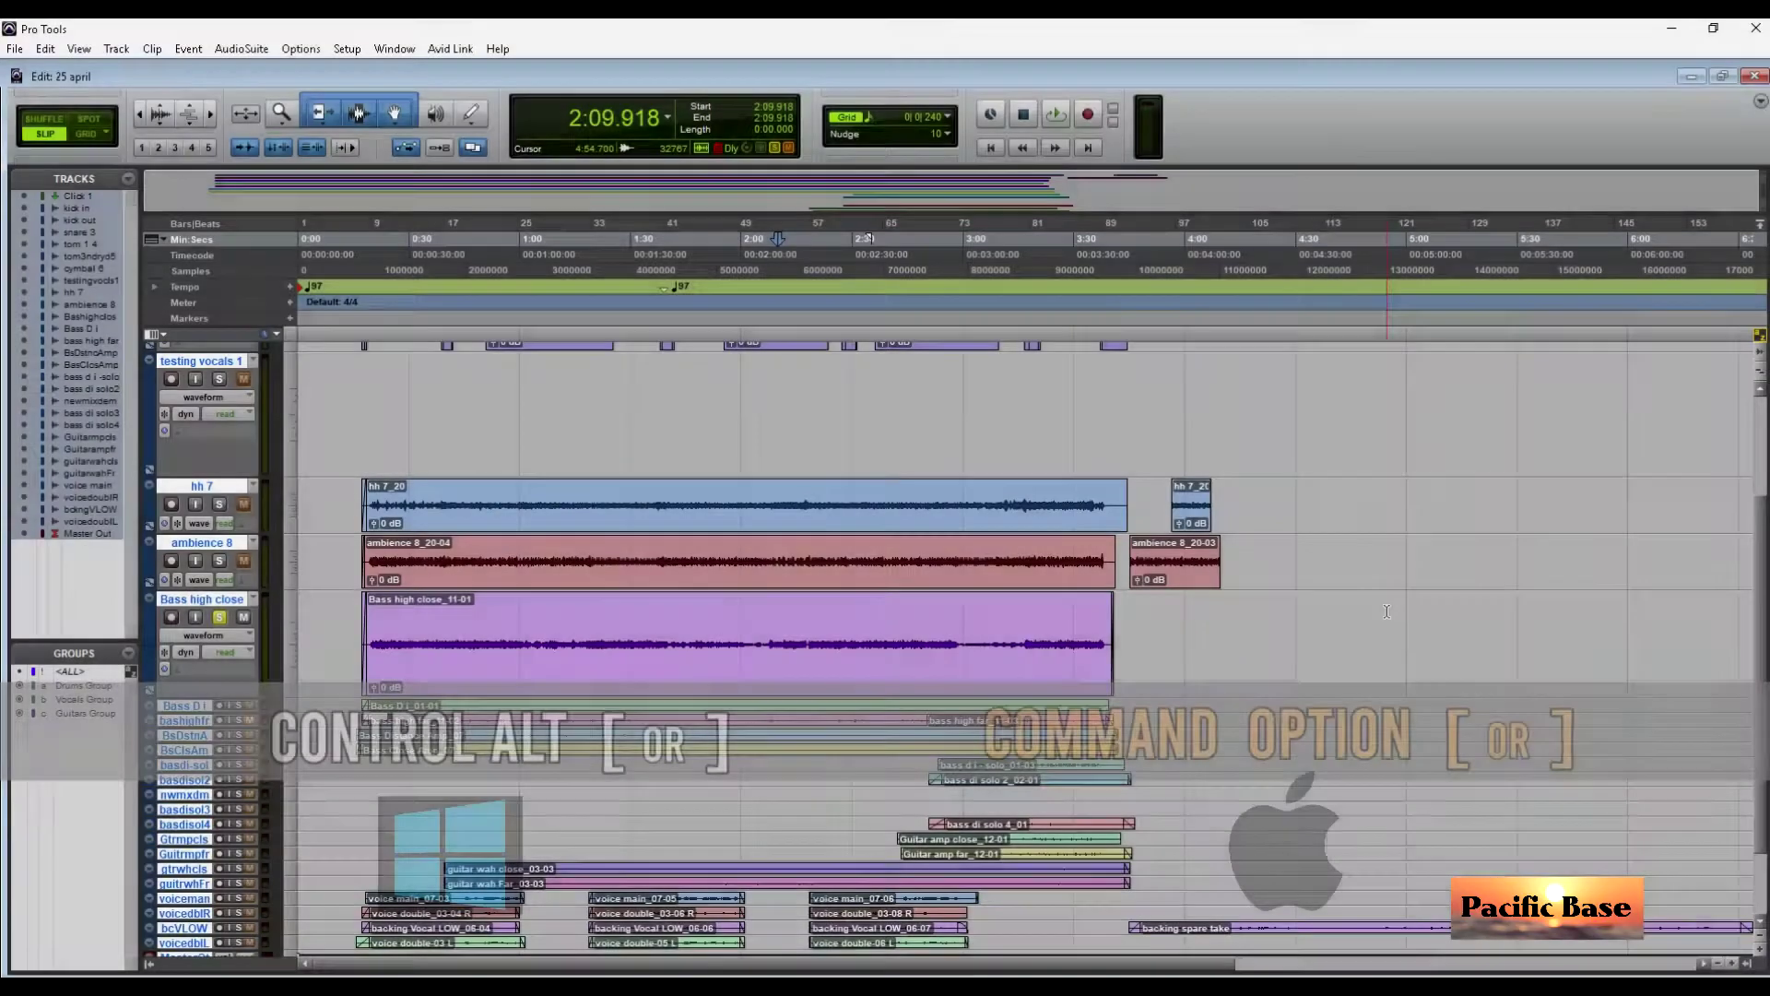
key("ctrl+alt+bracketright")
key("ctrl+alt+bracketright")
key("ctrl+alt+bracketright")
key("ctrl+alt+bracketright")
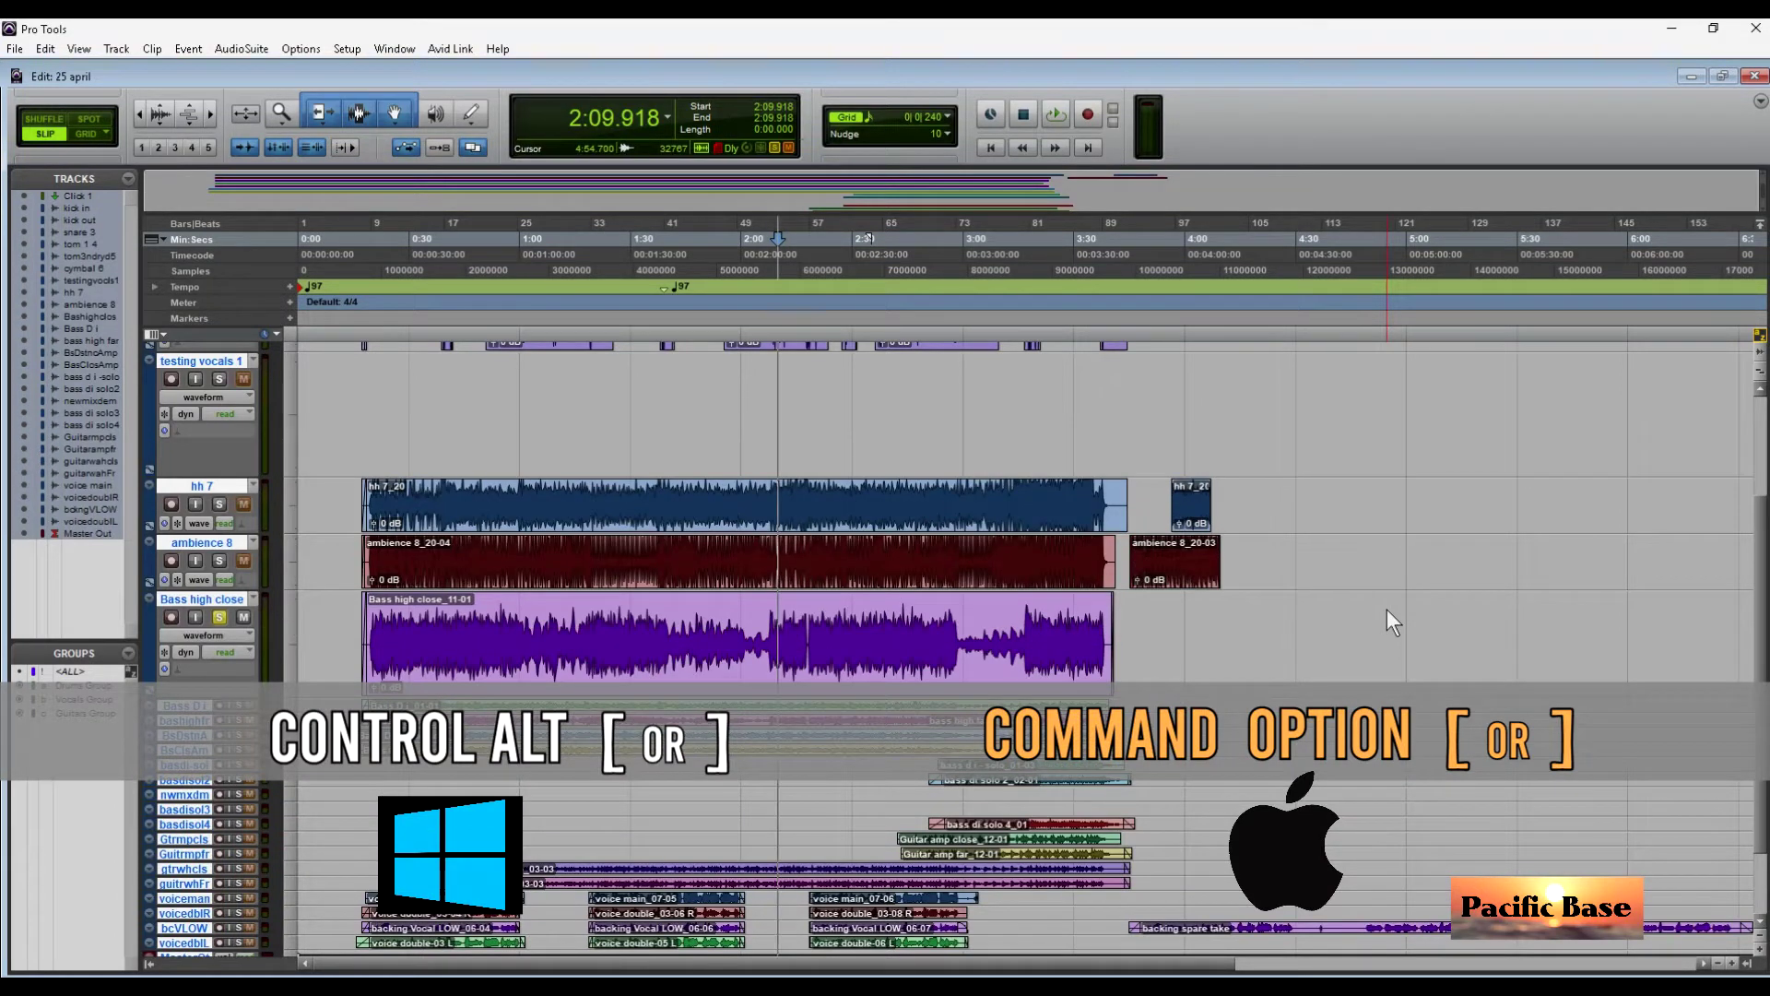
Step: Shrink waveform height two steps, then step through edit tools F7–F10 to the Pencil
key("ctrl+alt+bracketleft")
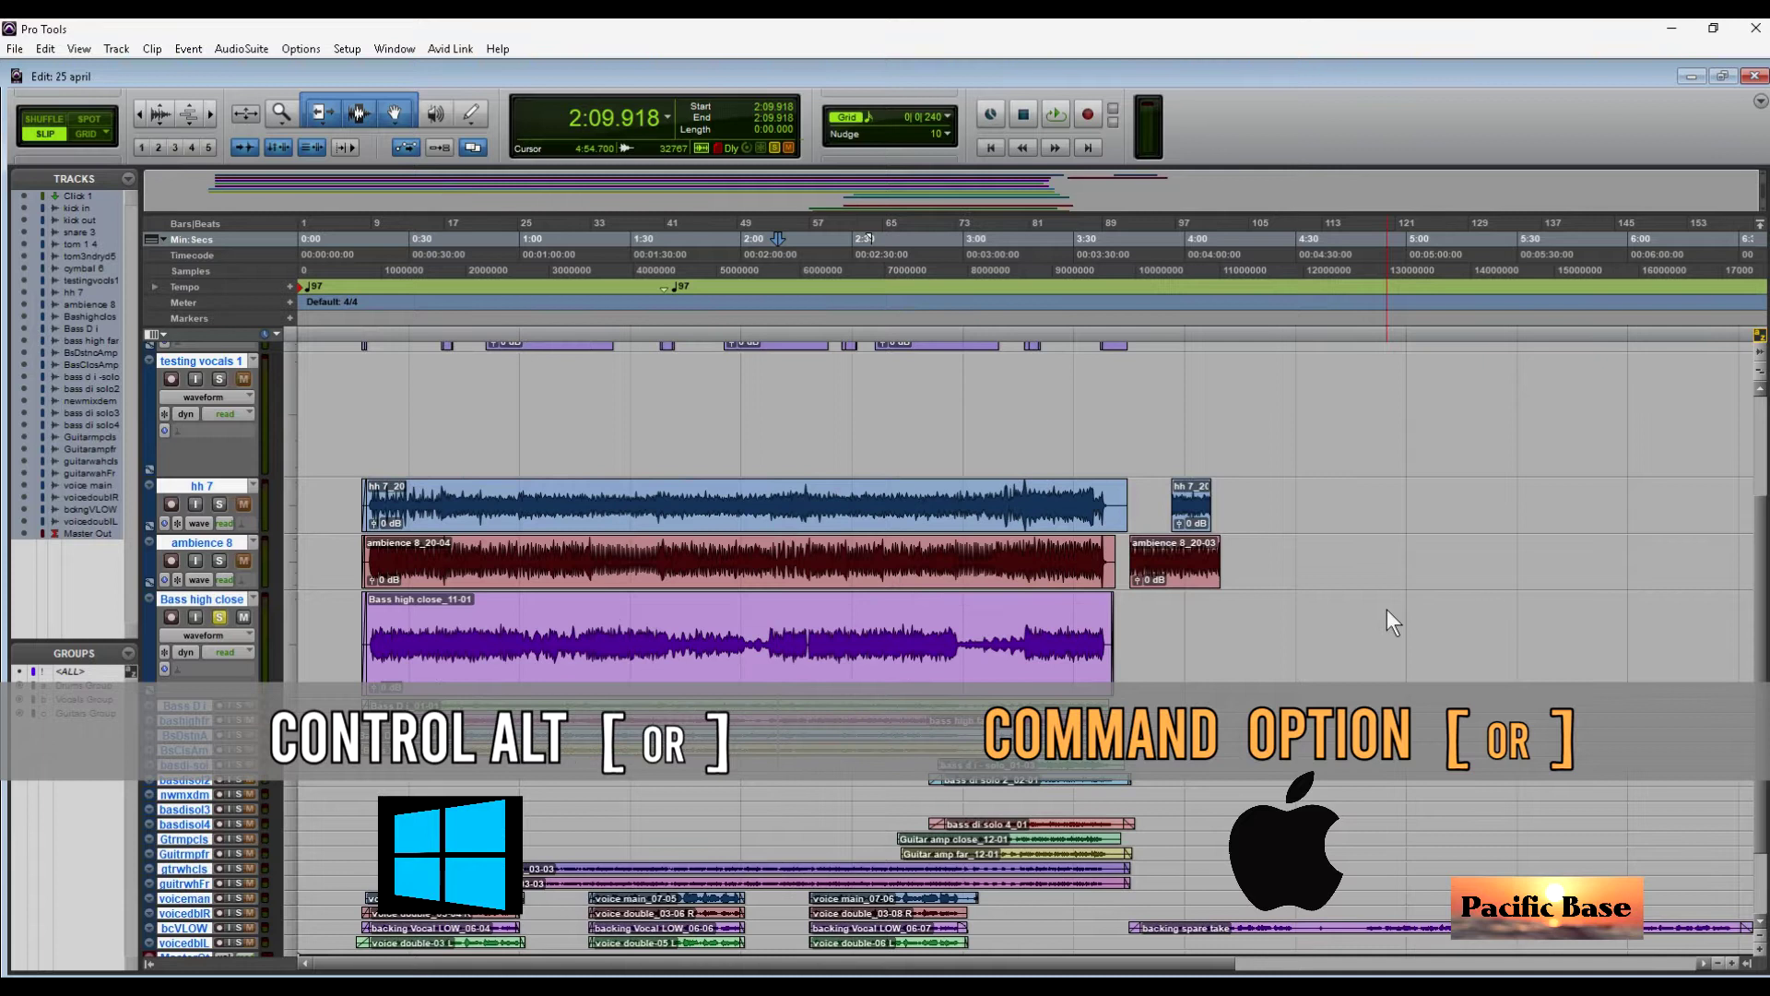
key("ctrl+alt+bracketleft")
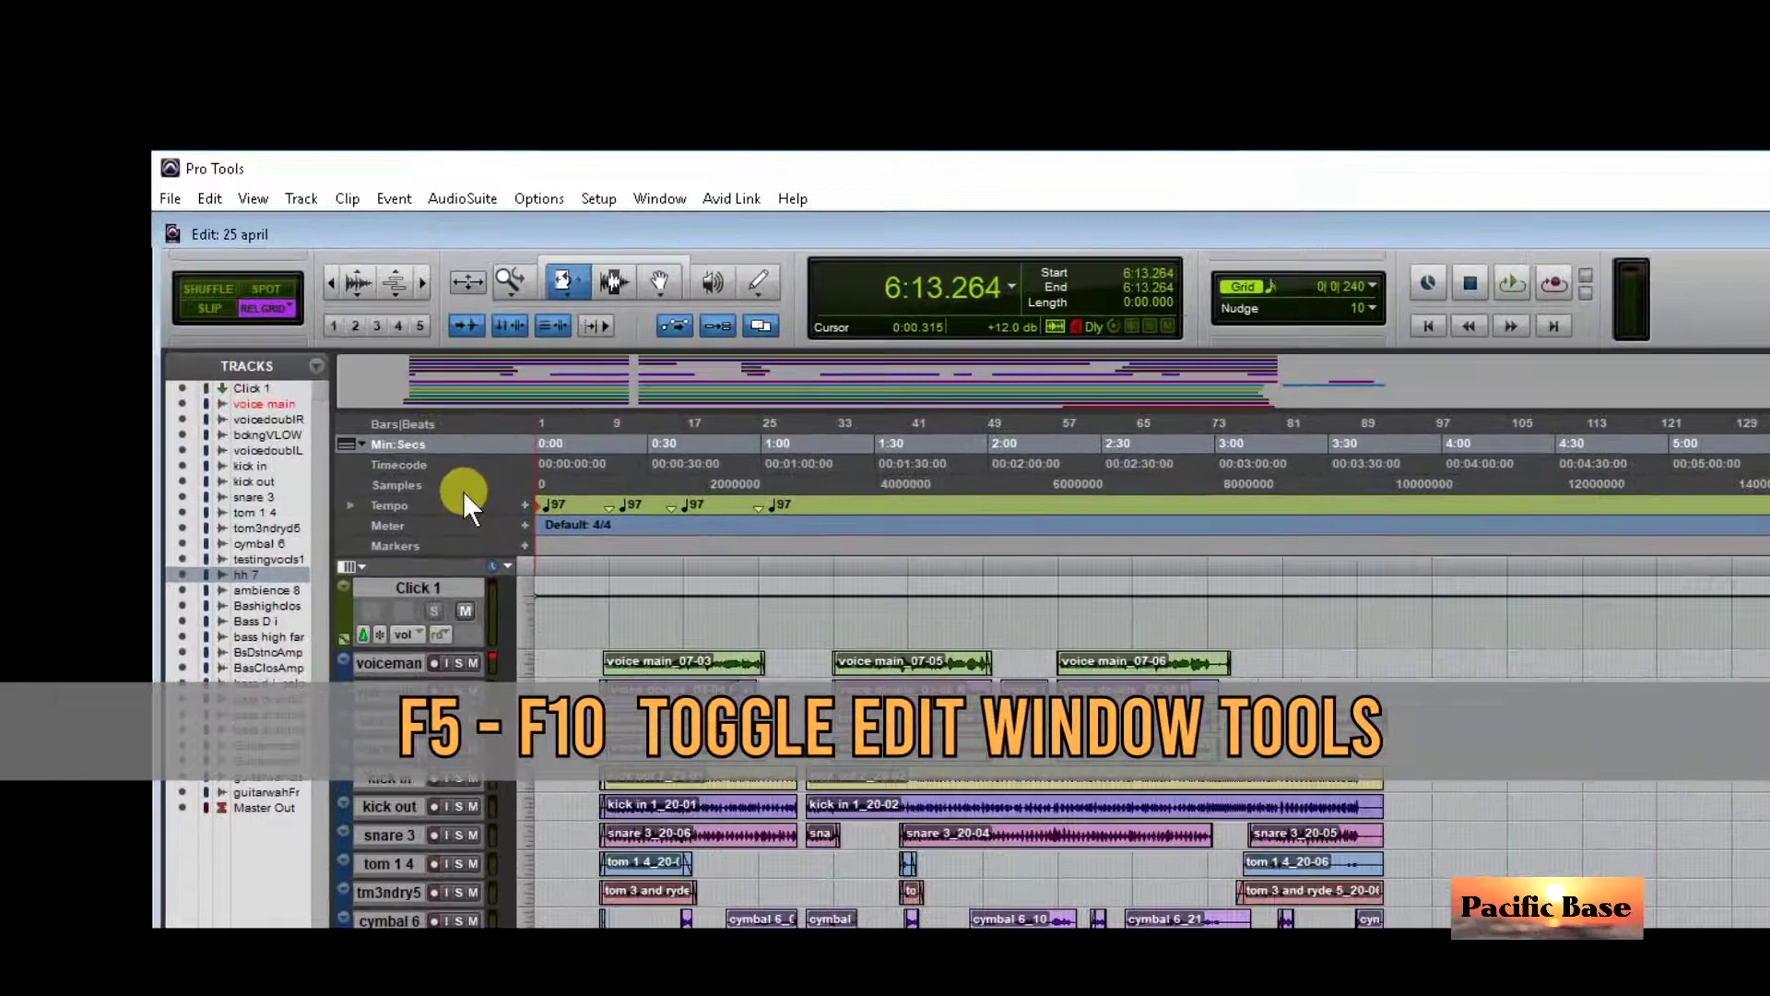
key("F7")
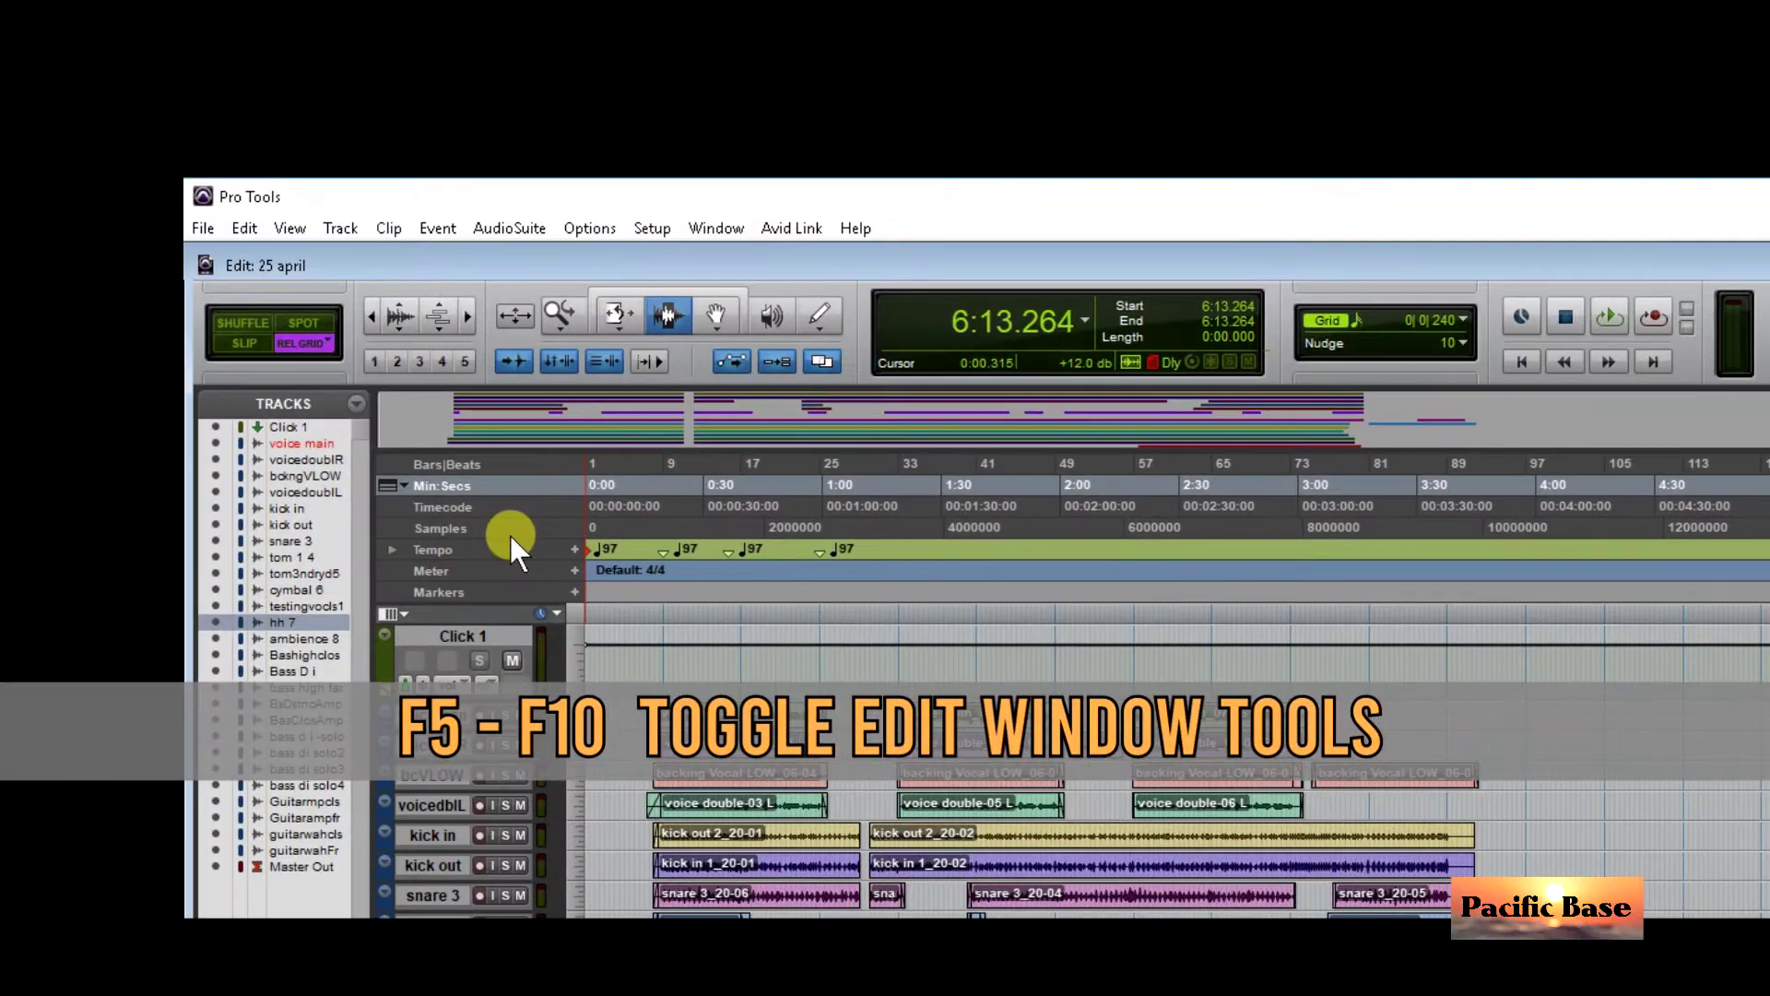
key("F8")
key("F9")
key("F10")
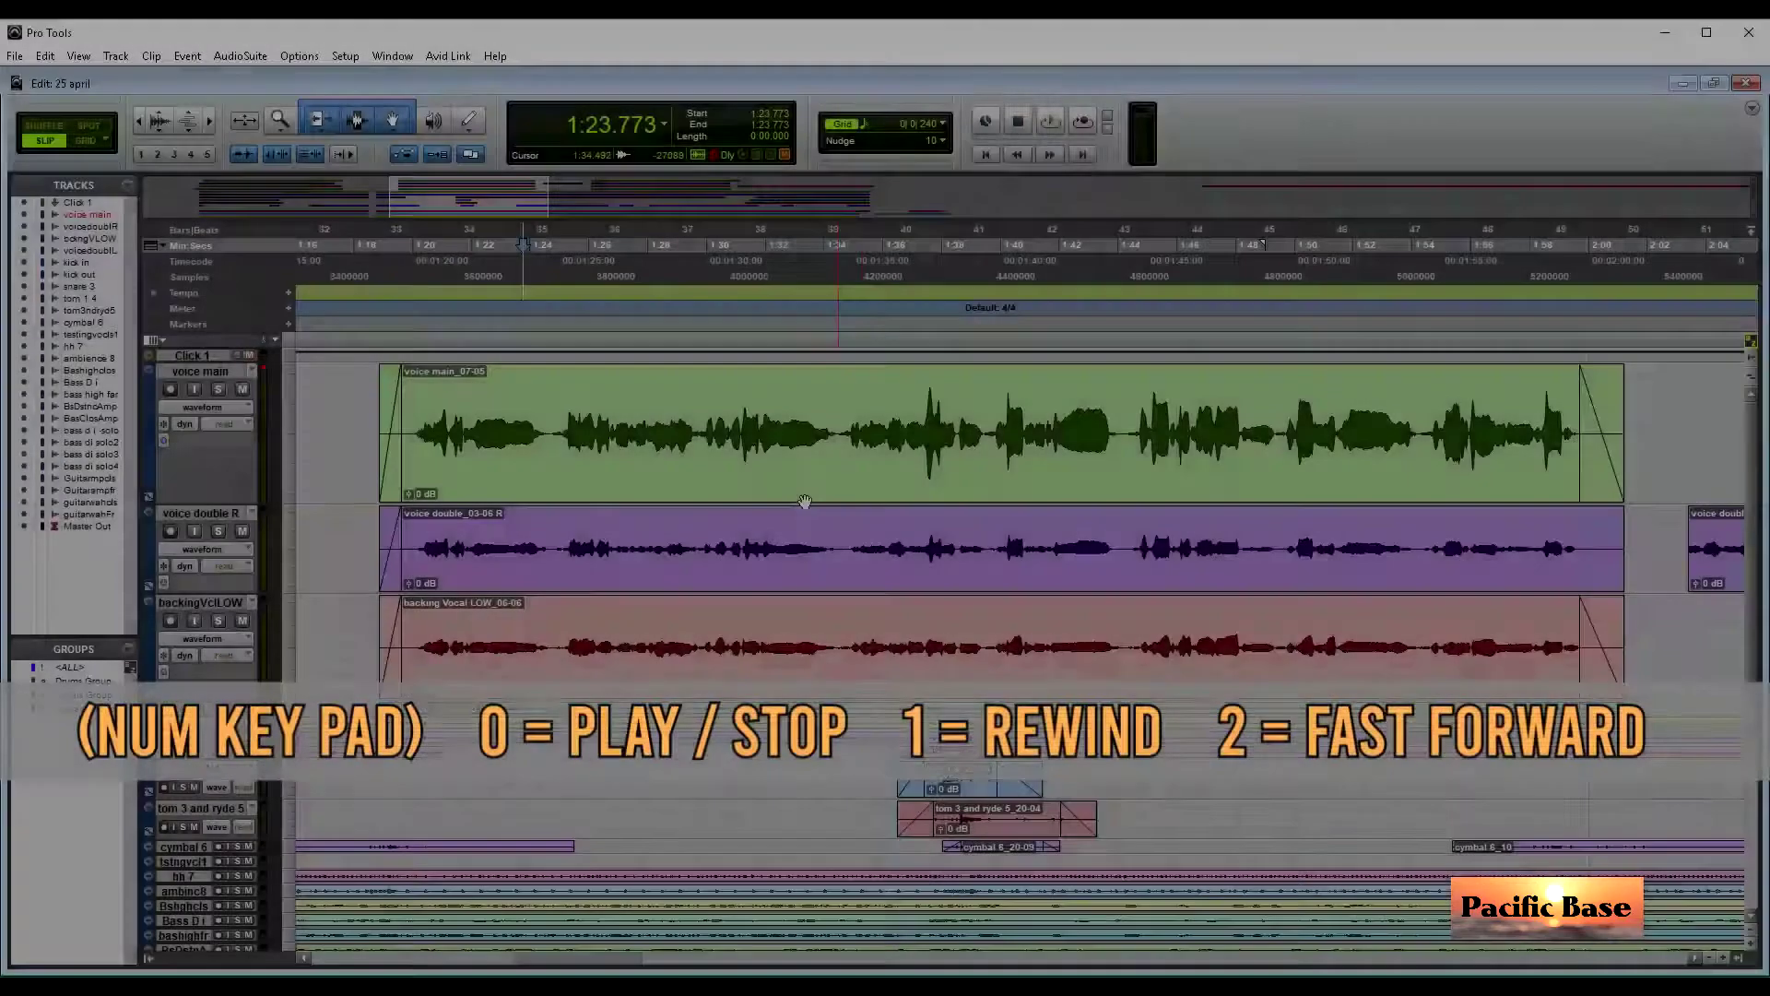
key("KP_0")
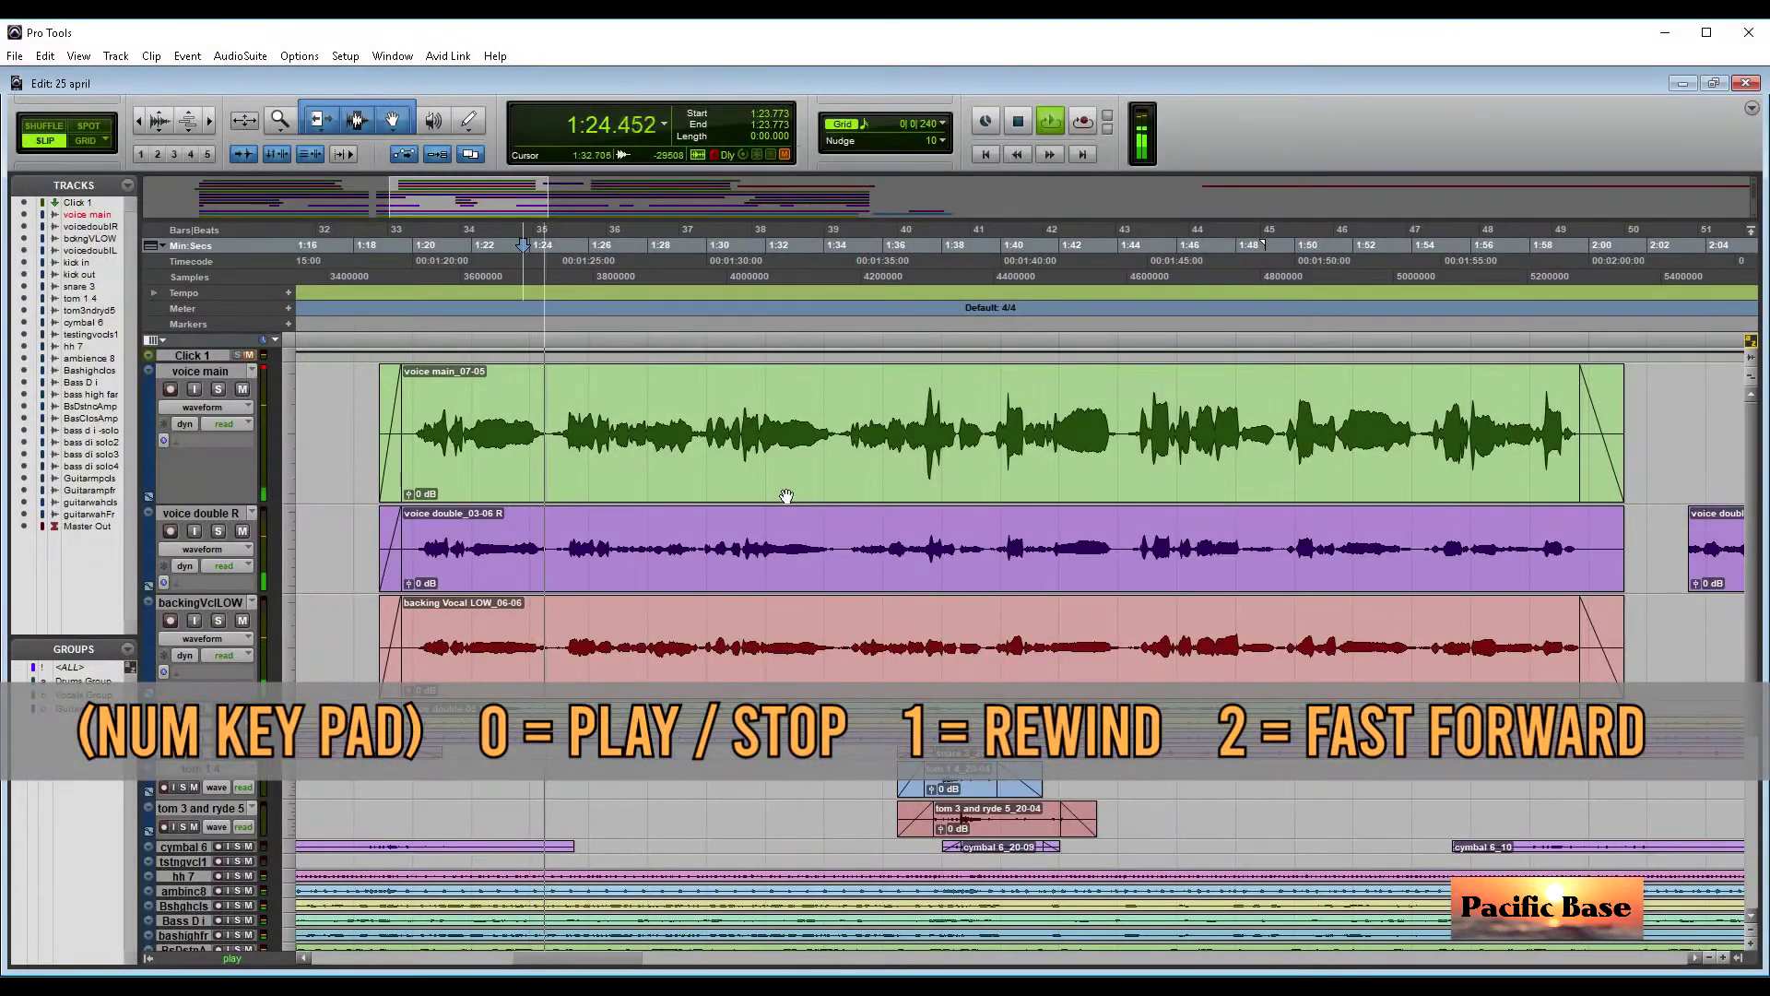
key("KP_0")
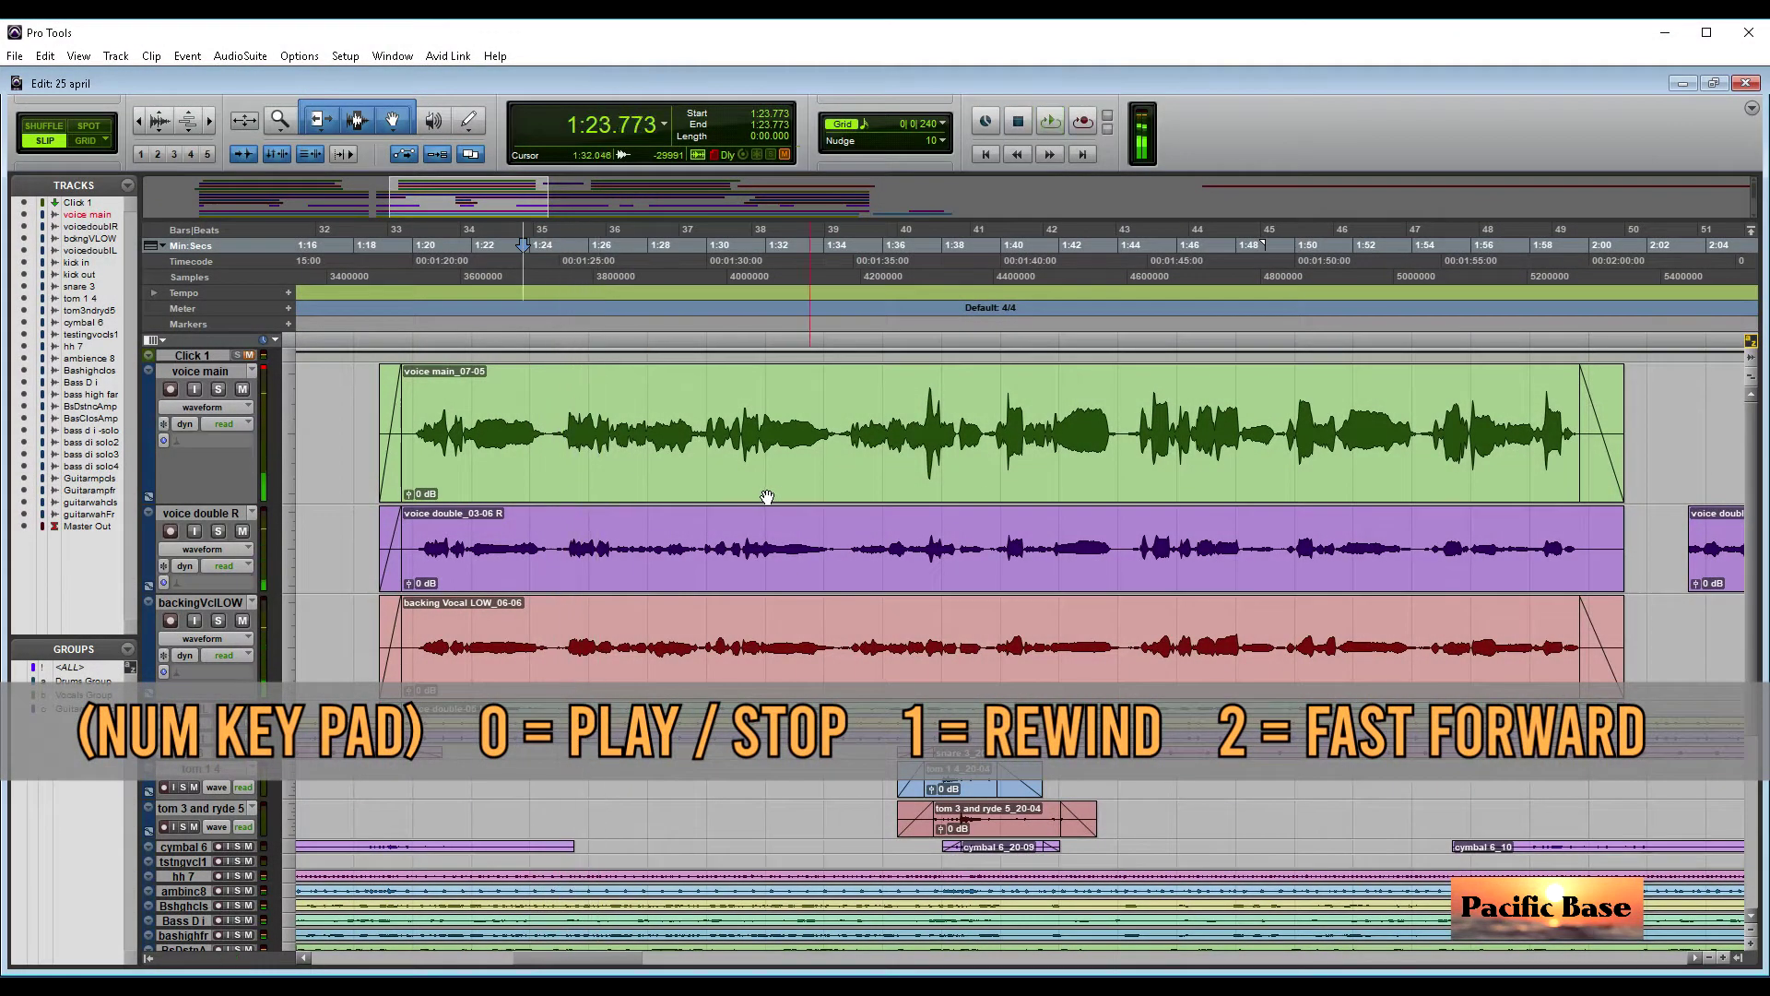
key("KP_2")
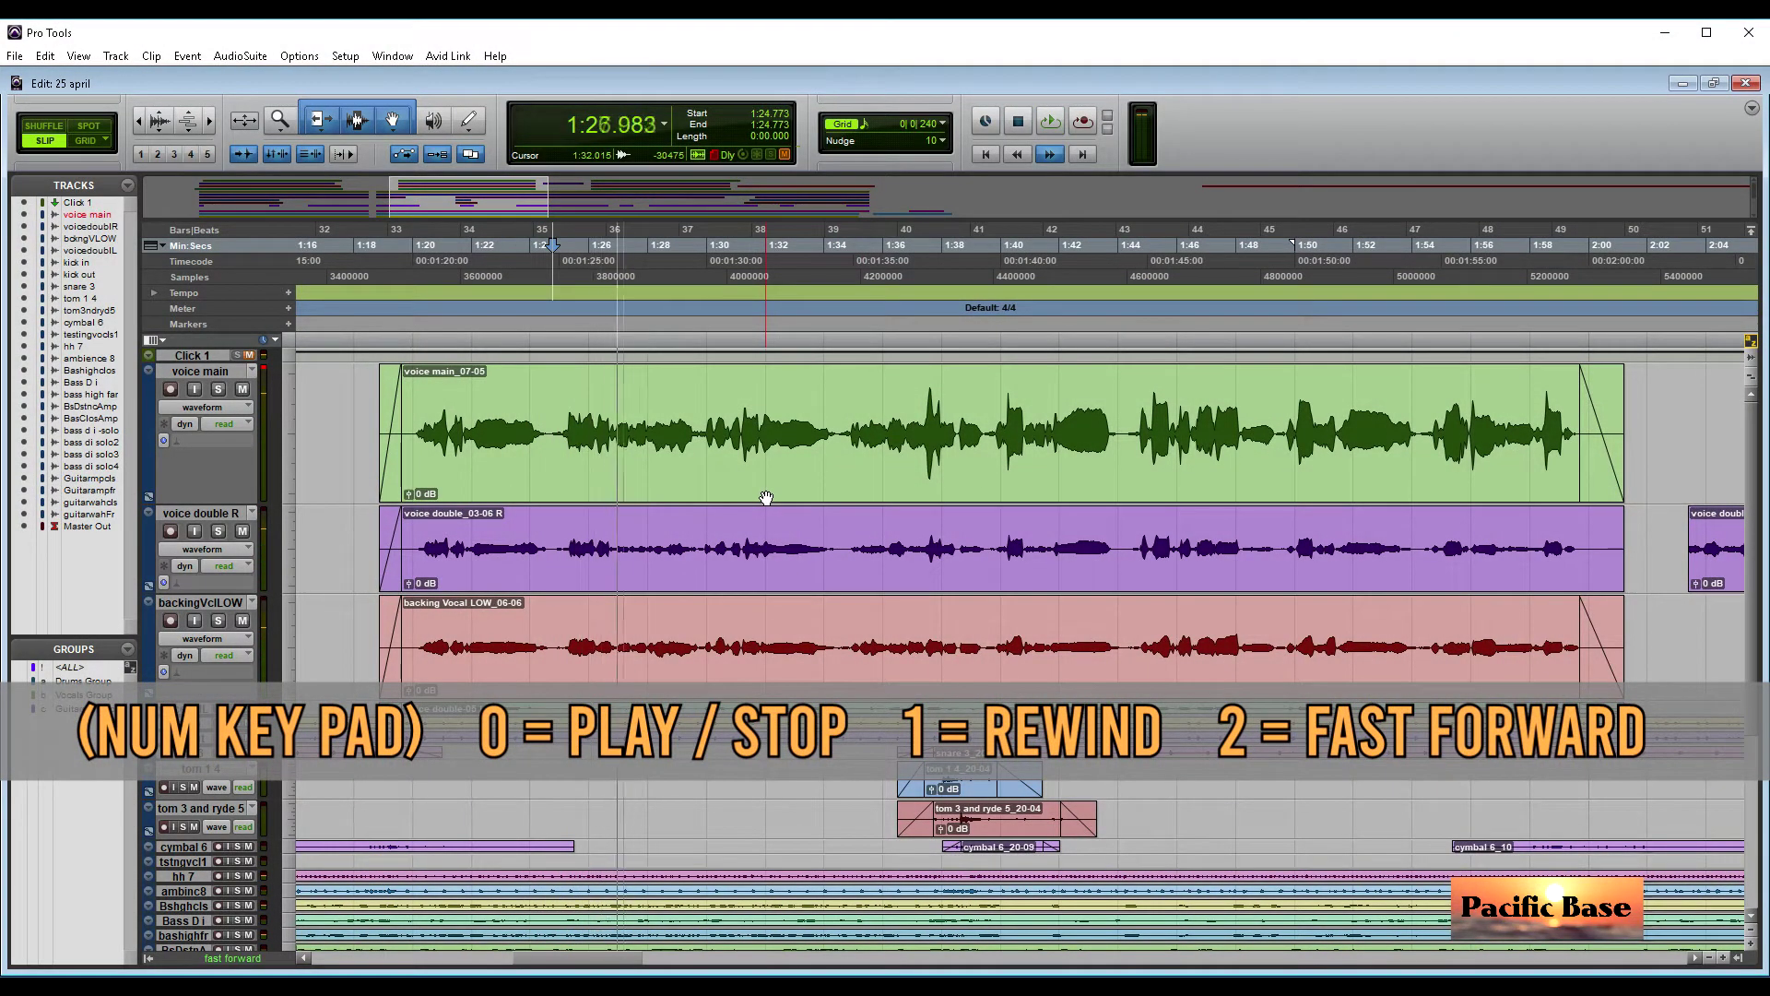
key("KP_1")
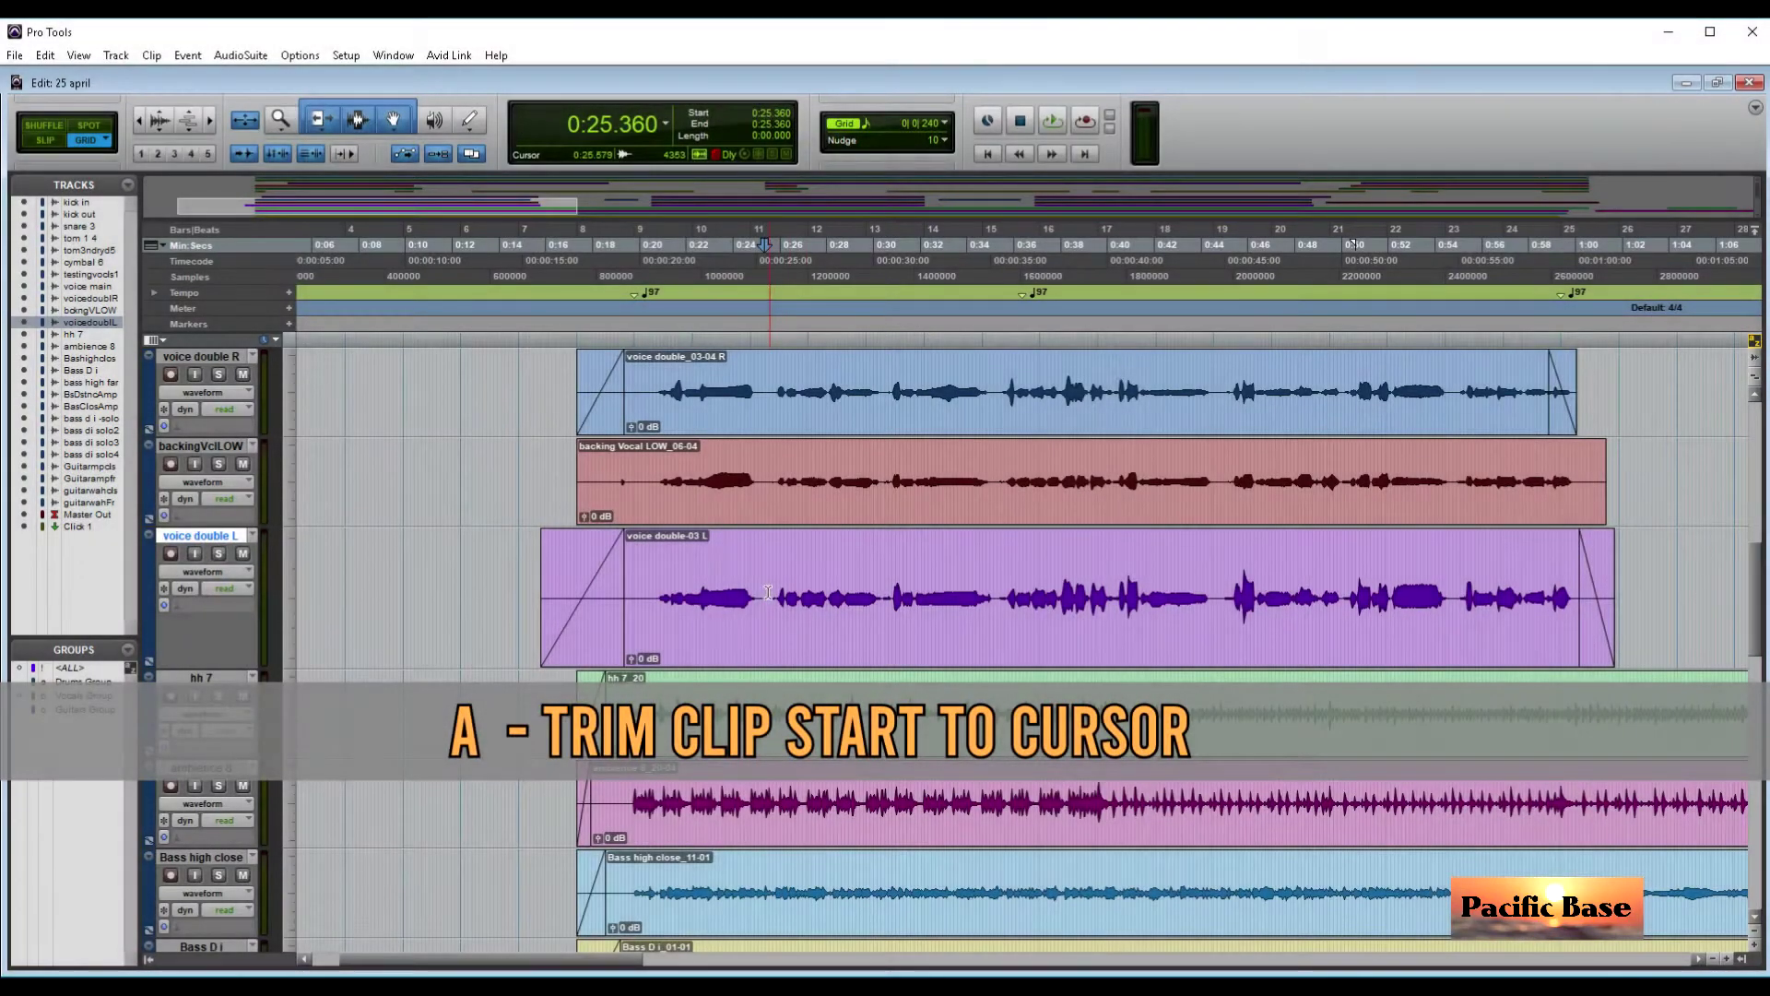
Step: Trim the voice double-03 L clip at both ends and fade it in to 0:27.989
key("a")
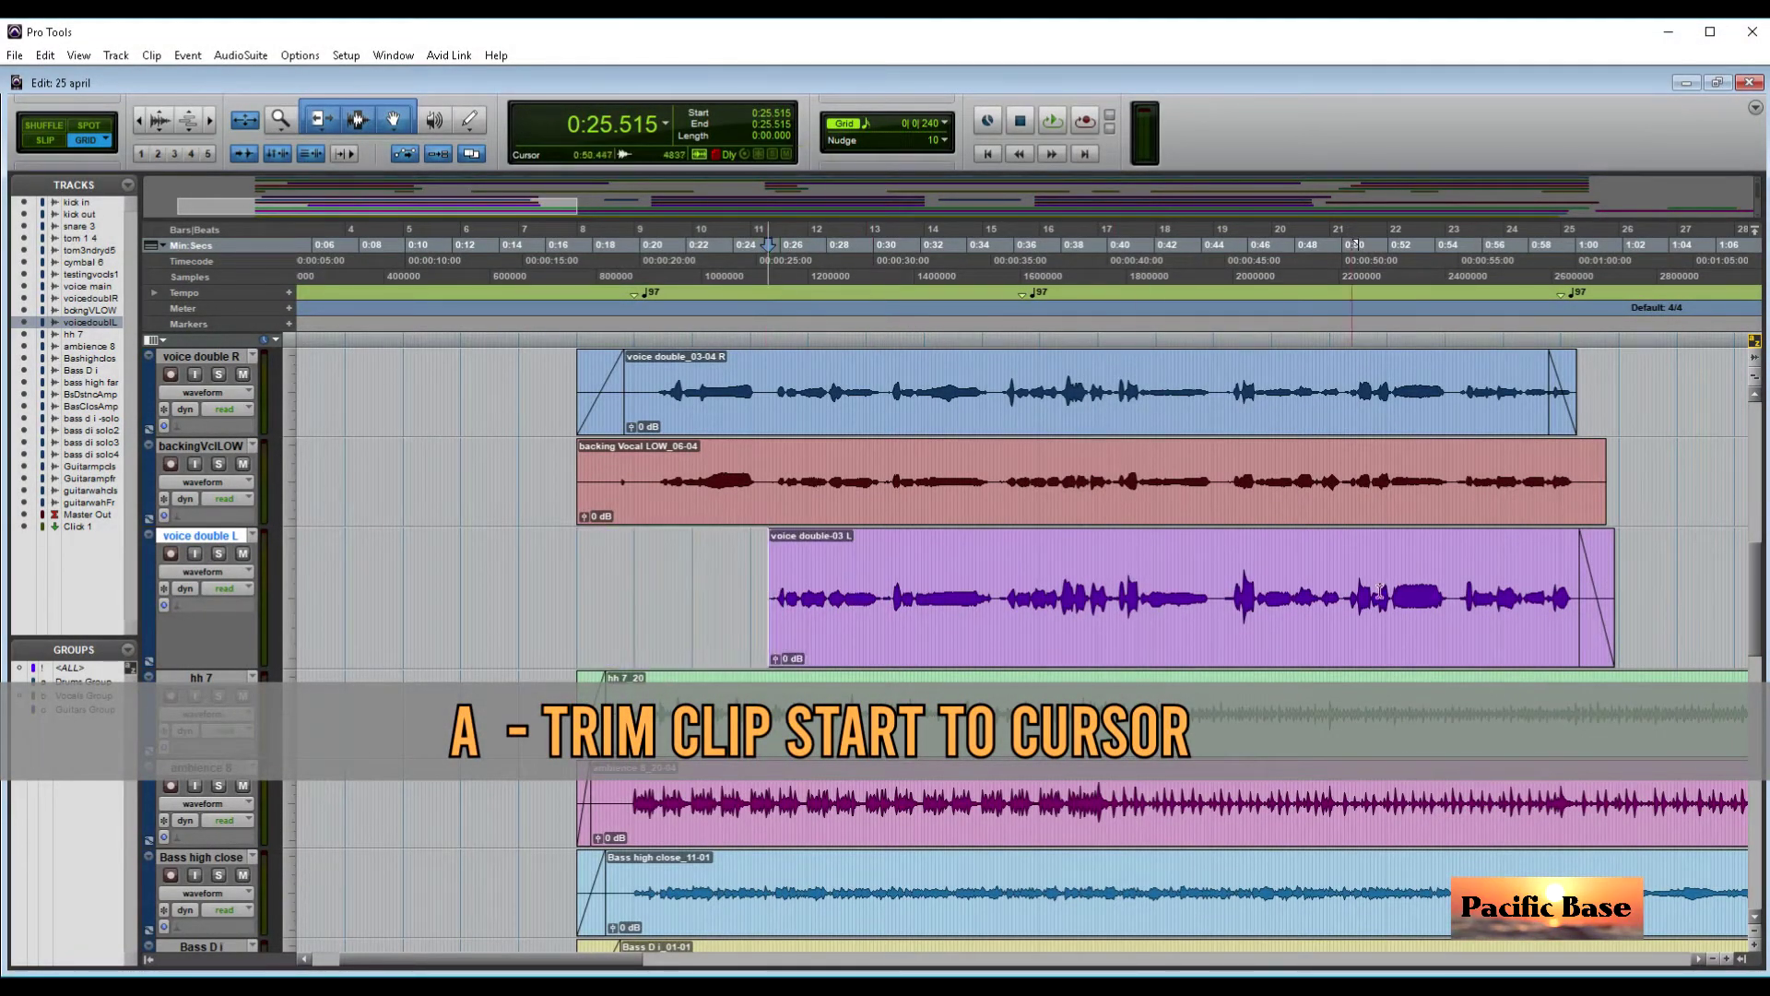
key("s")
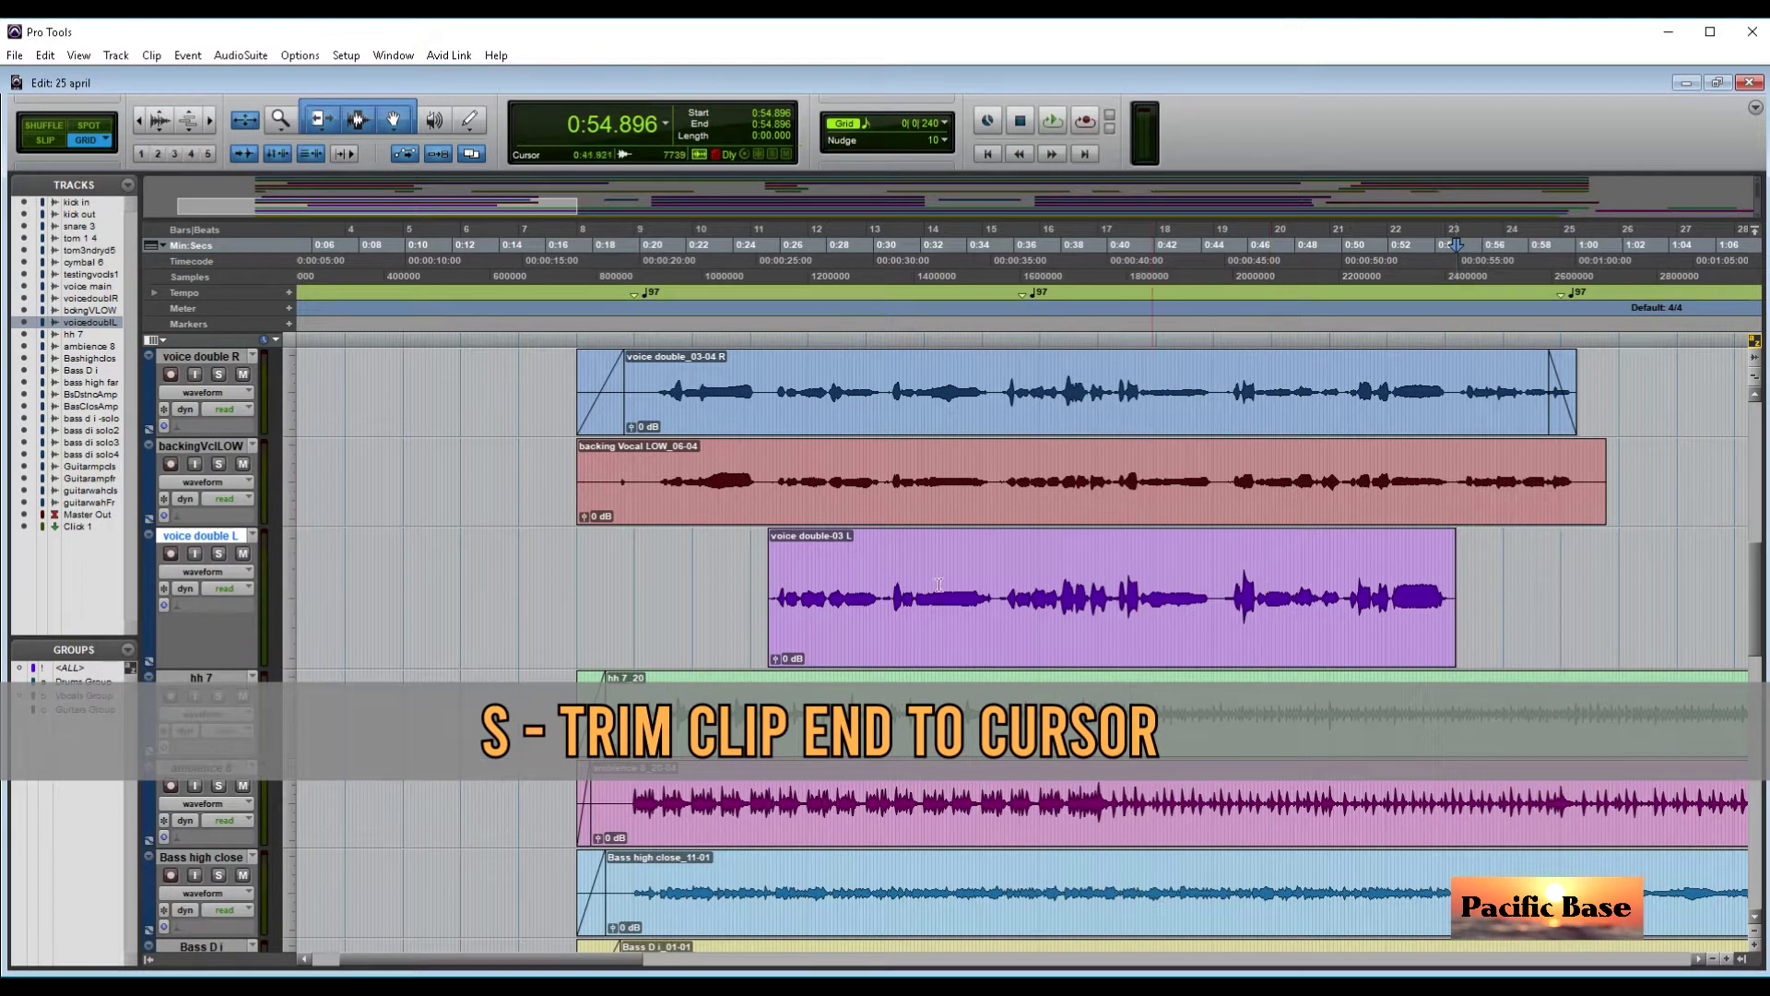
left_click(828, 591)
key("d")
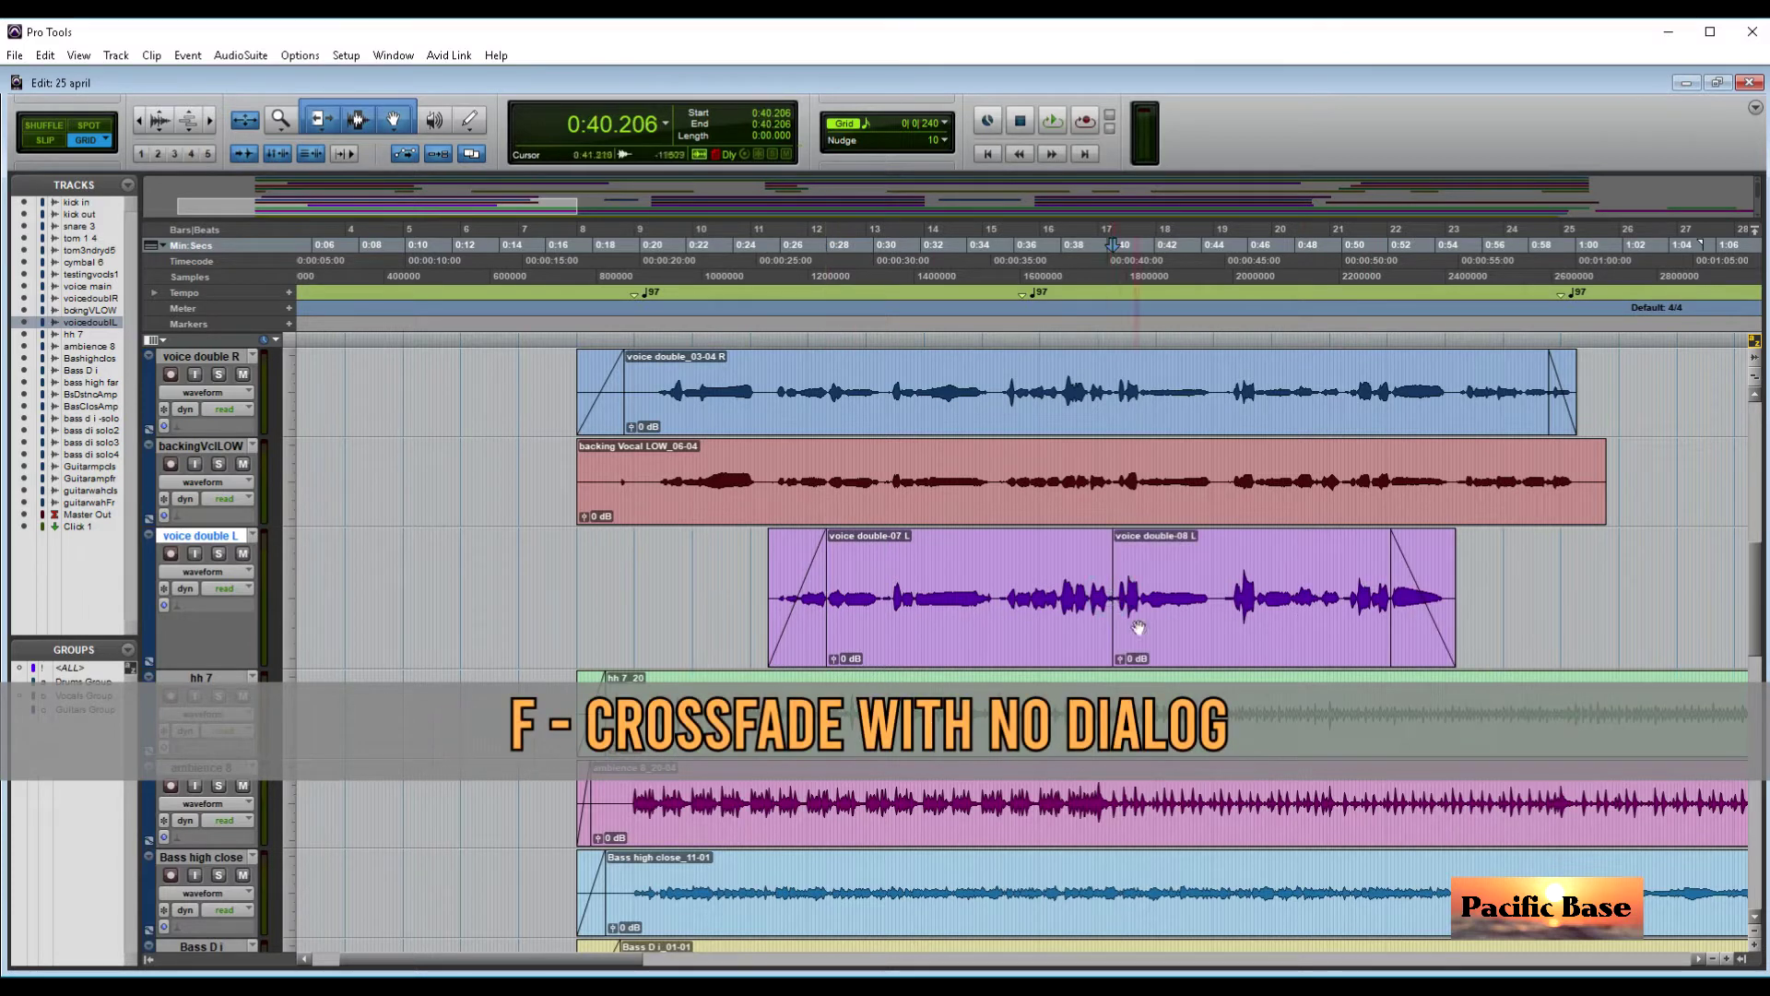
Step: Move voice double-08 L slightly earlier, crossfade the two clips, and fade out from 0:52.113
left_click_drag(1139, 630, 1116, 635)
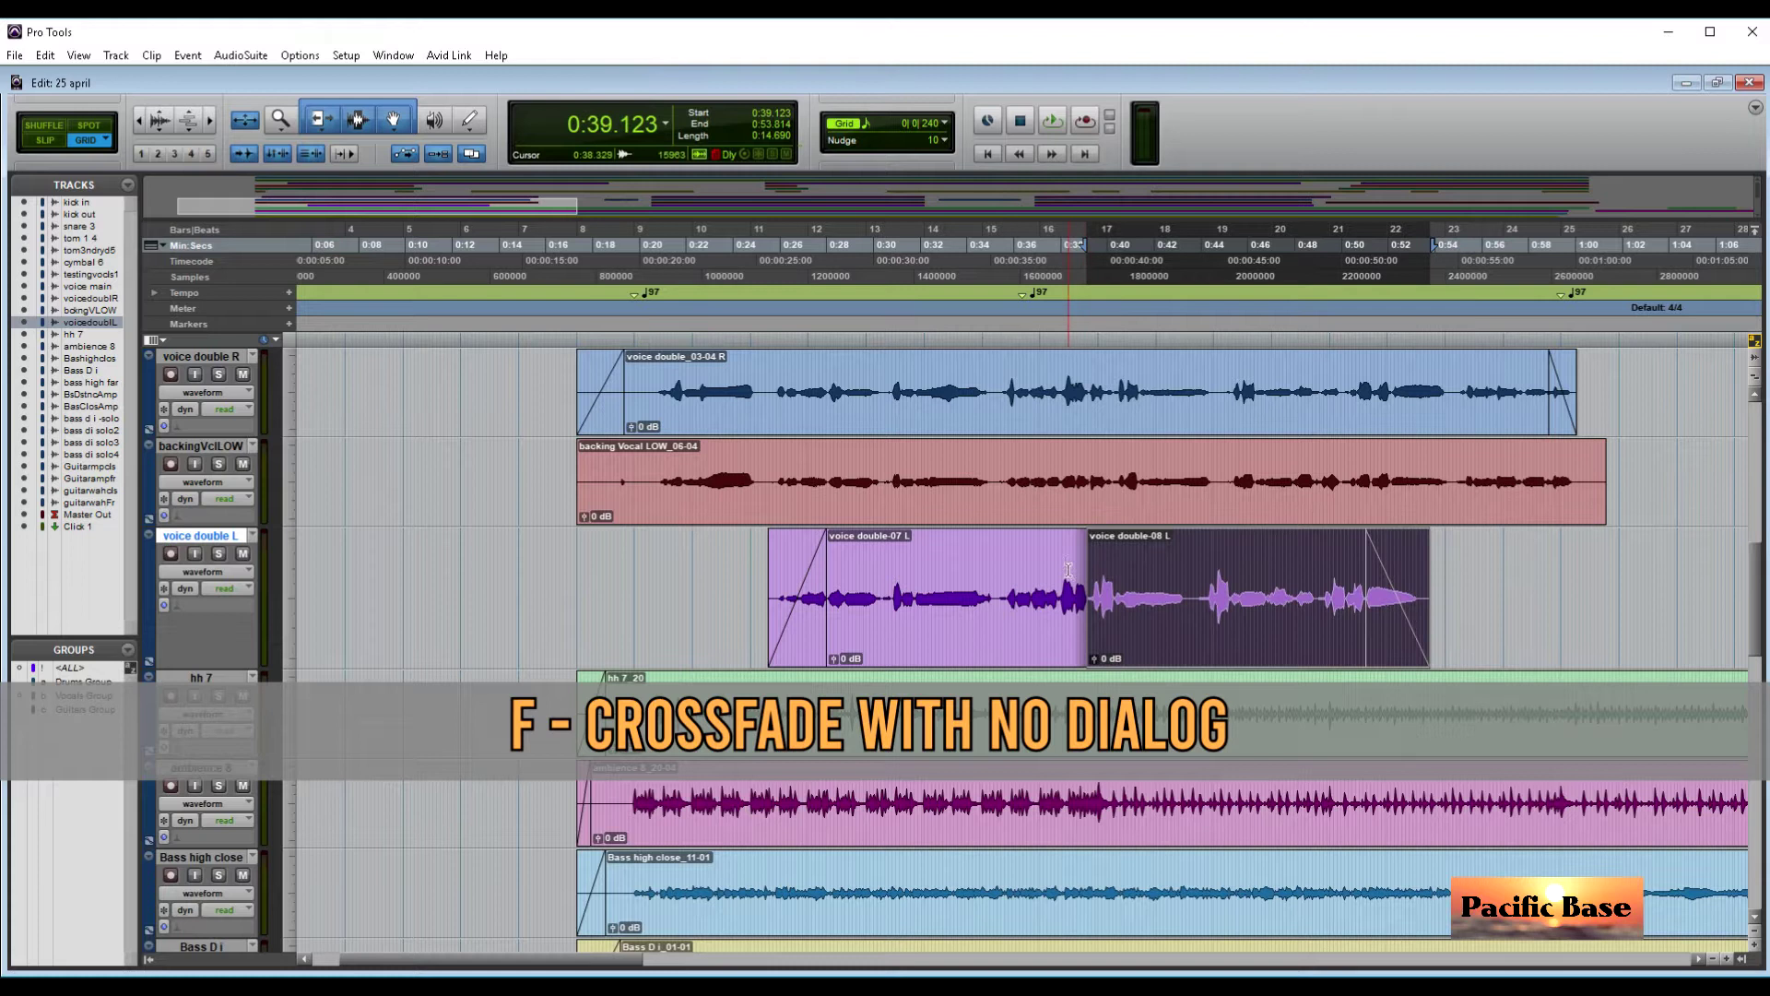
left_click_drag(1059, 579, 1123, 588)
key("f")
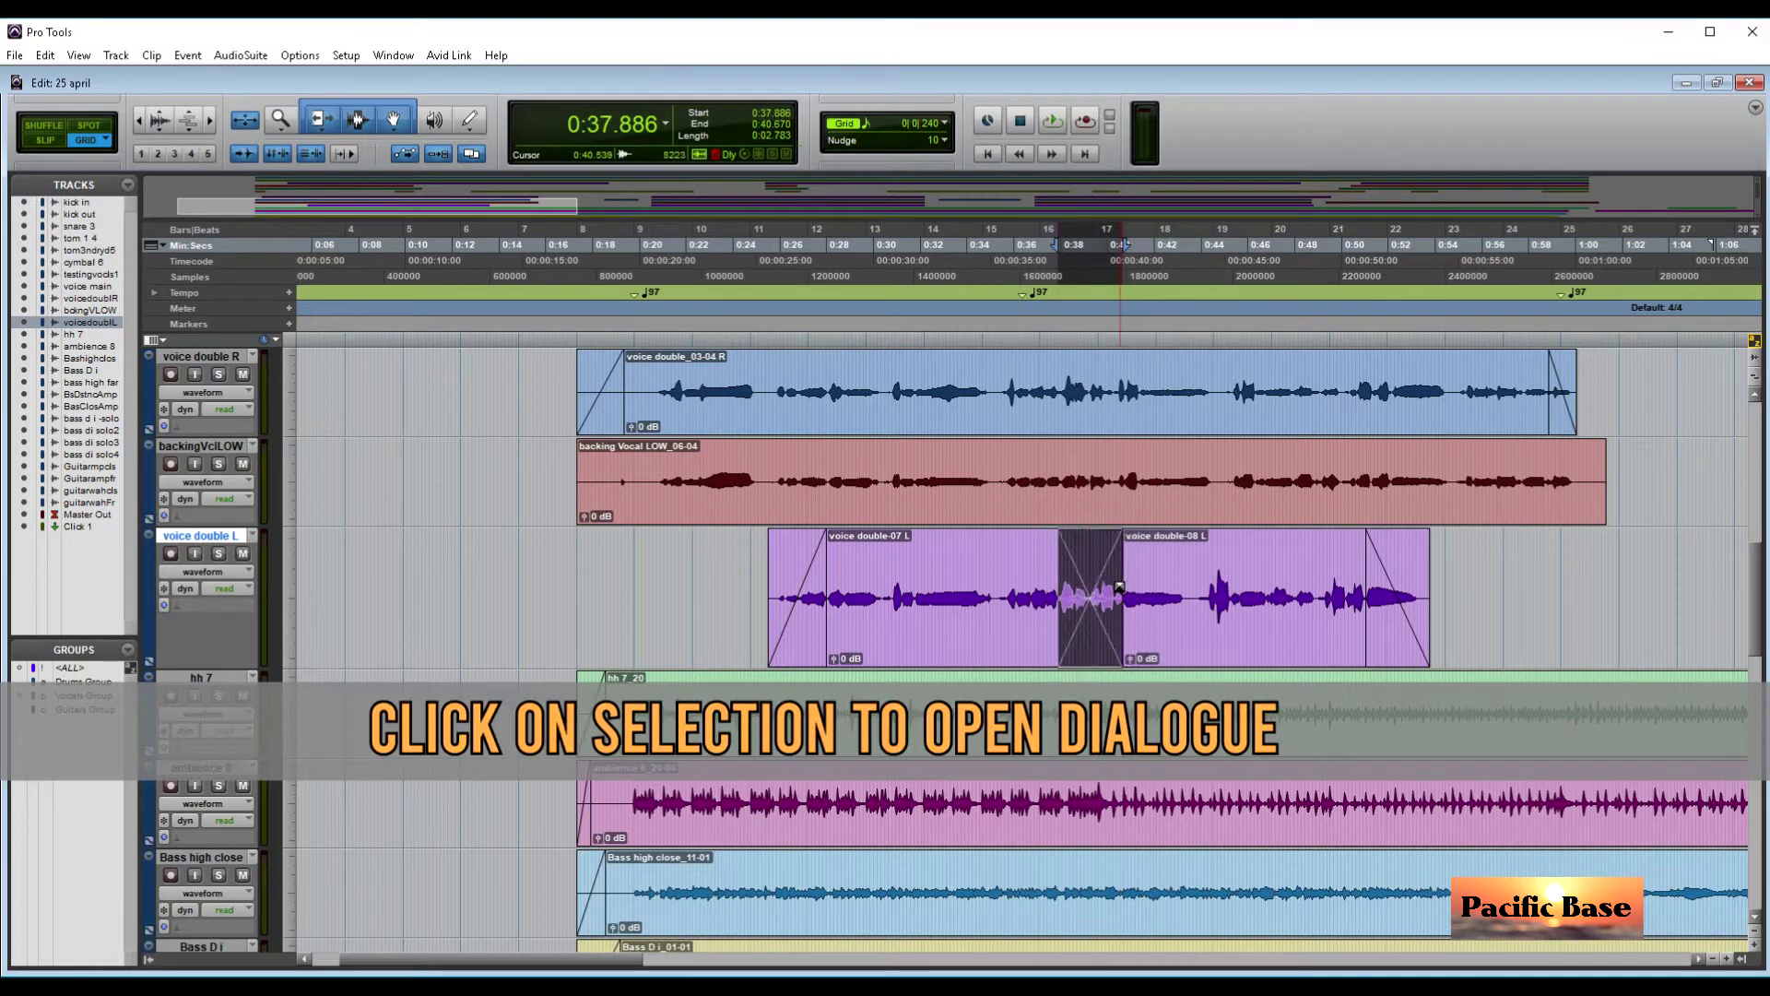
double_click(1089, 654)
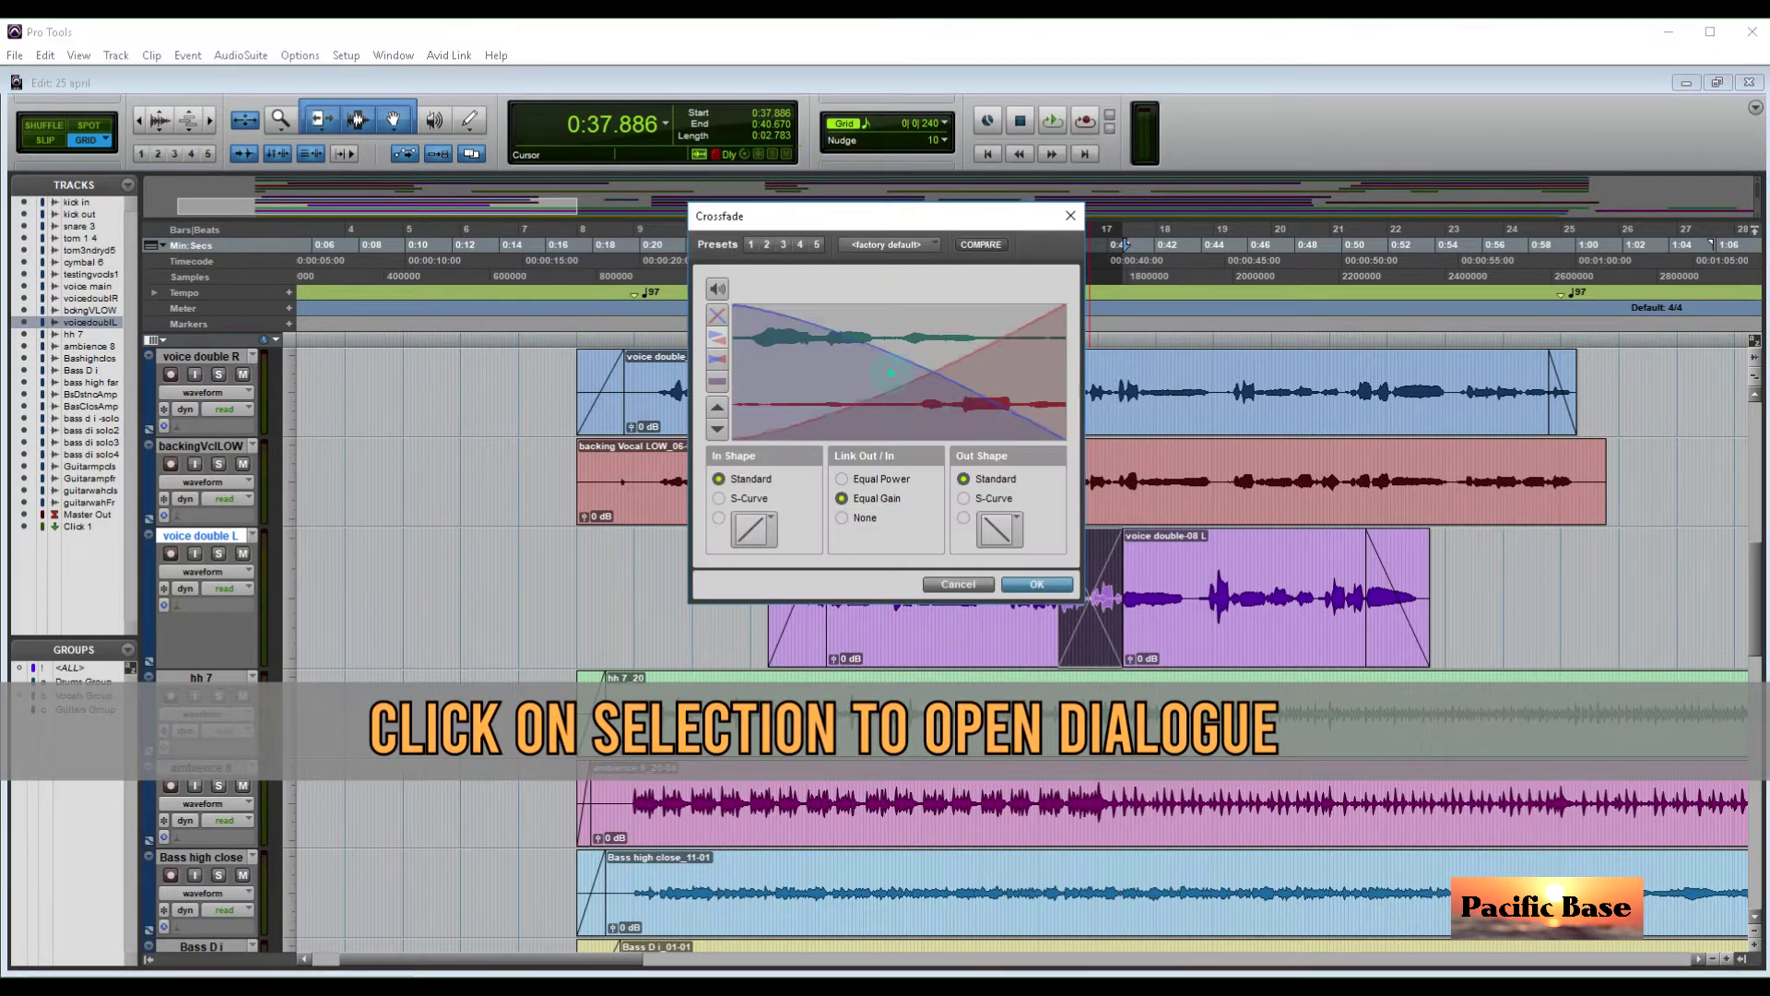
left_click(1036, 584)
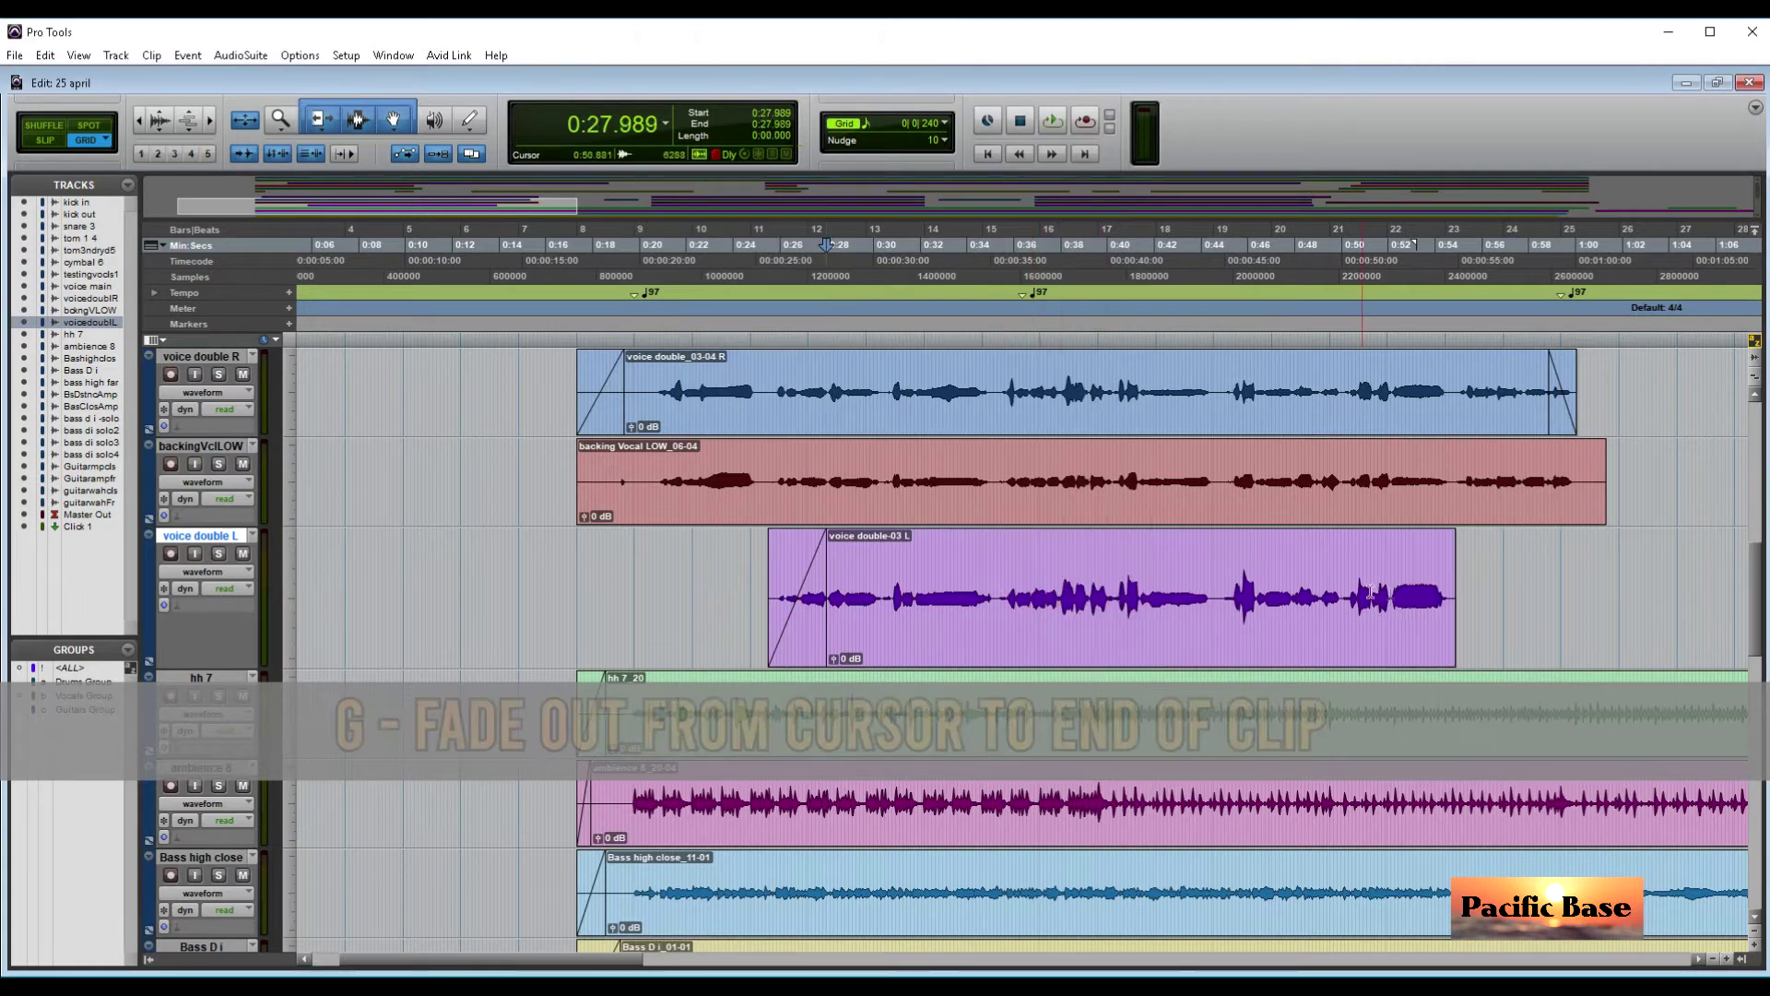
left_click(1391, 595)
key("g")
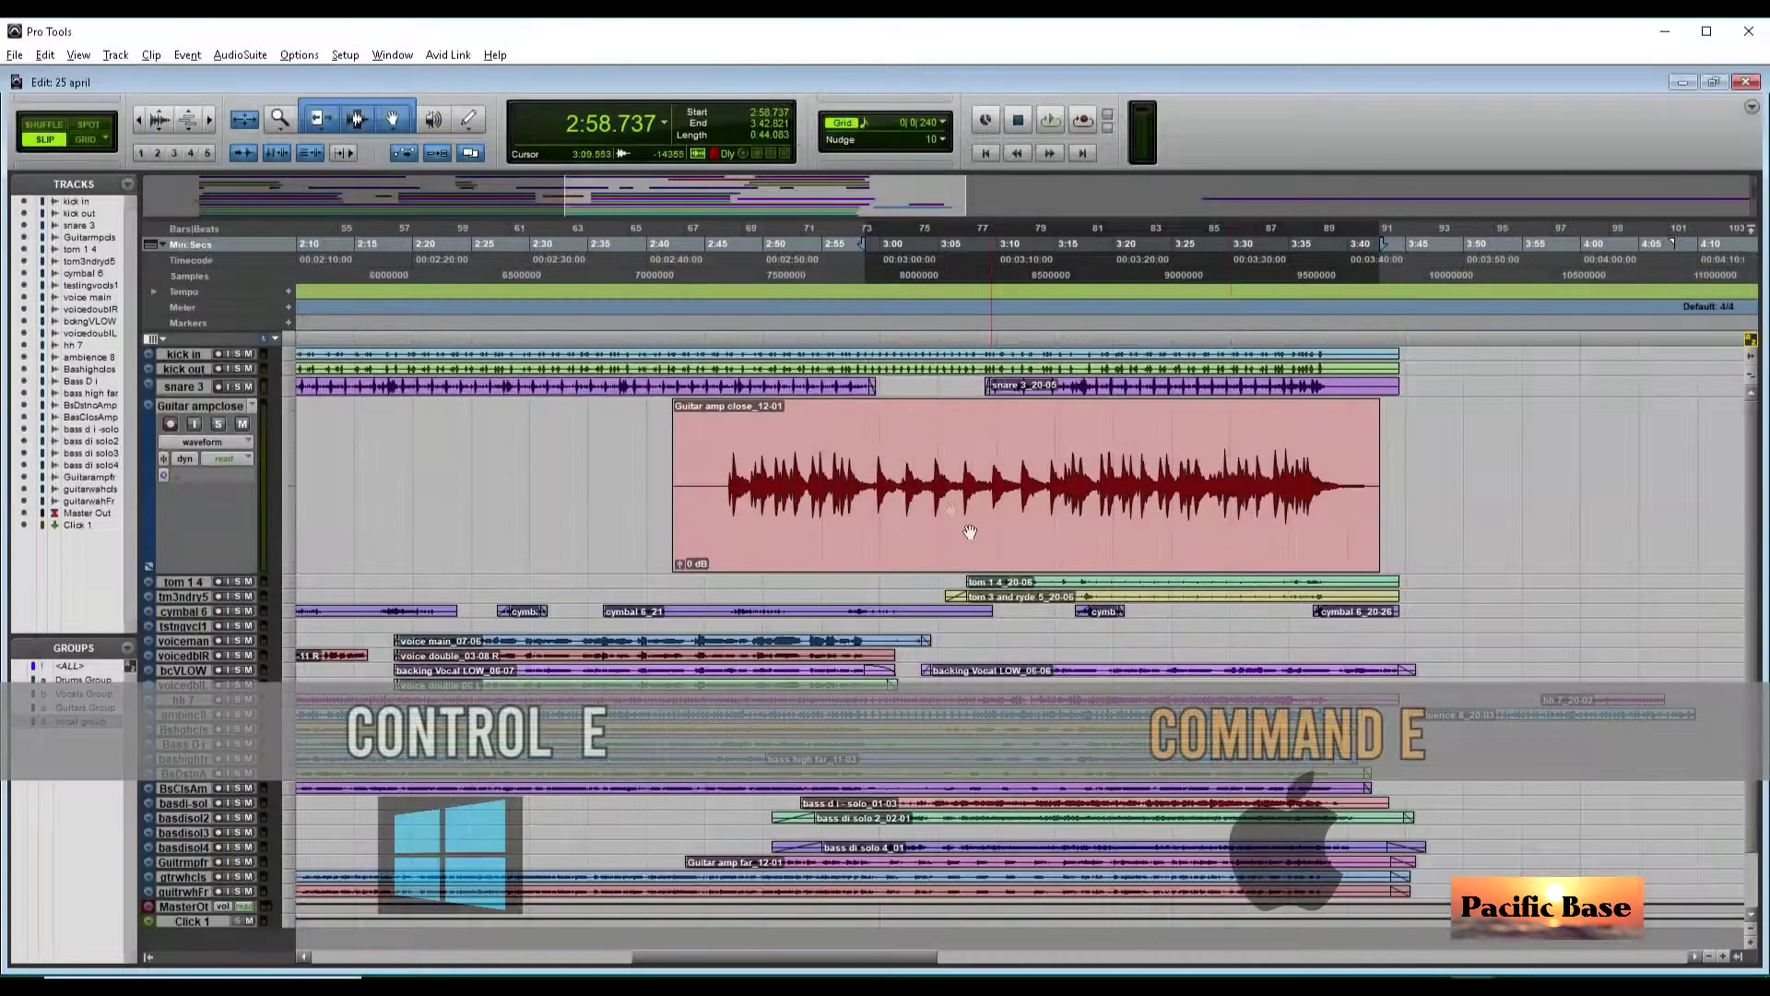
Step: Split the Guitar amp close clip and move its right-hand piece later in the timeline
key("ctrl+e")
left_click_drag(1002, 556, 1091, 579)
left_click(686, 498)
Step: Cut a middle piece from Guitar amp close_12-03, slide it earlier, and trim backing Vocal LOW to a range
left_click_drag(720, 489, 771, 471)
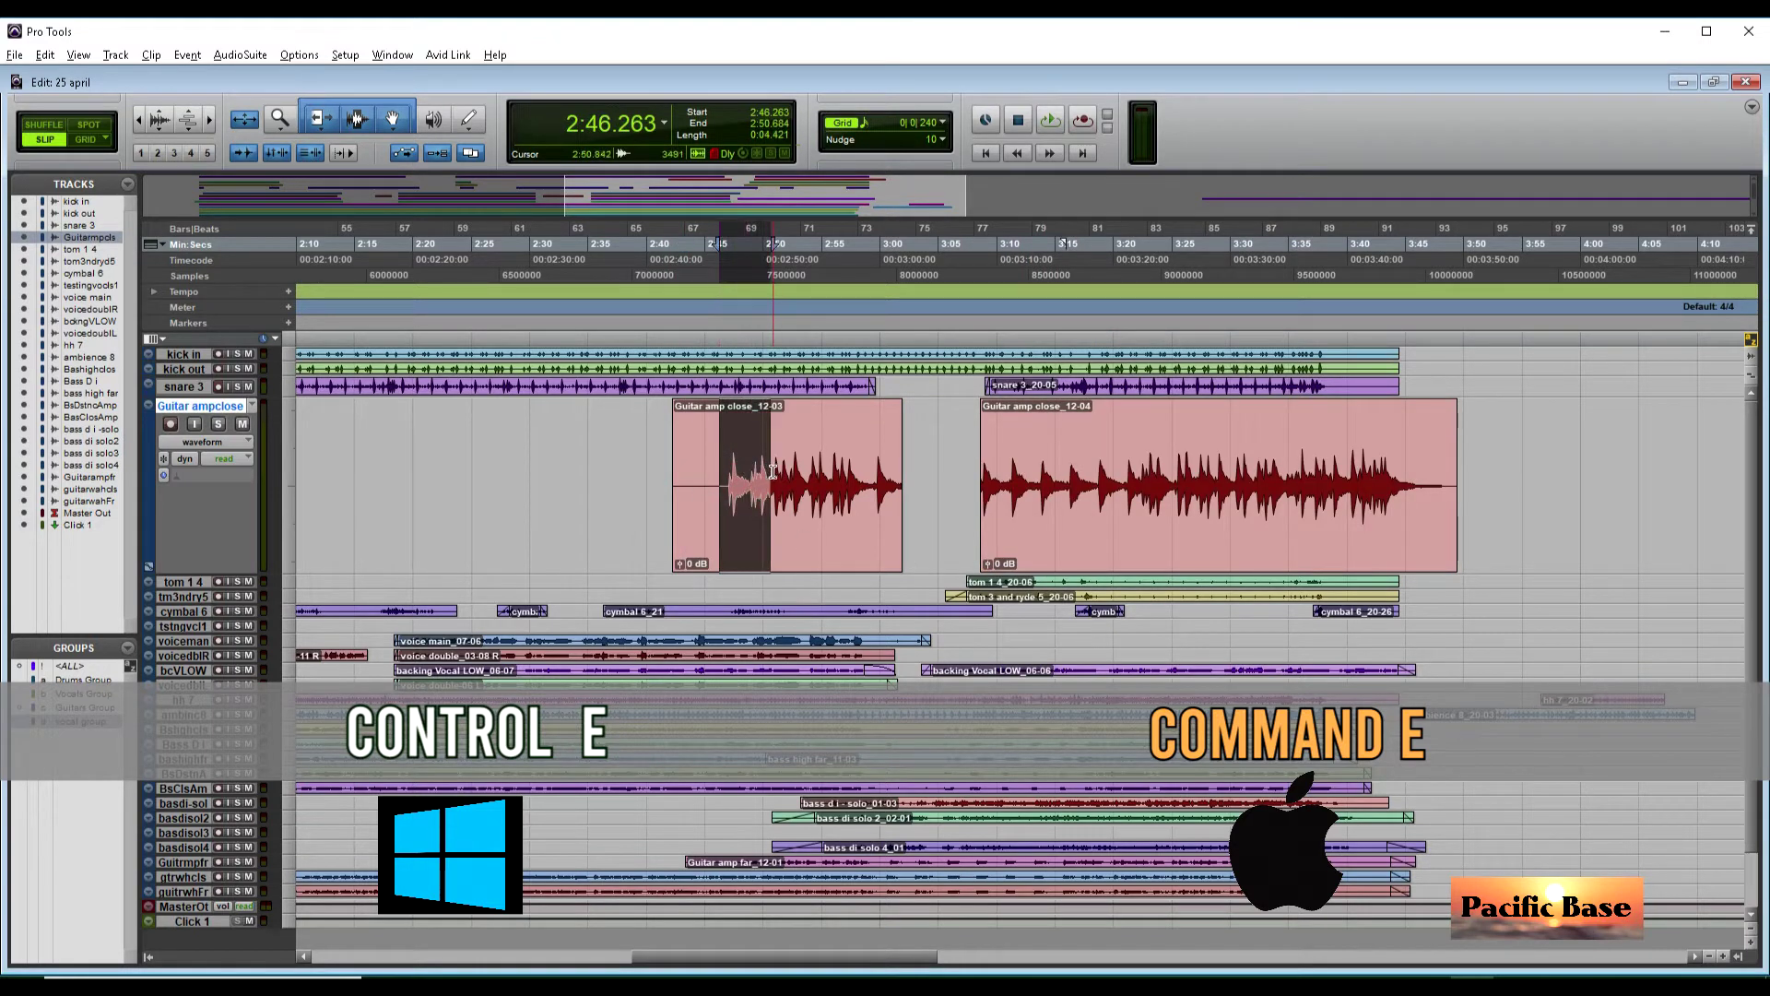
key("ctrl+e")
left_click_drag(754, 533, 553, 525)
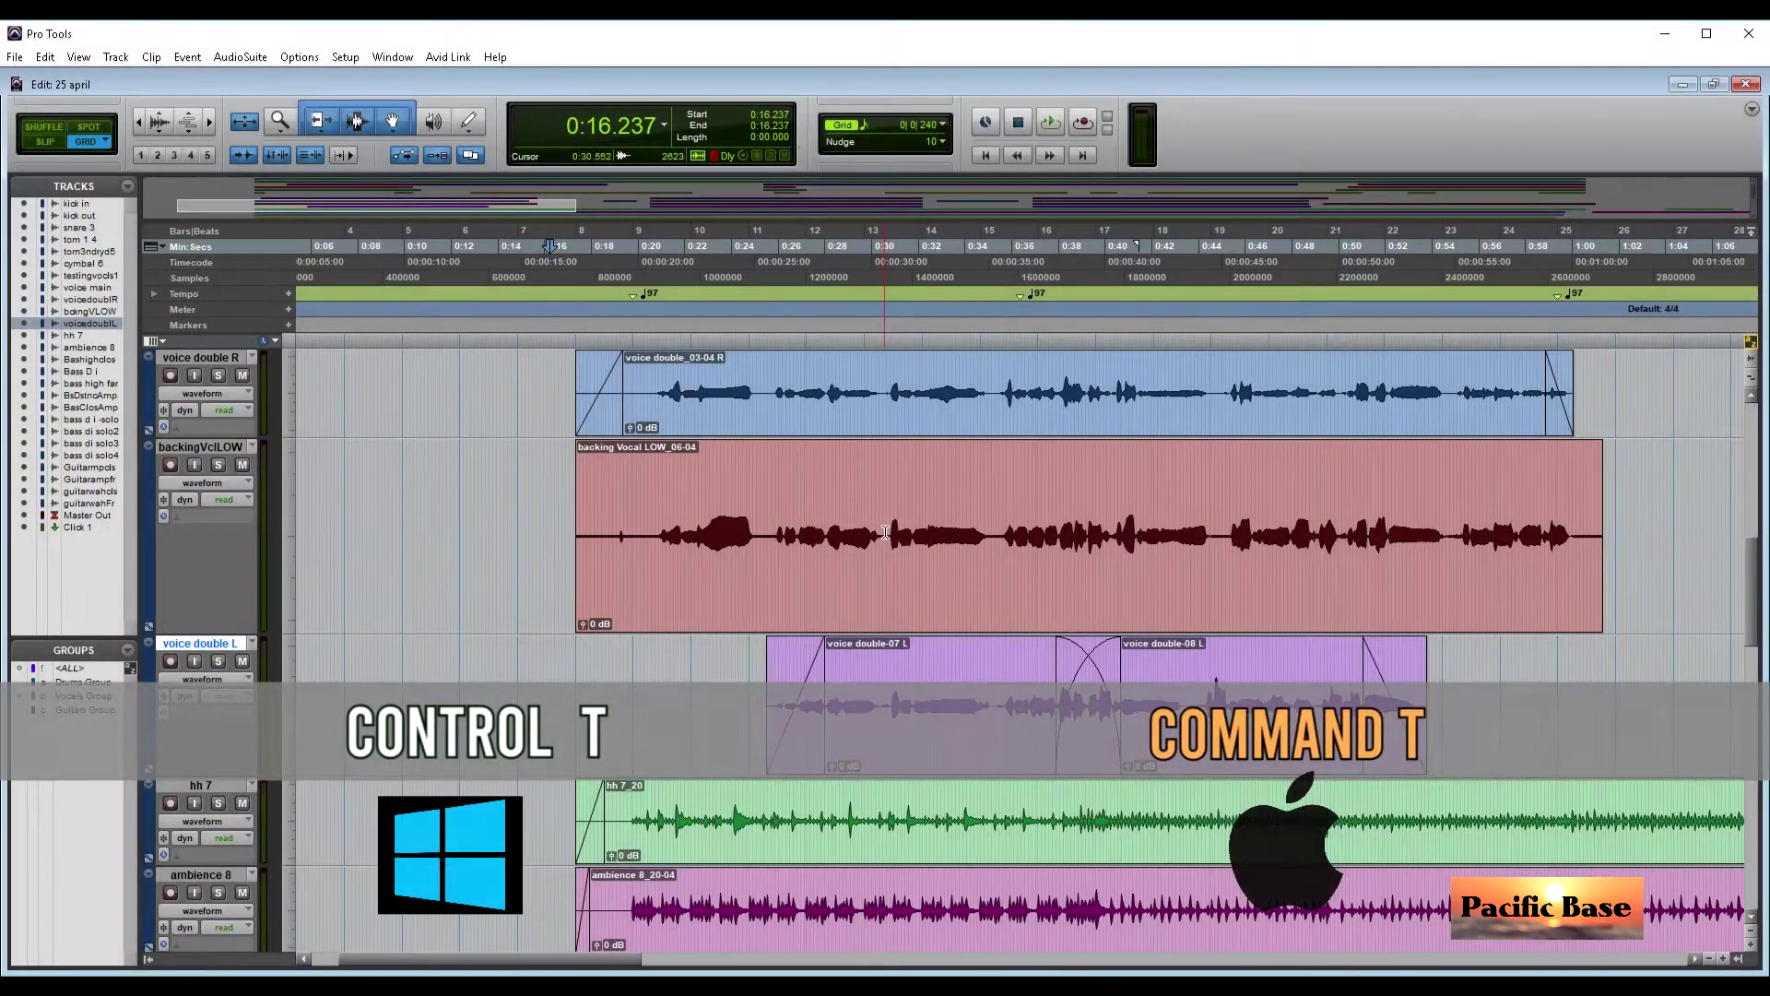
left_click_drag(887, 553, 994, 558)
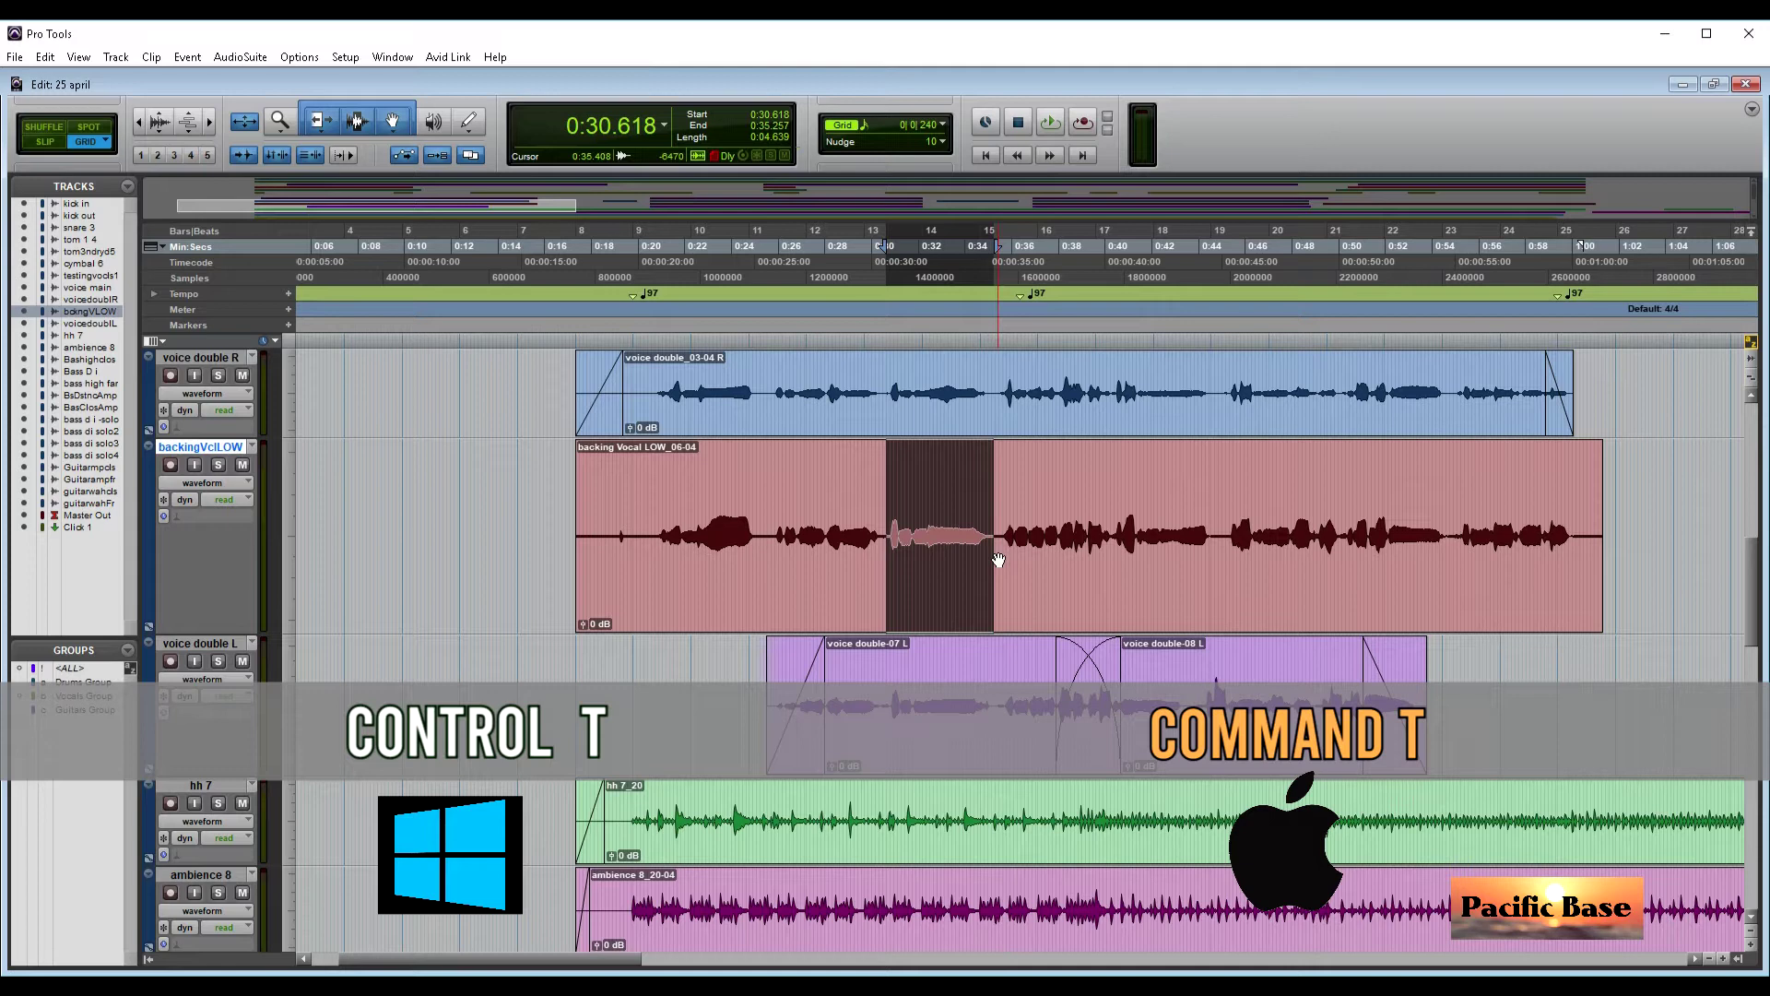
key("ctrl+t")
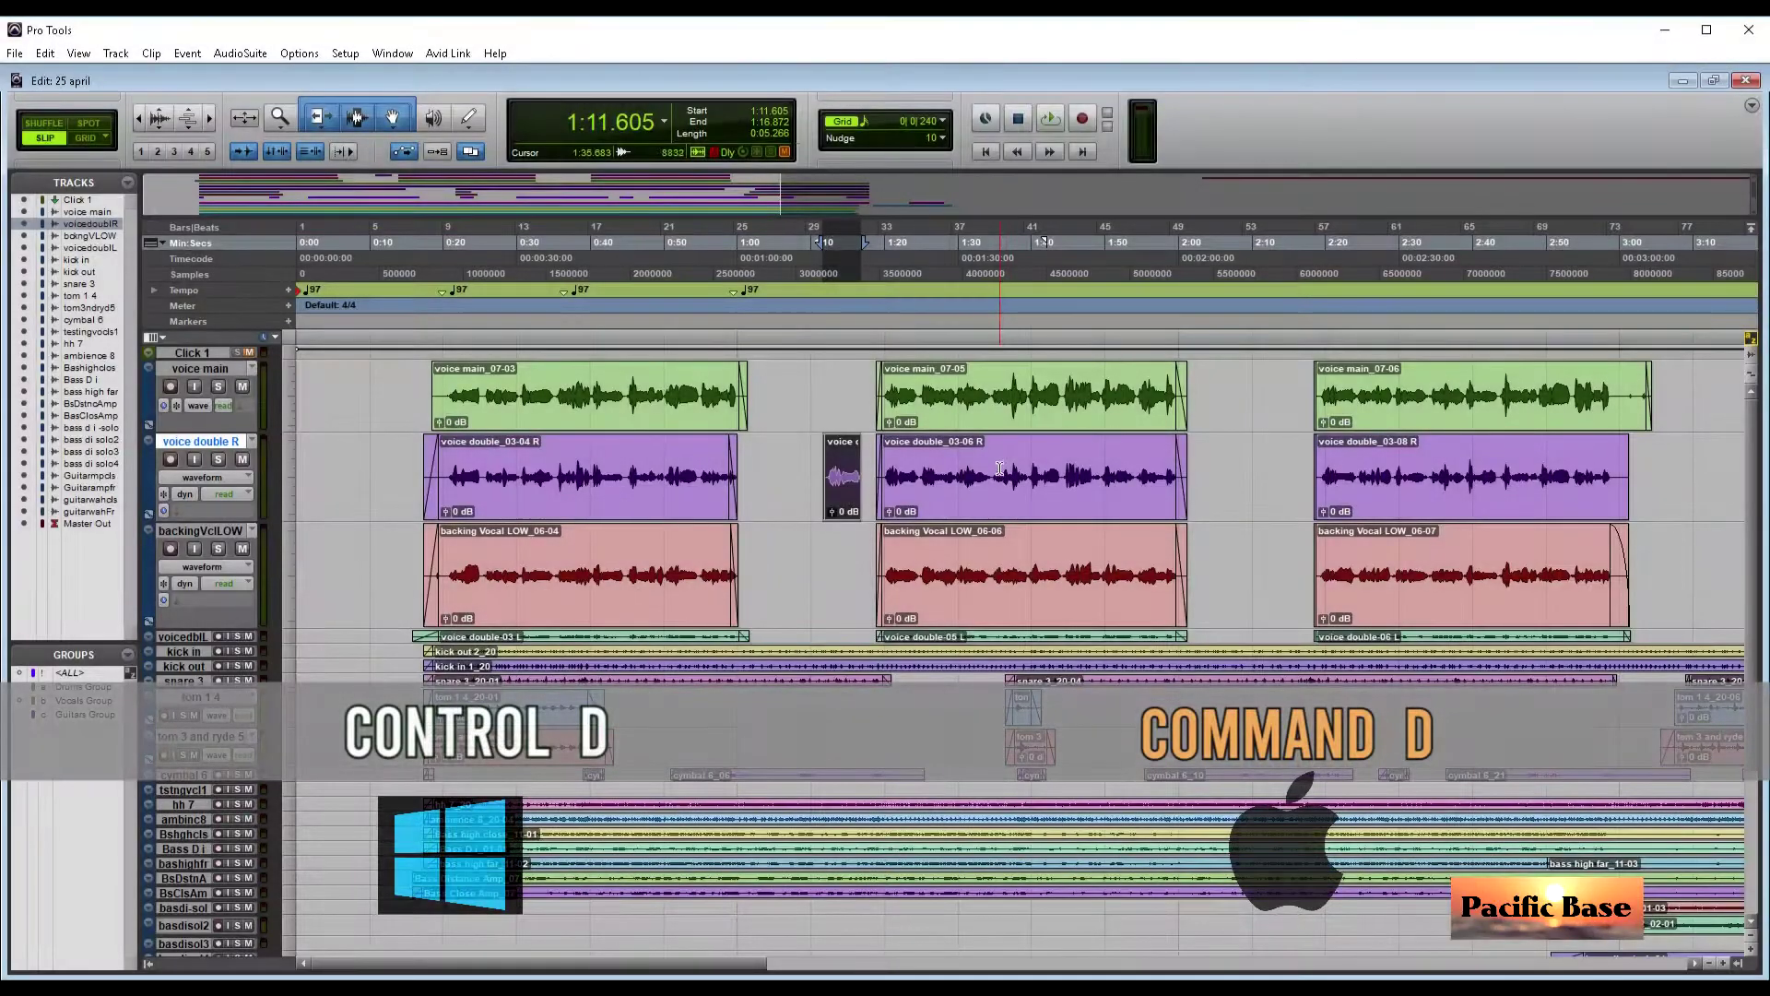
Step: Duplicate a voice double_03-06 R section and the backing Vocal LOW_06-06 clip into the gaps to their right
left_click_drag(1001, 480, 1092, 489)
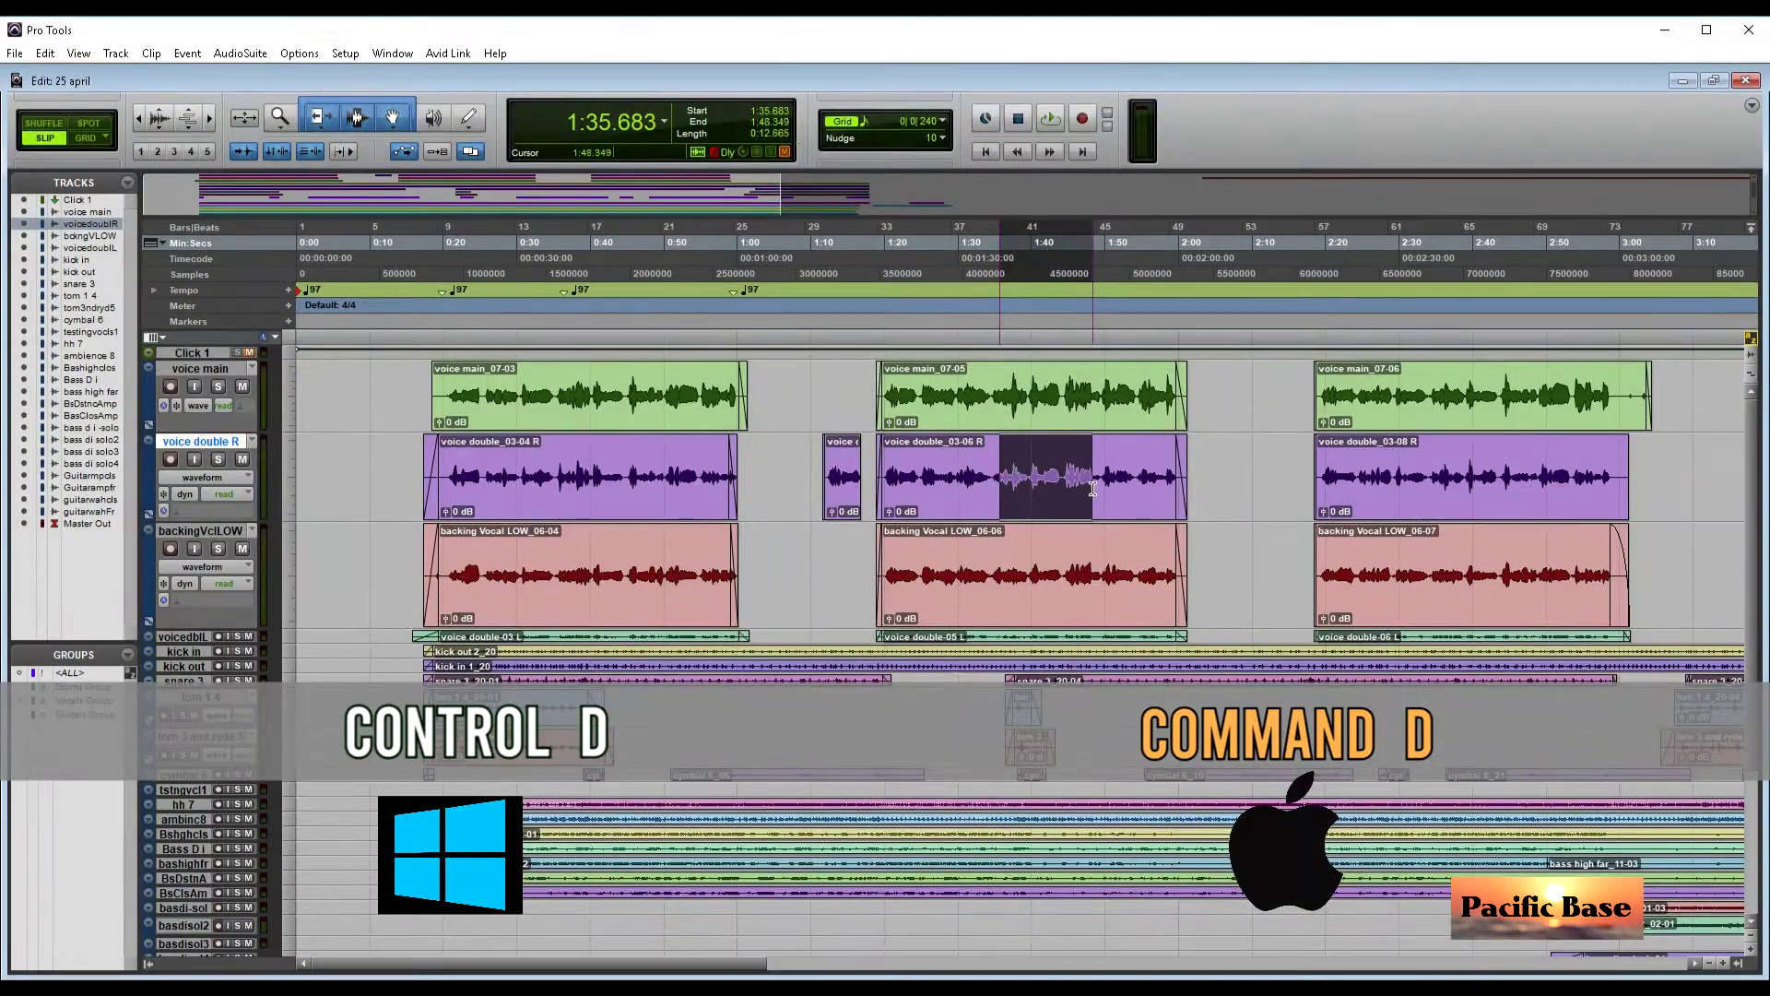
key("ctrl+d")
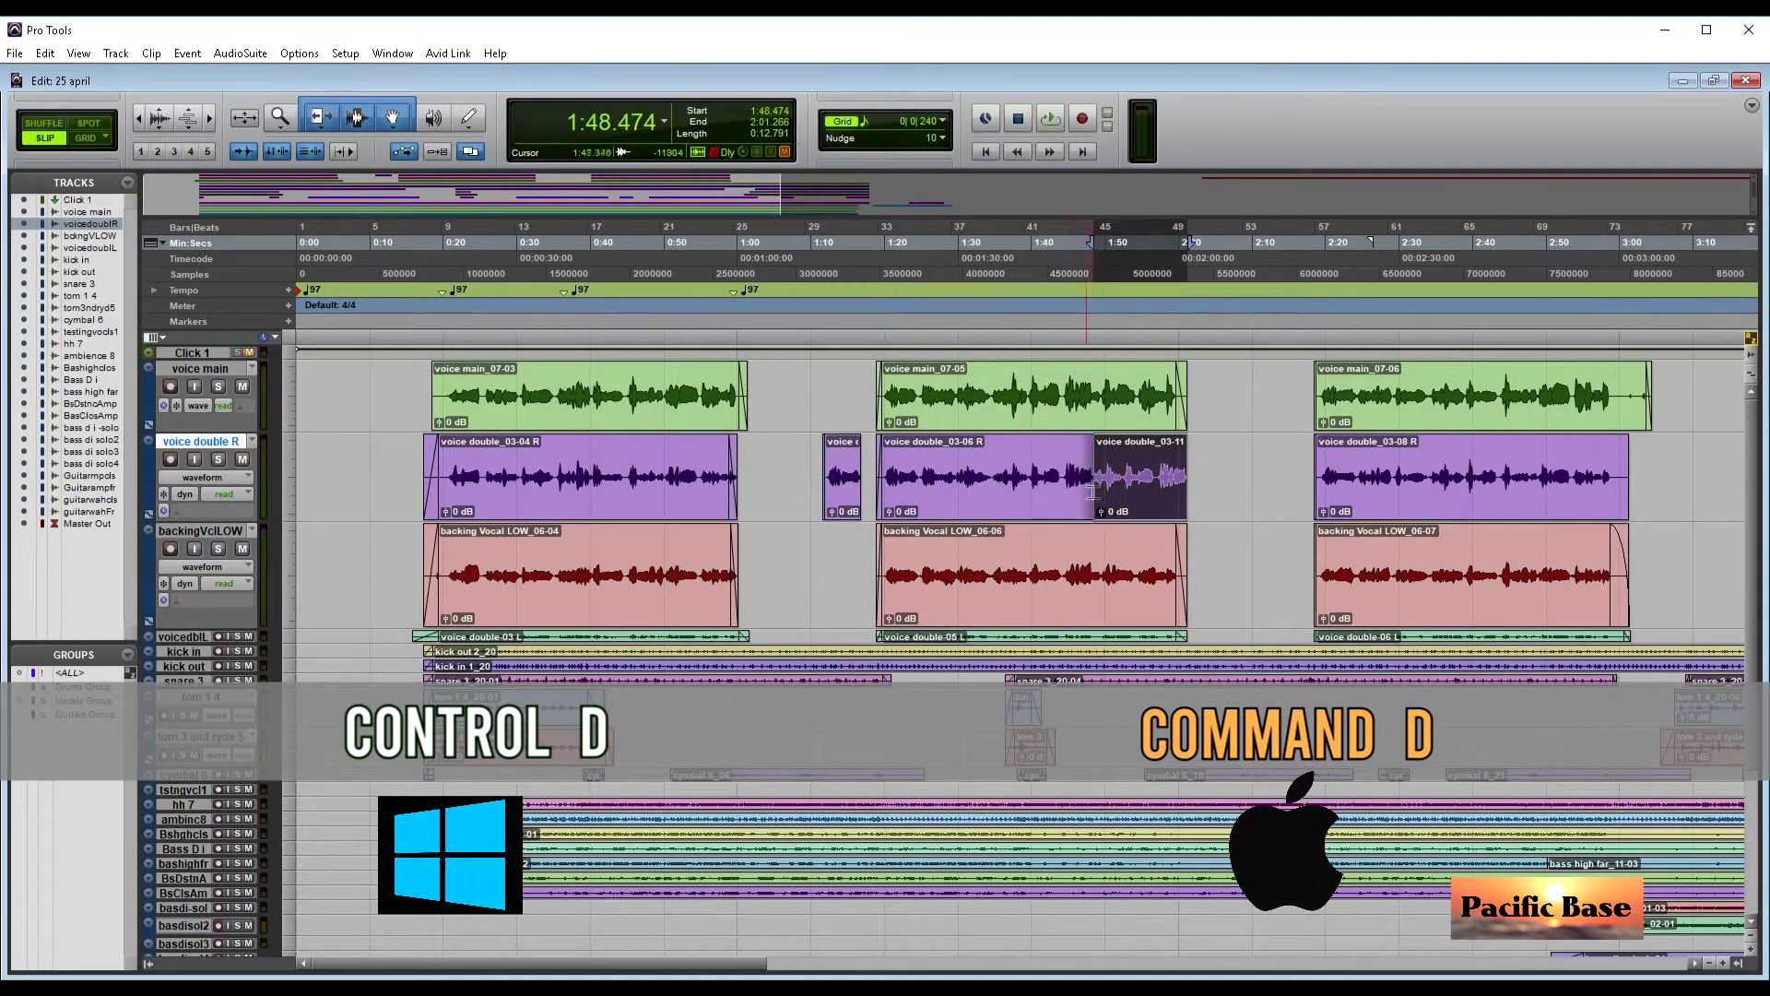
left_click_drag(1129, 503, 1242, 503)
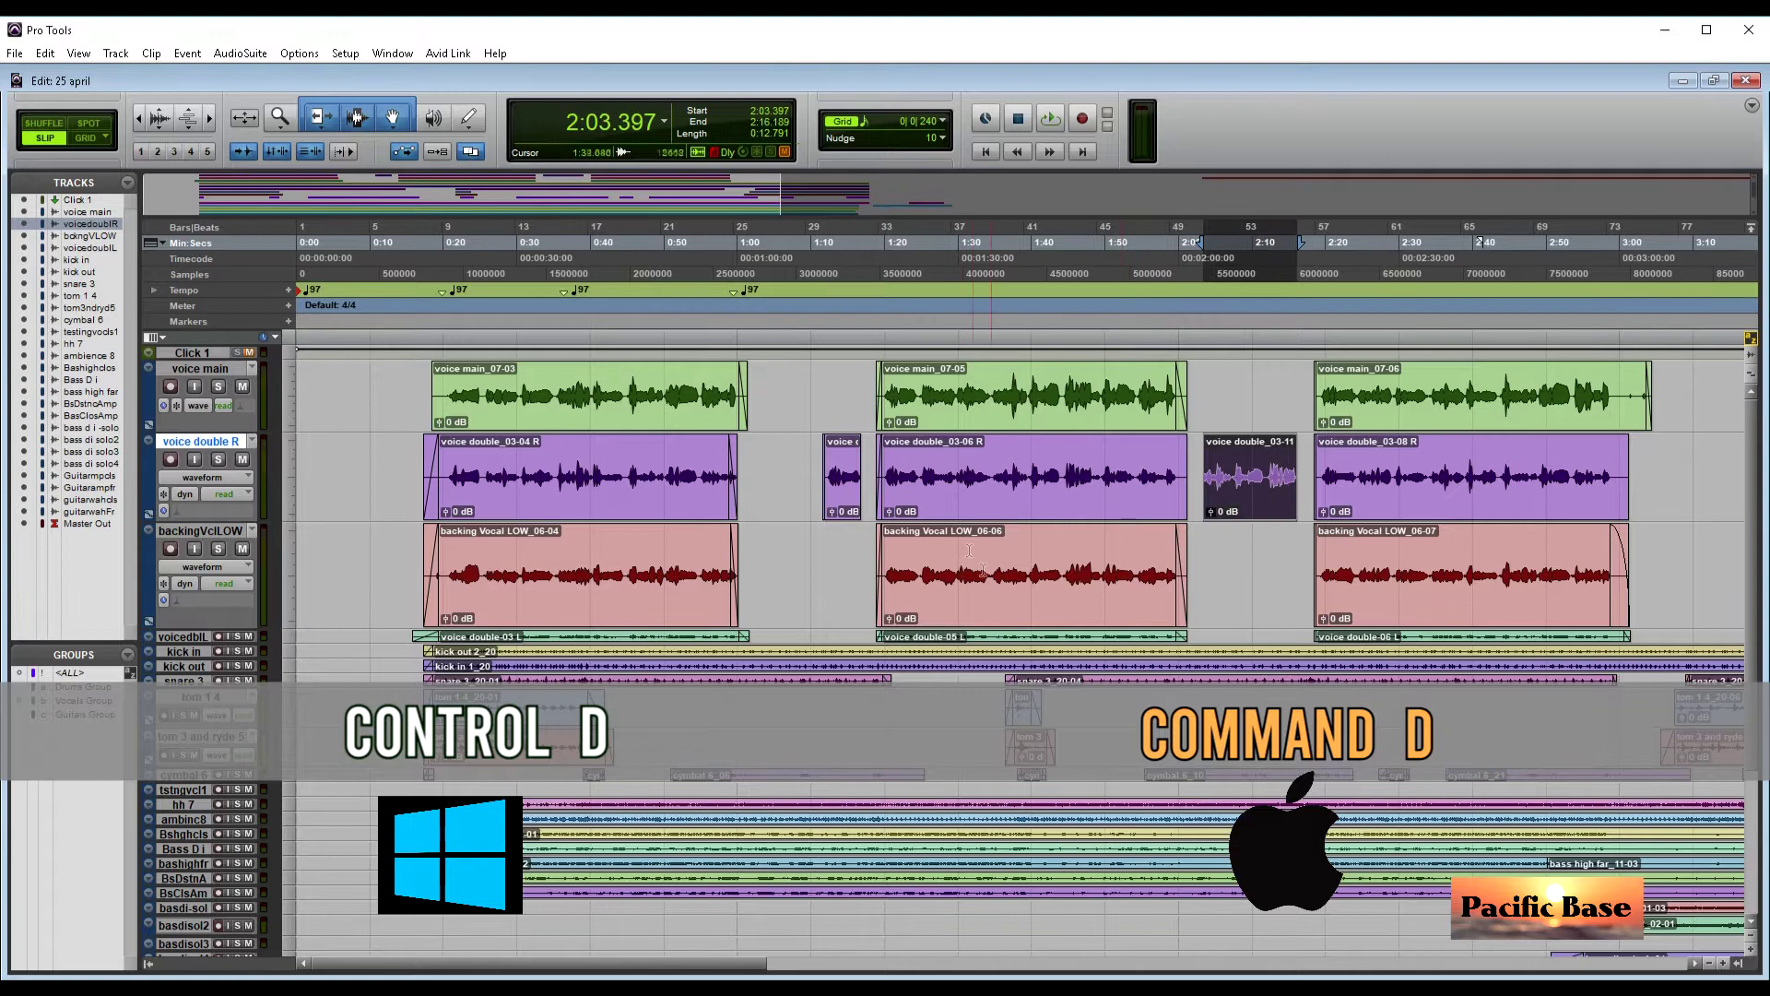
left_click(908, 597)
key("ctrl+d")
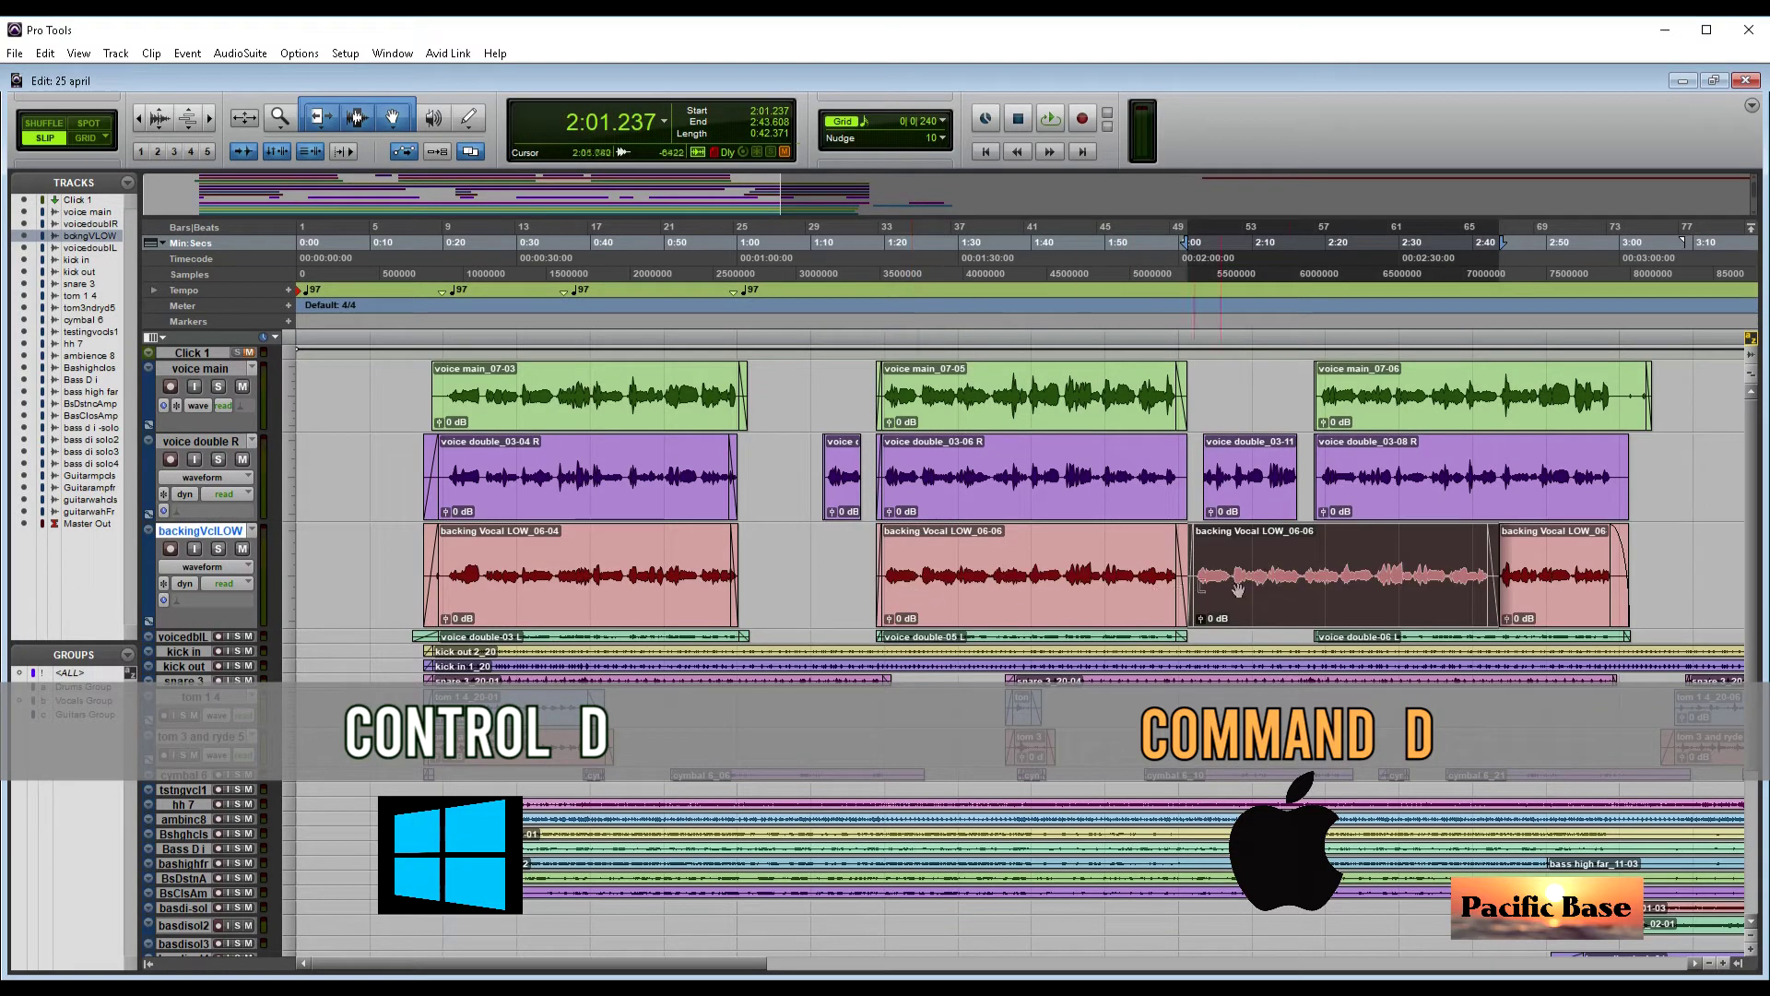
left_click_drag(1251, 590, 1448, 590)
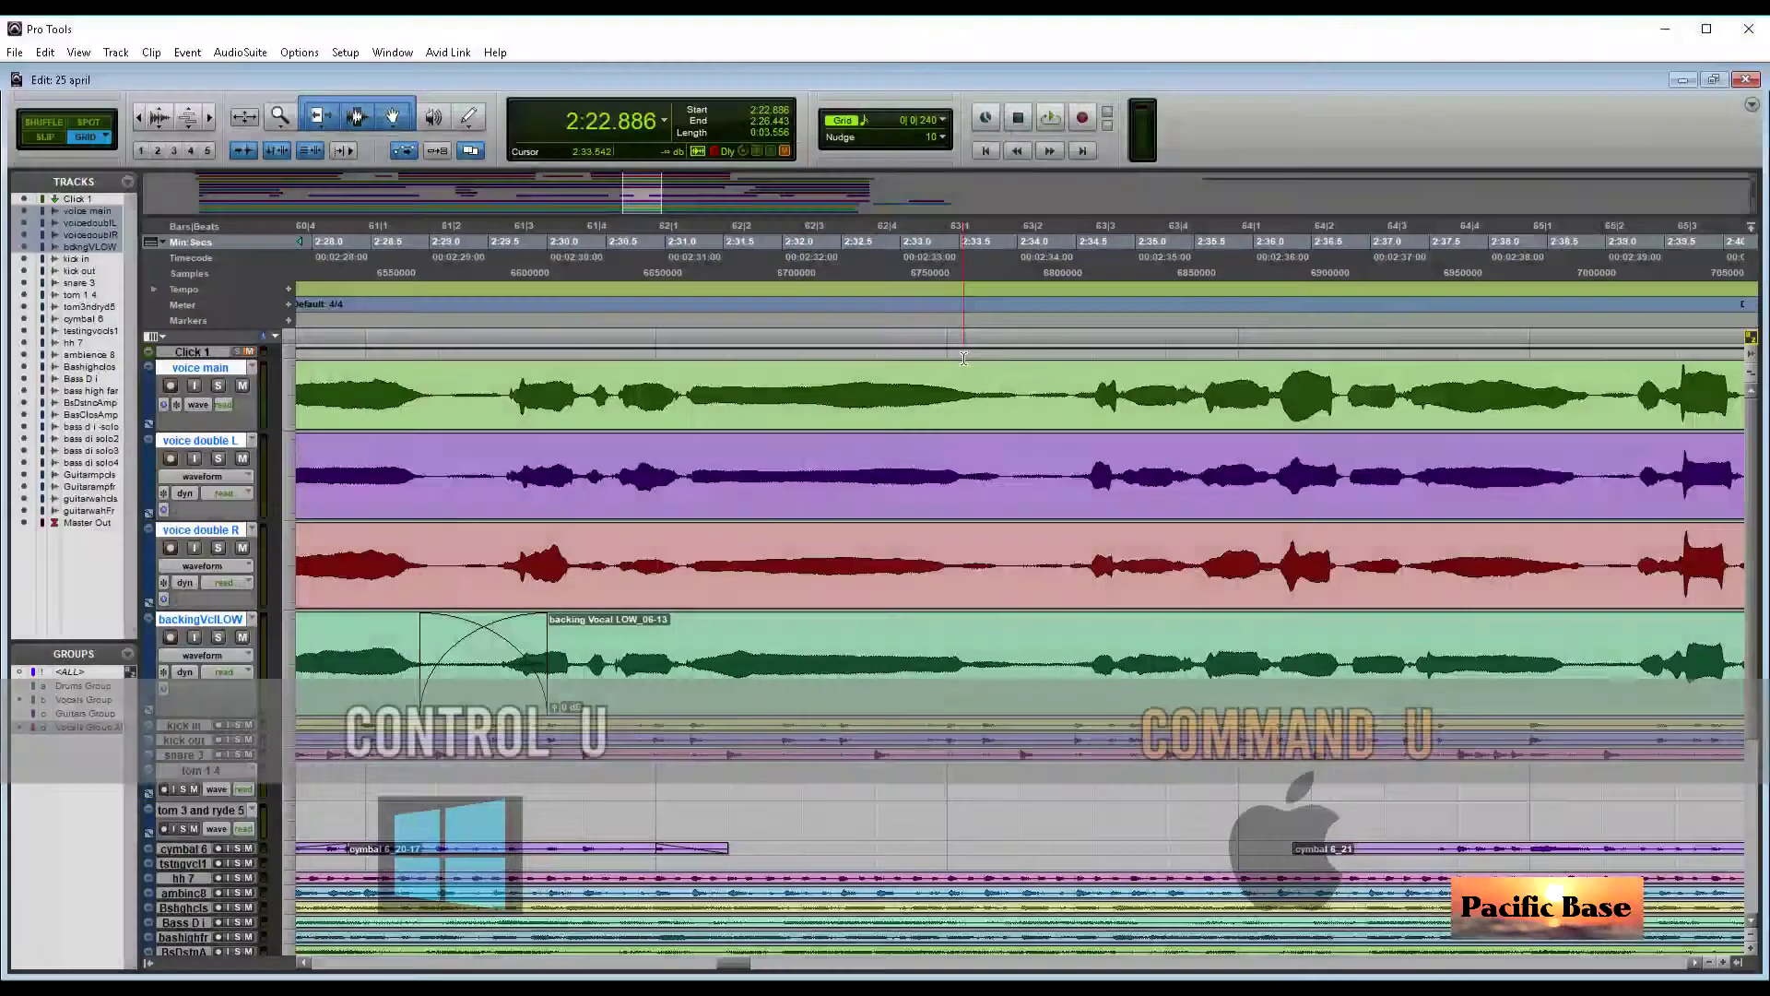
Step: Strip silence from a short range across the vocal tracks at a -29 dB threshold
left_click_drag(965, 387, 1092, 521)
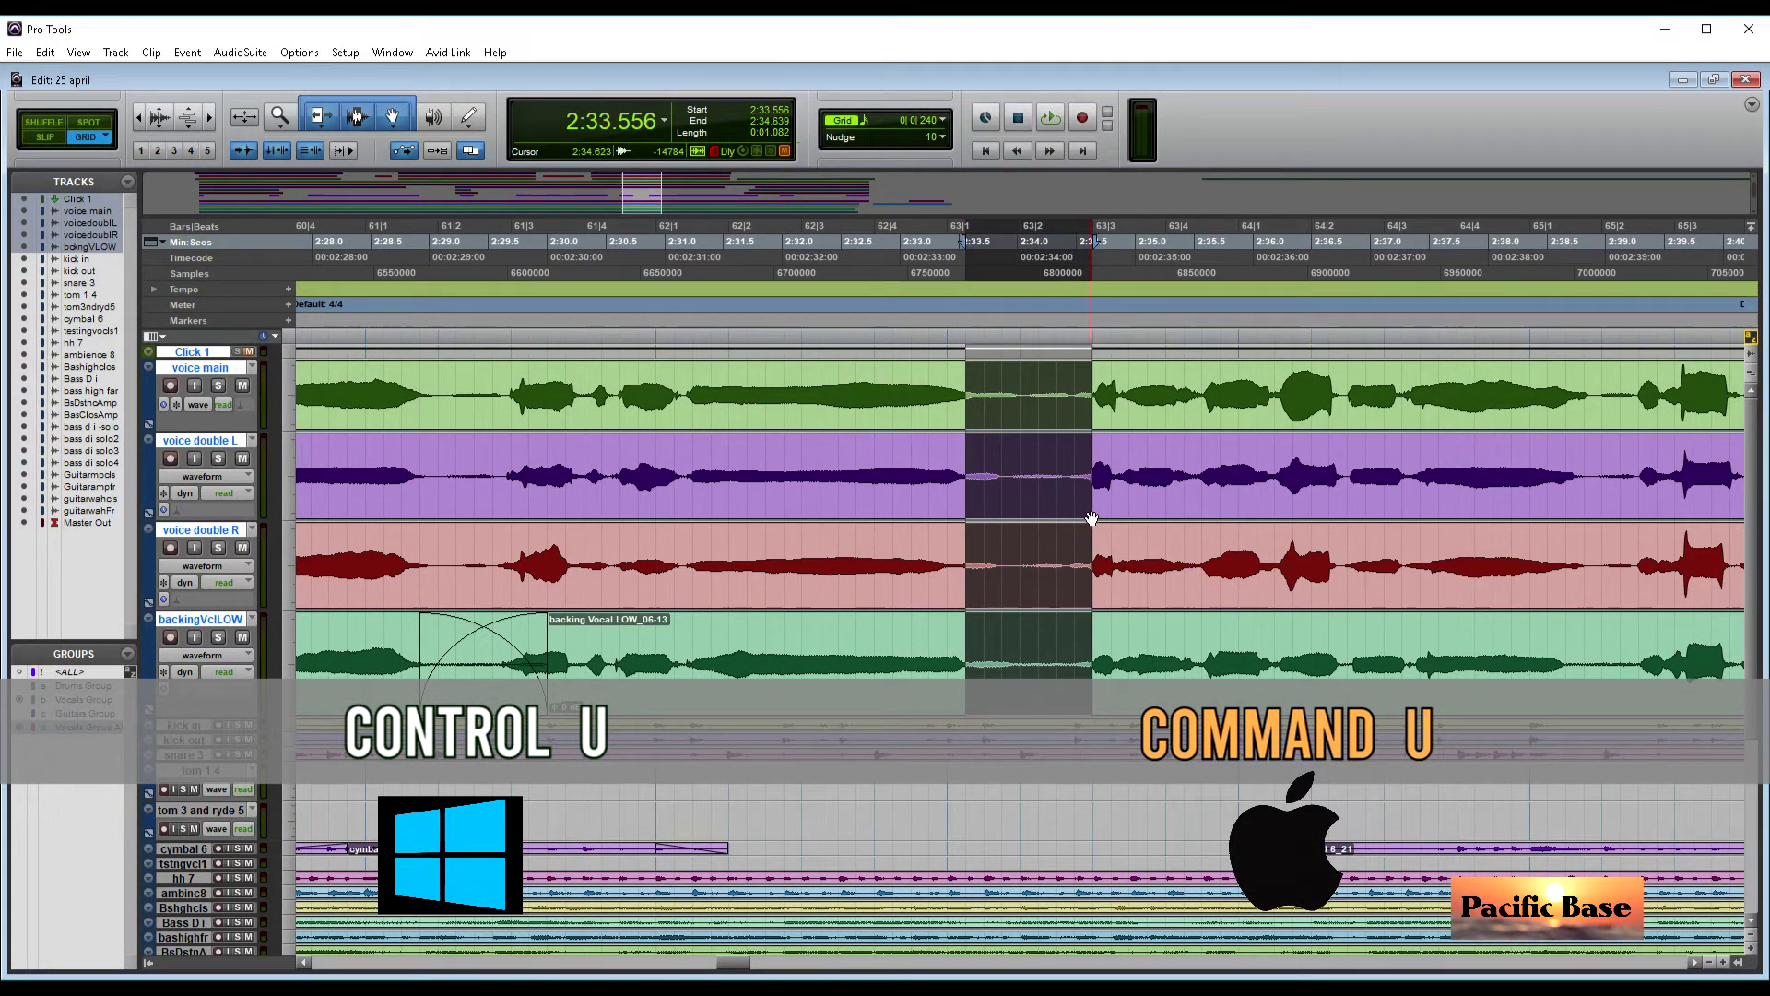
key("ctrl+u")
left_click_drag(579, 439, 579, 438)
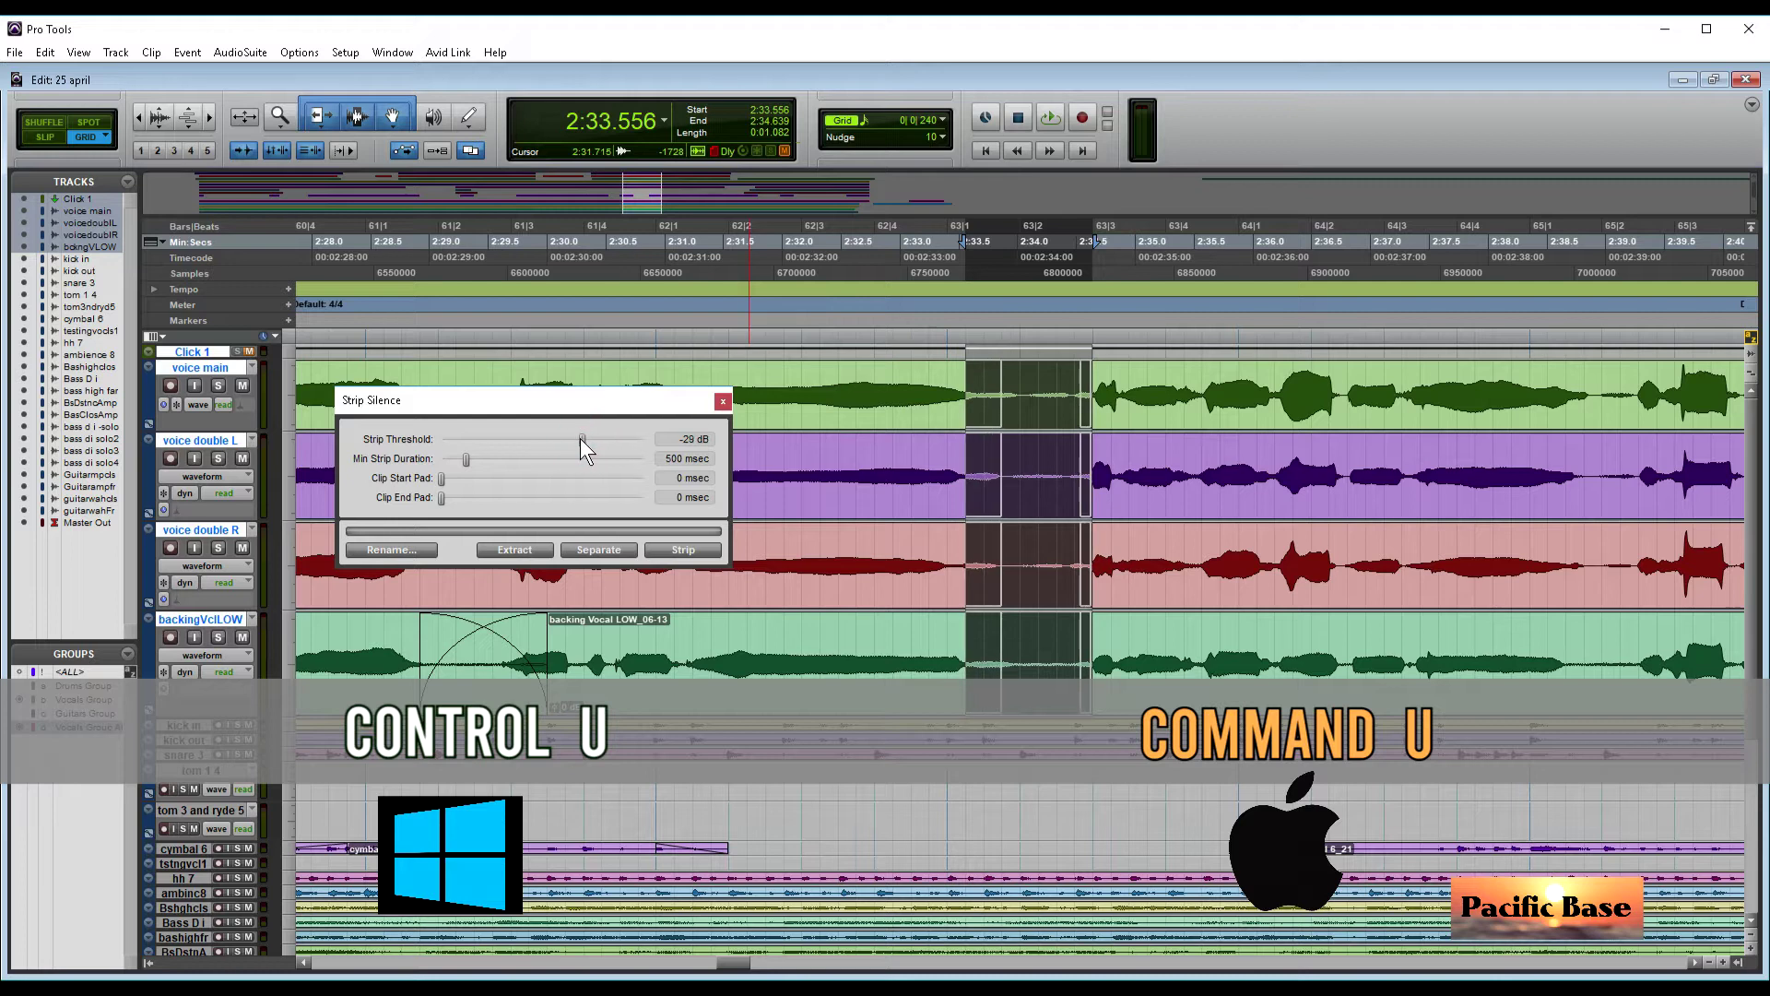
left_click(675, 548)
left_click(1039, 566)
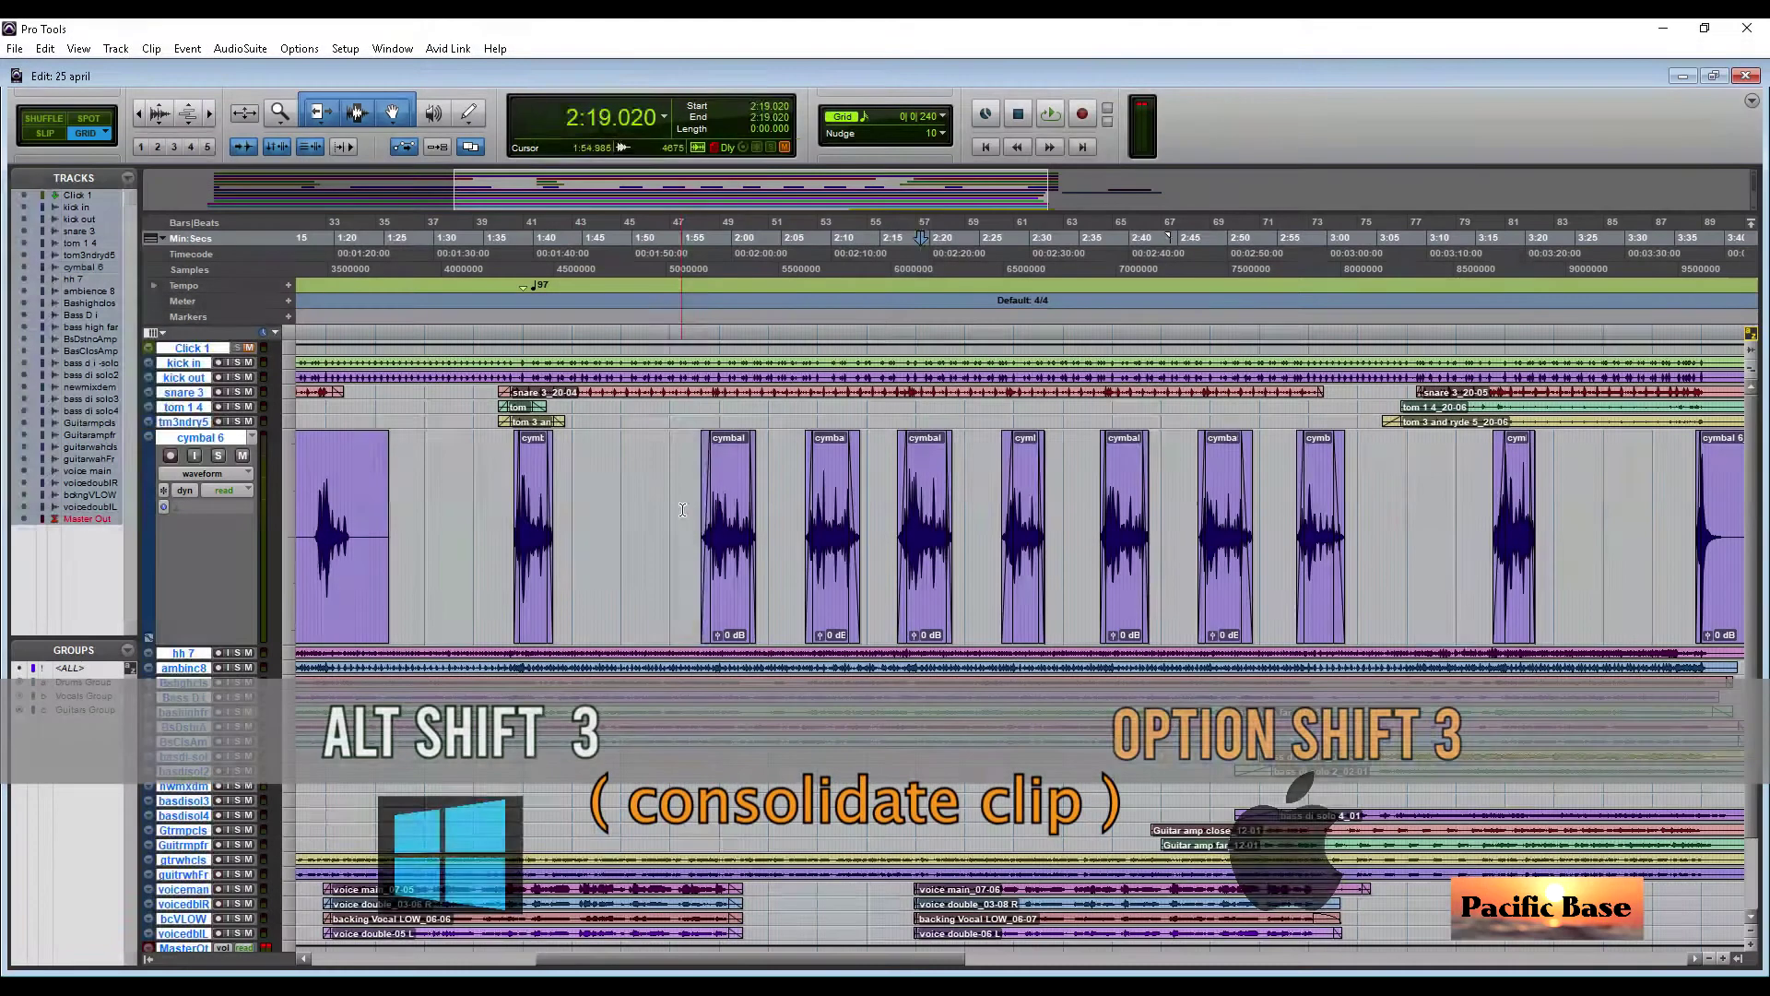
Step: Consolidate each of two runs of three cymbal 6 clips into a single clip
left_click_drag(686, 540, 968, 540)
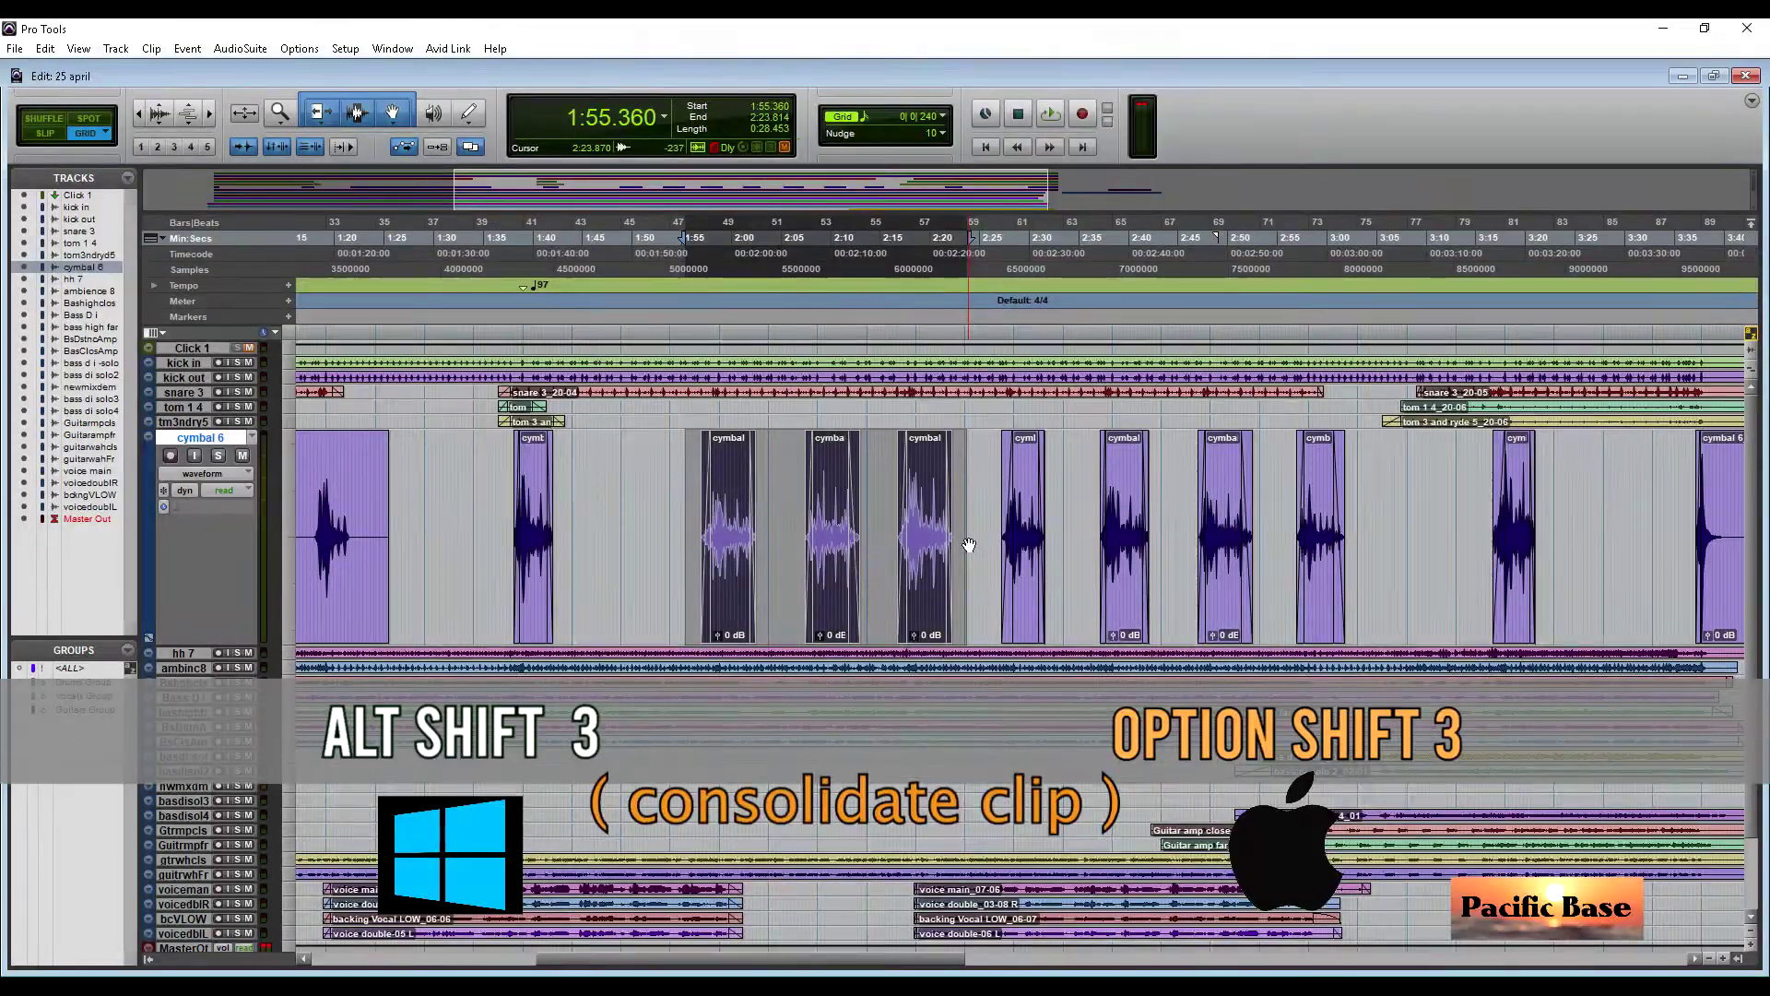
key("alt+shift+3")
left_click_drag(1425, 544, 1089, 551)
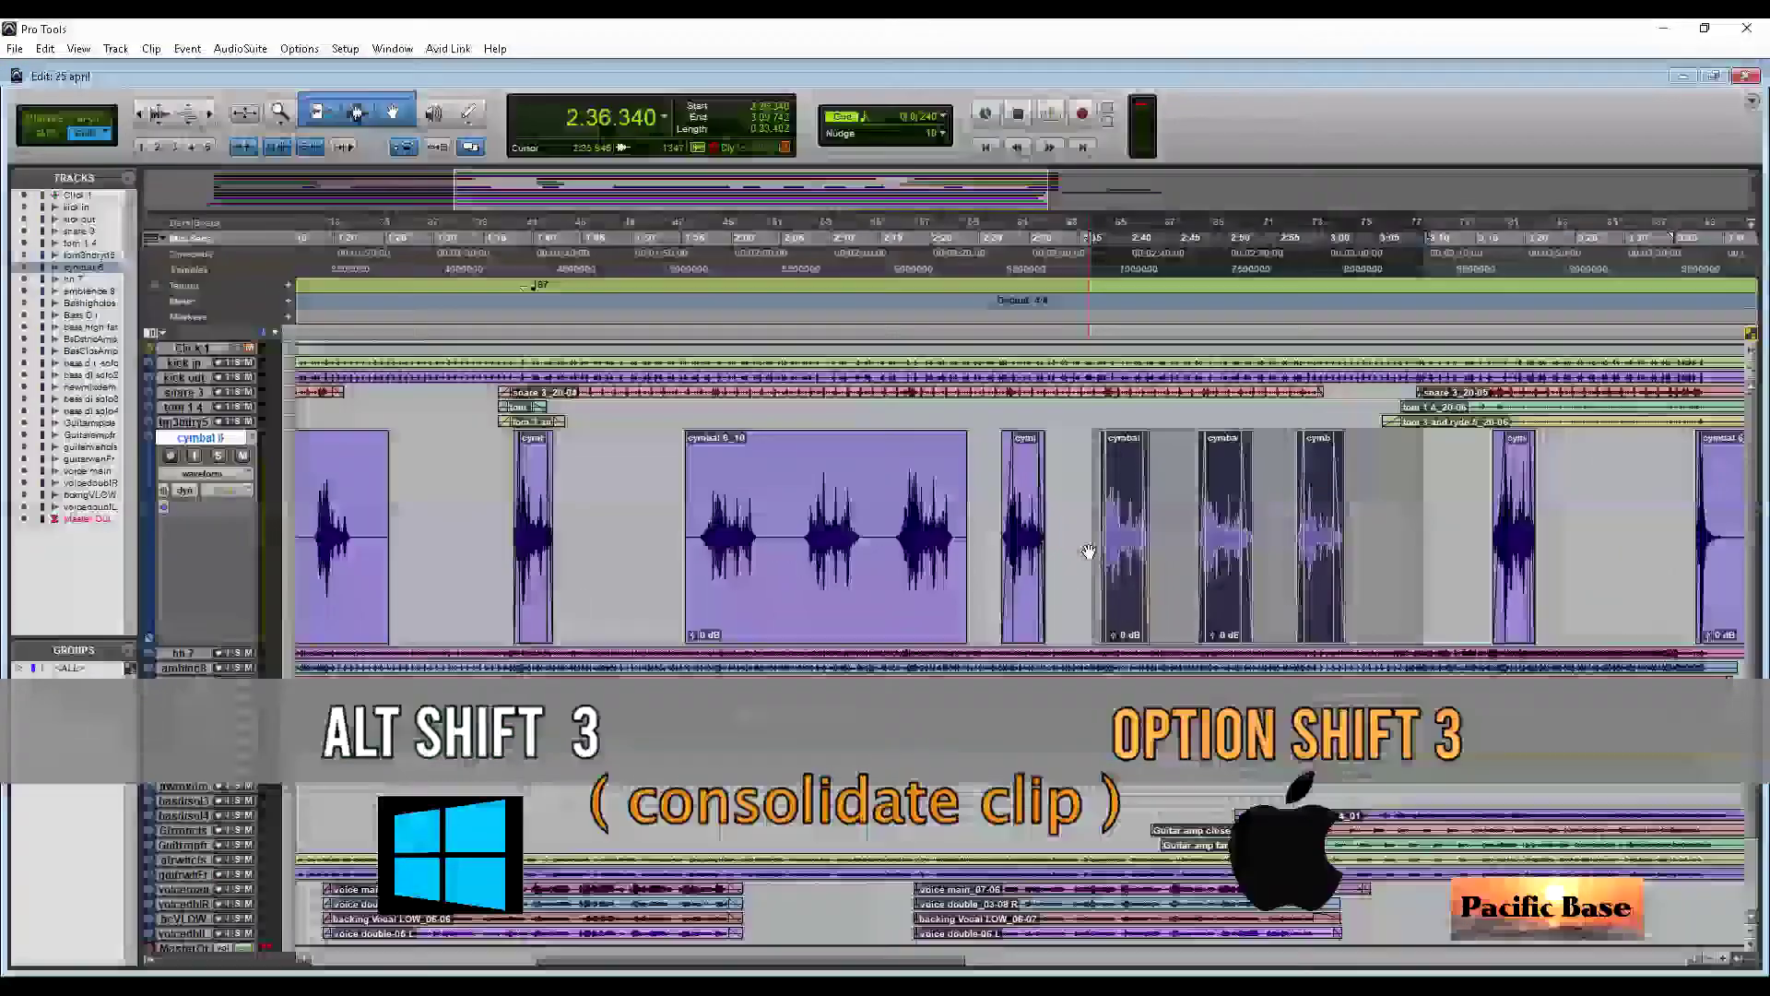
key("alt+shift+3")
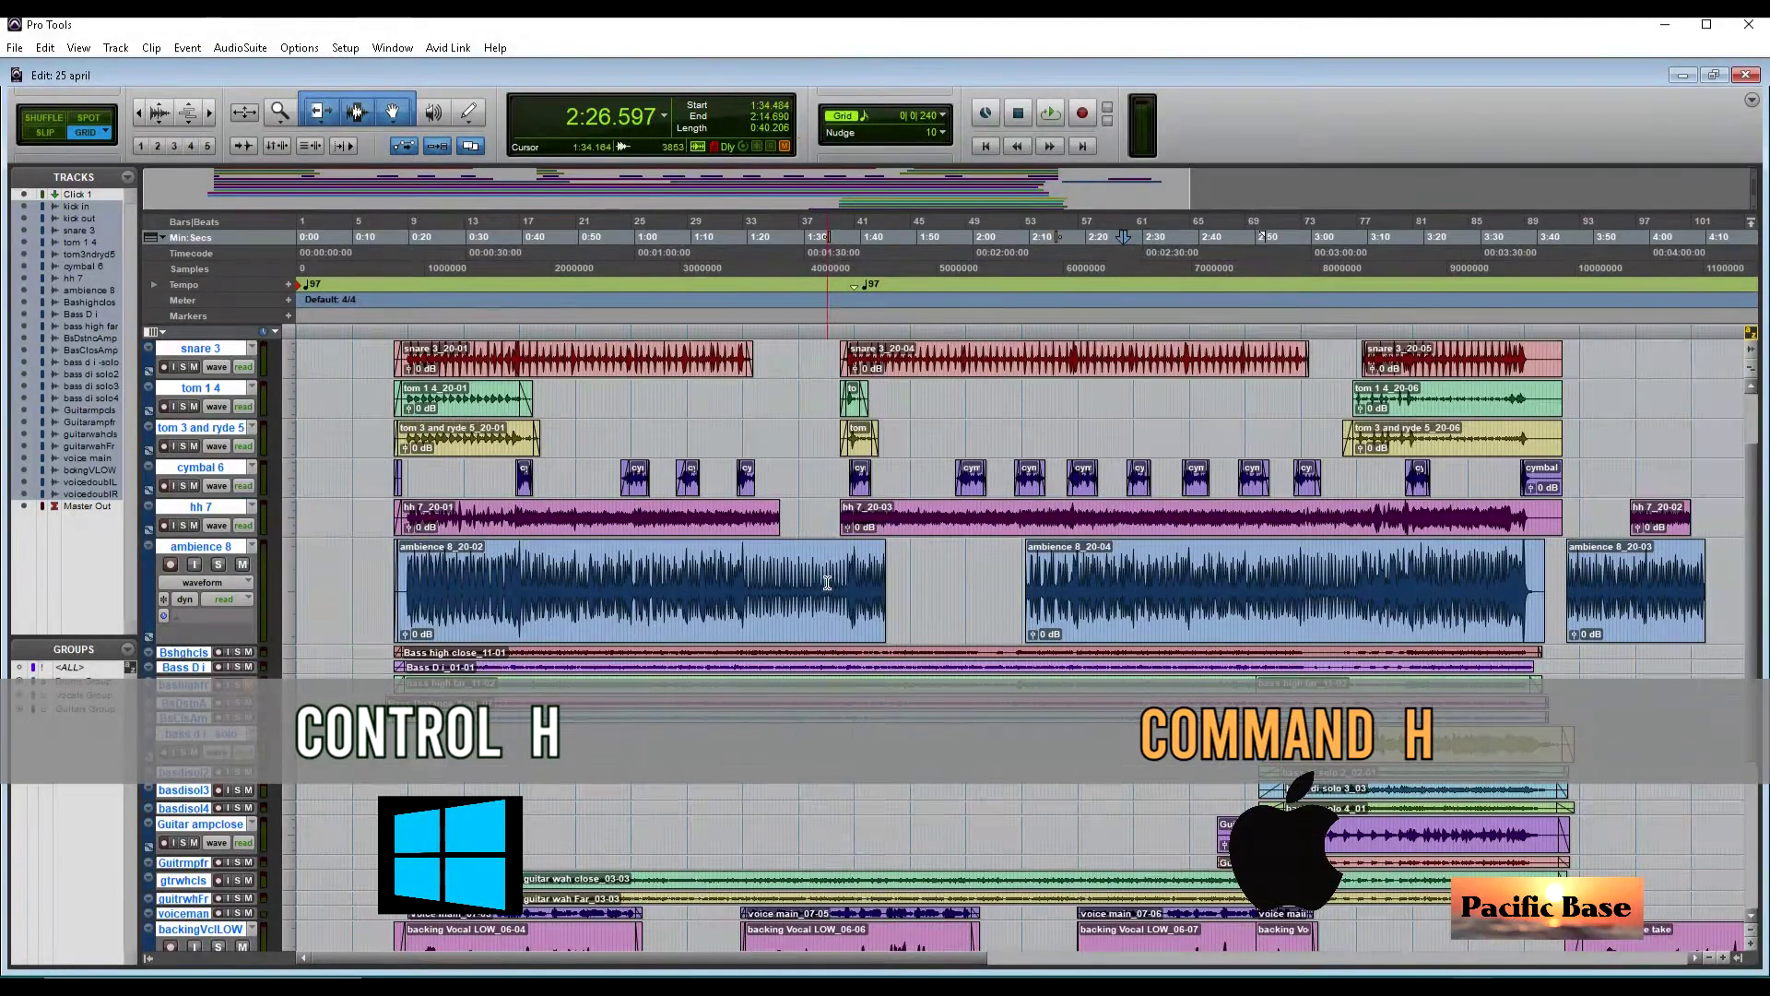
Step: Heal the gap between the ambience 8 clips into one ambience 8_20-04 clip
left_click_drag(827, 578, 1086, 584)
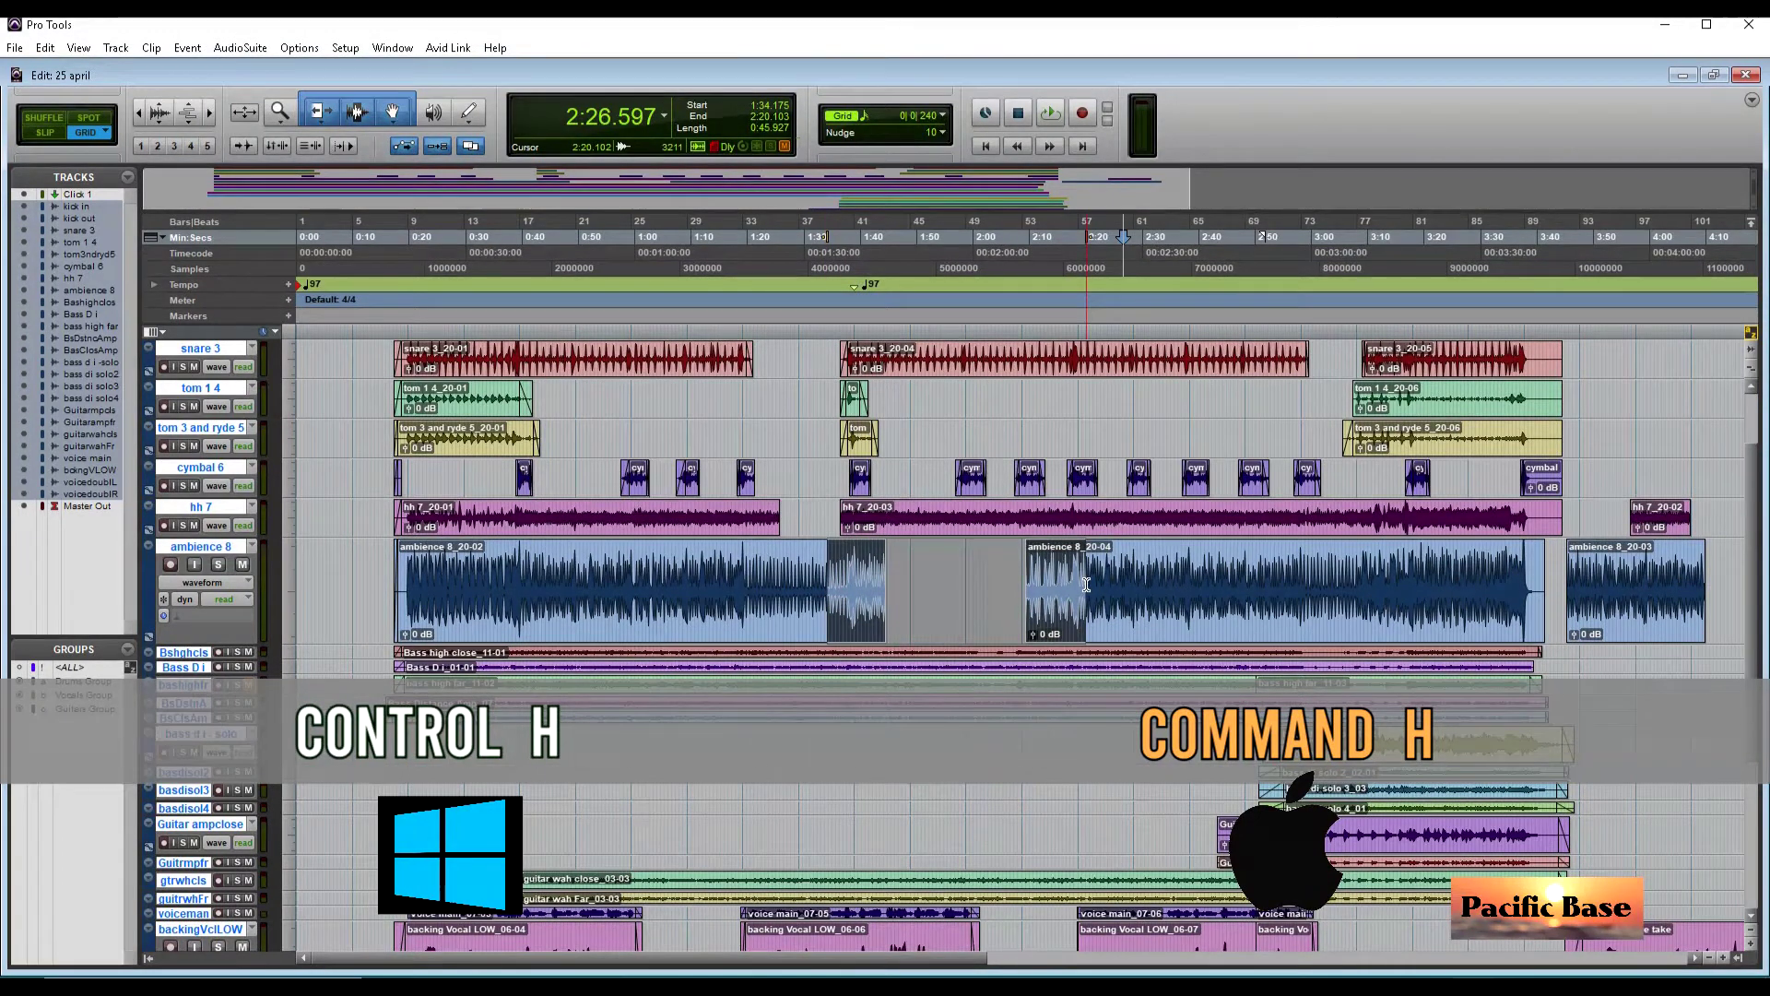
key("ctrl+h")
left_click_drag(748, 513, 888, 519)
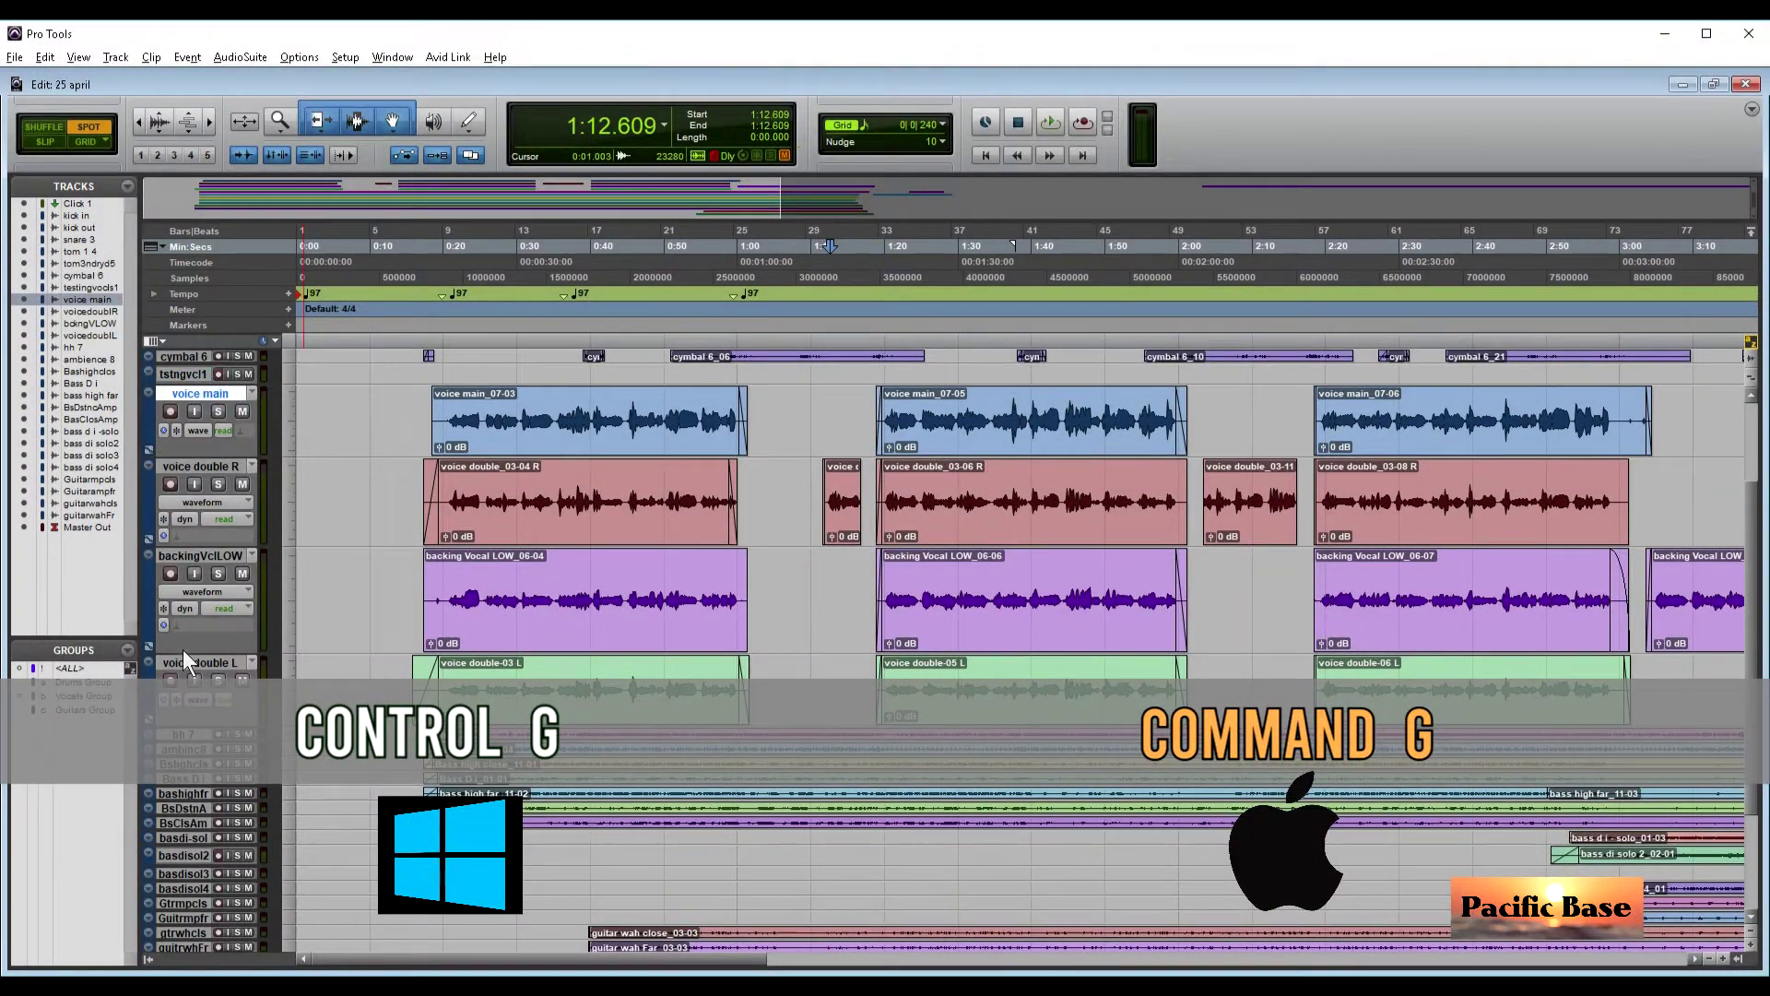
Step: Group voice main through voice double L as 'vocal group' and move their faders together in the Mix window
left_click(190, 661, "shift")
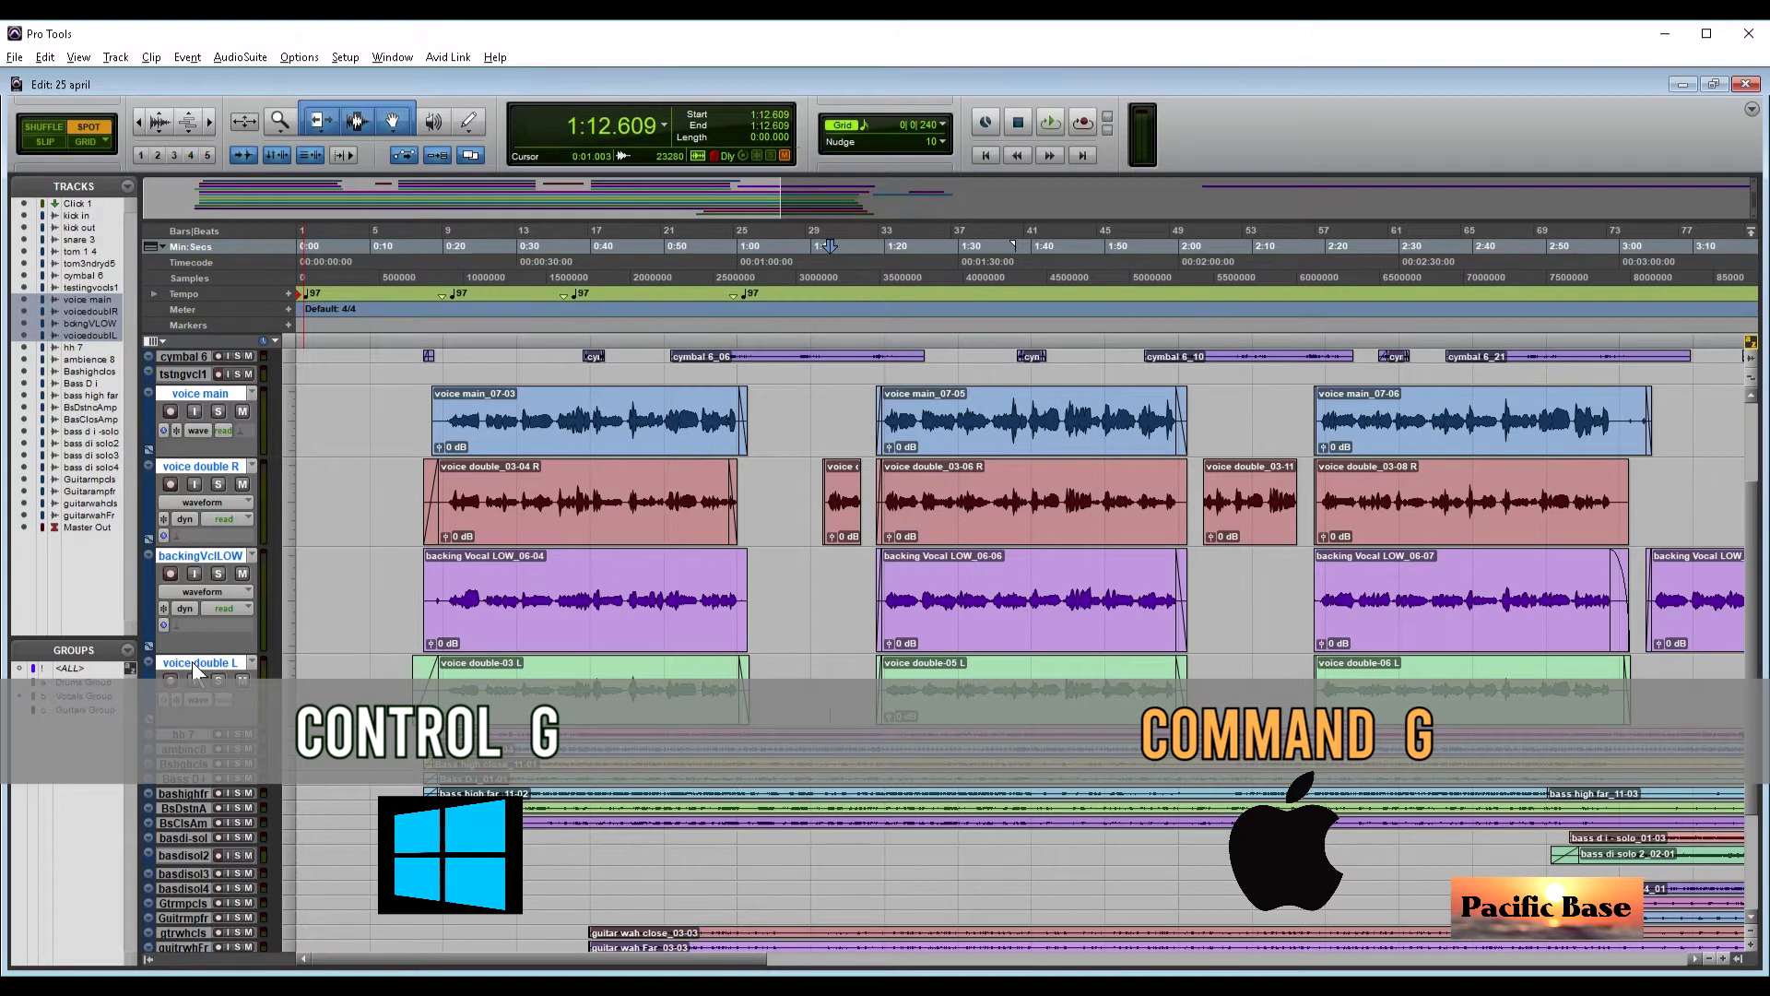
key("ctrl+g")
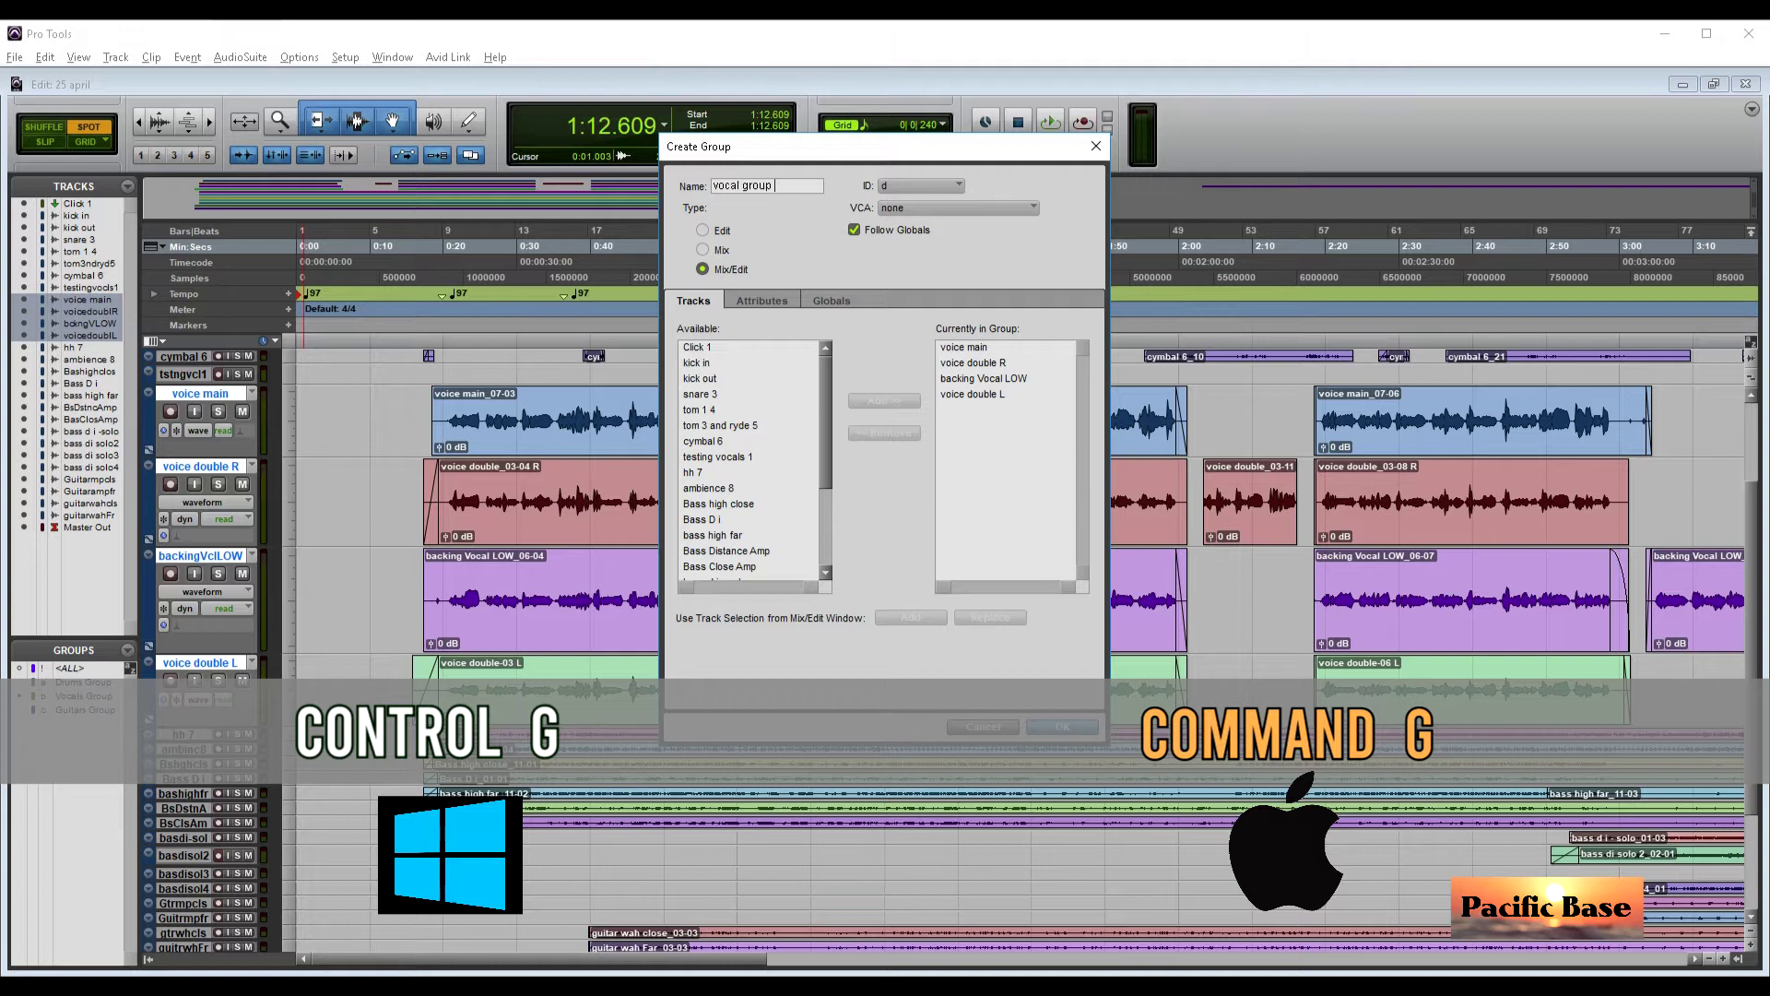
left_click(1060, 726)
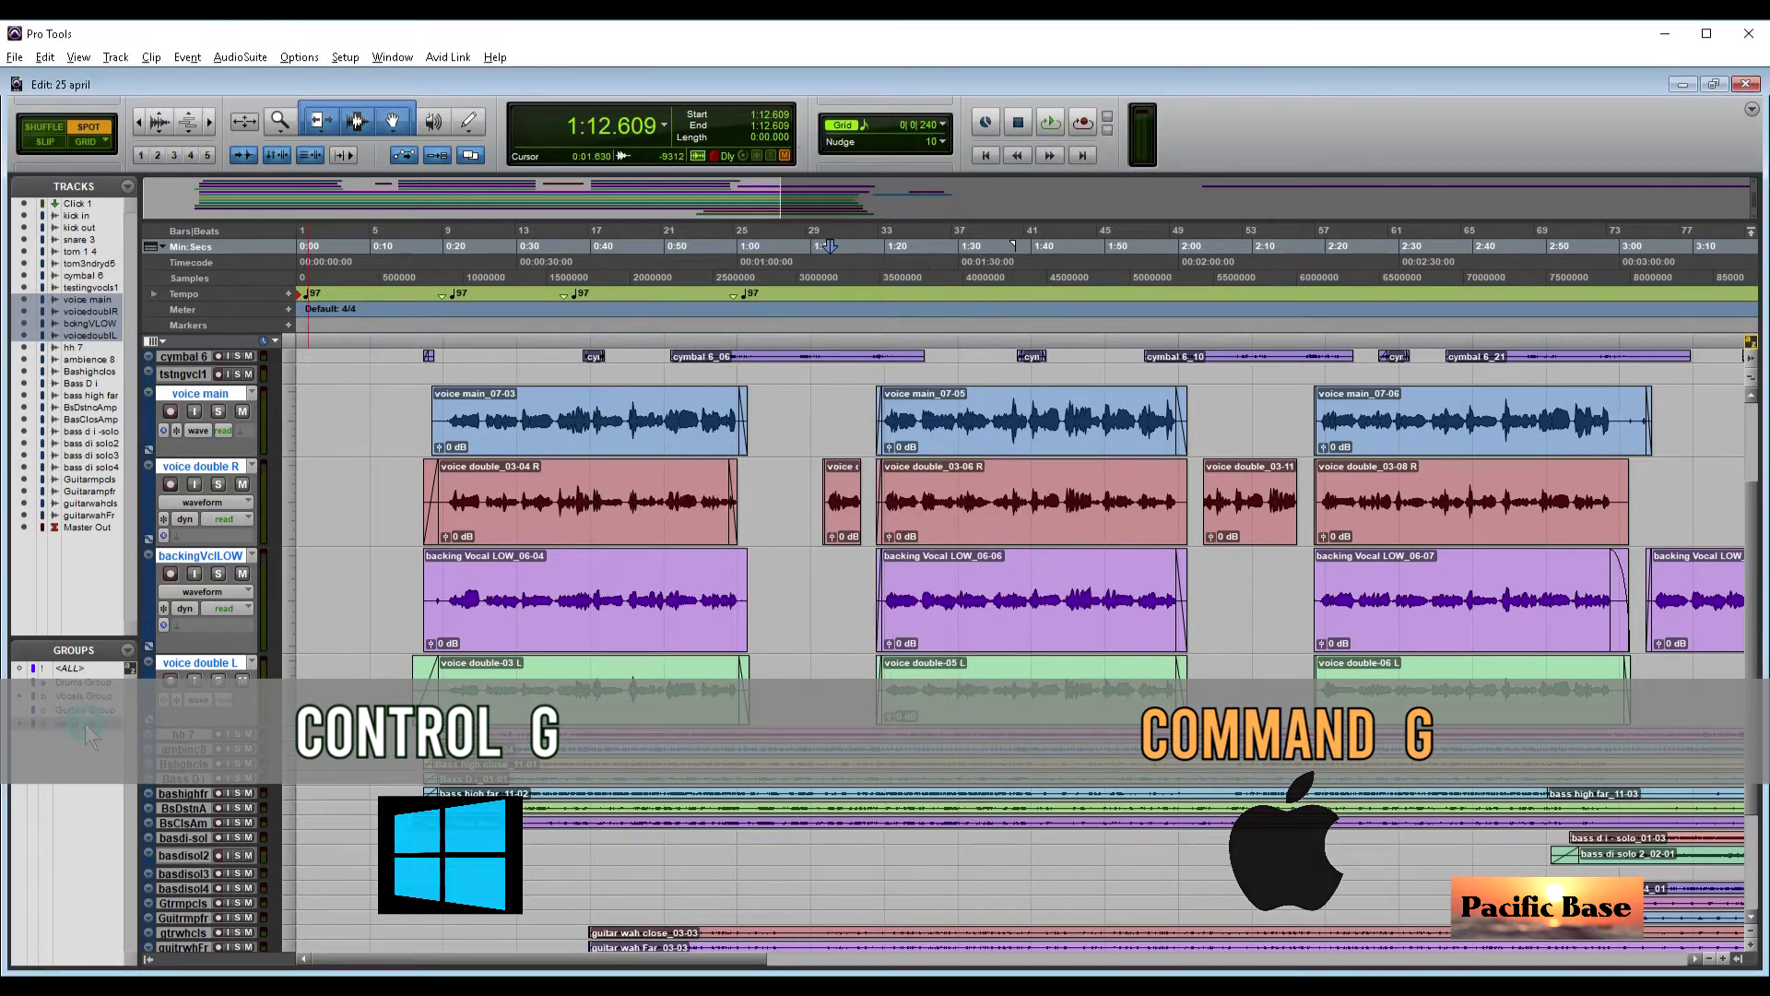
key("ctrl+equal")
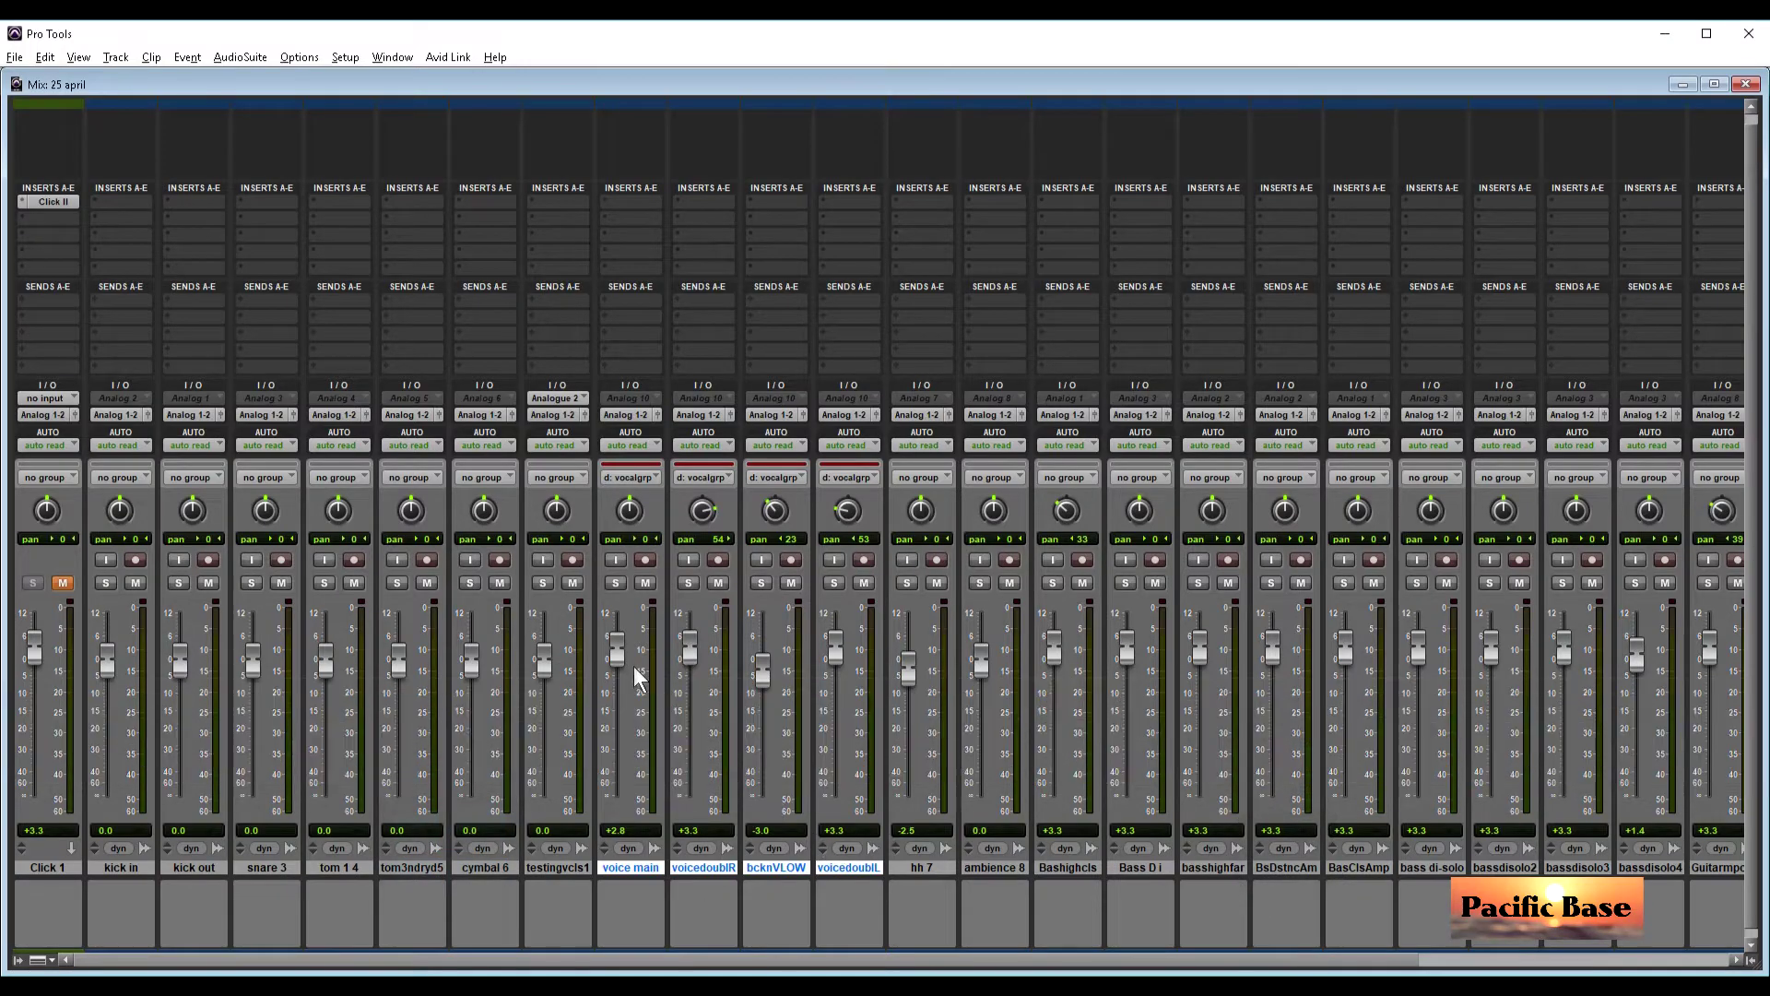
mouse_move(622, 654)
left_mouse_down()
mouse_move(620, 716)
mouse_move(627, 659)
left_mouse_up()
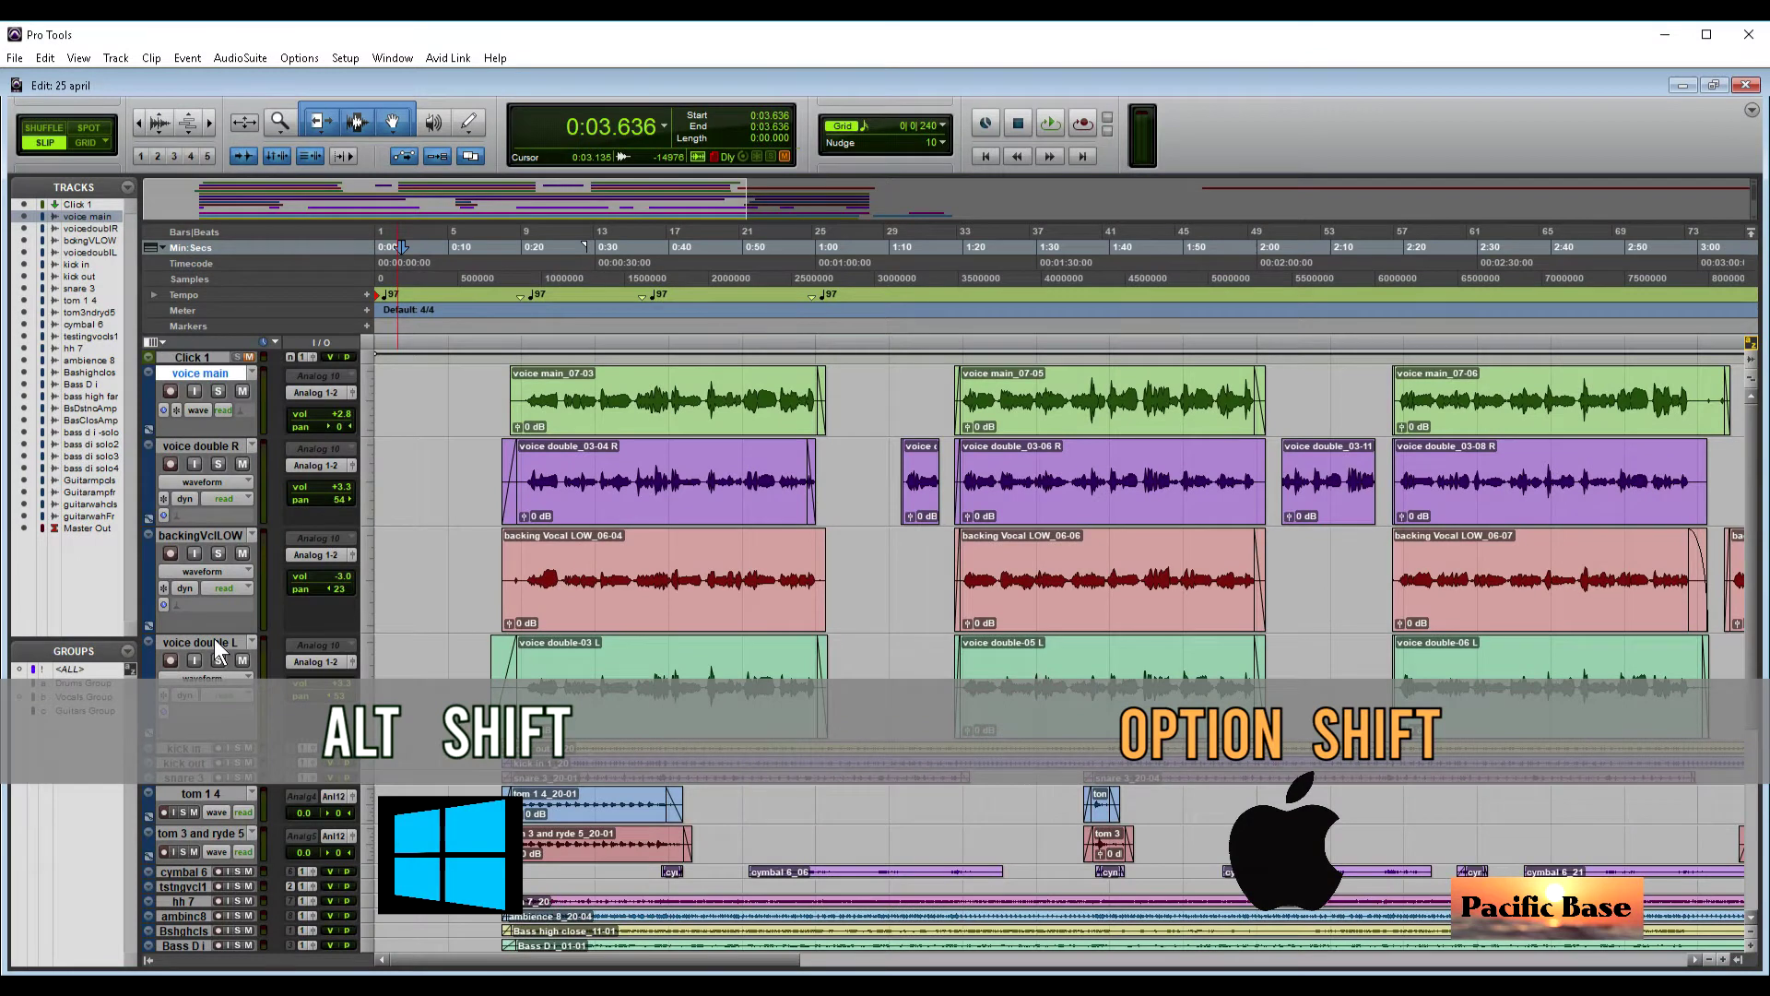
Step: Route the four vocal tracks' output to a new stereo Aux Input named 'Vocals Group AUX'
left_click(214, 638)
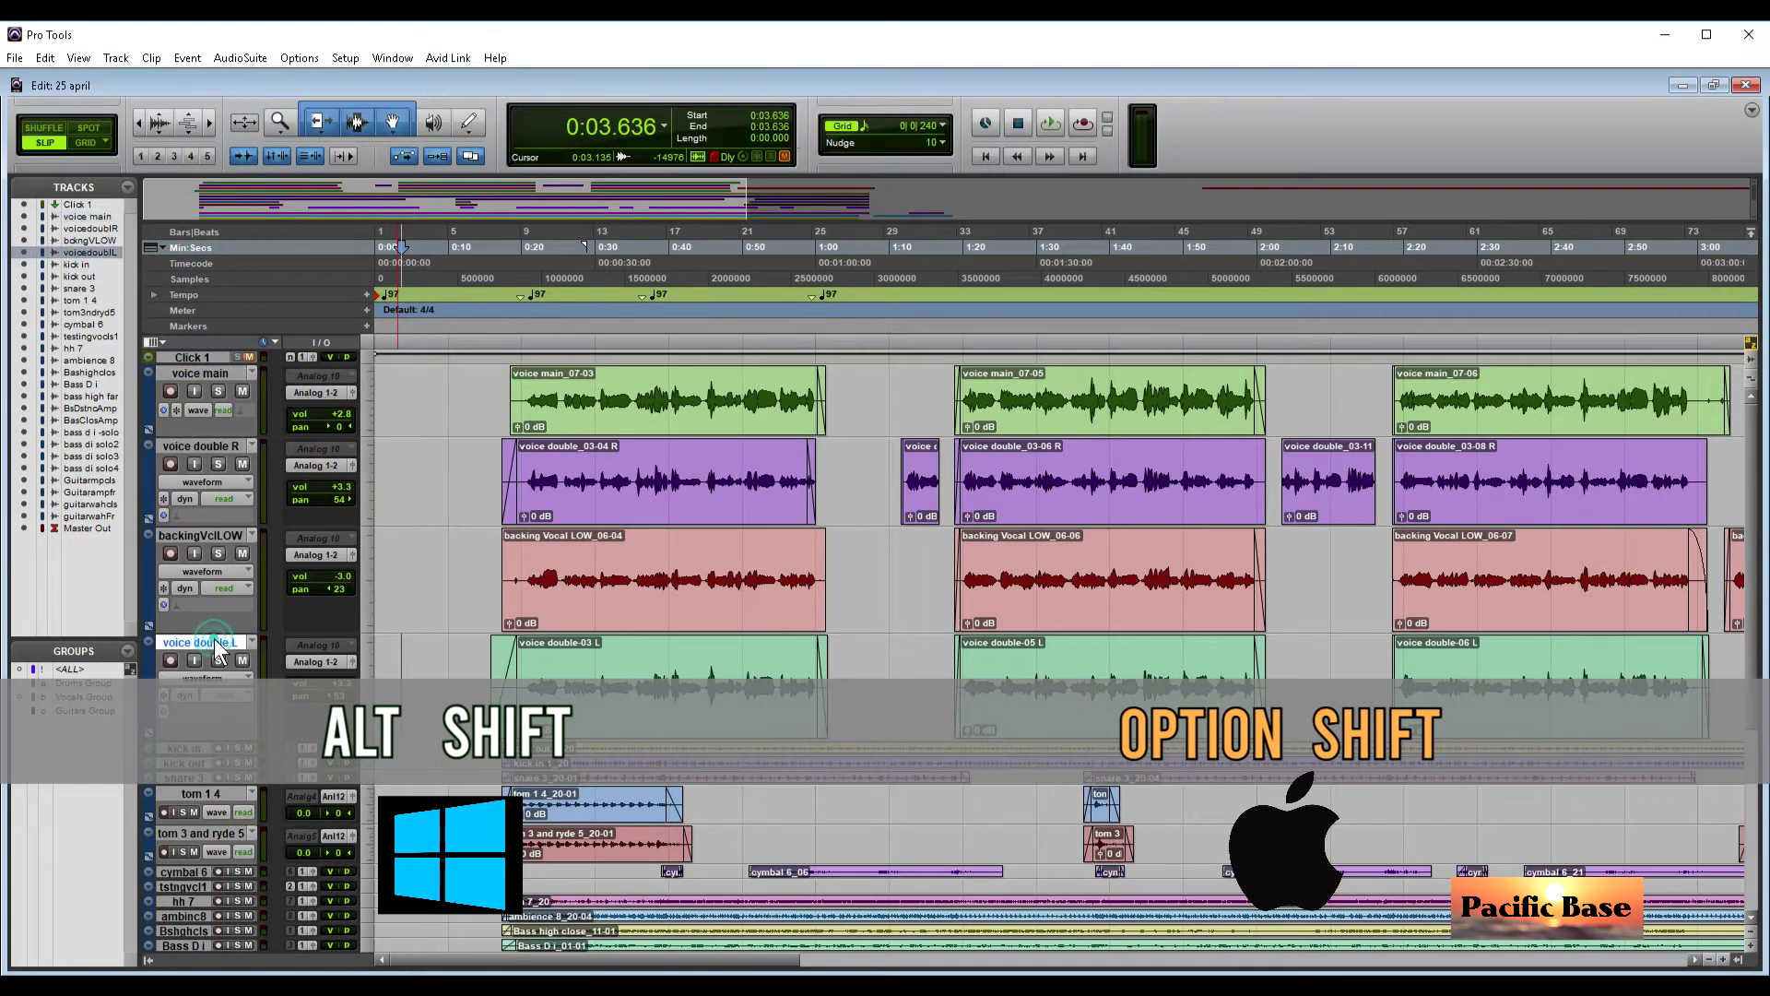
left_click(229, 370, "shift")
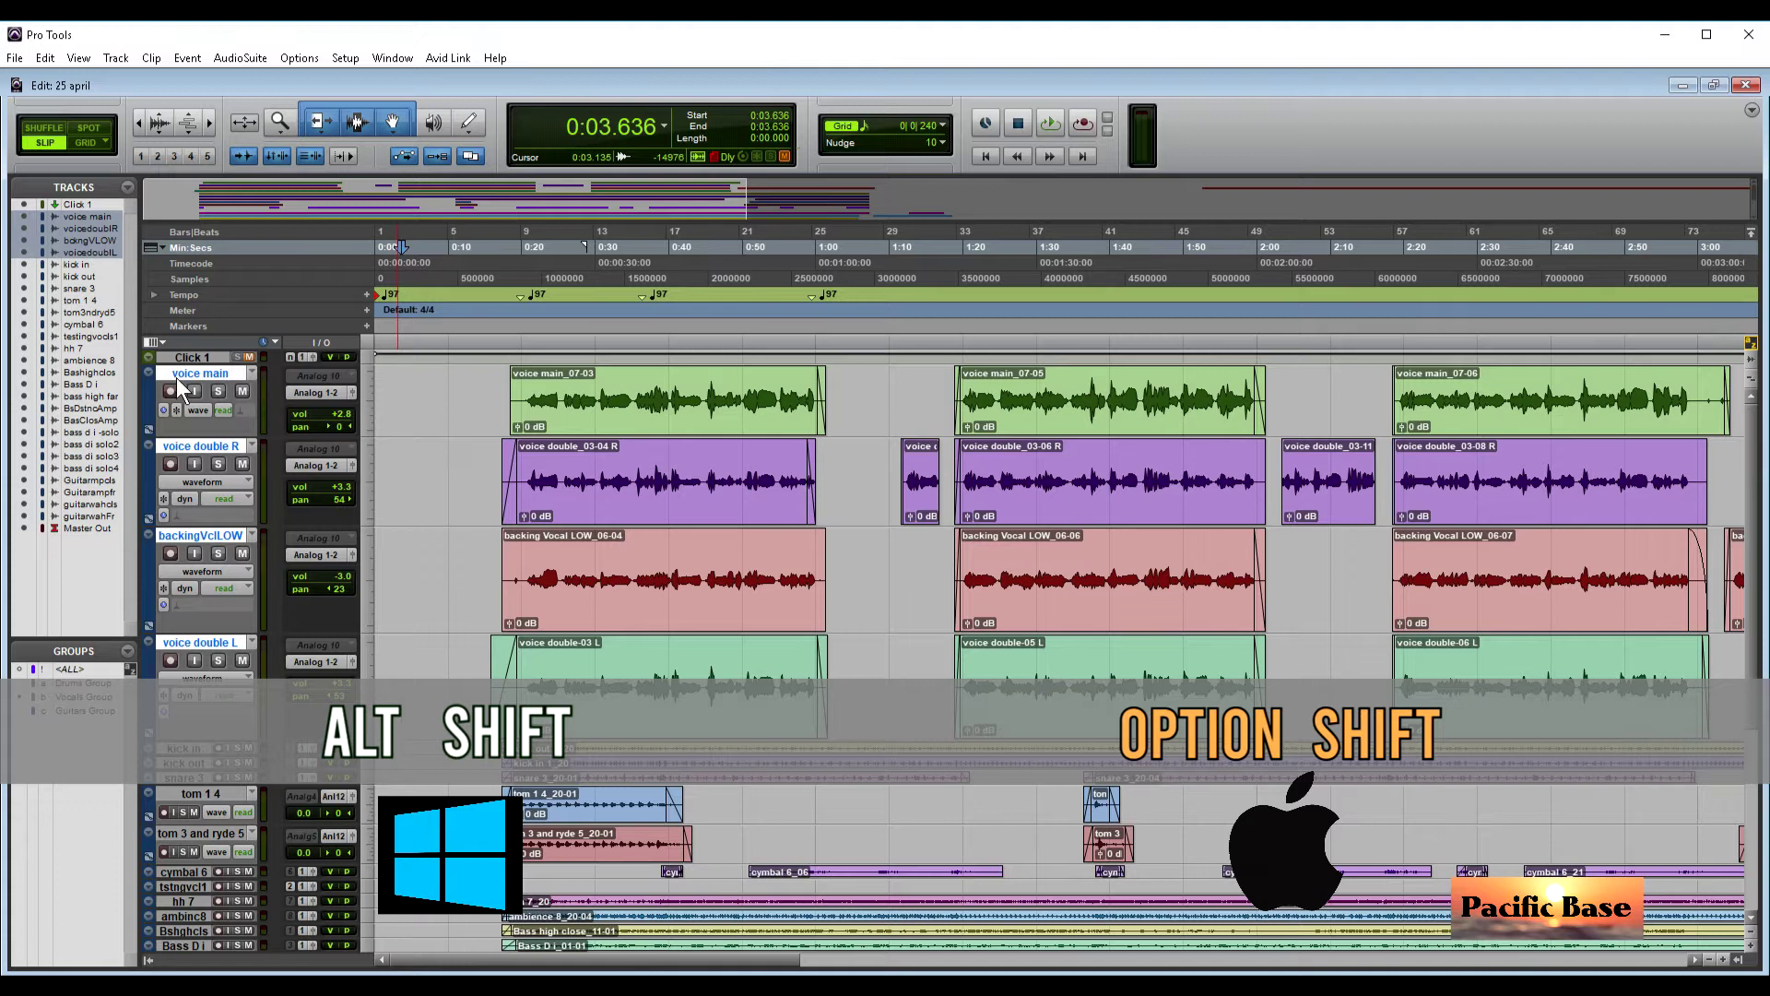
left_click(335, 391)
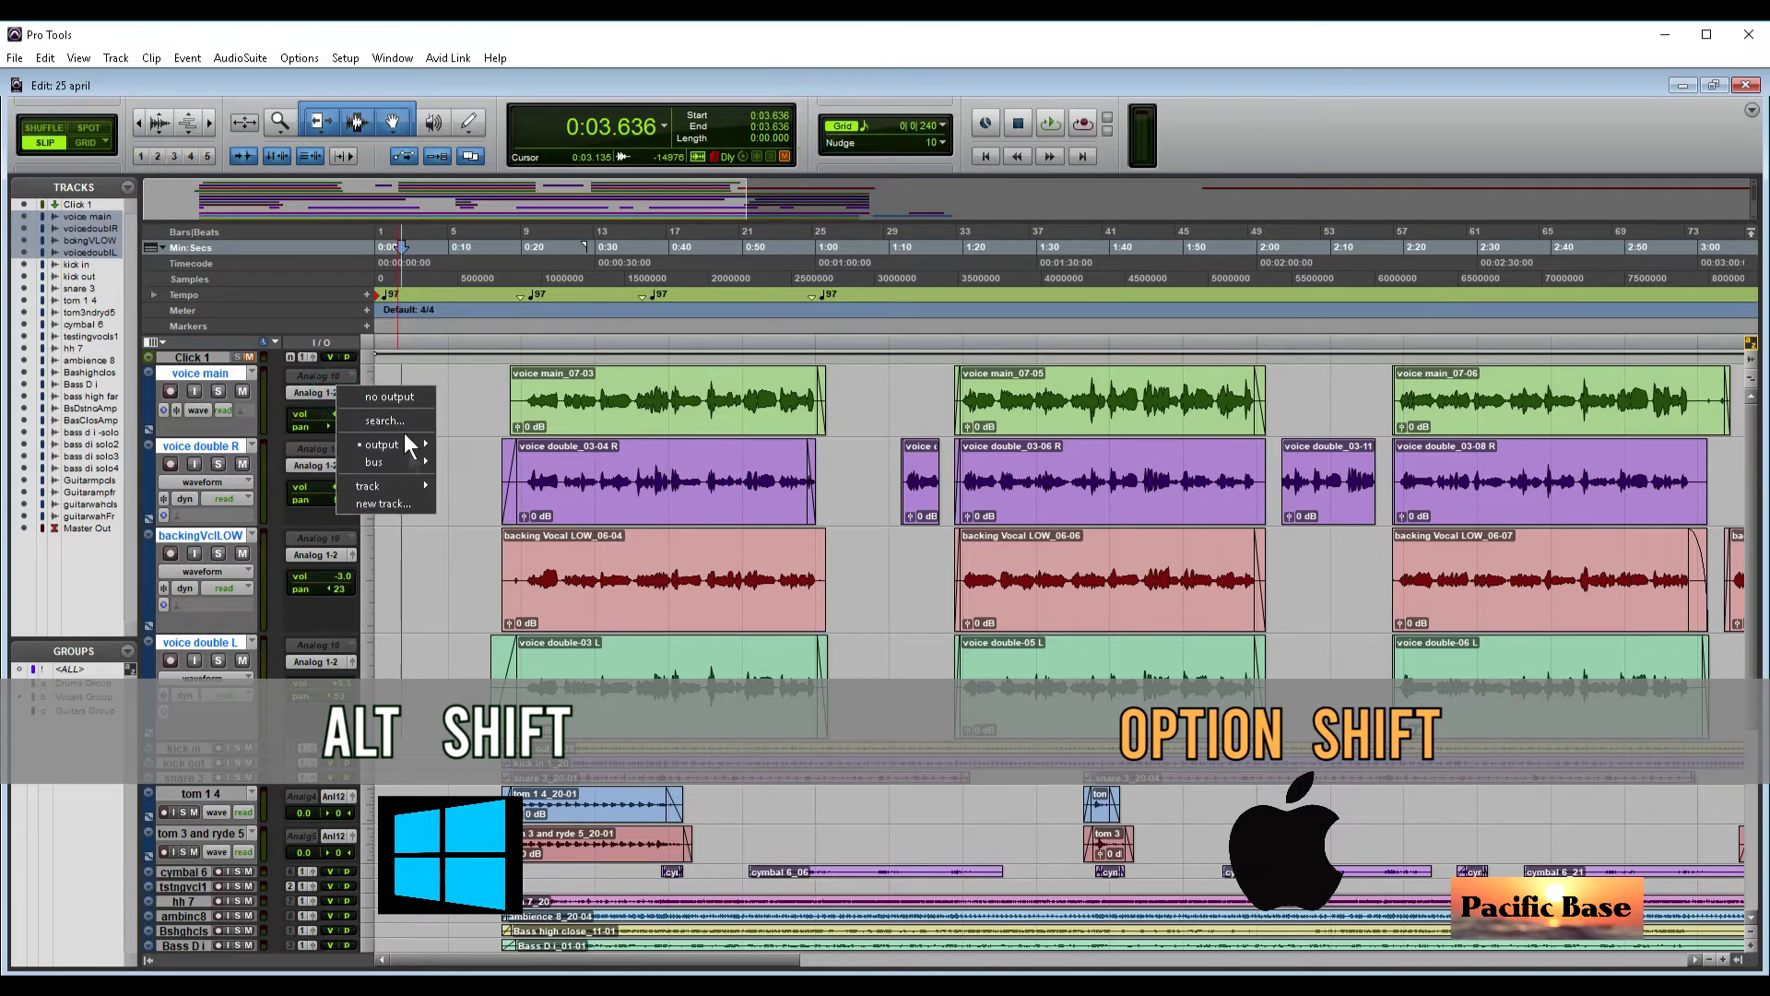
left_click(389, 503)
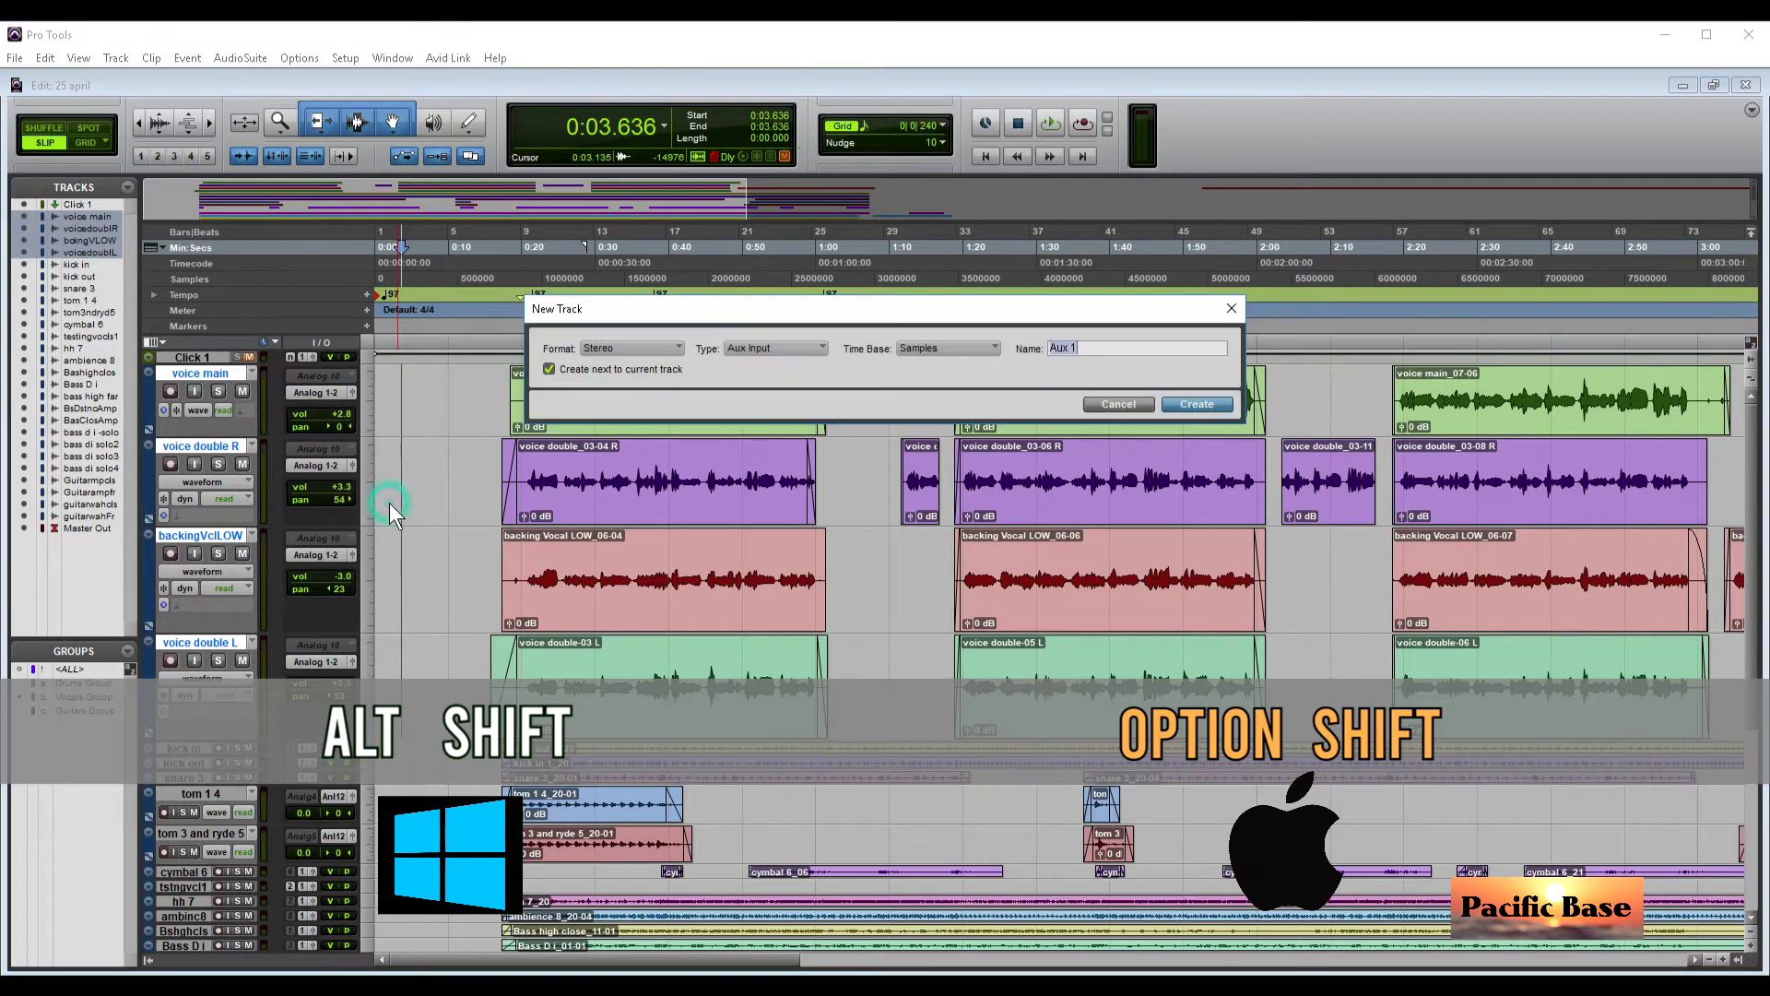
left_click(550, 369)
type("Vocals Group AU")
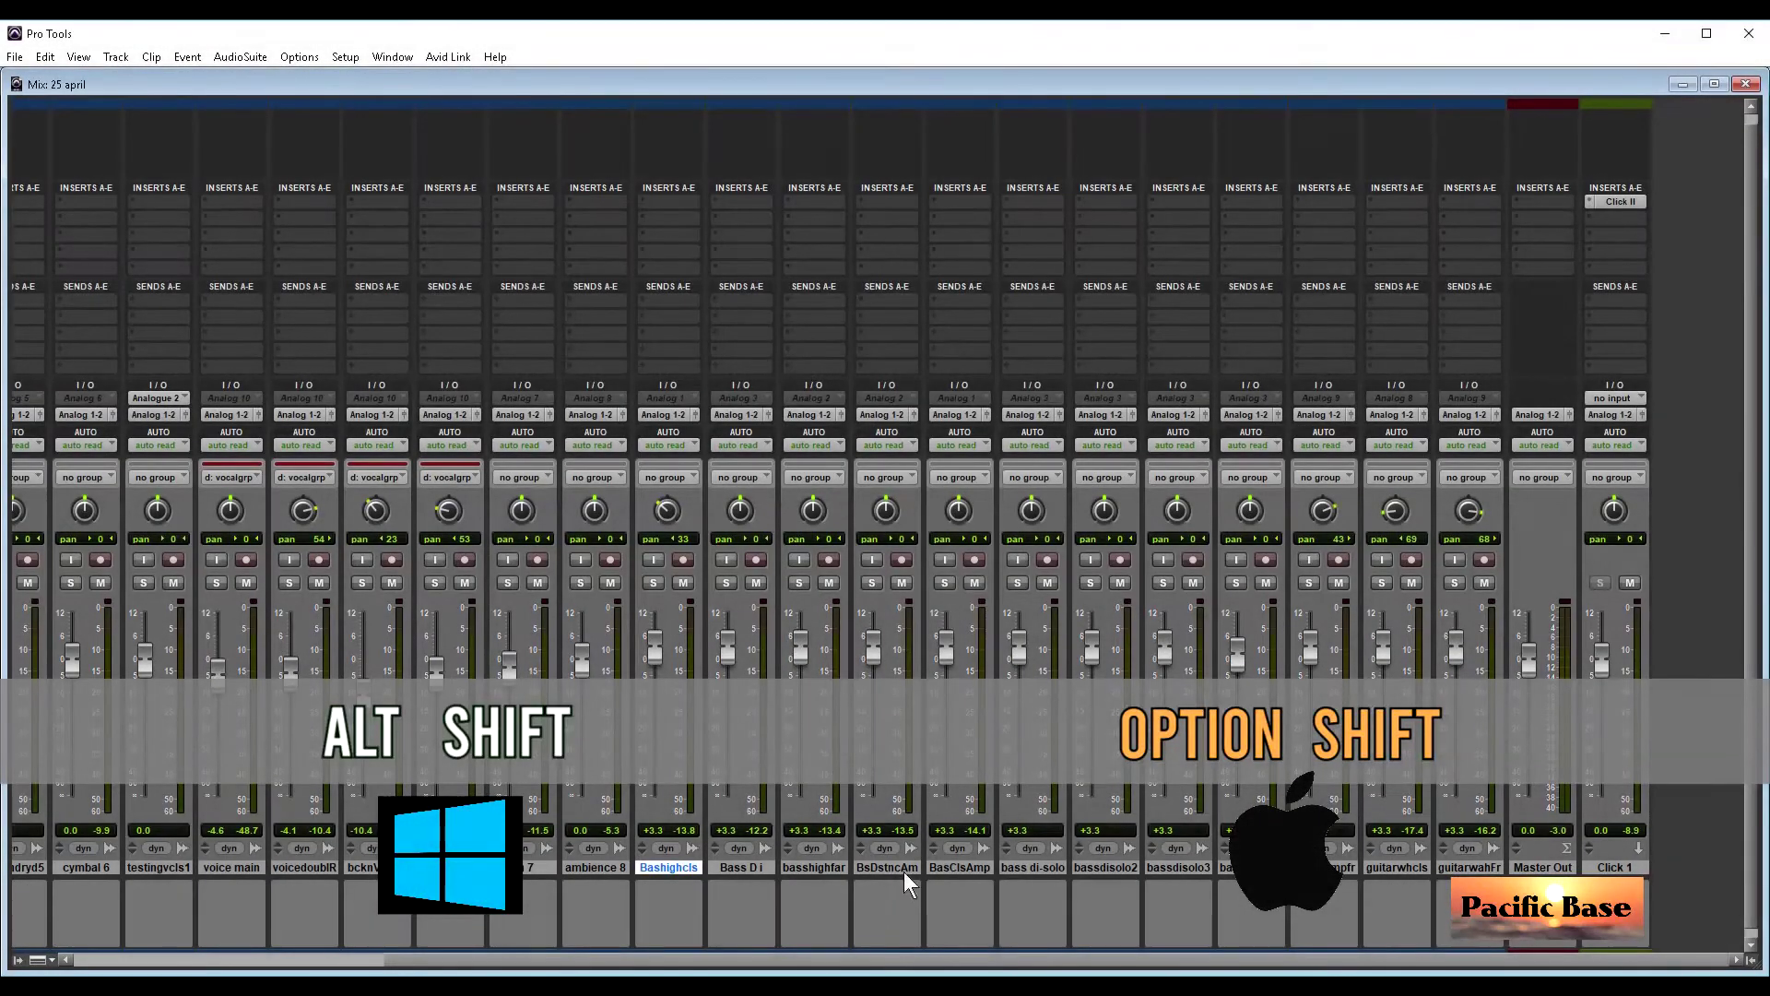
Step: Insert EQ3 7-Band on the first insert of all five bass tracks, Bashighcls to BasClsAmp
left_click(954, 867, "shift")
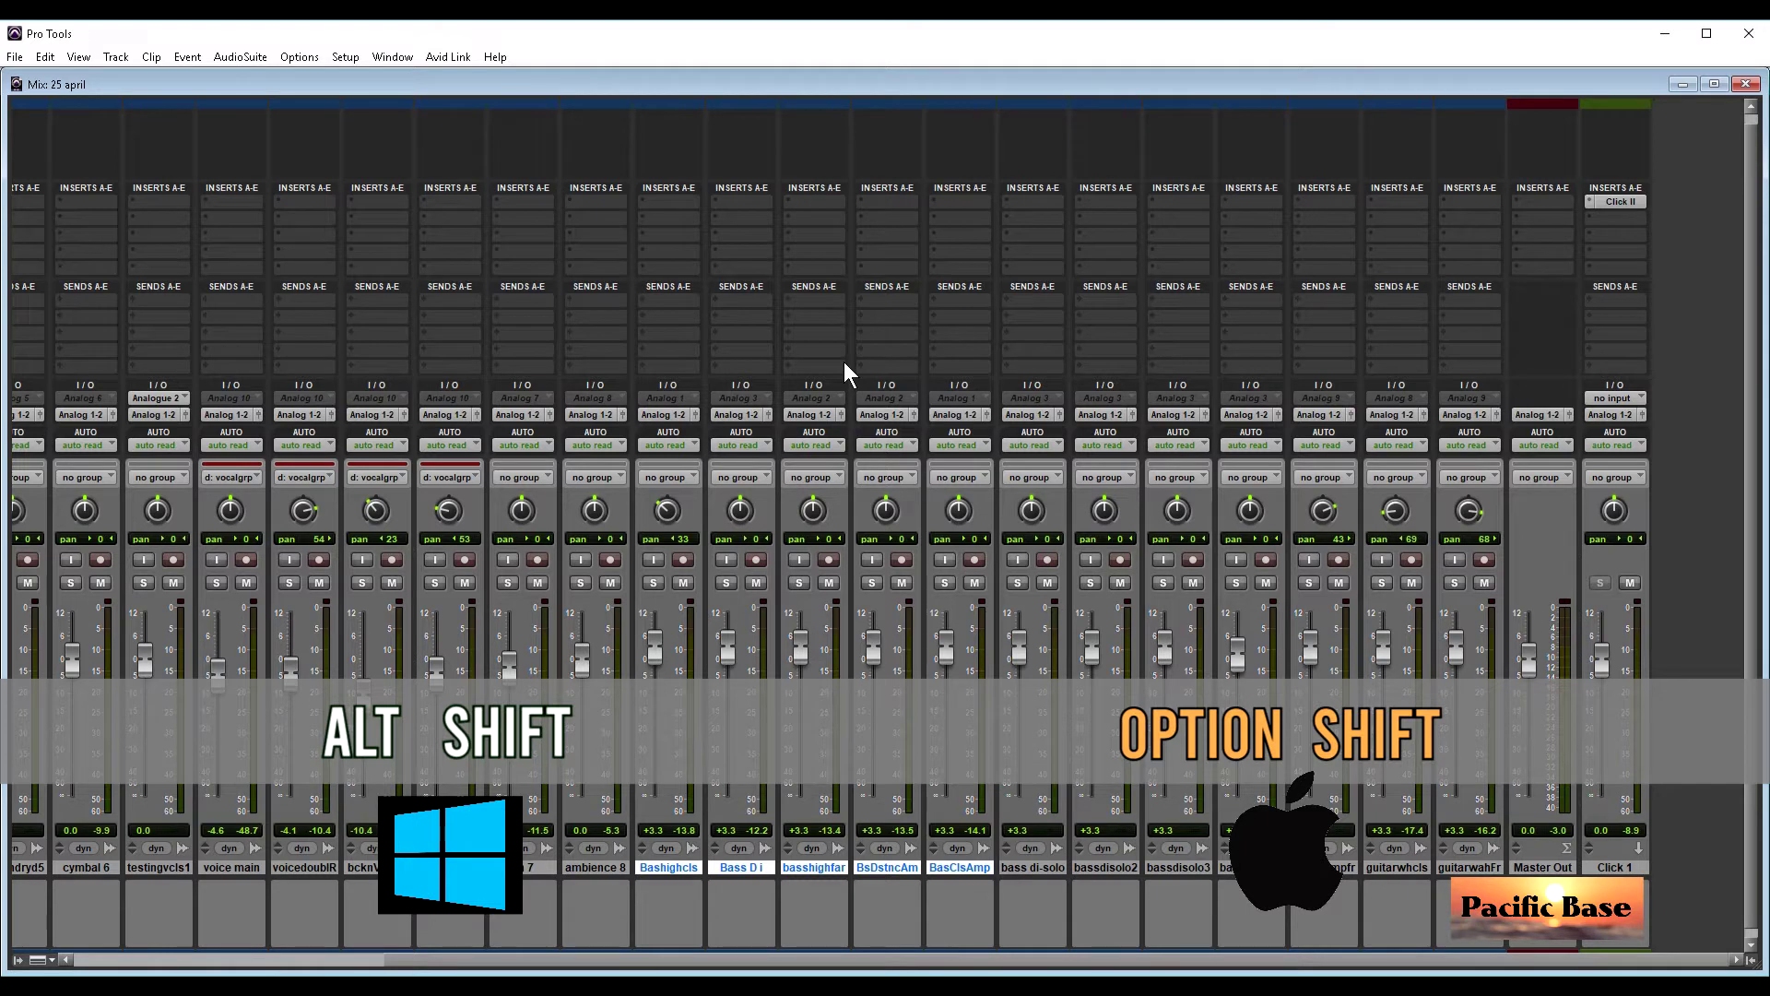
left_click(683, 199, "alt+shift")
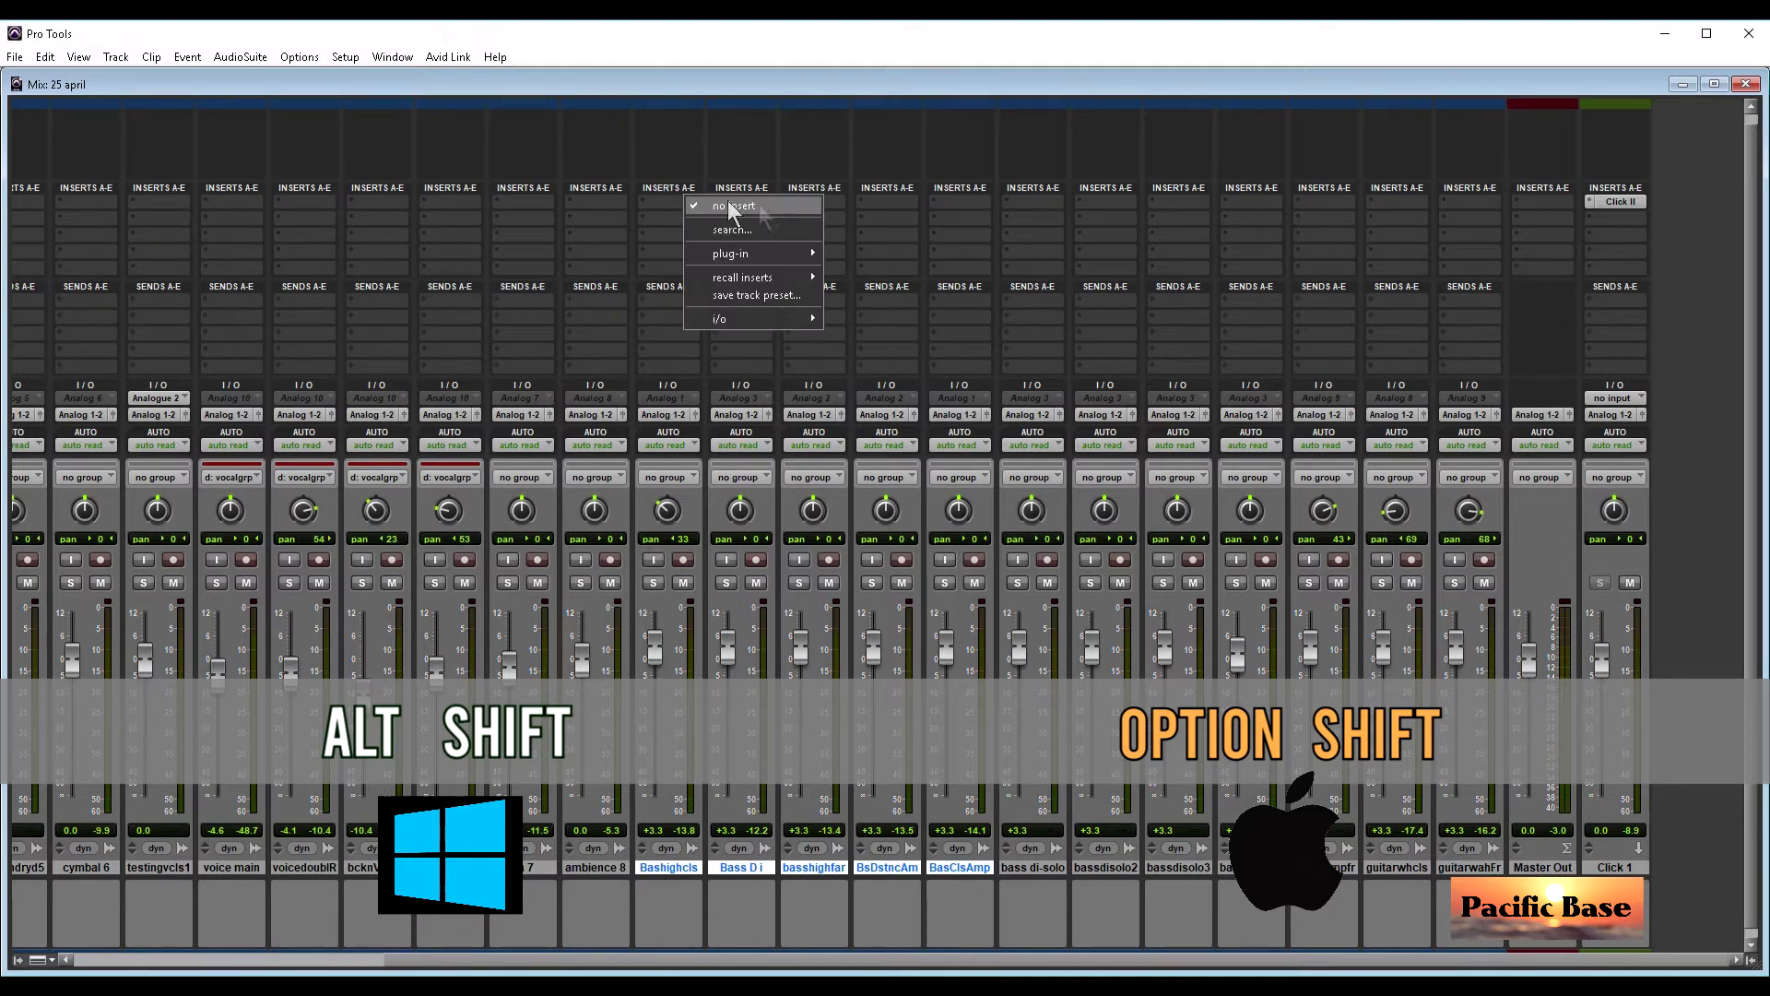
mouse_move(788, 255)
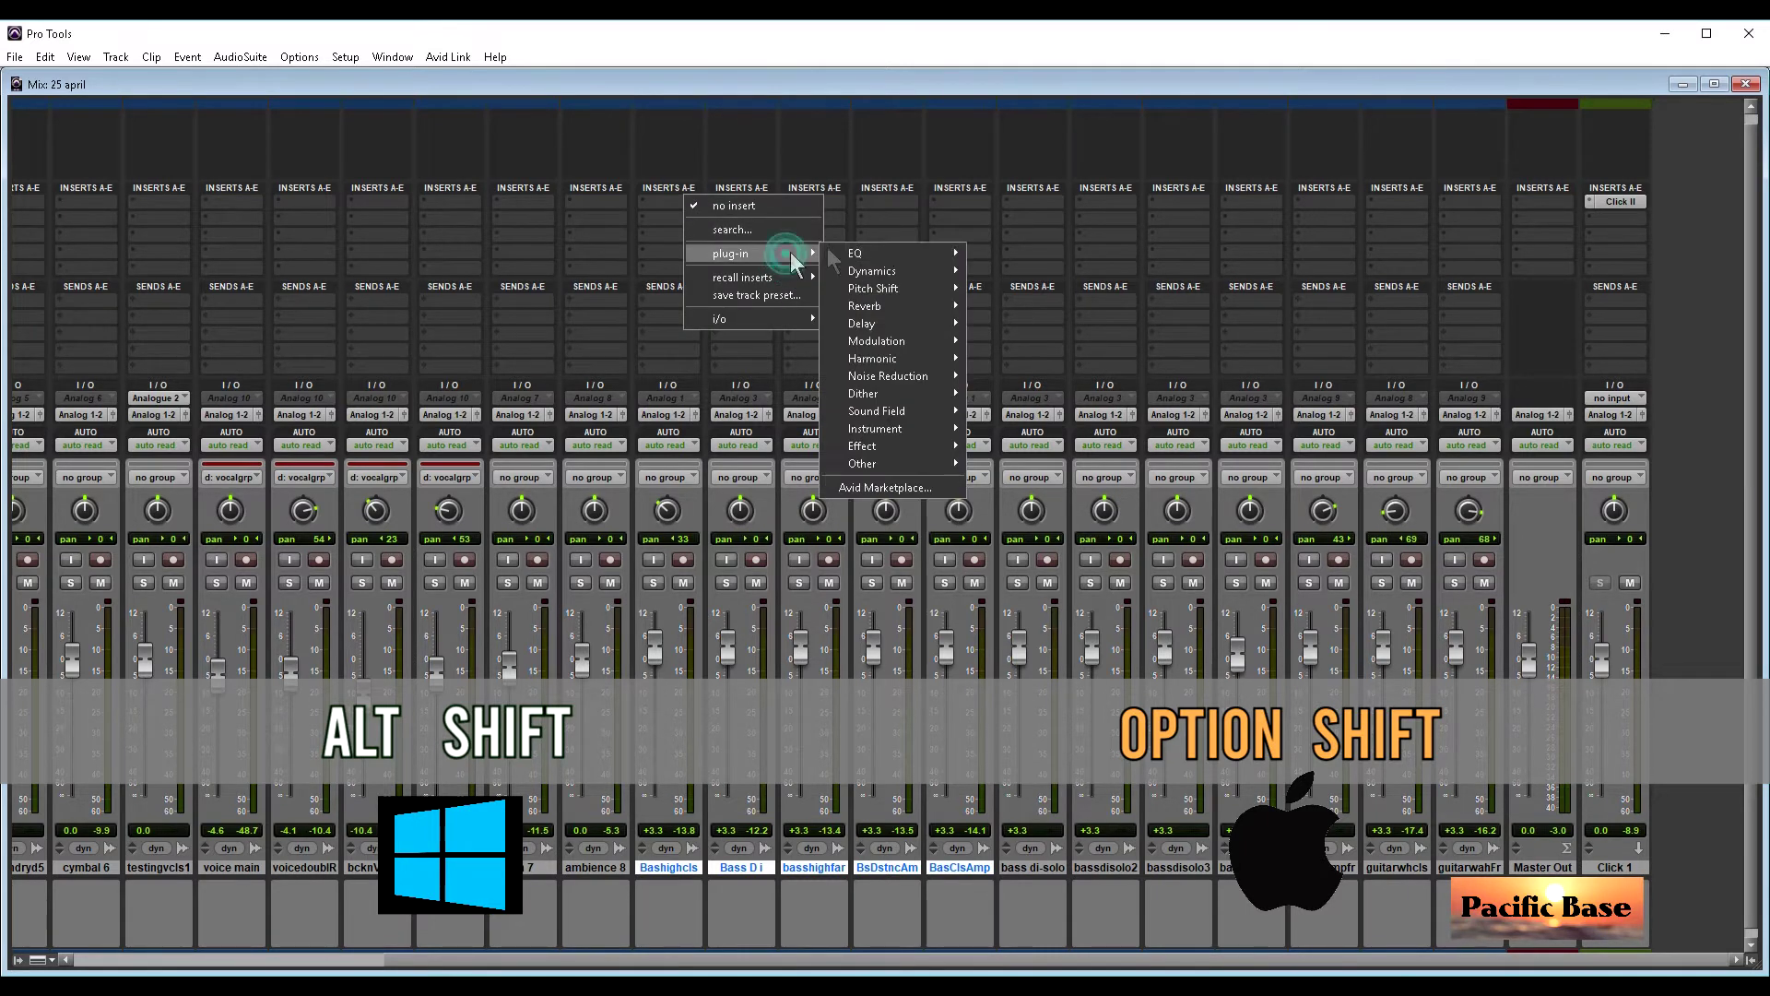
mouse_move(898, 254)
left_click(1061, 194, "alt+shift")
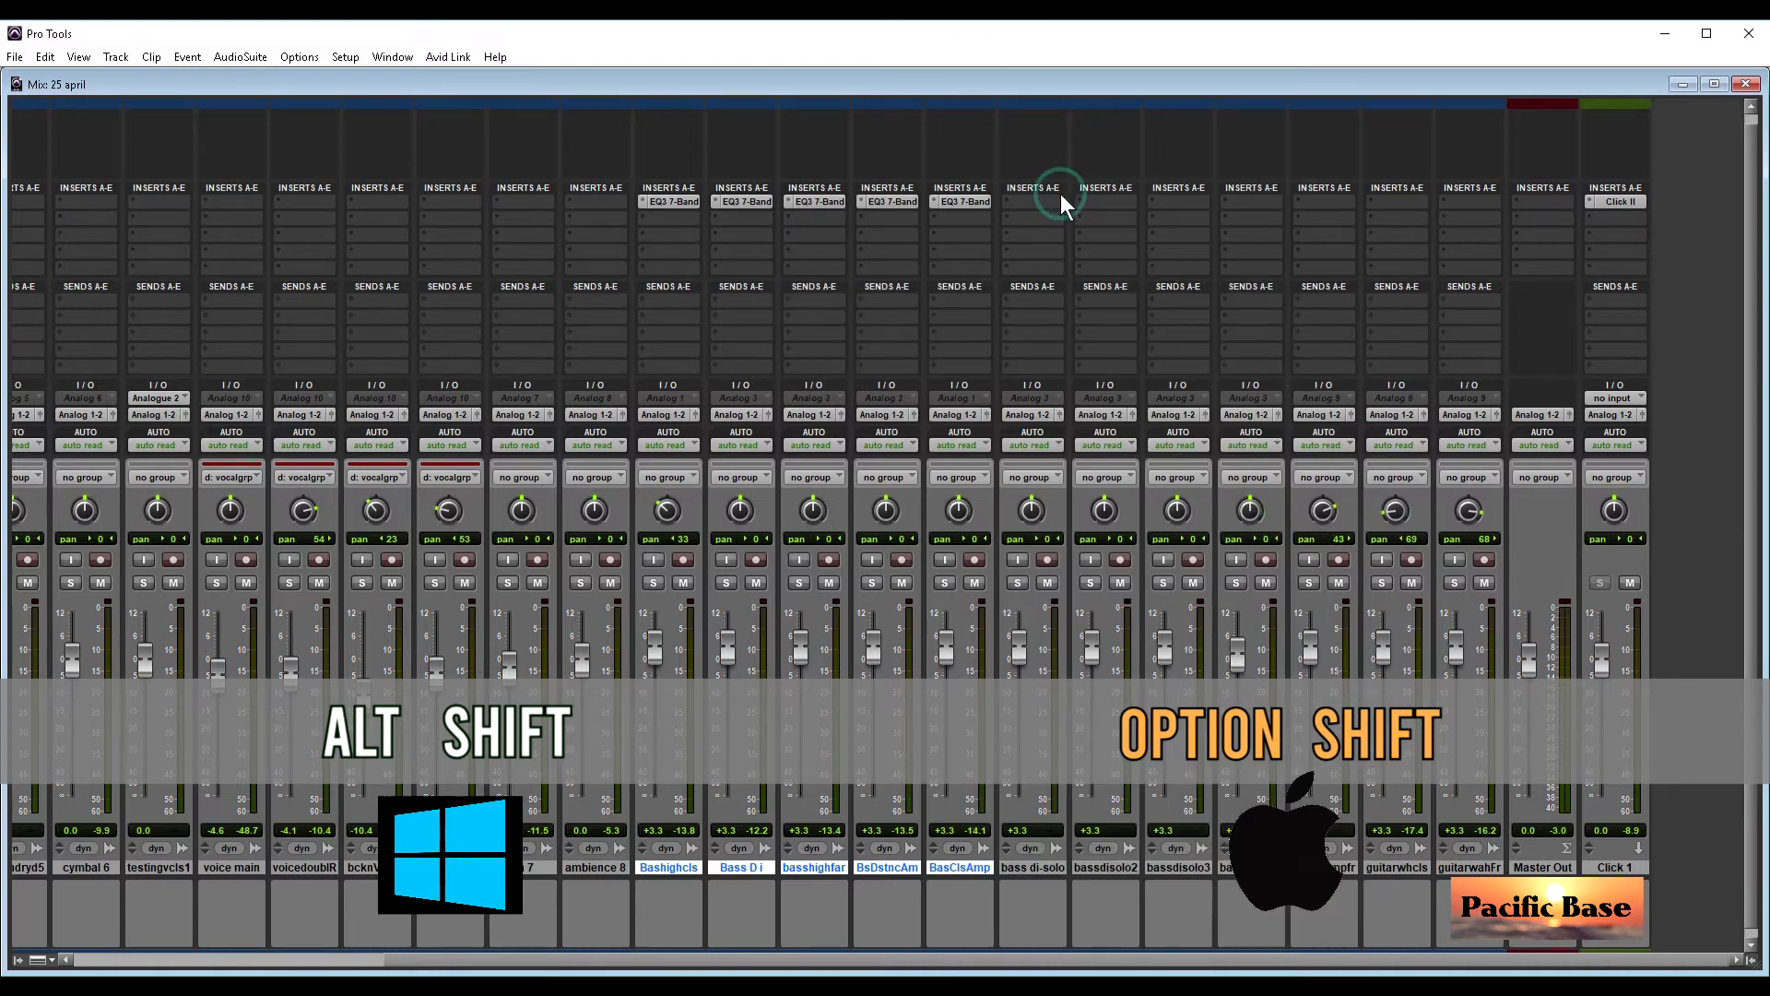
left_click(1112, 220)
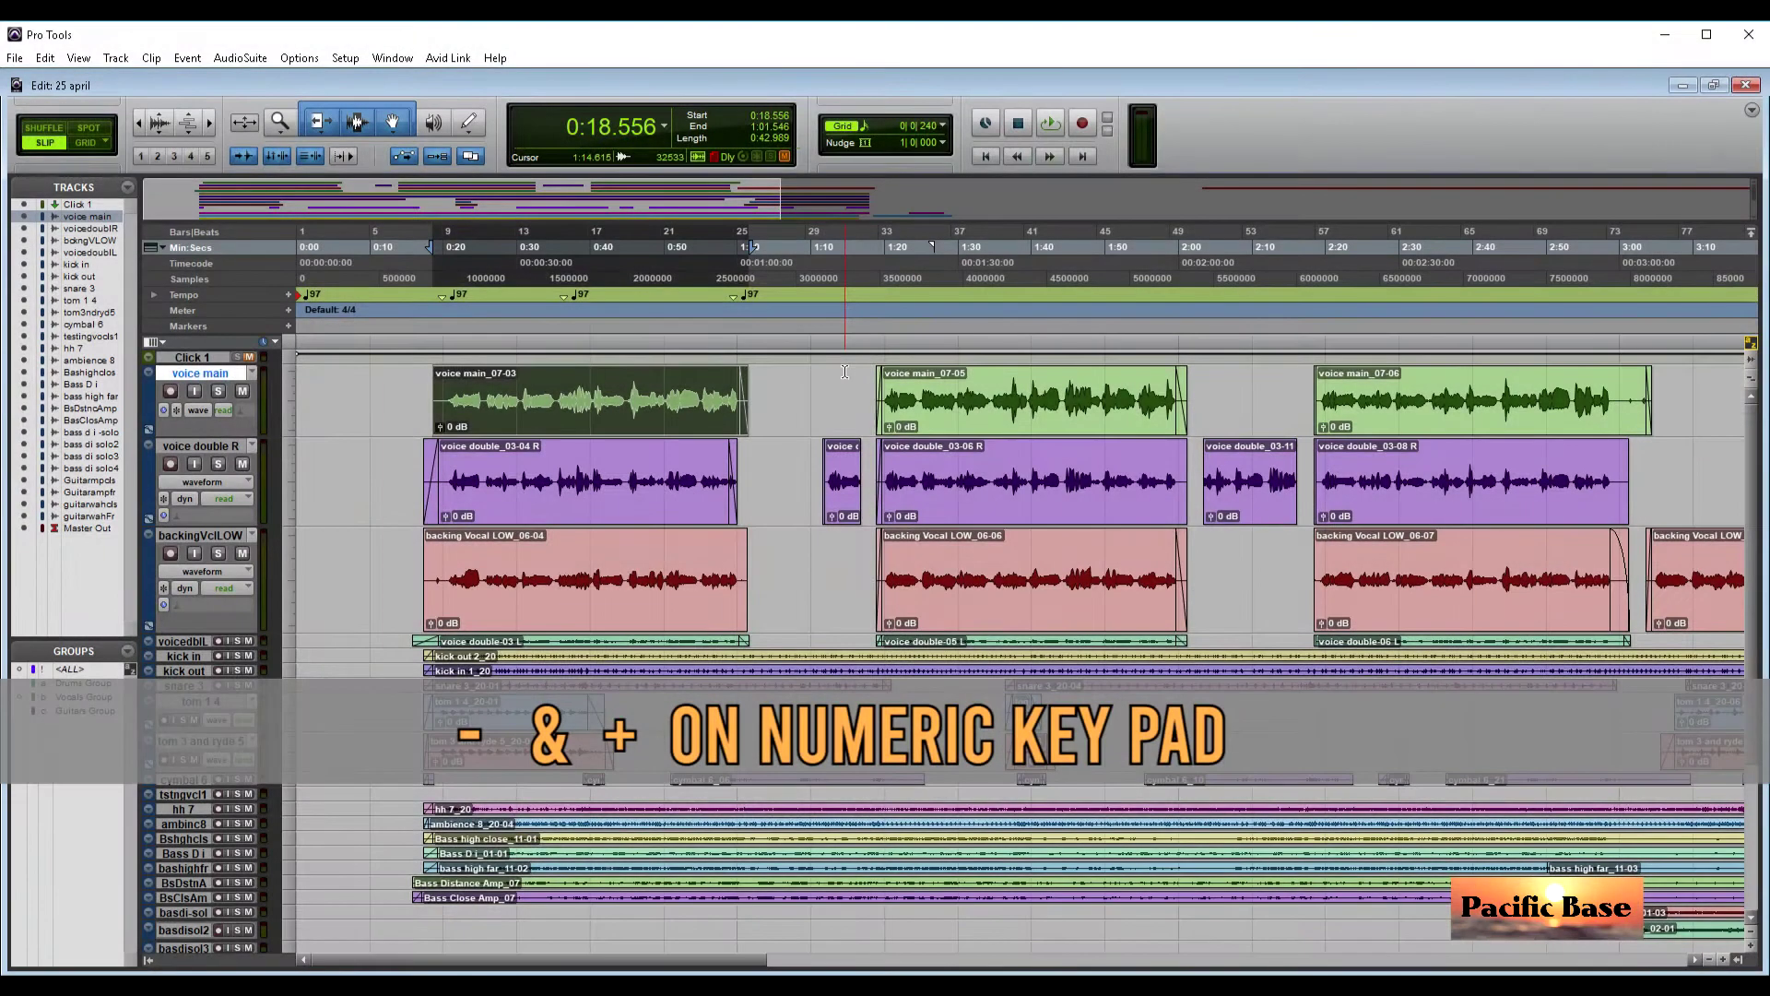
Step: Nudge the voice main clip twice later and once back earlier
key("KP_Add")
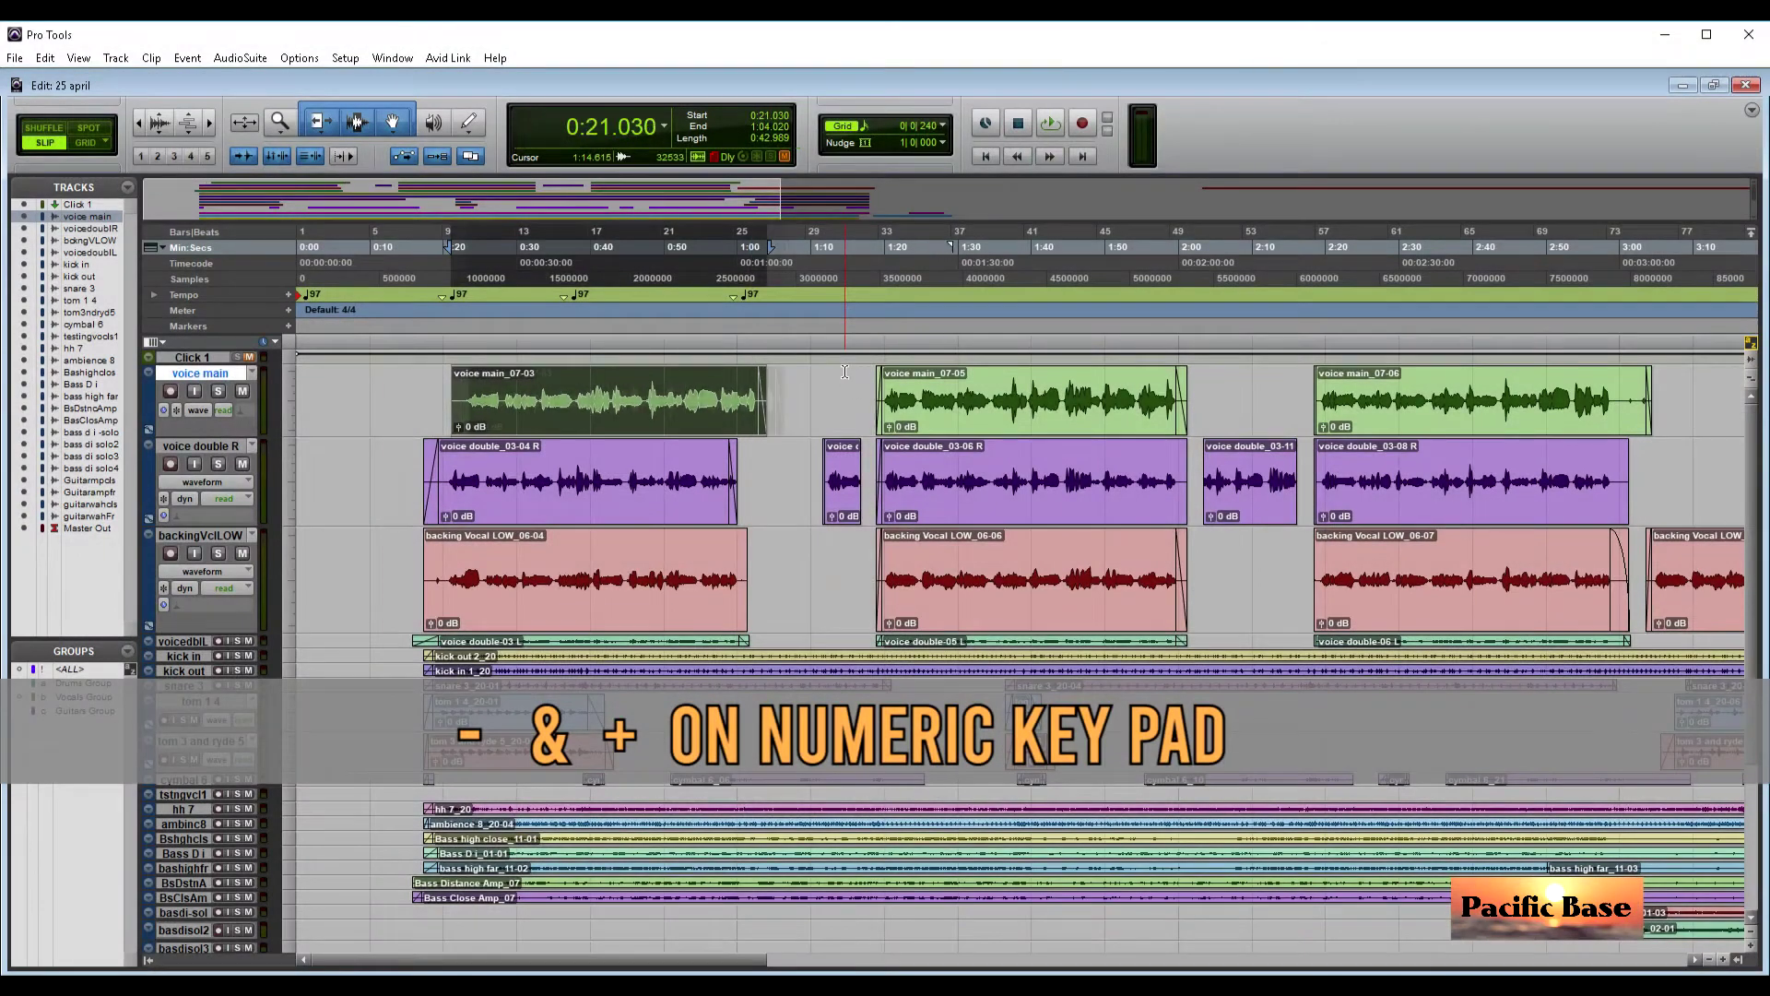
key("KP_Add")
key("KP_Add")
key("KP_Add")
key("KP_Subtract")
key("KP_Subtract")
key("KP_Subtract")
key("KP_Subtract")
key("KP_Subtract")
key("KP_Subtract")
key("KP_Subtract")
key("KP_Subtract")
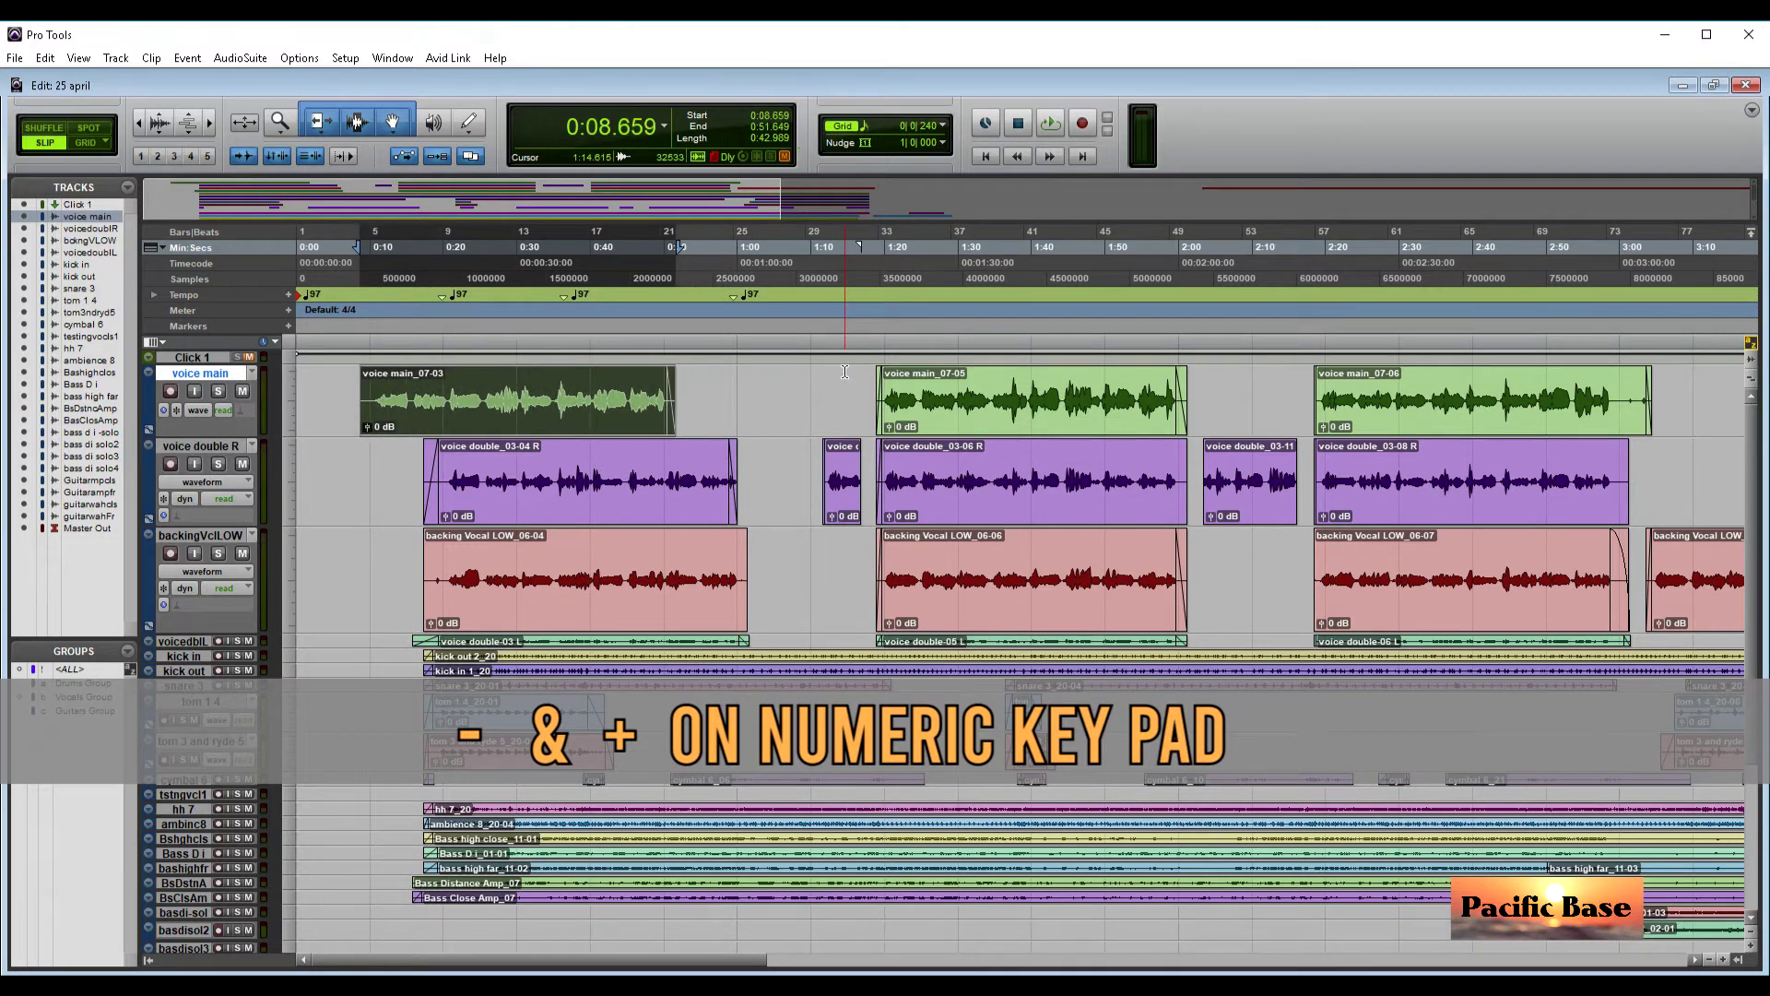
Step: Set the nudge to a 1/4 note, nudge the clip later, then change the nudge to a 1/64 note
left_click(944, 144)
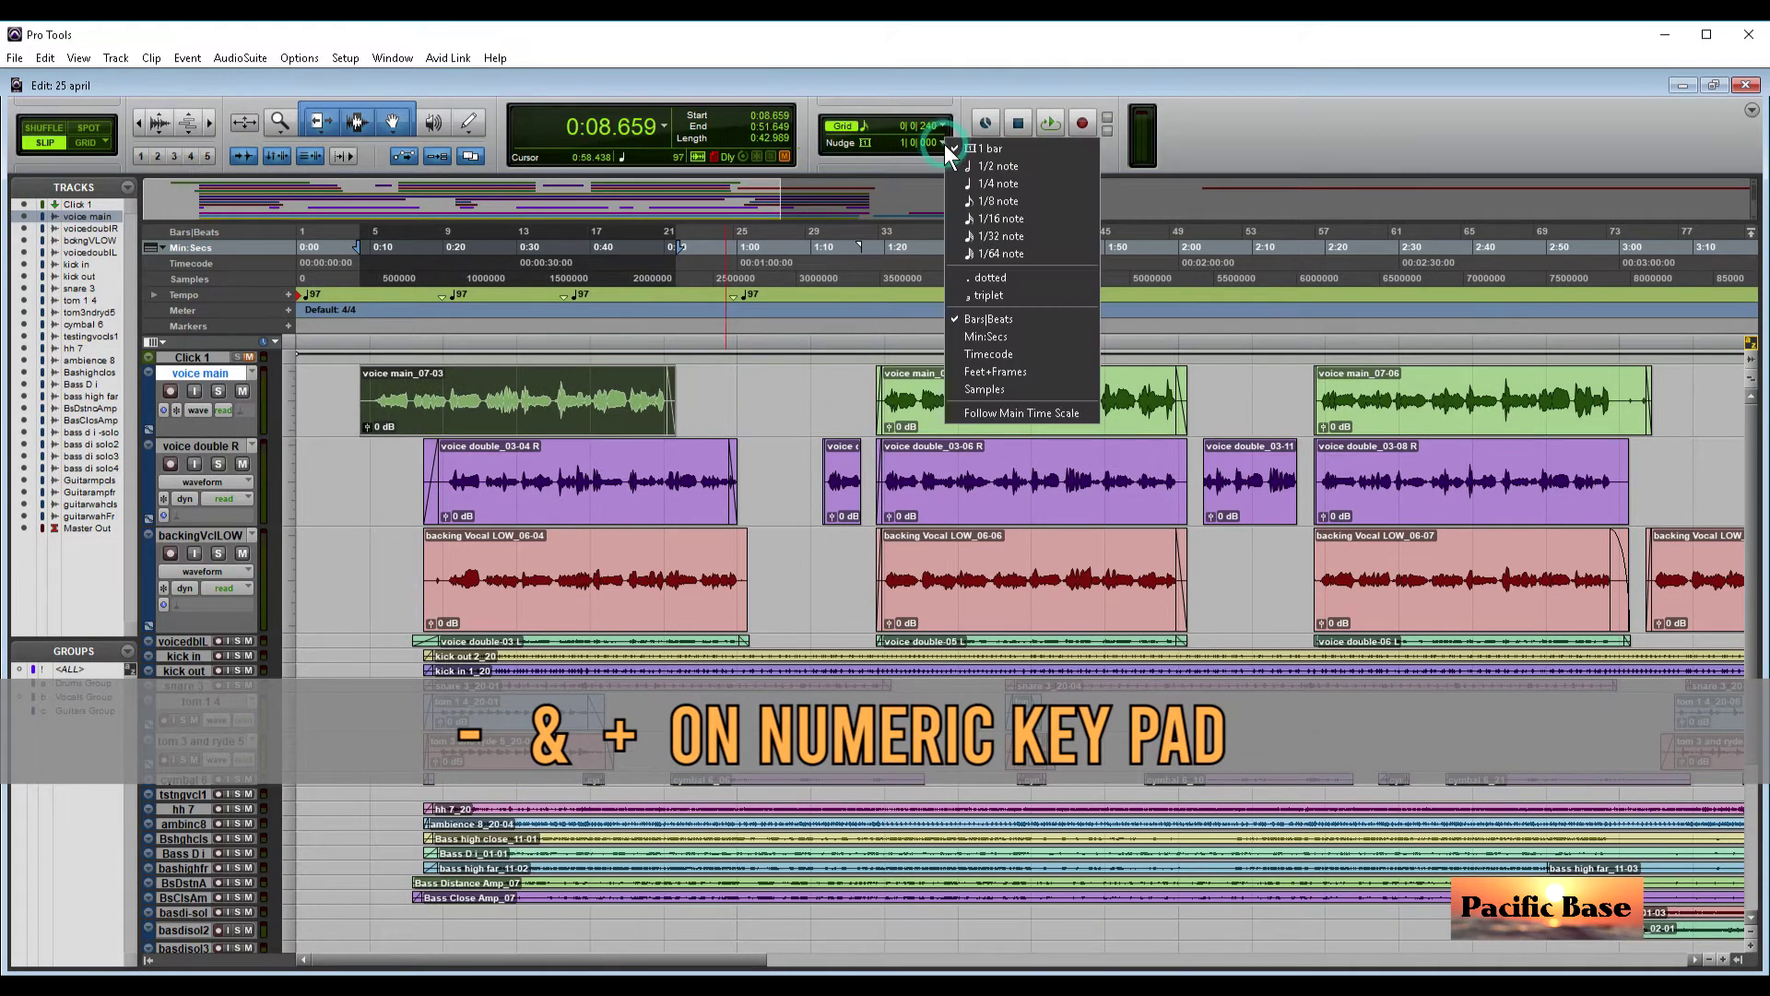
left_click(993, 185)
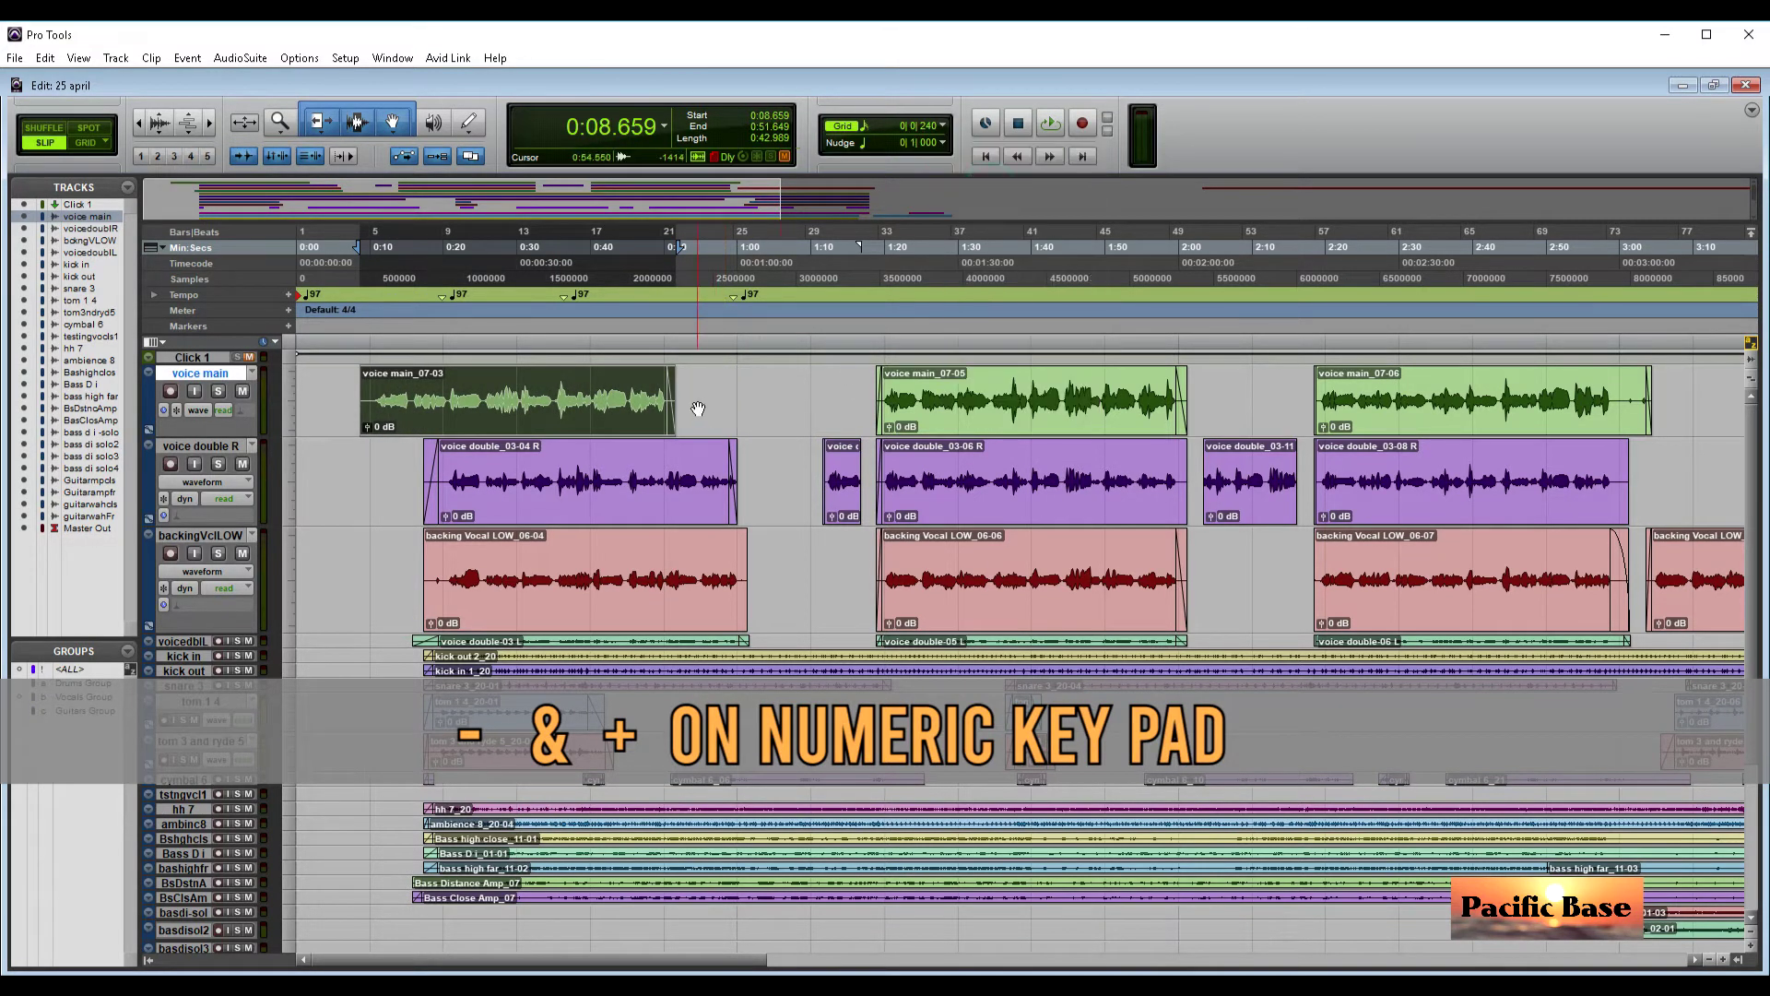
key("KP_Add")
key("KP_Add")
key("KP_Add")
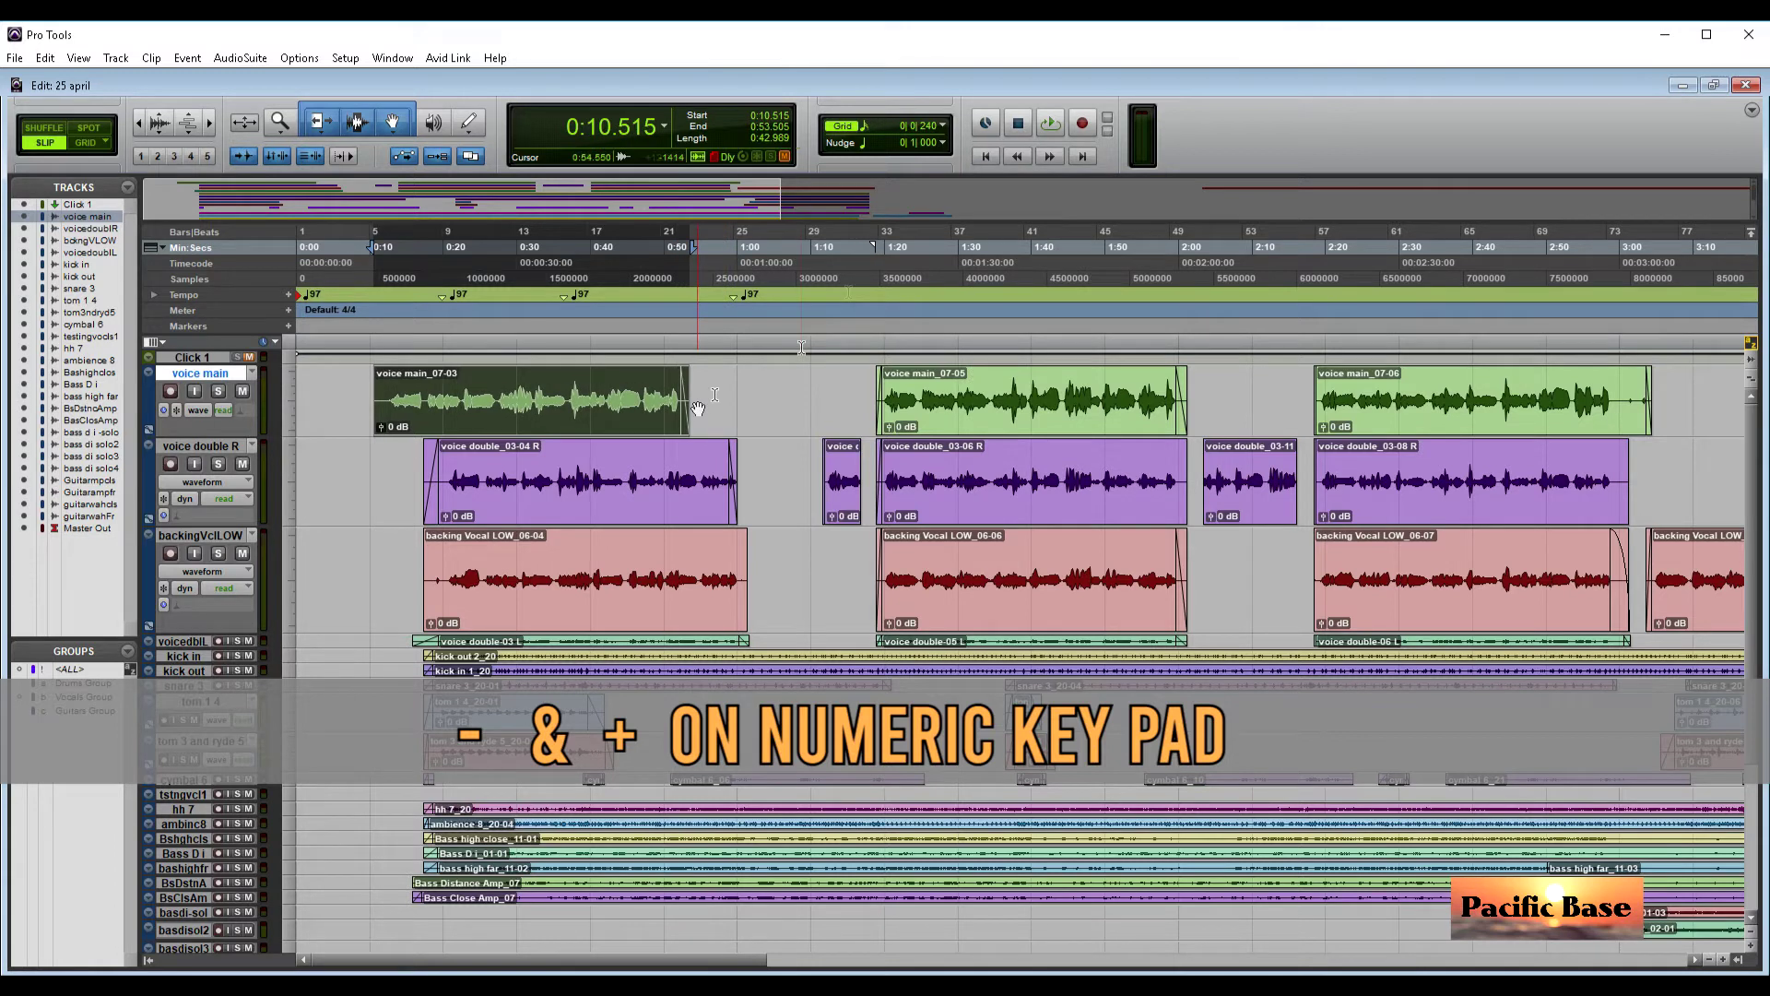
left_click(944, 144)
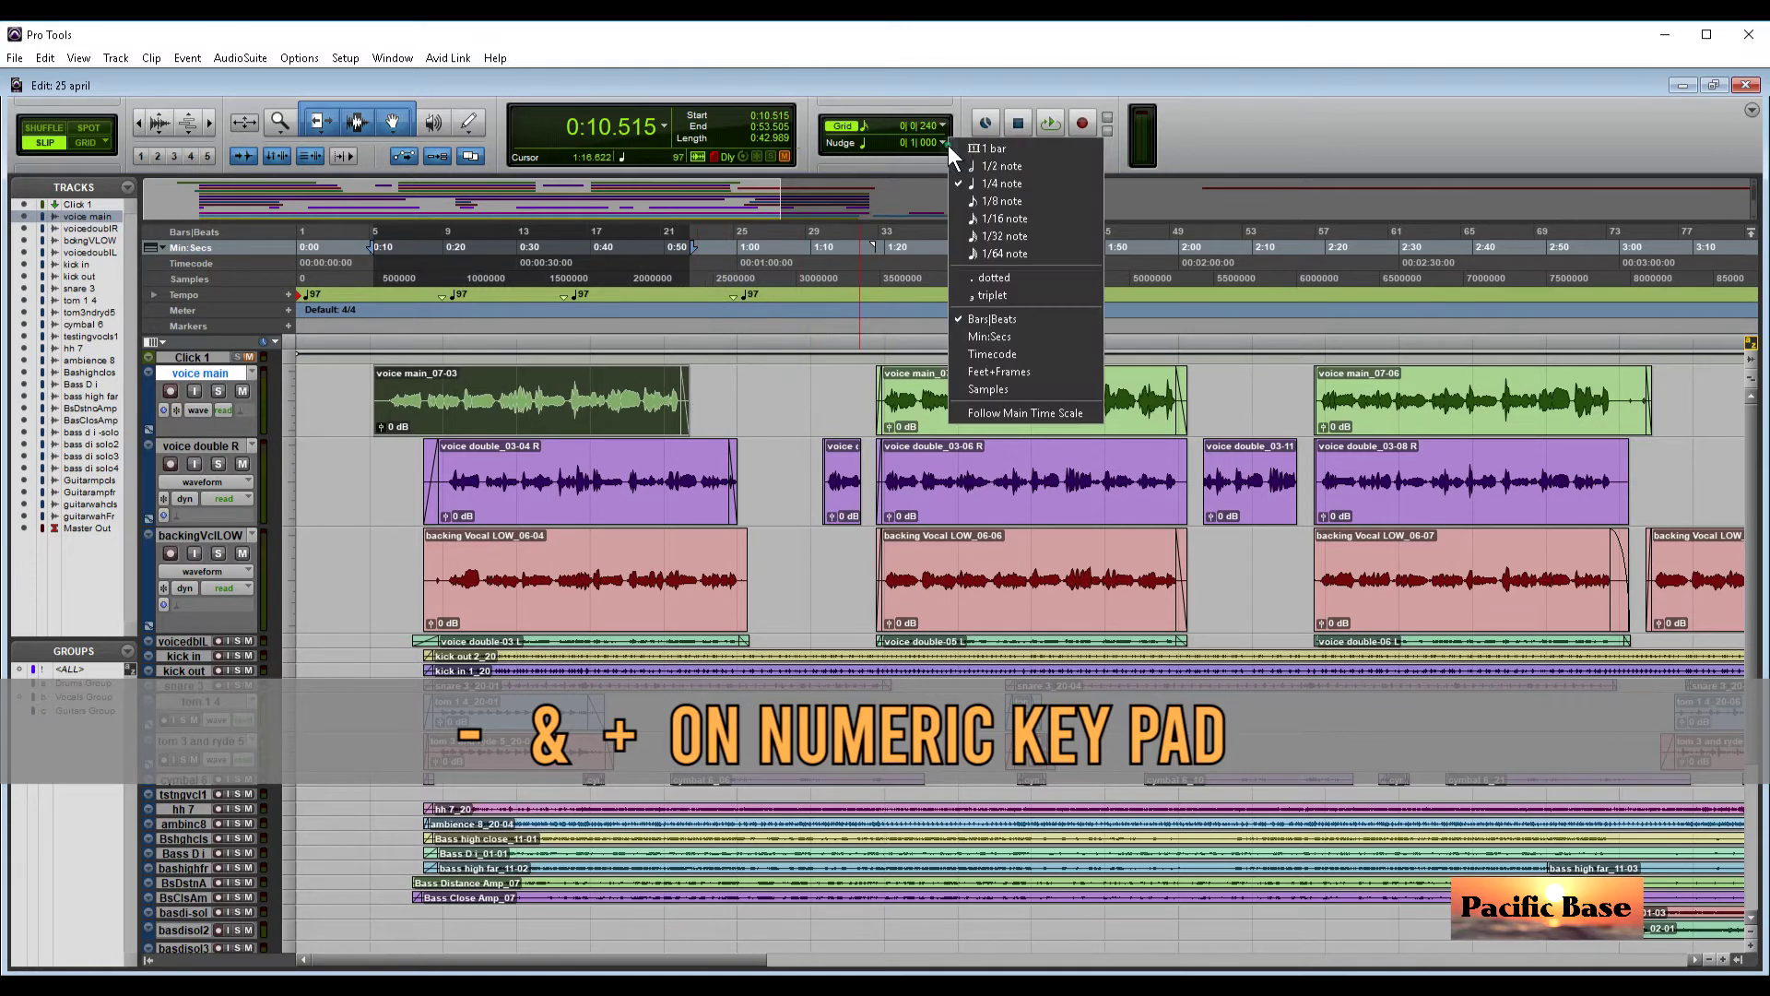
left_click(998, 251)
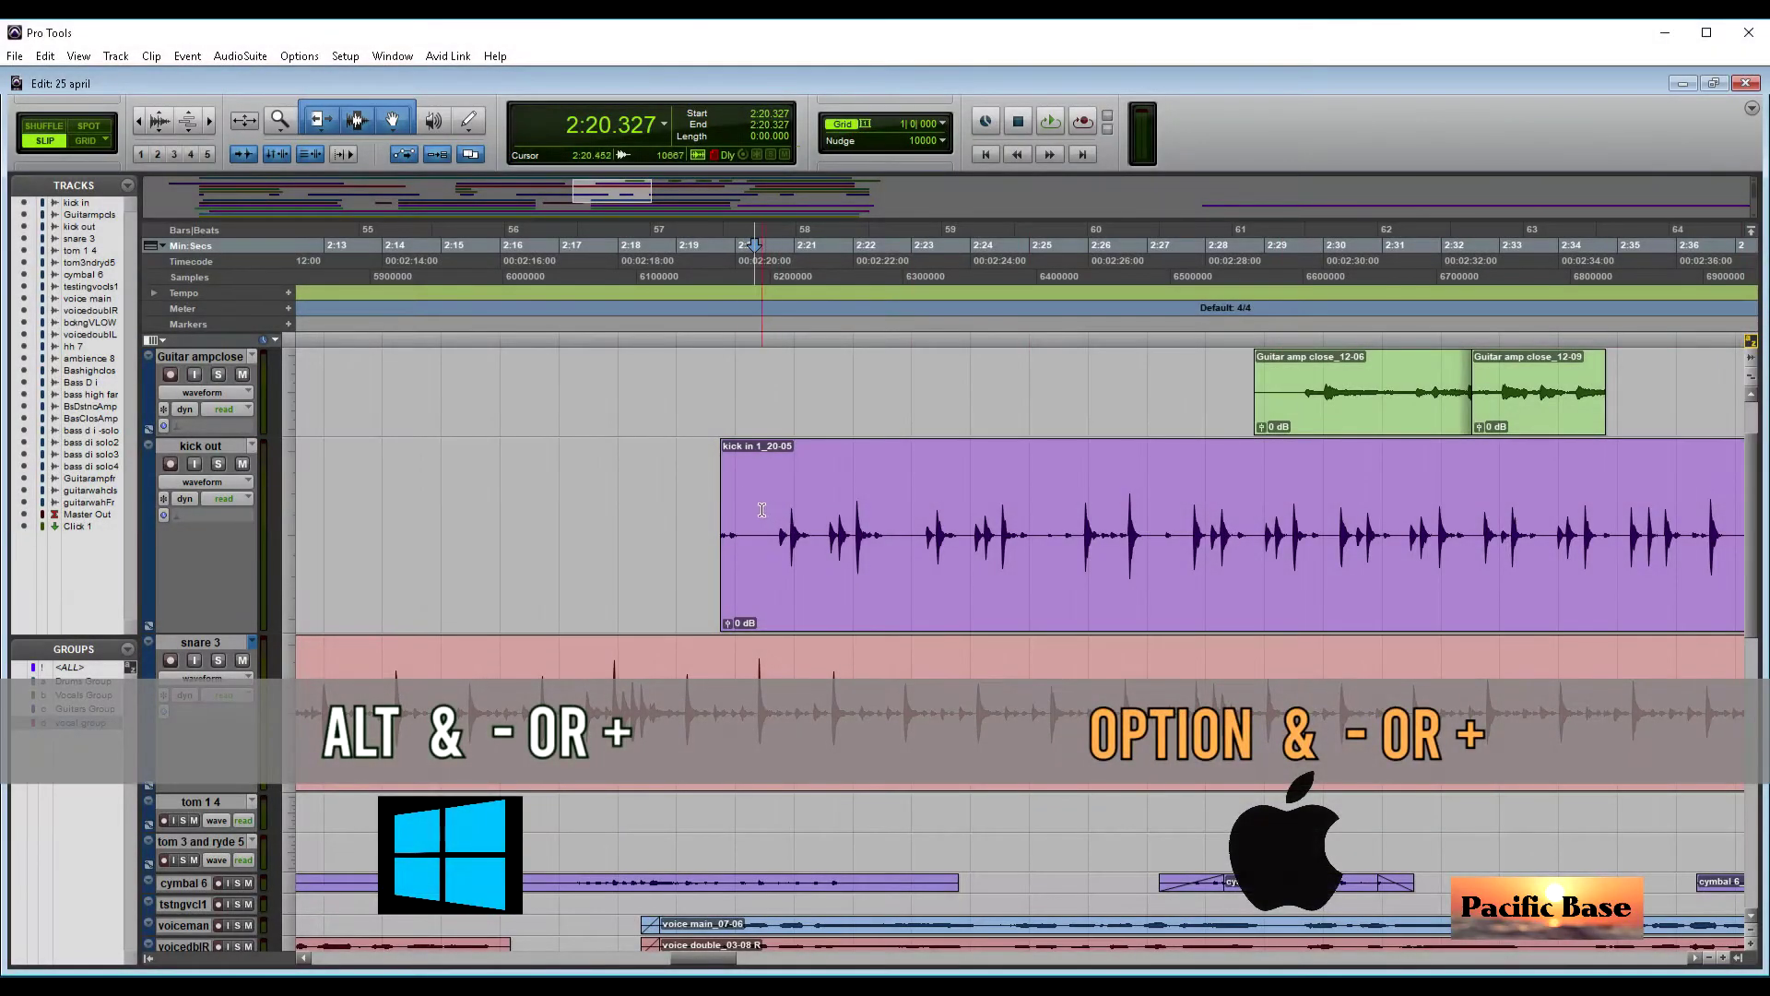
Step: Nudge the kick in 1_20-05 clip earlier twice and back once, to about 2:16.340
left_click(745, 553)
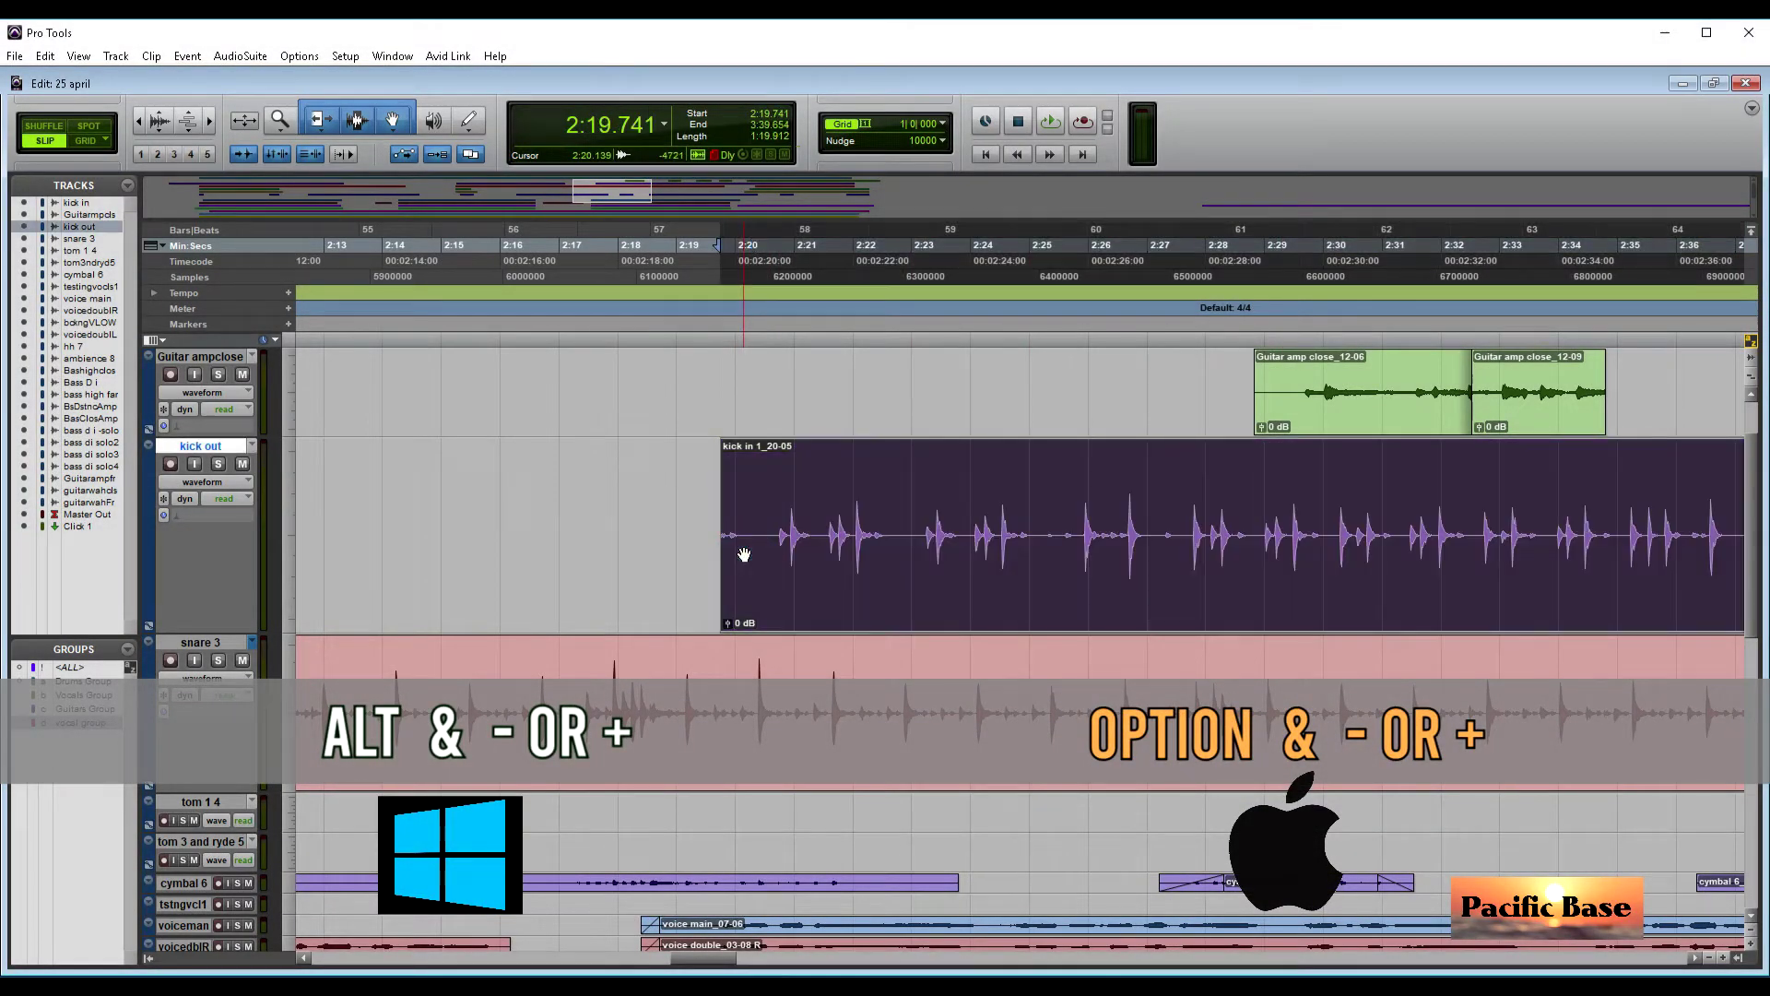
key("alt+minus")
key("alt+minus")
key("alt+minus")
key("alt+minus")
key("alt+minus")
key("alt+minus")
key("alt+minus")
key("alt+minus")
key("alt+minus")
key("alt+minus")
key("alt+minus")
key("alt+minus")
key("alt+minus")
key("alt+minus")
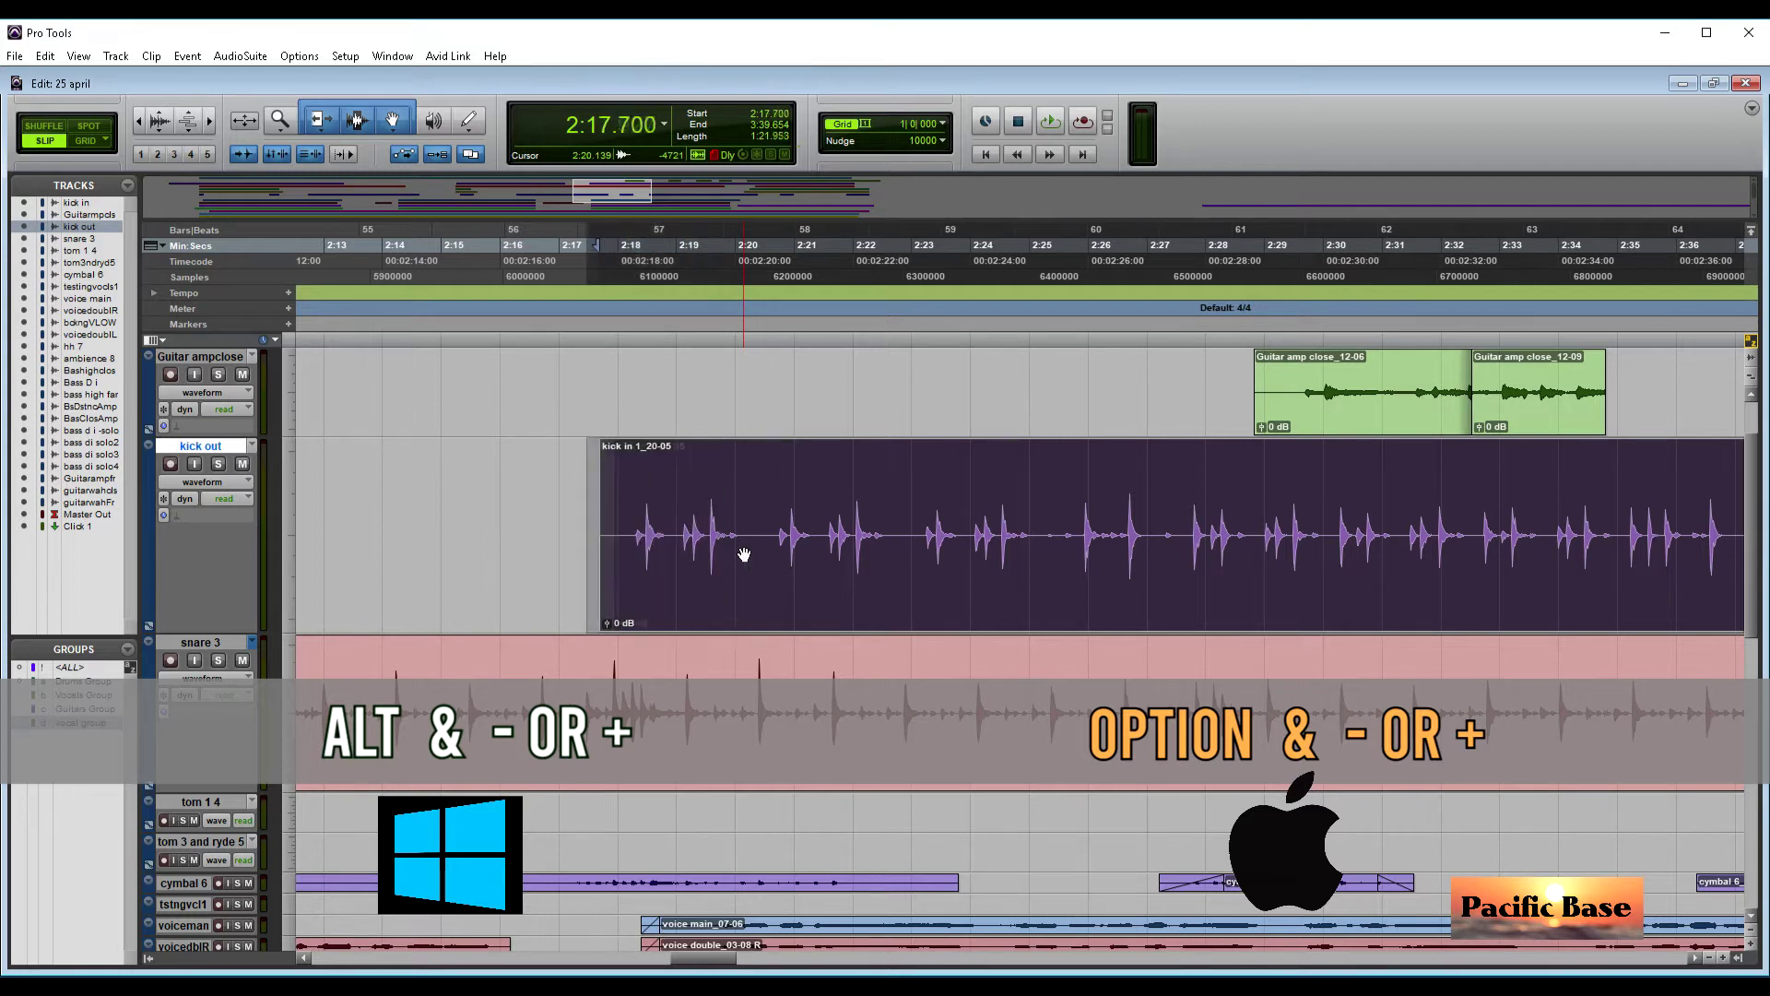
key("alt+minus")
key("alt+minus")
key("alt+plus")
key("alt+plus")
key("alt+plus")
key("alt+plus")
key("alt+plus")
key("alt+plus")
key("alt+plus")
key("alt+plus")
key("alt+plus")
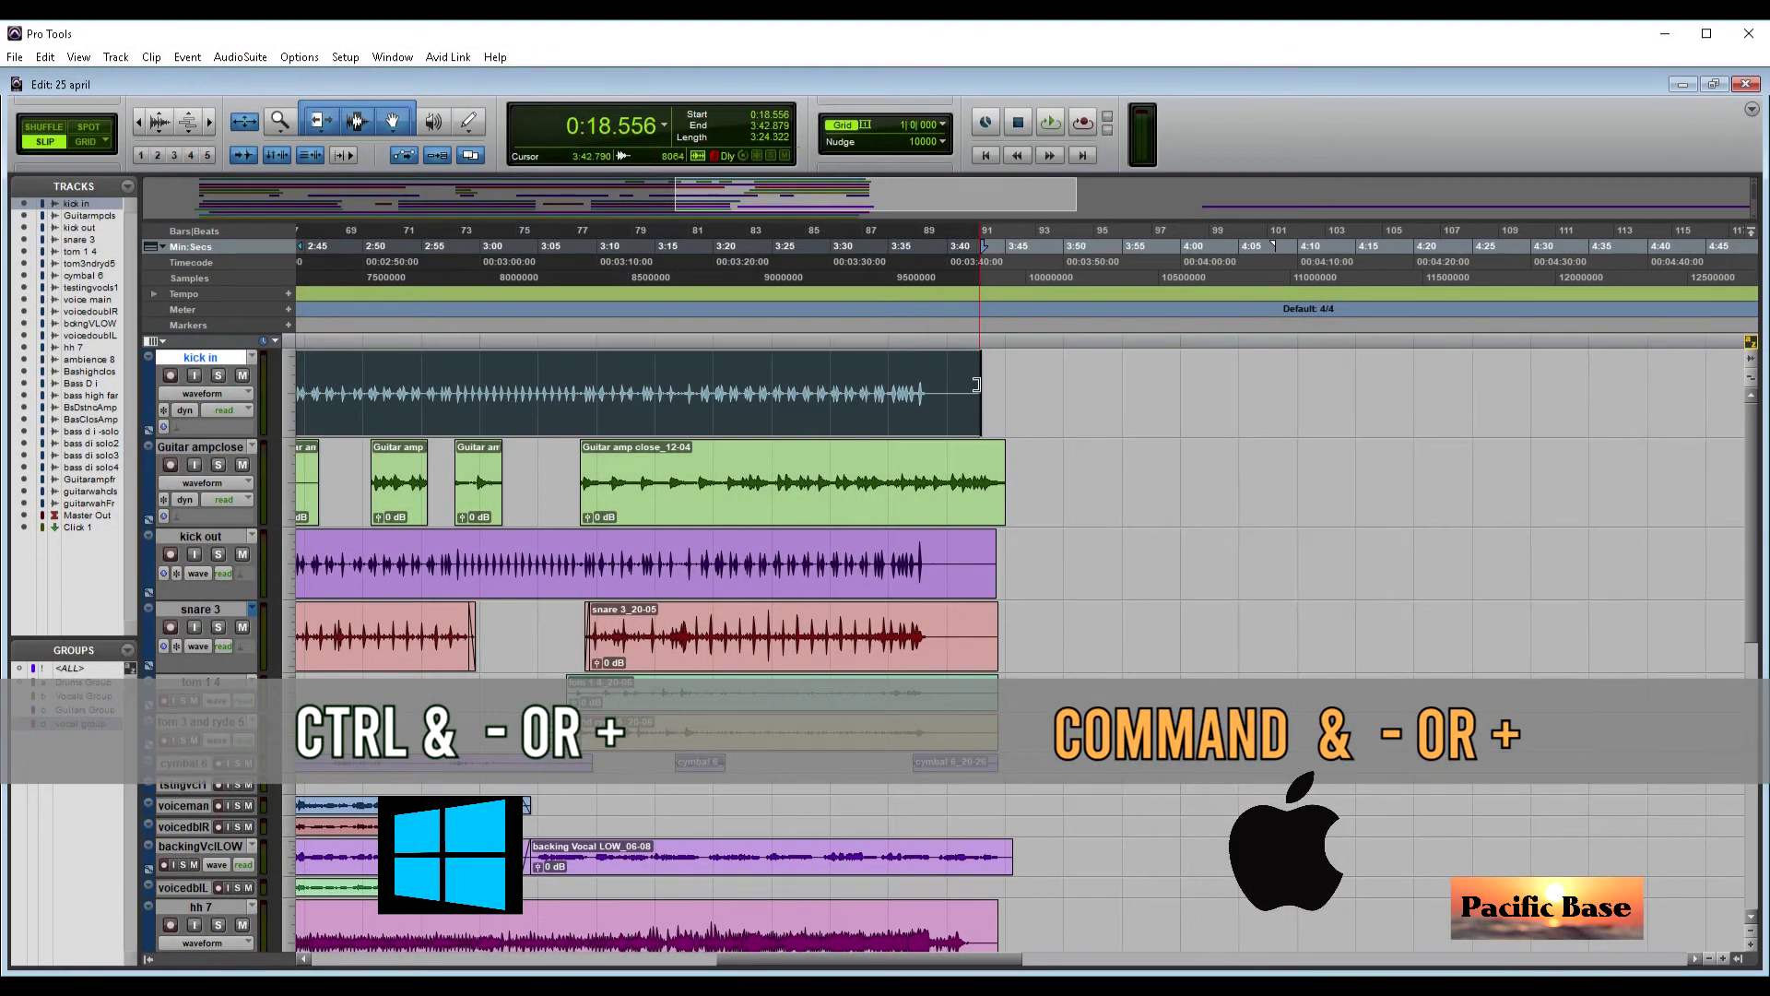
Step: Trim the kick in and kick out clip ends earlier and extend Guitar amp close_12-04's end later
key("ctrl+minus")
key("ctrl+minus")
key("ctrl+minus")
key("ctrl+minus")
key("ctrl+minus")
key("ctrl+minus")
key("ctrl+minus")
key("ctrl+minus")
key("ctrl+minus")
key("ctrl+minus")
key("ctrl+minus")
key("ctrl+minus")
key("ctrl+minus")
key("ctrl+minus")
key("ctrl+minus")
key("ctrl+minus")
key("ctrl+minus")
key("ctrl+minus")
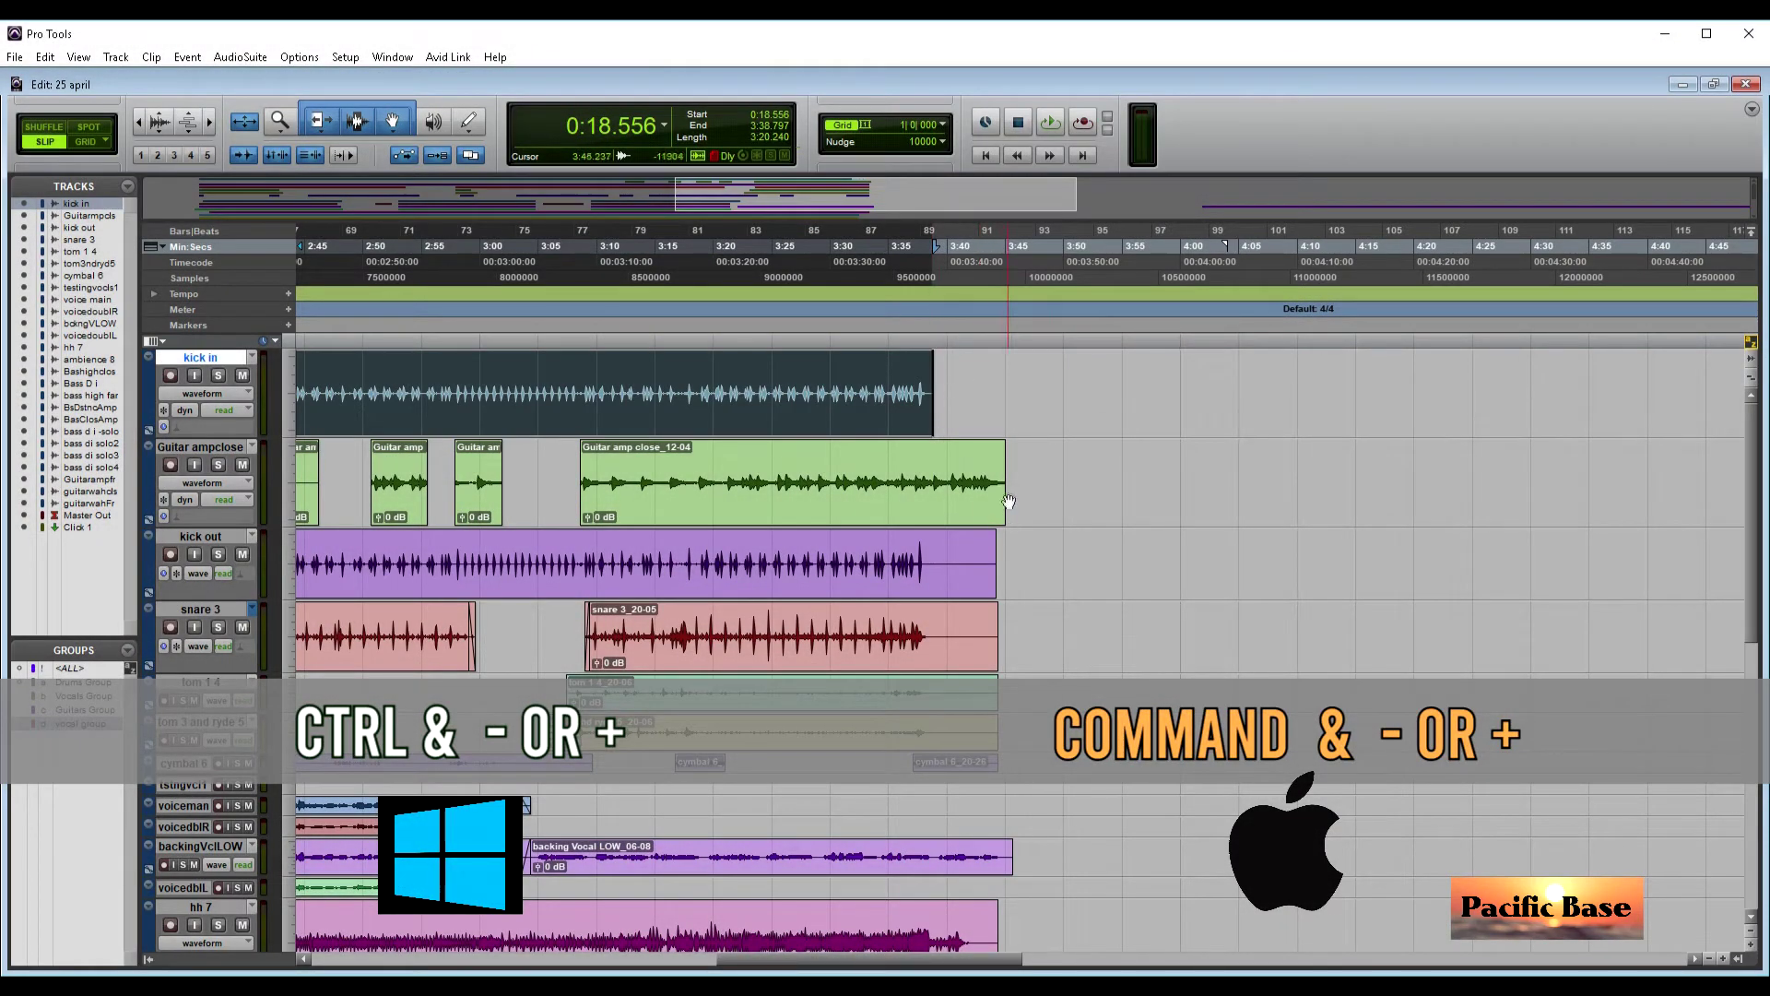
left_click(1004, 473)
key("ctrl+minus")
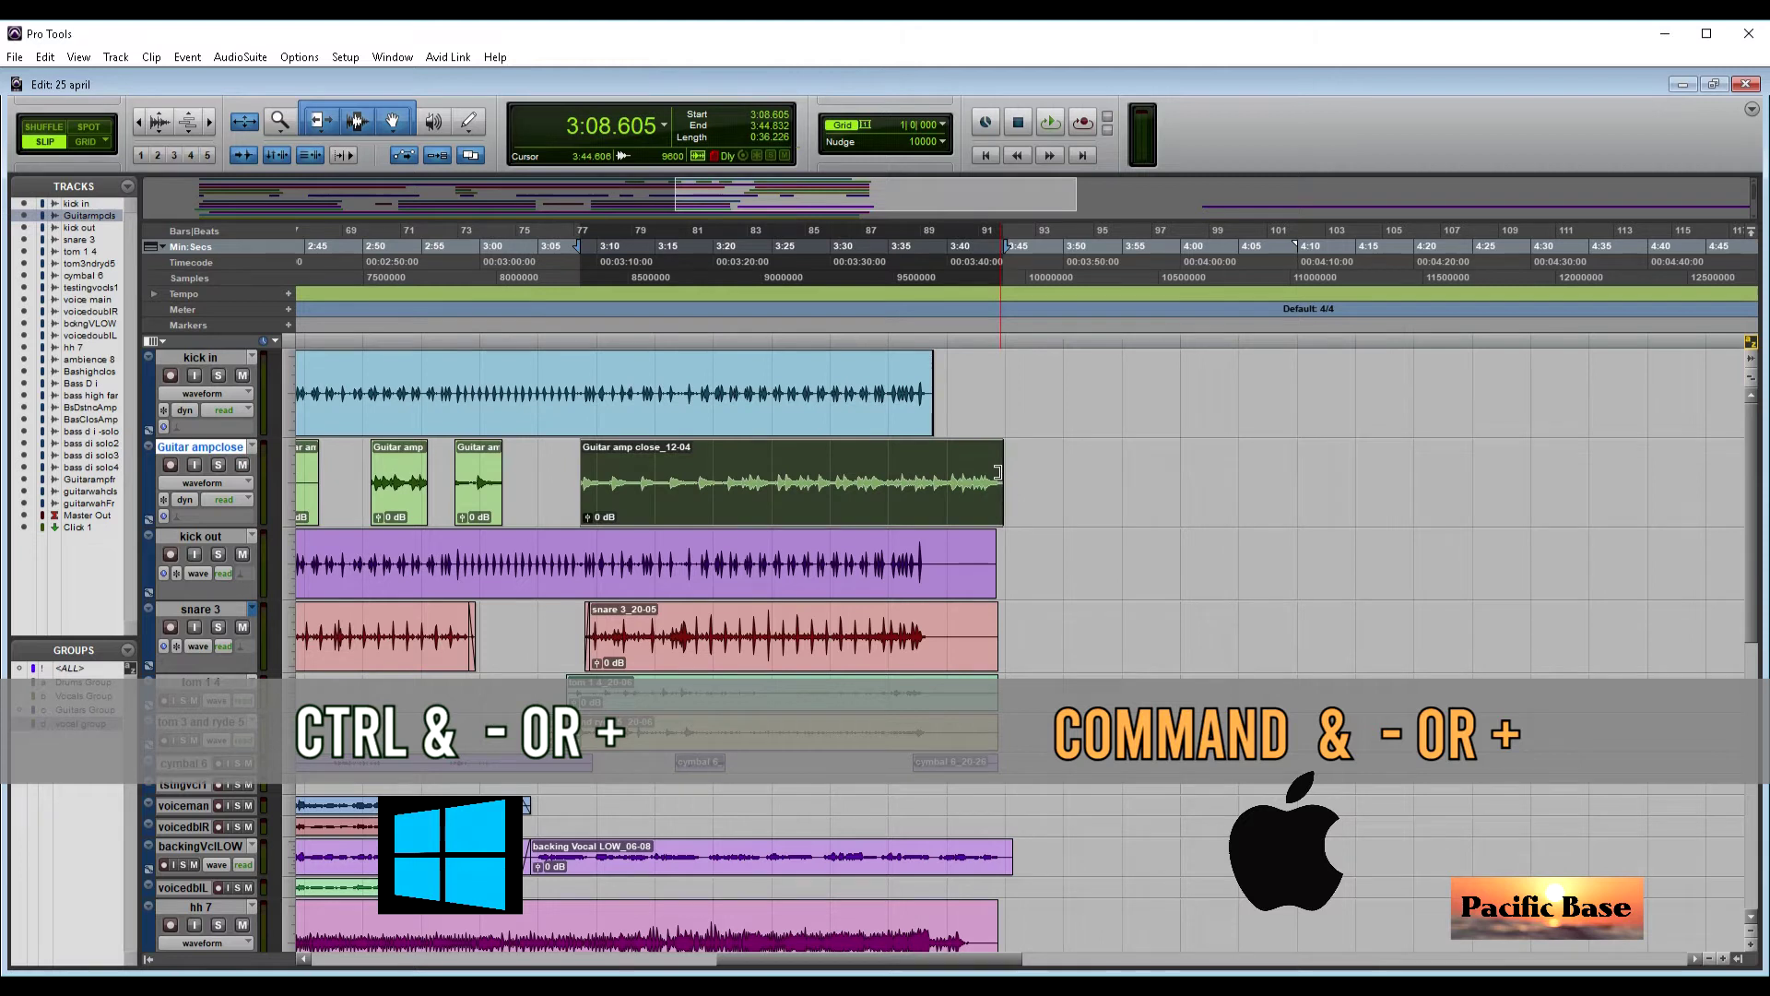
key("ctrl+plus")
key("ctrl+plus")
key("ctrl+plus")
key("ctrl+plus")
key("ctrl+plus")
key("ctrl+plus")
key("ctrl+plus")
key("ctrl+plus")
key("ctrl+plus")
key("ctrl+plus")
key("ctrl+plus")
key("ctrl+plus")
key("ctrl+plus")
key("ctrl+plus")
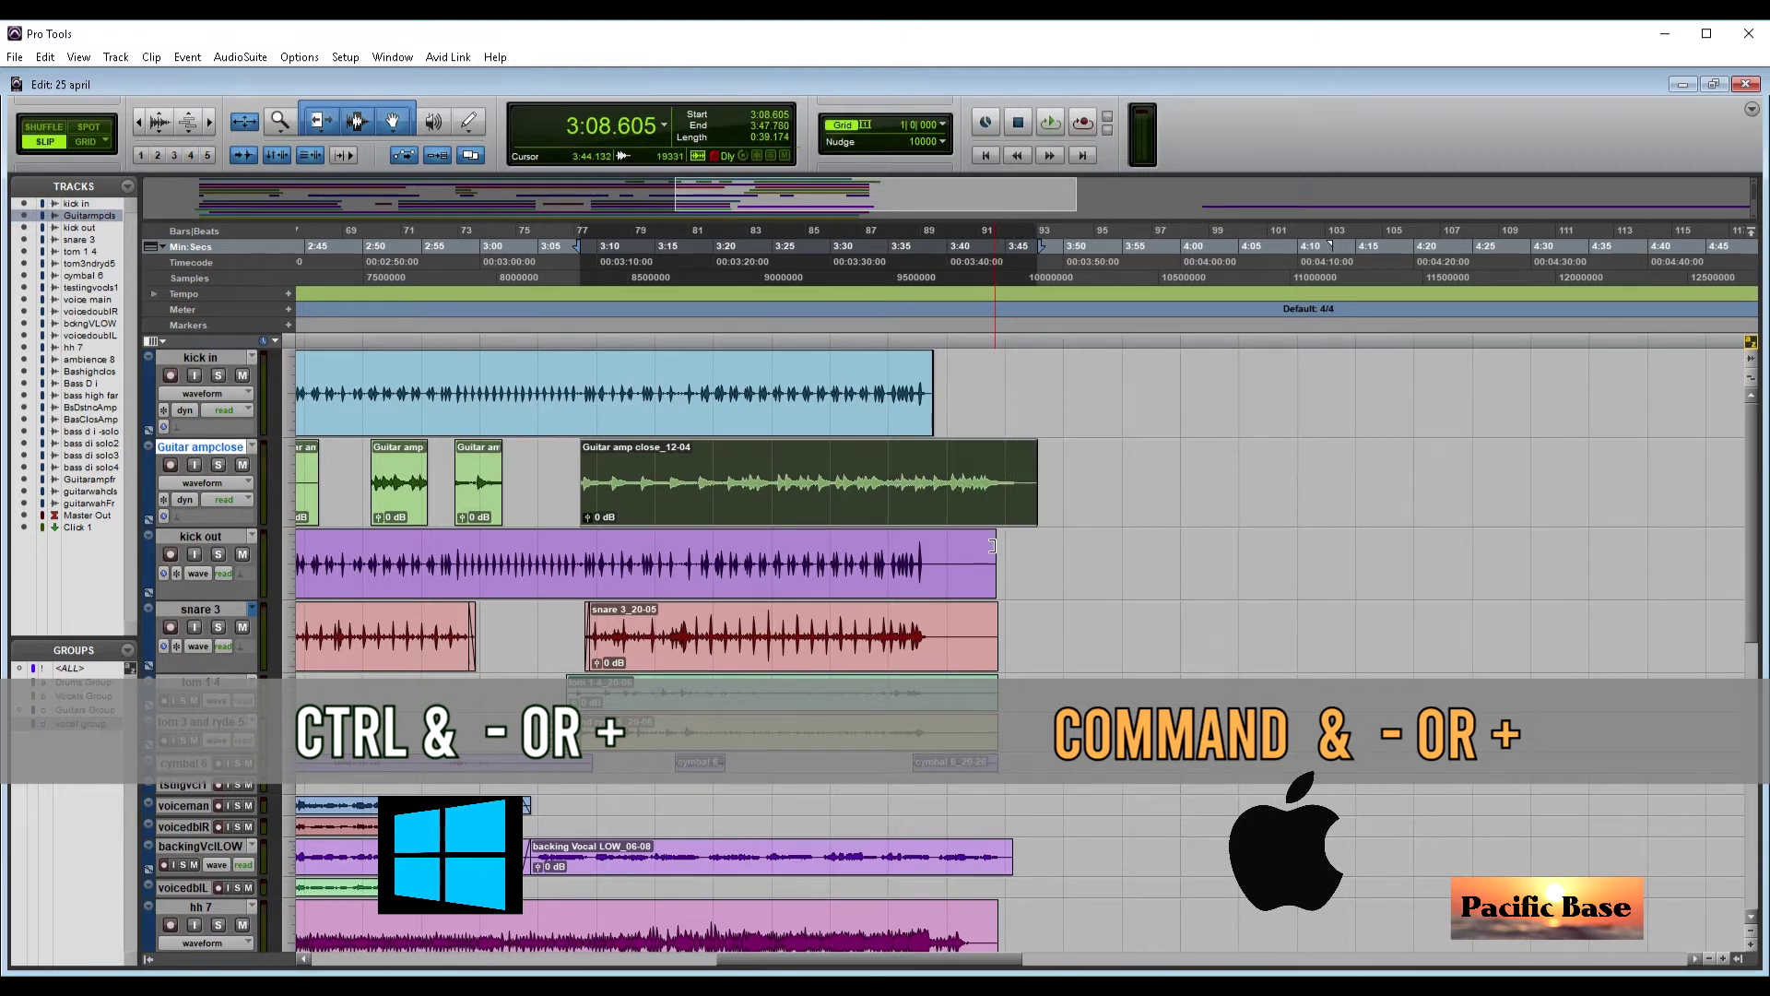
left_click(993, 546)
key("ctrl+minus")
key("ctrl+minus")
key("ctrl+minus")
key("ctrl+minus")
key("ctrl+minus")
key("ctrl+minus")
key("ctrl+minus")
key("ctrl+minus")
key("ctrl+minus")
key("ctrl+minus")
key("ctrl+minus")
key("ctrl+minus")
key("ctrl+minus")
key("ctrl+minus")
key("ctrl+minus")
key("ctrl+minus")
key("ctrl+minus")
key("ctrl+minus")
key("ctrl+minus")
key("ctrl+minus")
key("ctrl+minus")
key("ctrl+minus")
left_click(985, 635)
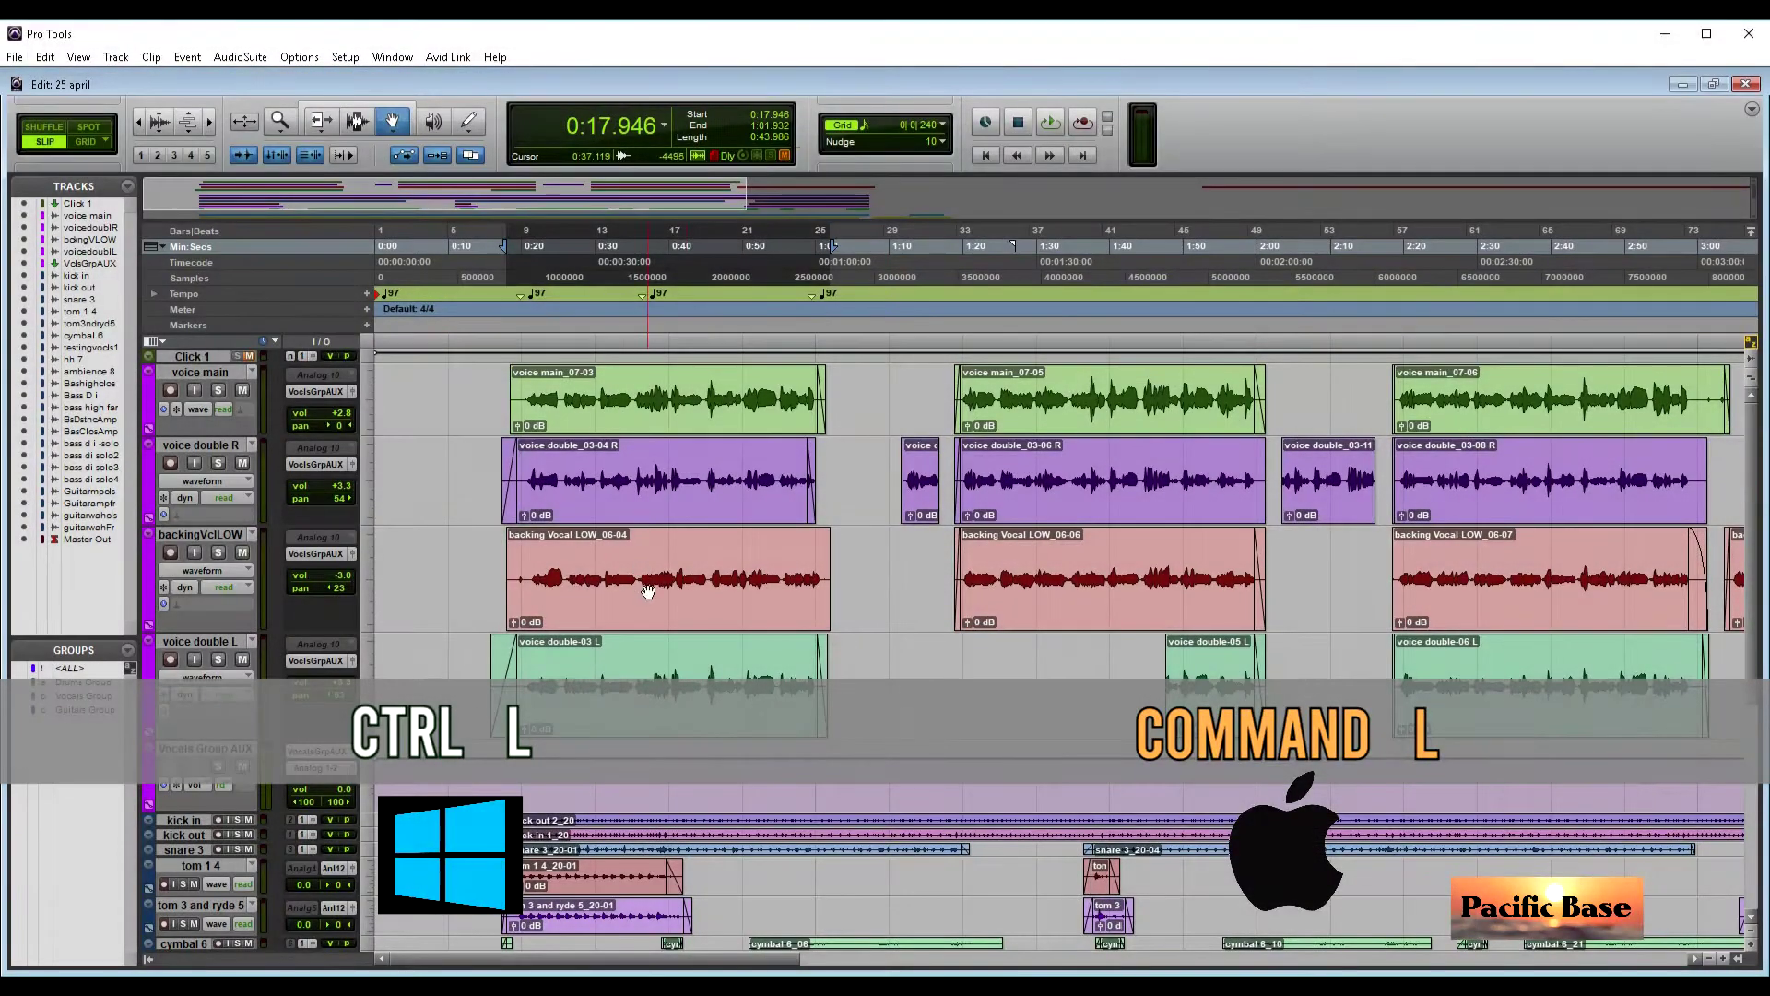
Step: Lock the backing Vocal LOW_06-04 clip, then cancel the locked-clip warning when dragging it
left_click(648, 590)
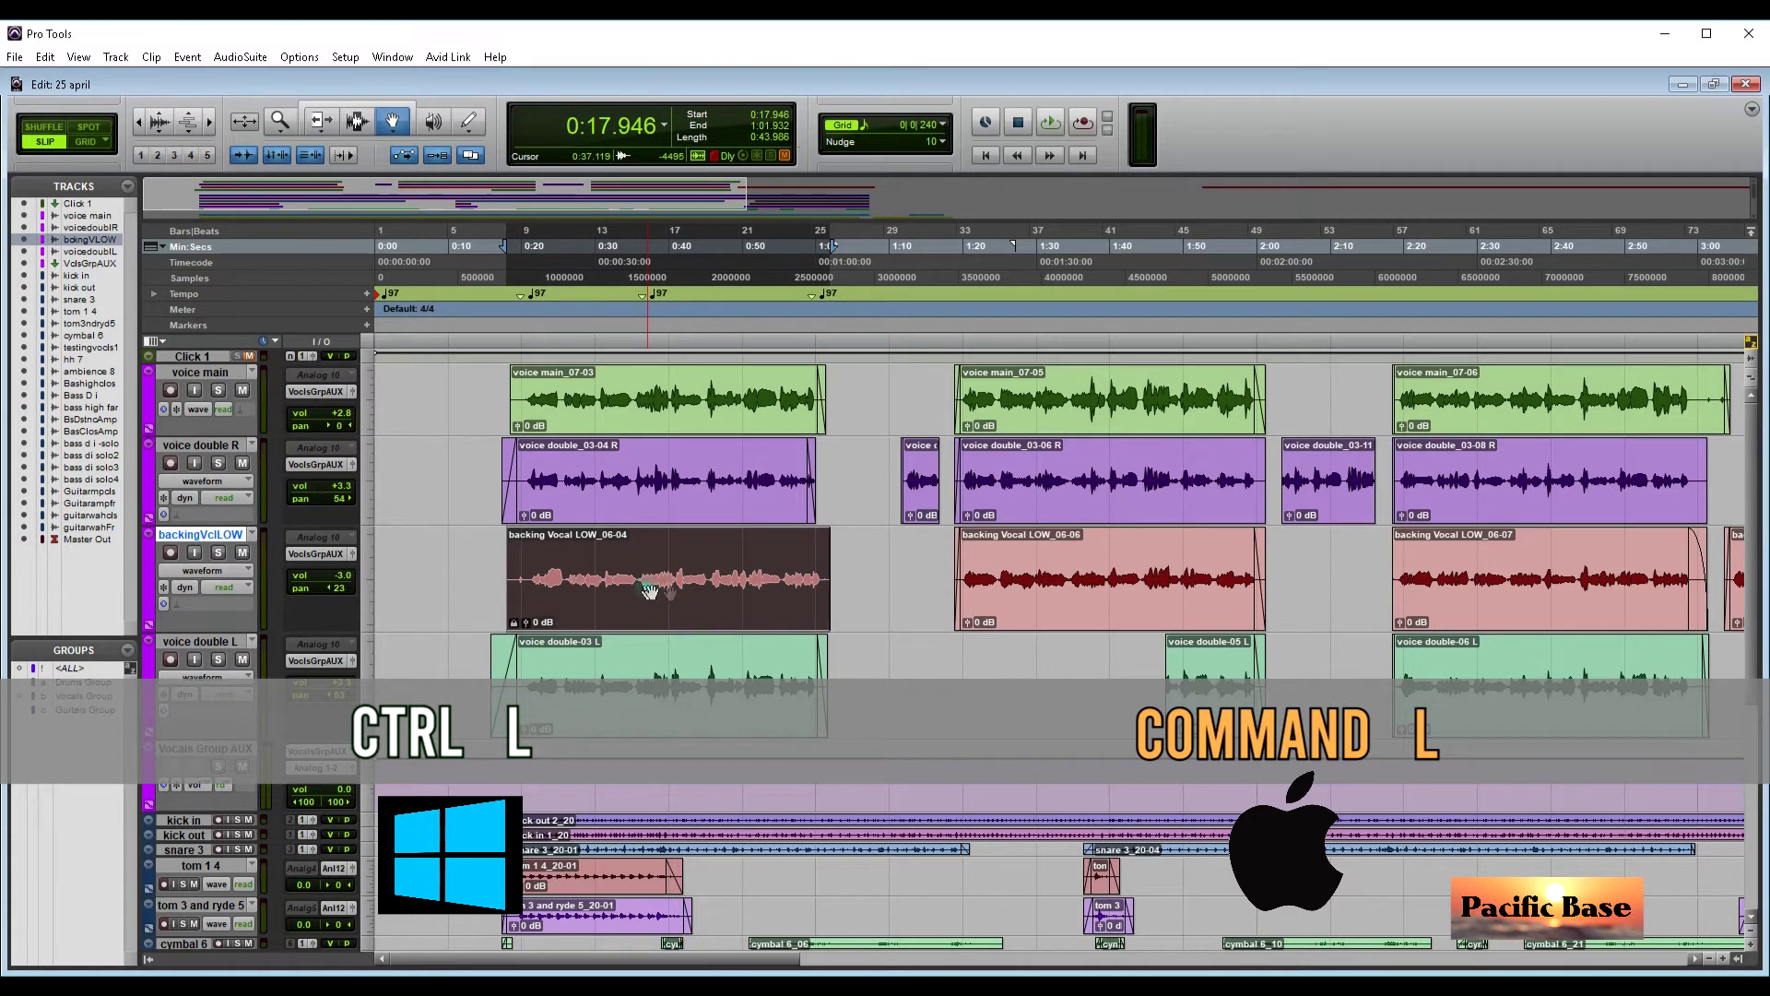
left_click_drag(648, 591, 745, 581)
left_click(961, 416)
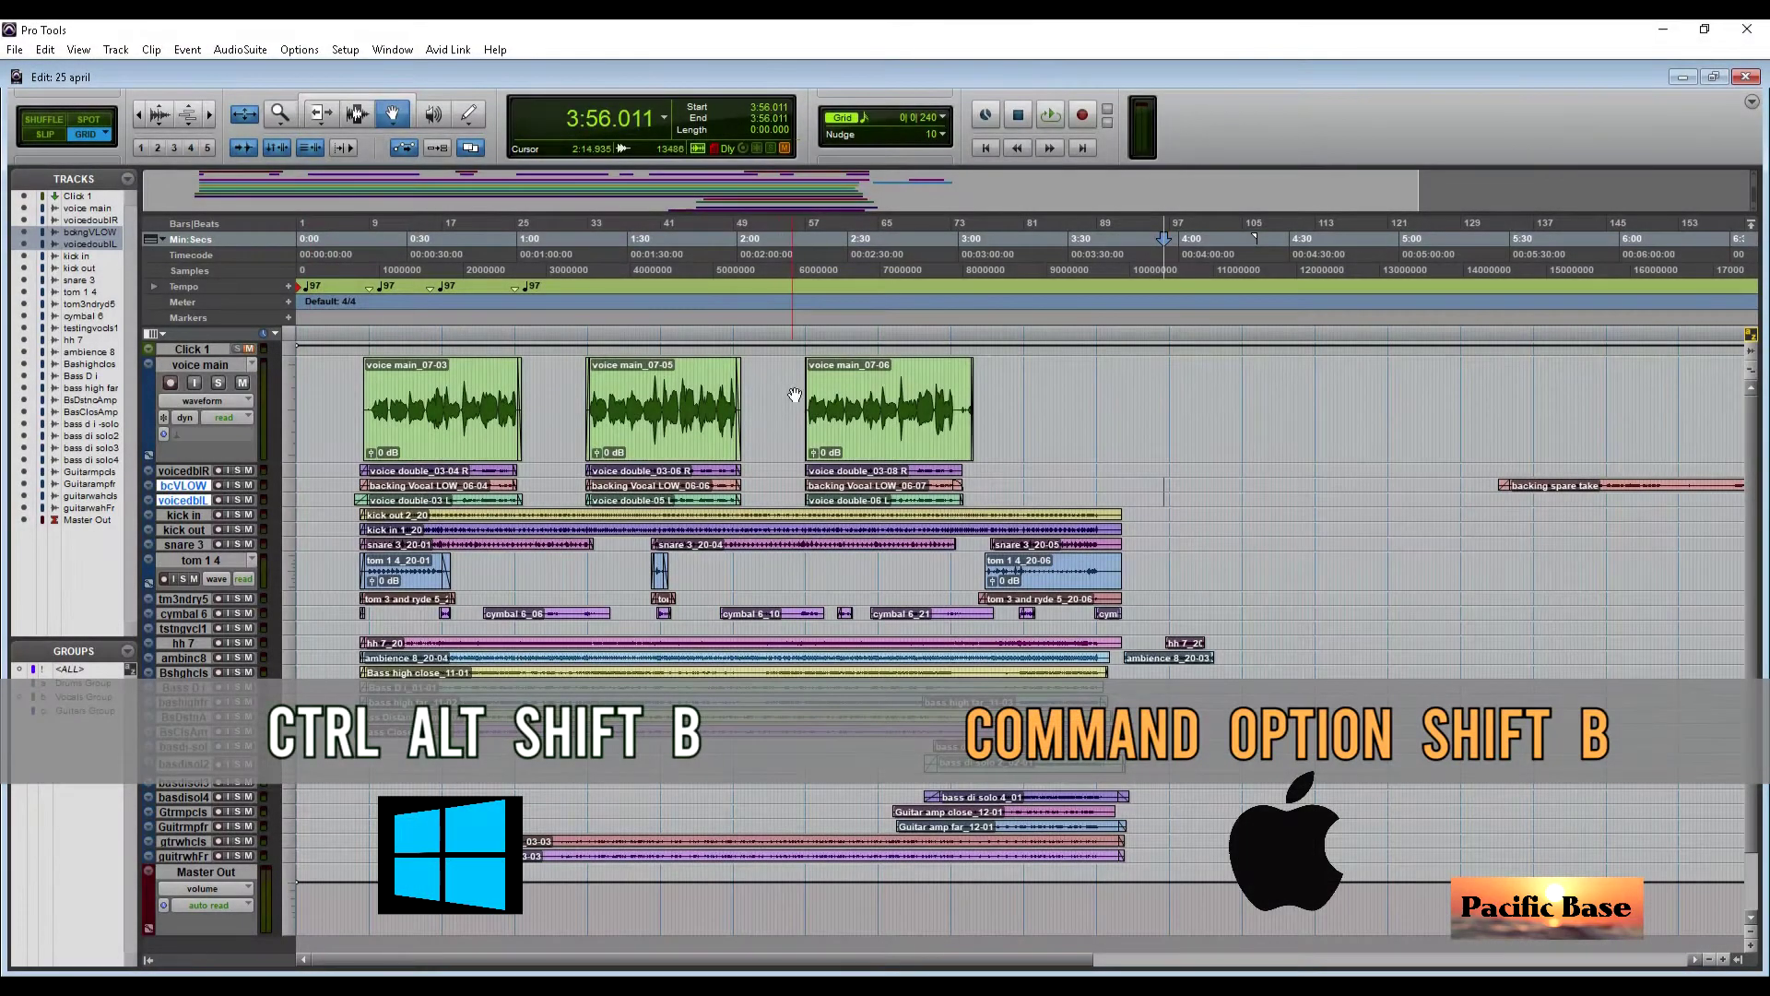
Step: Track-bounce the voice main_07-06 clip to 16-bit, 44.1 kHz WAV prefixed 'tom ok'
left_click(834, 383)
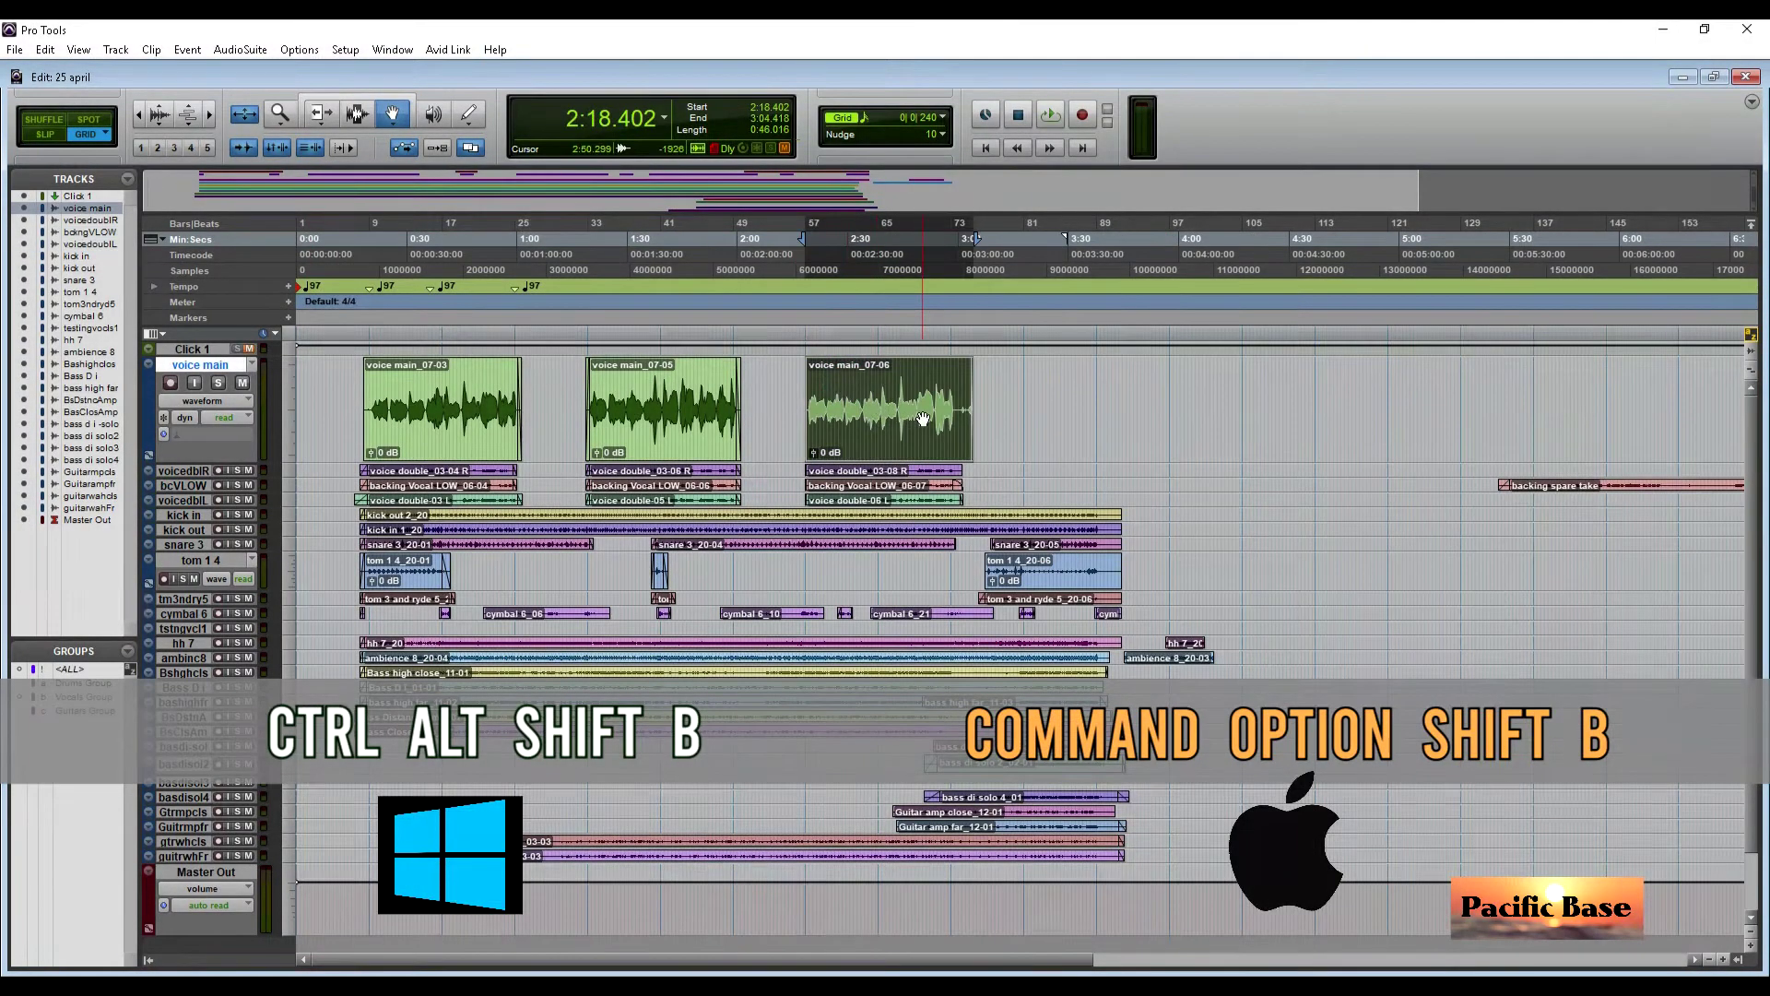
key("ctrl+alt+shift+b")
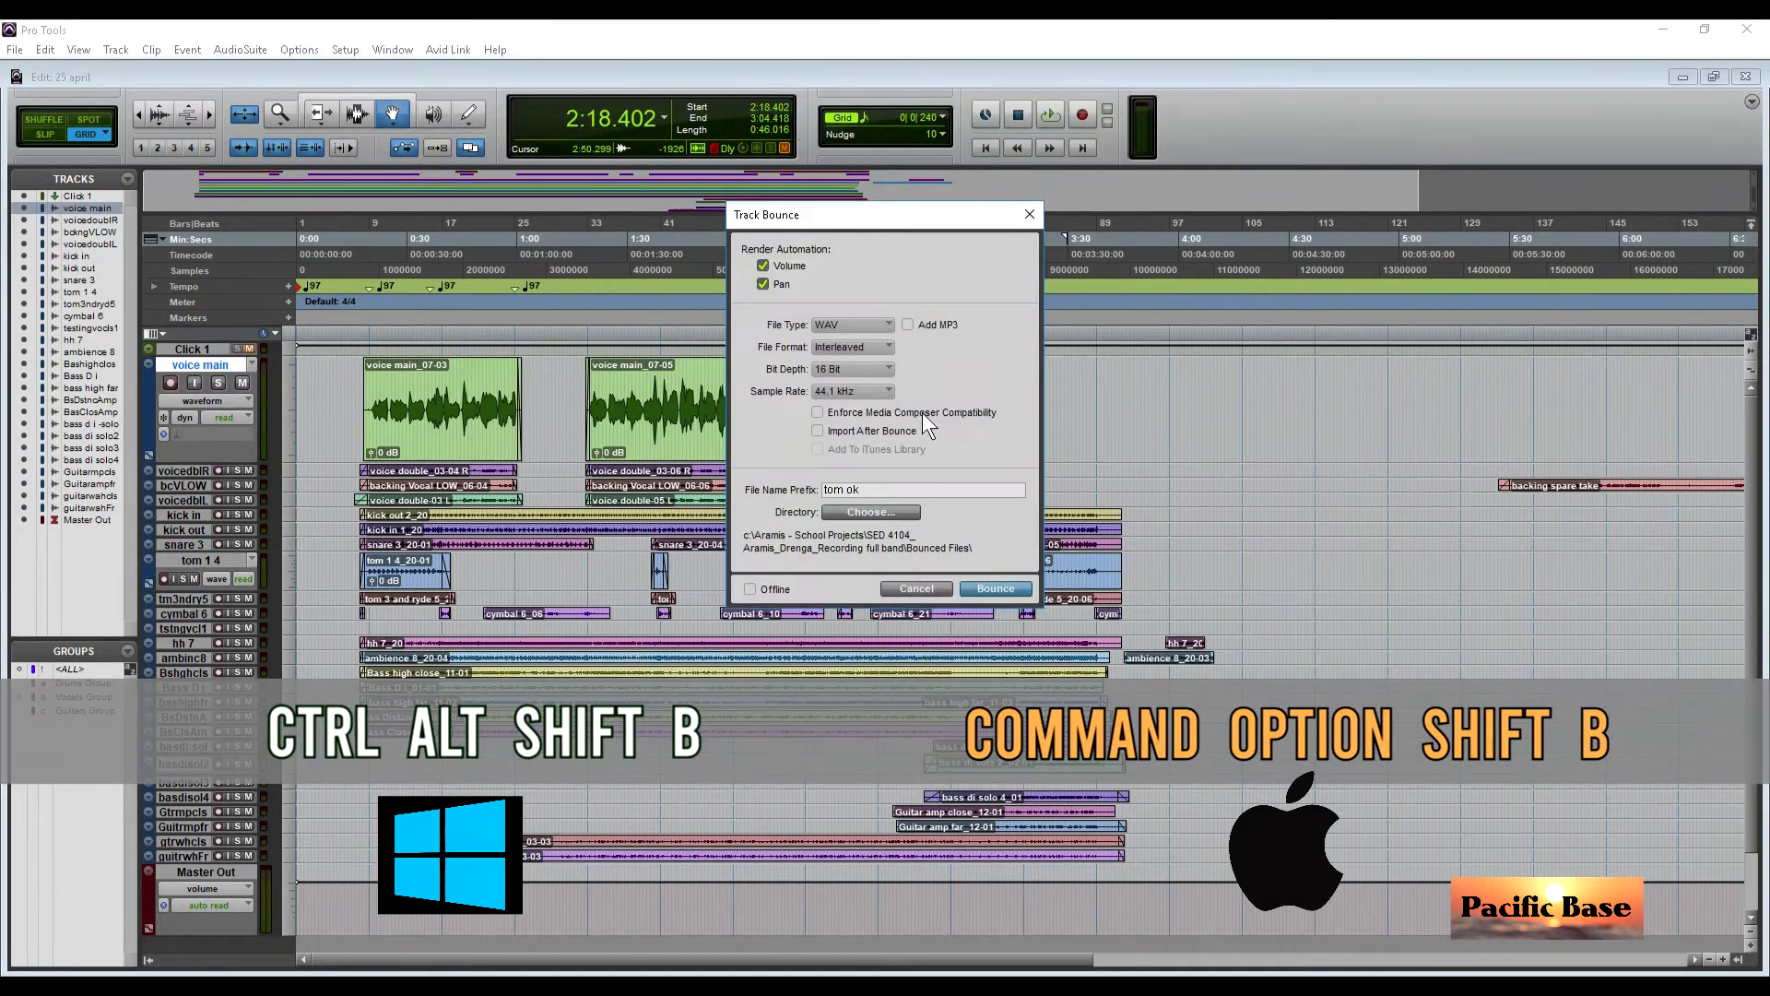
left_click(1010, 590)
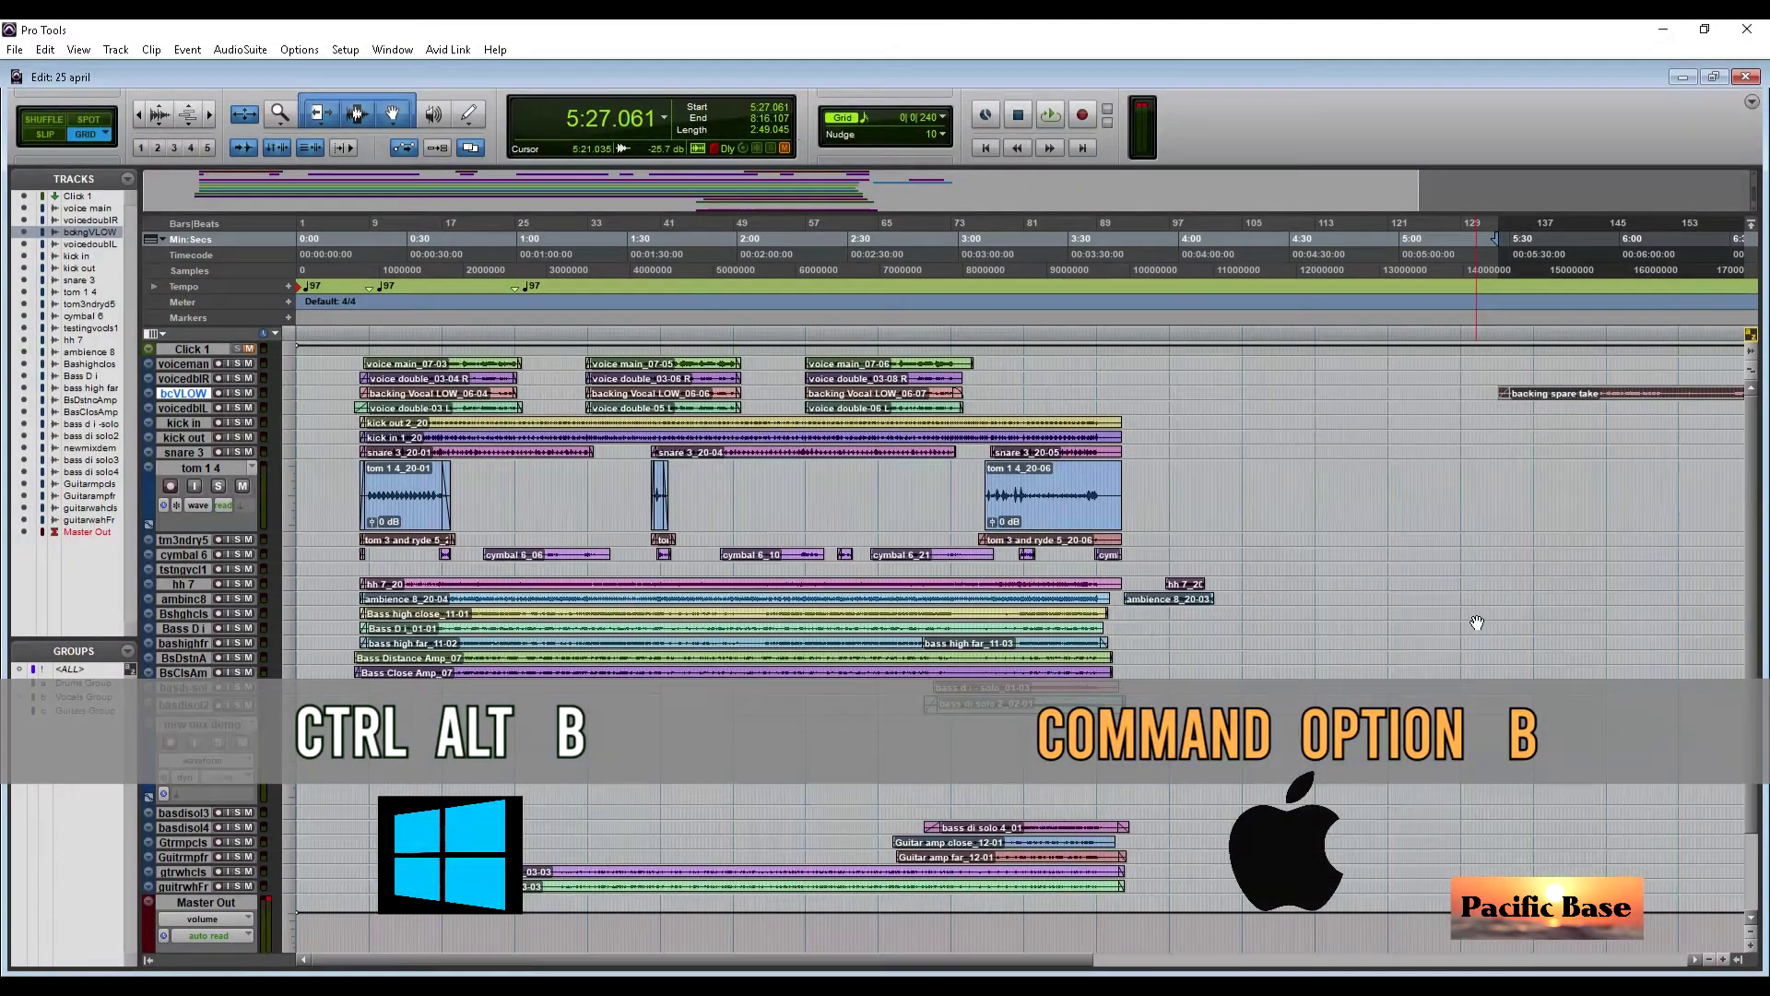
Step: Bounce the stereo Analogue 1-2 mix to the WAV file 'test 2222_1'
key("ctrl+alt+b")
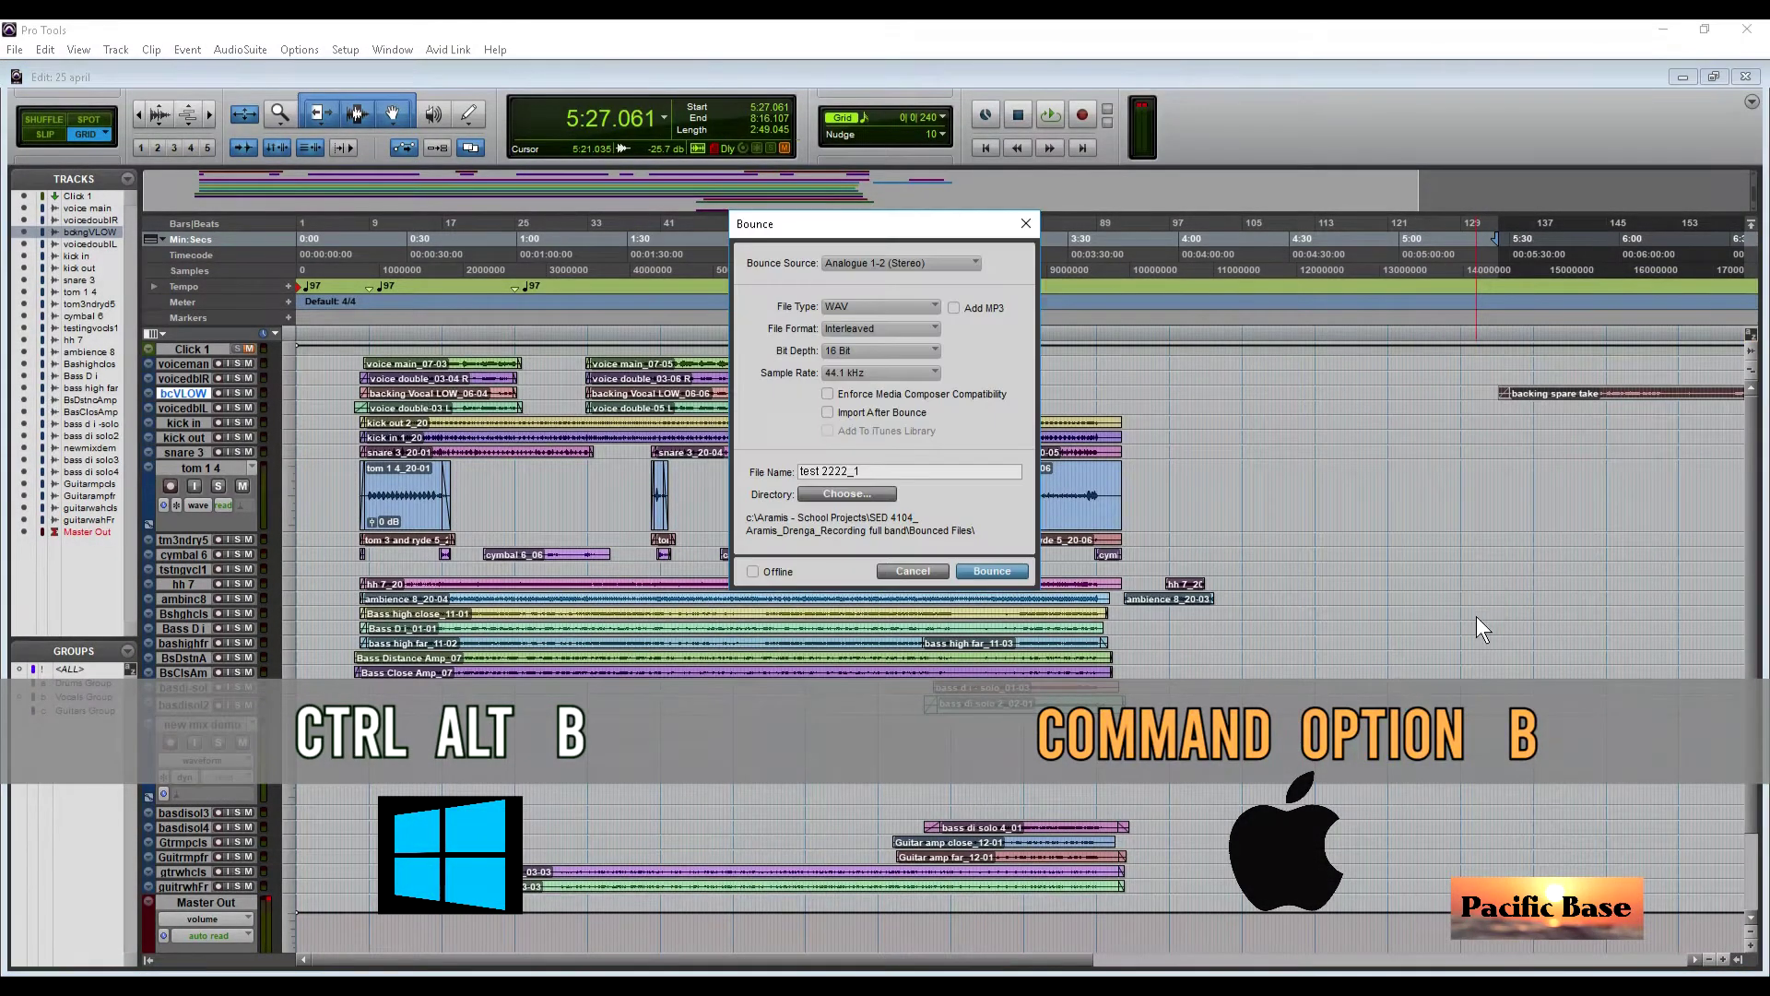
left_click(989, 572)
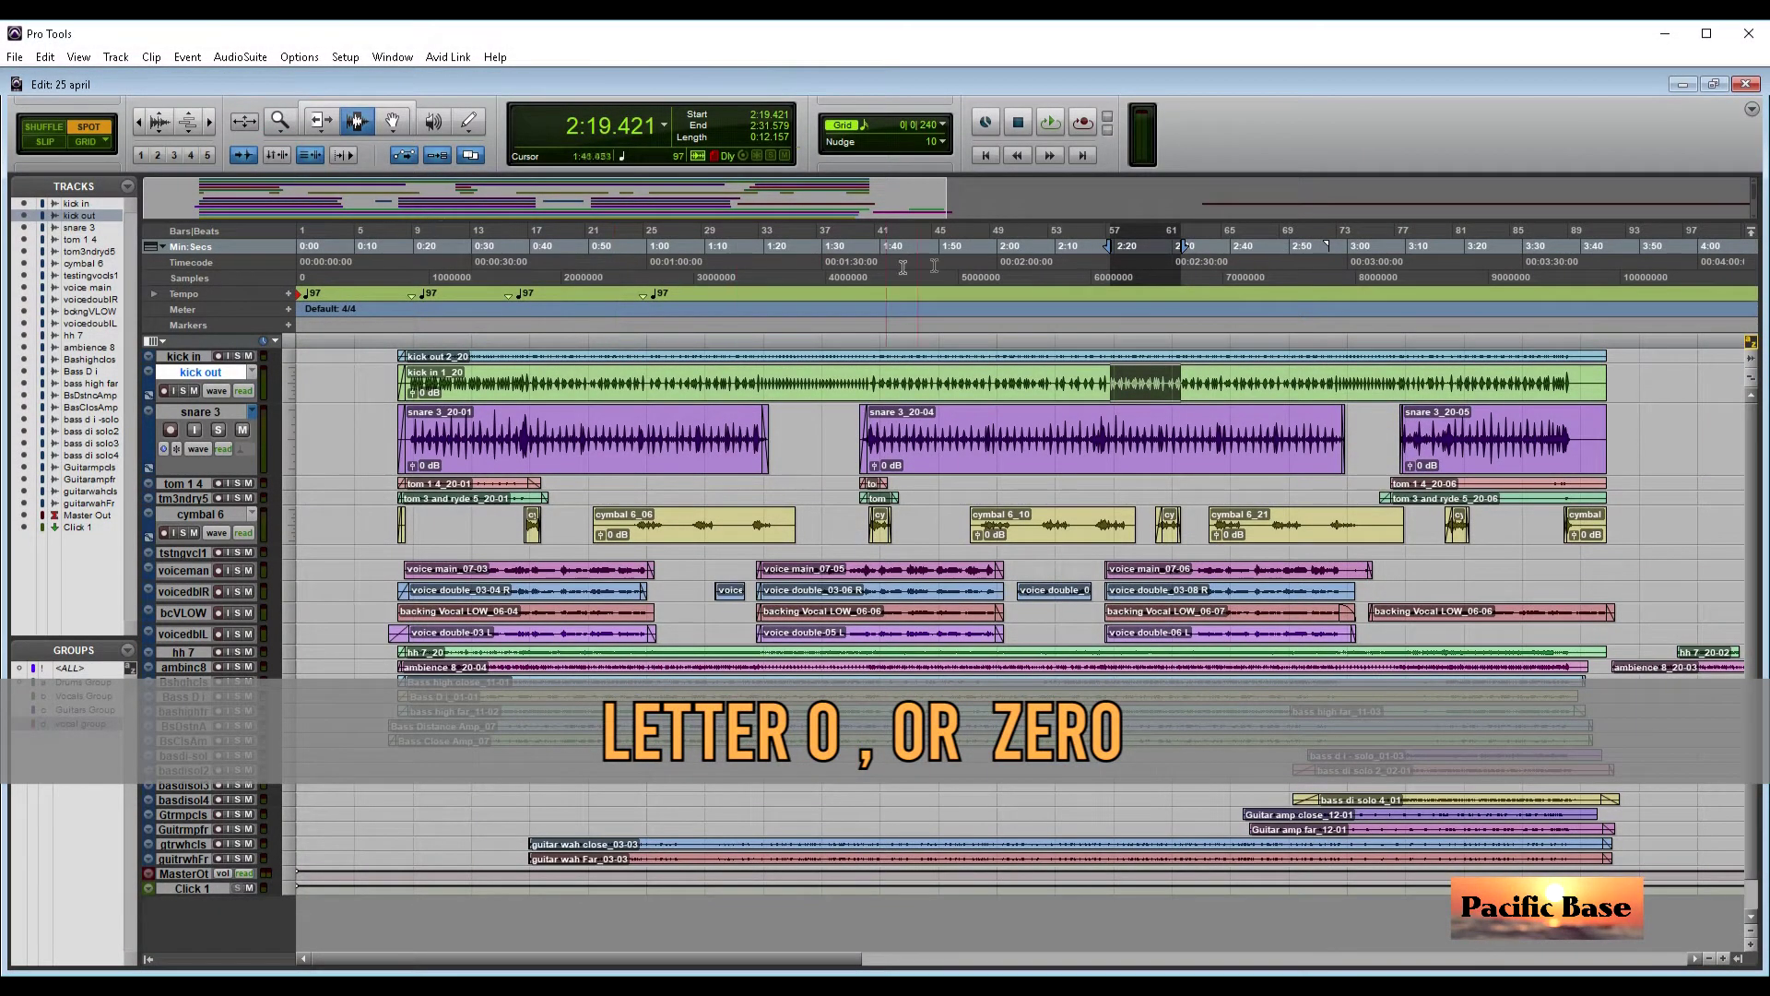
Step: Select 2:17–2:32 on the kick out track, match timeline and edit selections, and play it
left_click(970, 258)
left_click(1104, 378)
left_click_drag(1104, 378, 1188, 380)
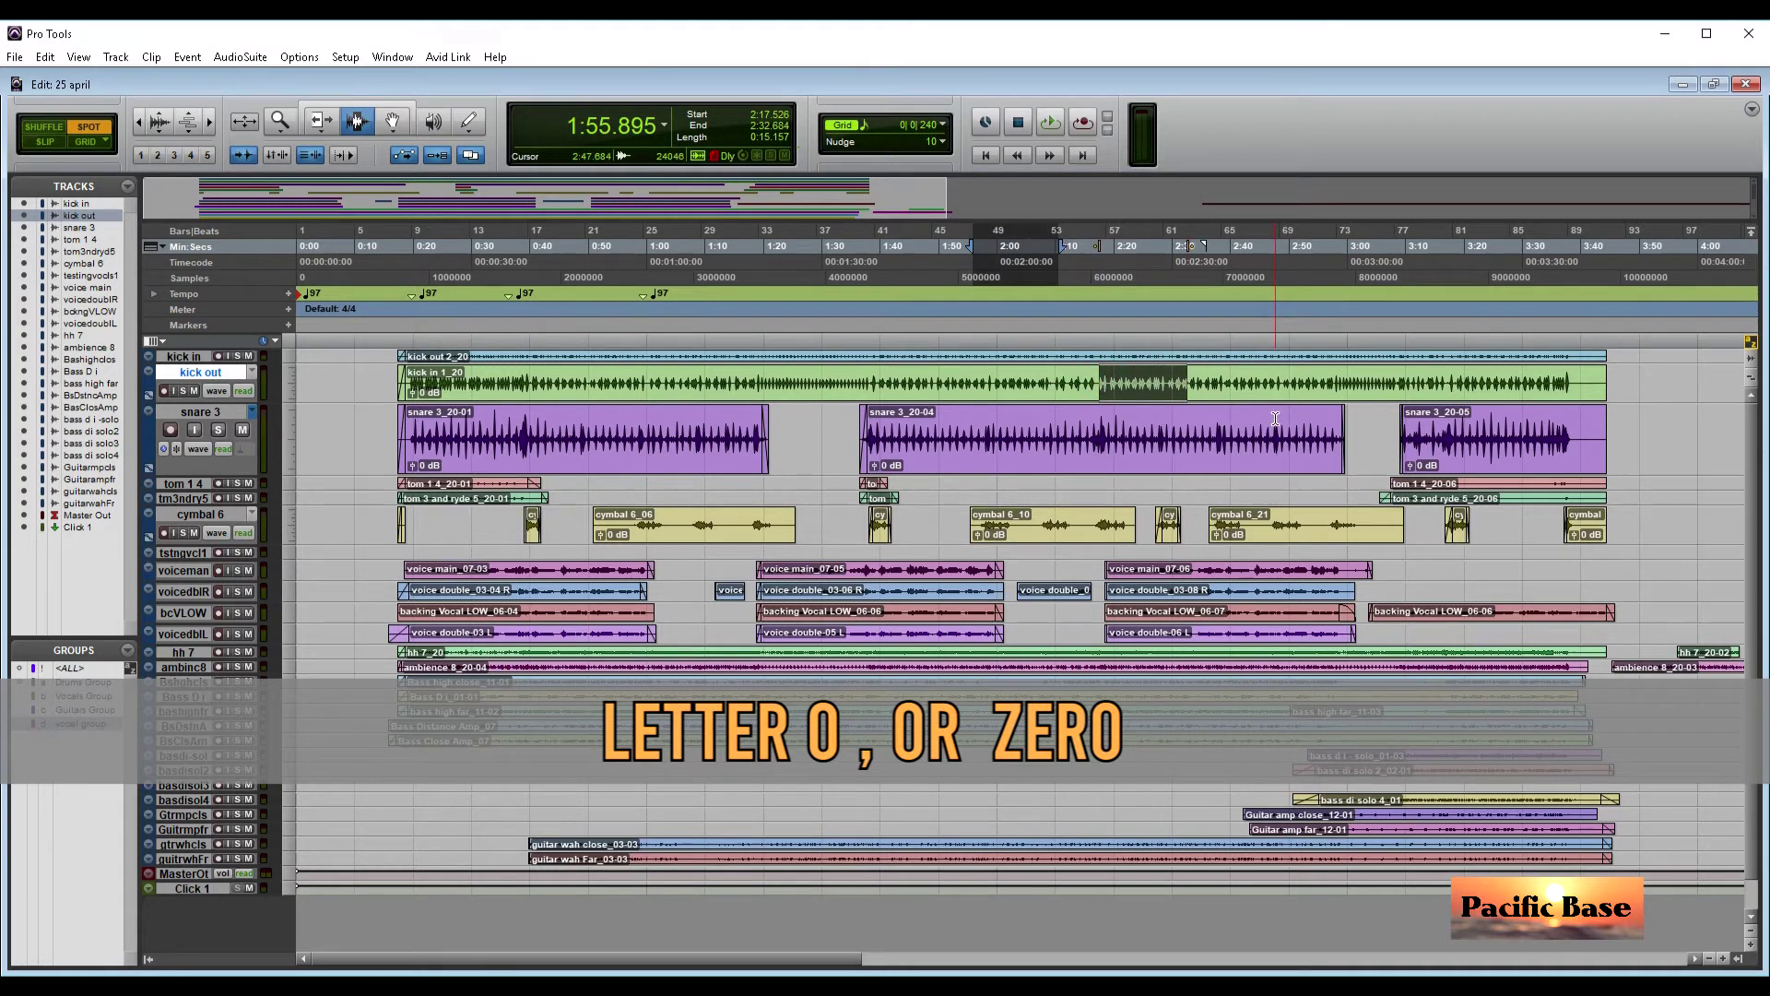
key("o")
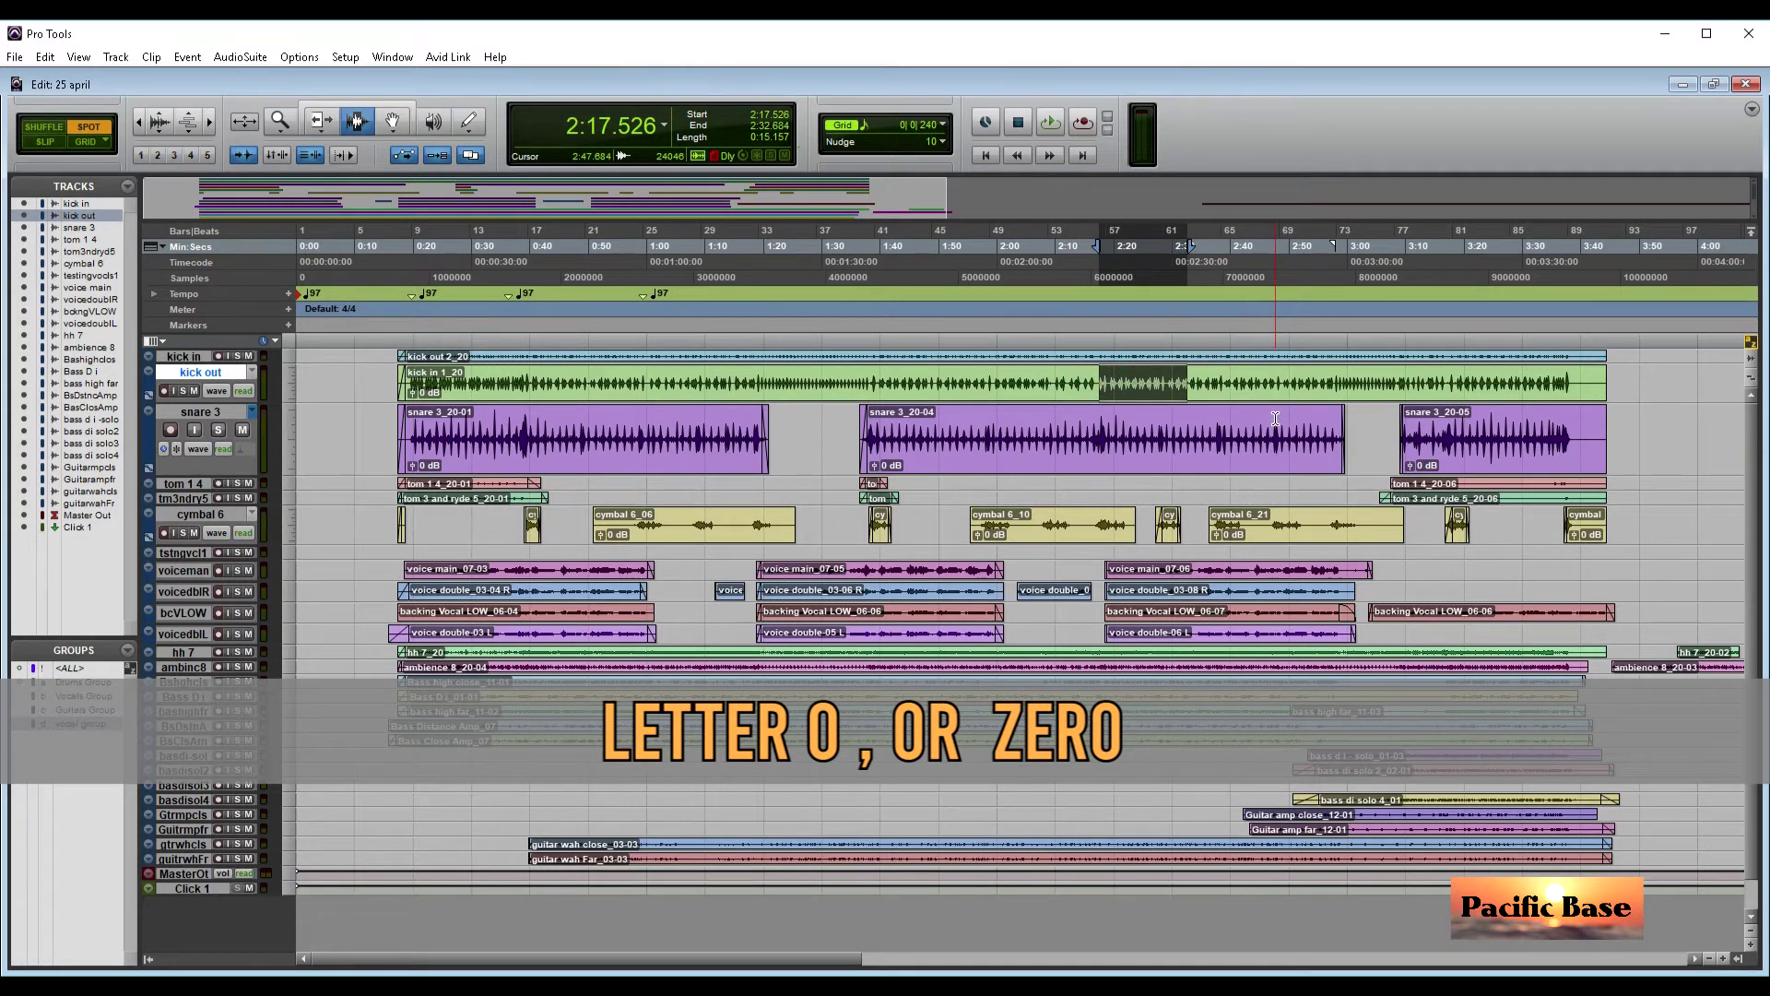
key("space")
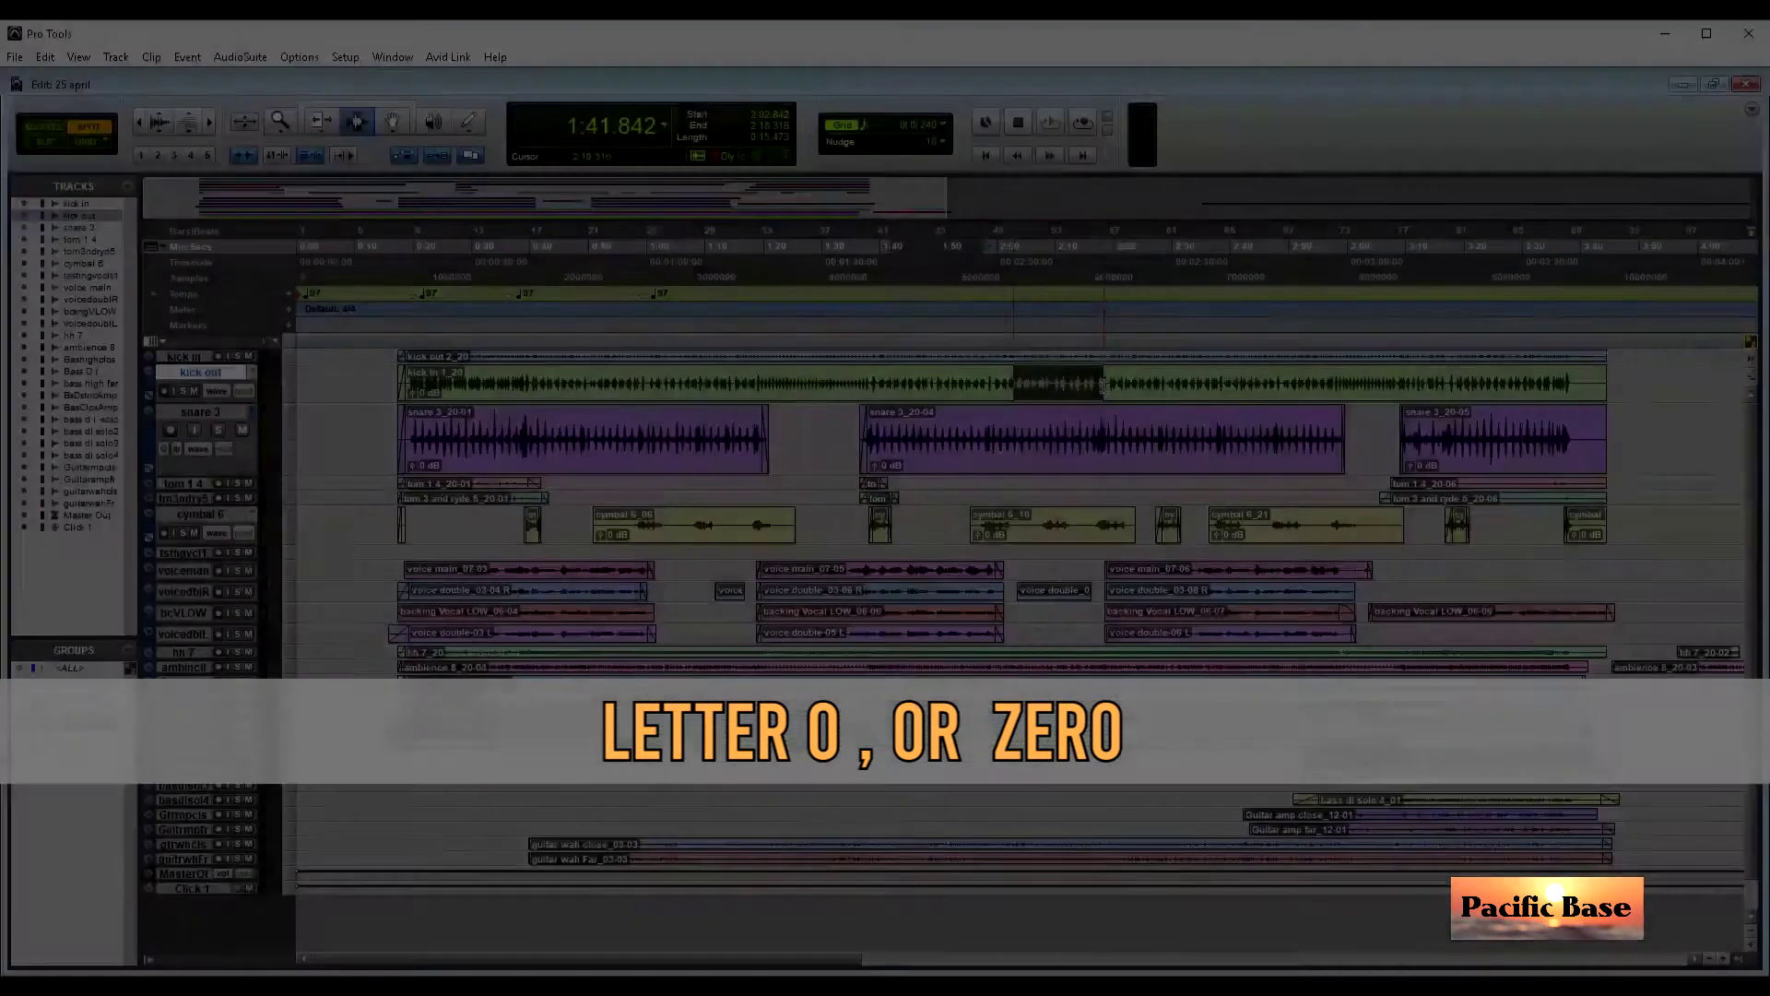
key("i")
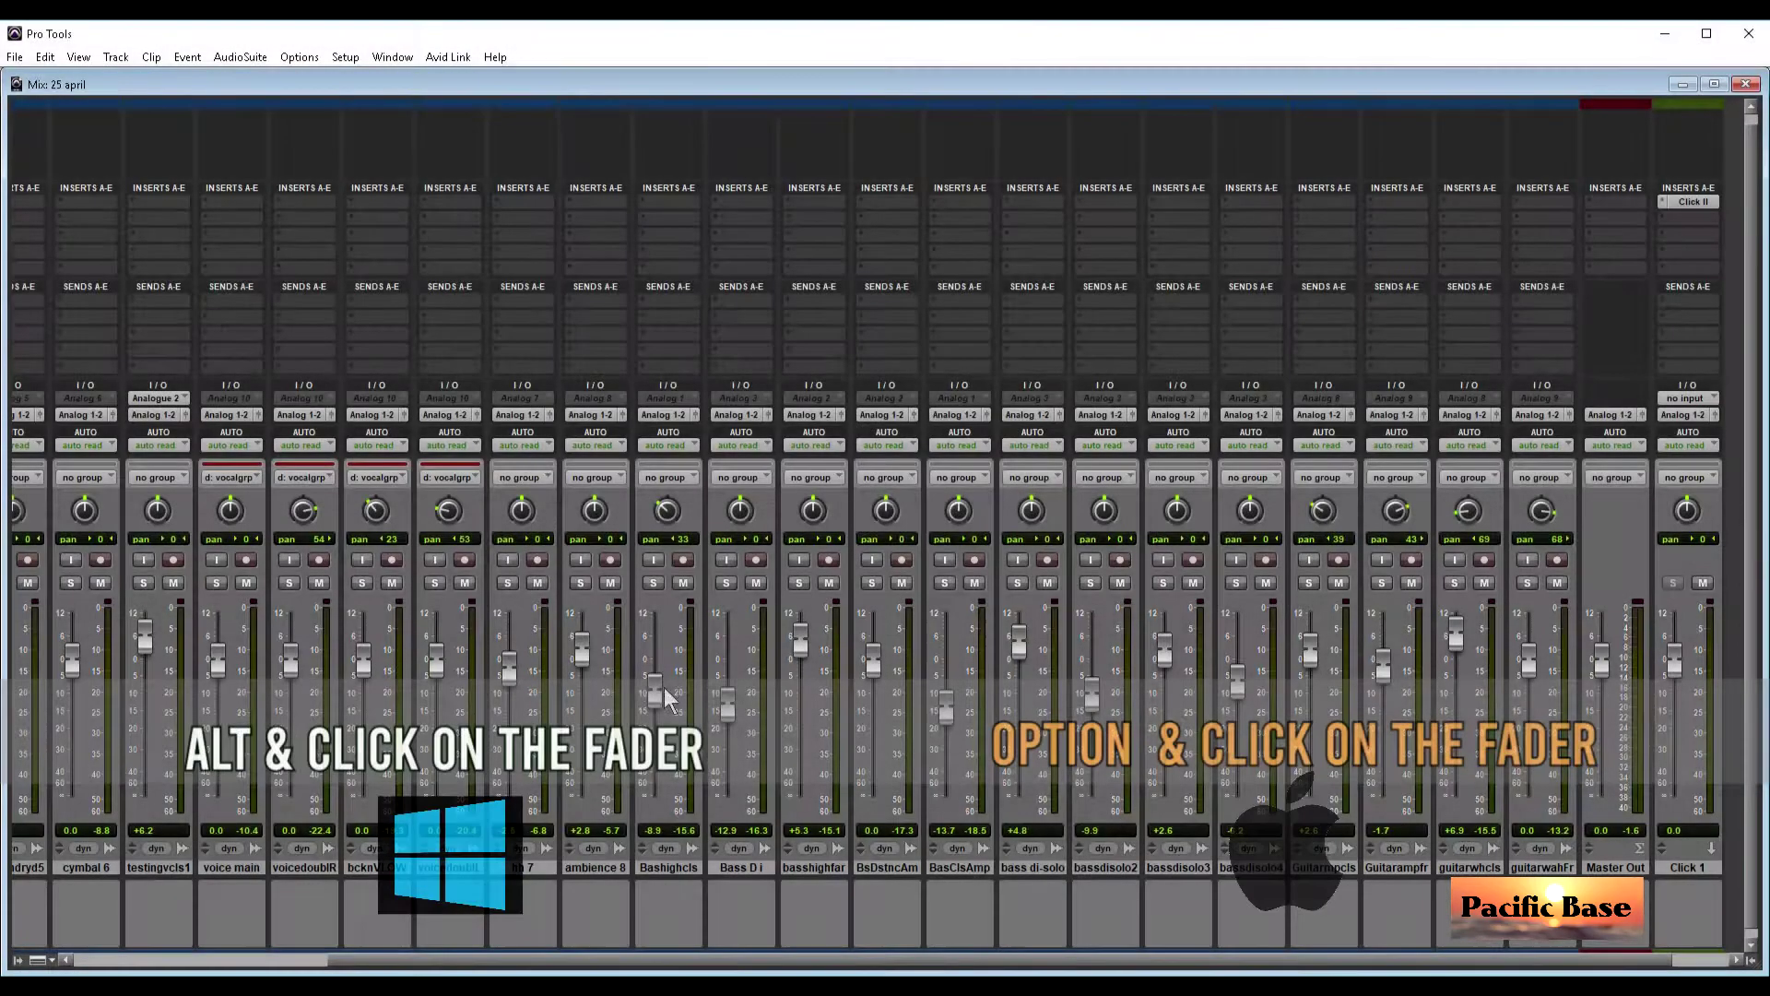
Step: Reset ambience 8, Bashighcls, Bass D i, basshighfar, BasClsAmp, bassdisolo tracks and neighbours to 0.0 dB
left_click(583, 653, "alt")
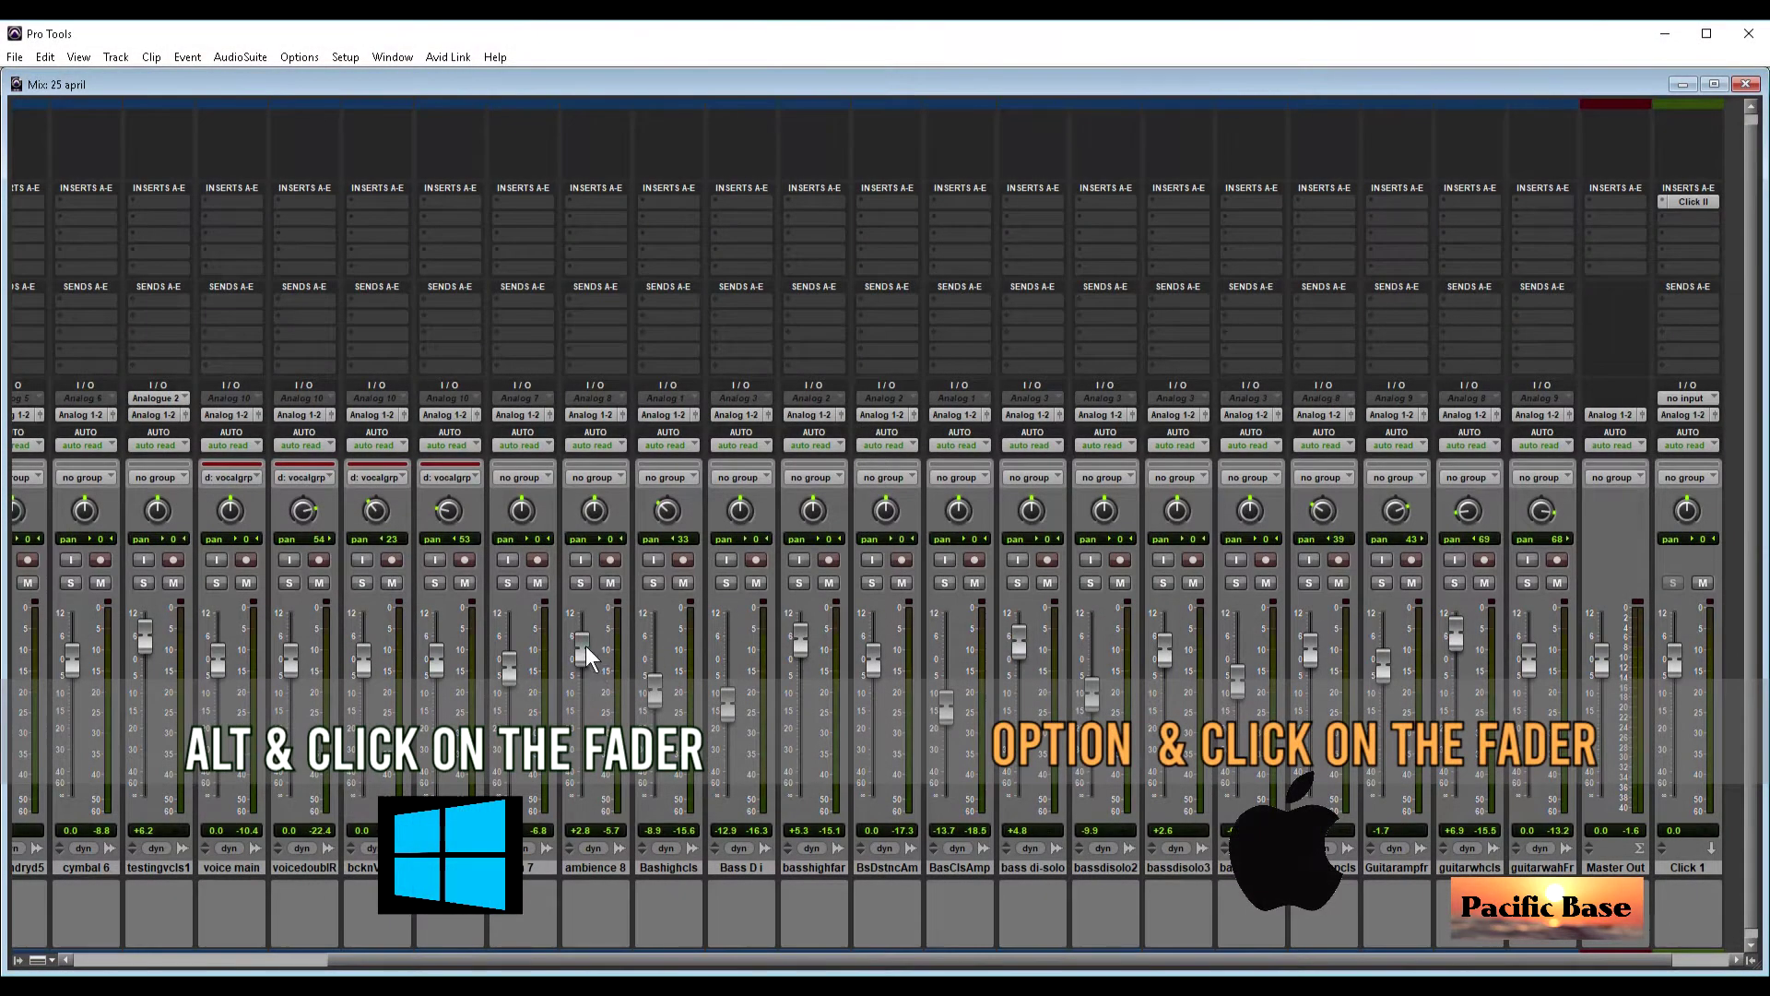
left_click(654, 690, "alt")
left_click(729, 706, "alt")
left_click(802, 644, "alt")
left_click(1018, 643, "alt")
left_click(947, 705, "alt")
left_click(1092, 692, "alt")
left_click(1165, 650, "alt")
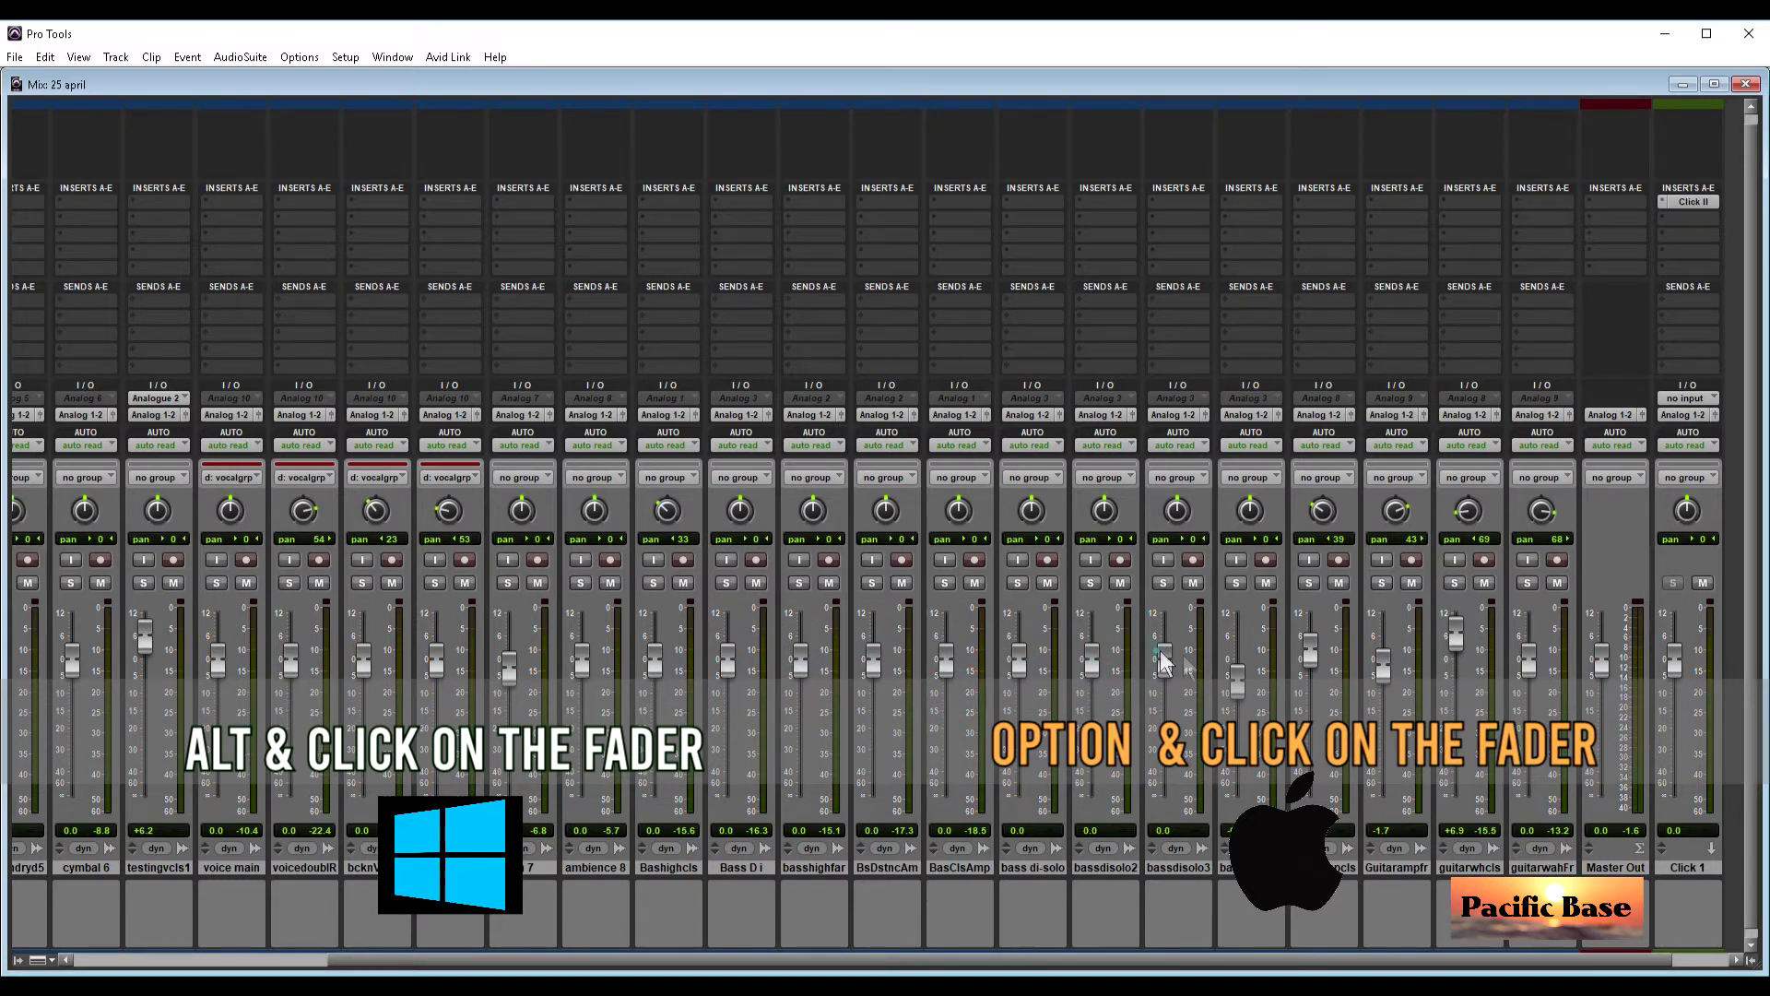
left_click(1235, 679, "alt")
left_click(1311, 648, "alt")
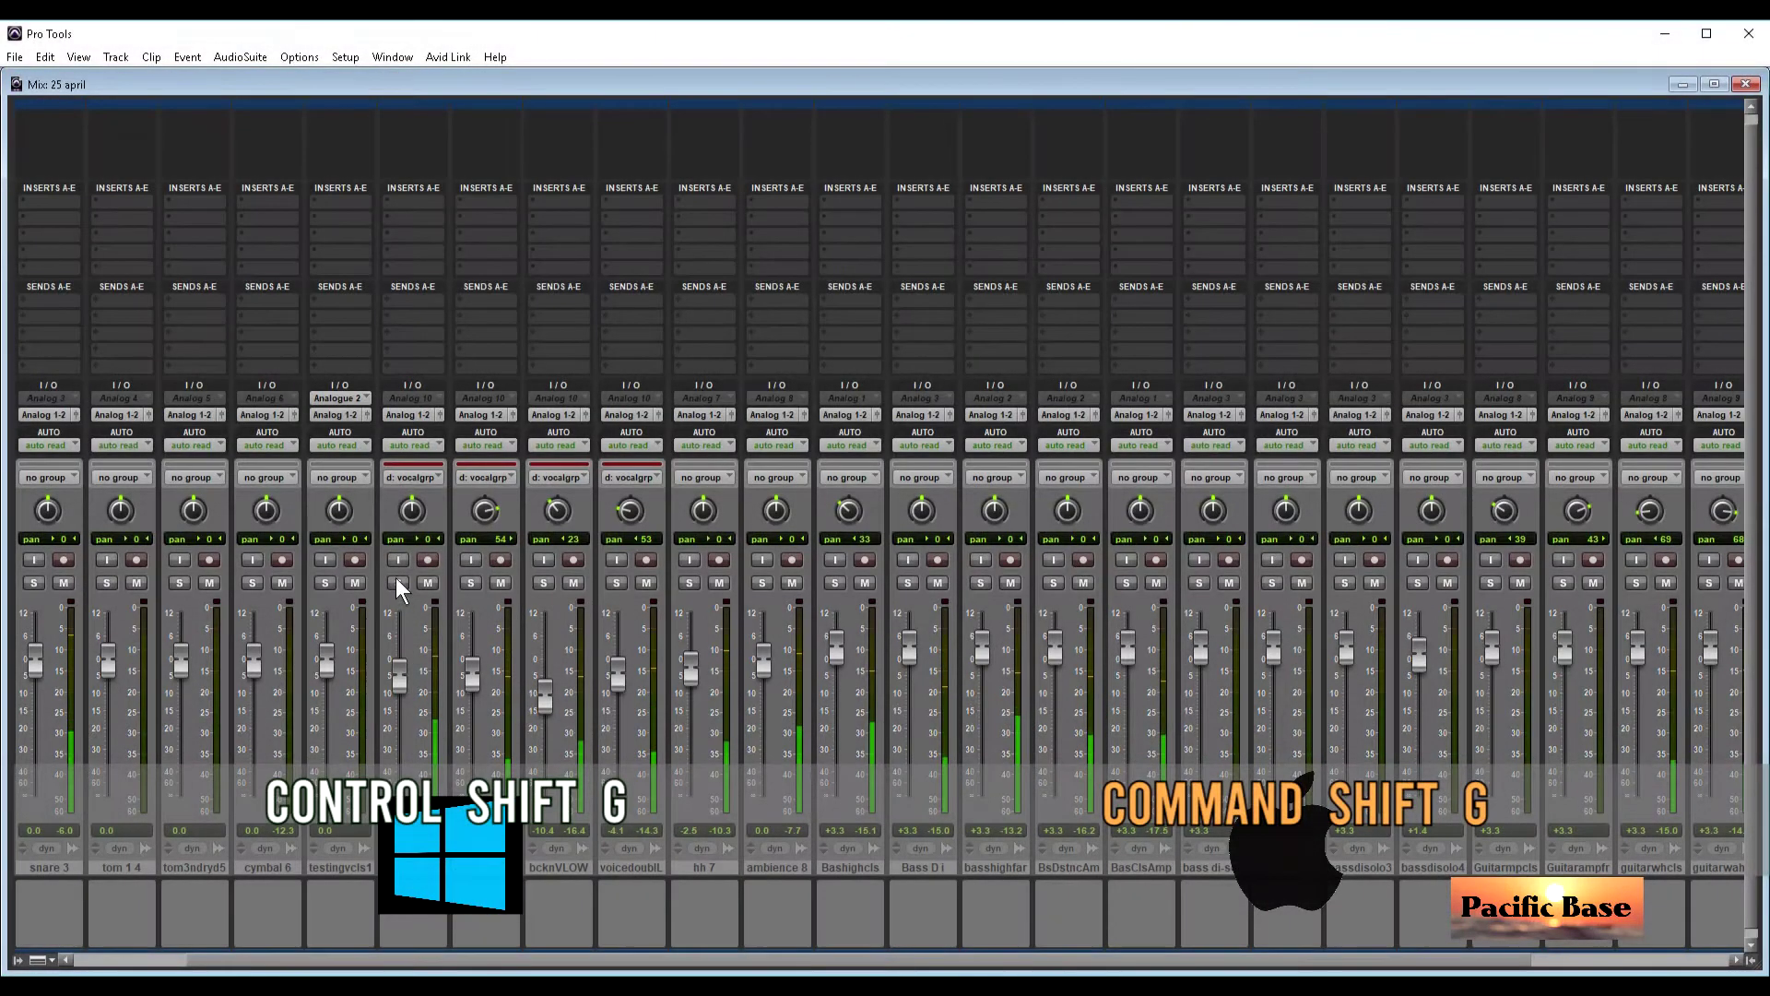
Step: Solo the vocal group, raise its levels, then suspend groups and set bcknVLOW and voicedoublL individually
left_click(396, 583)
mouse_move(472, 671)
left_mouse_down()
mouse_move(468, 653)
mouse_move(467, 682)
left_mouse_up()
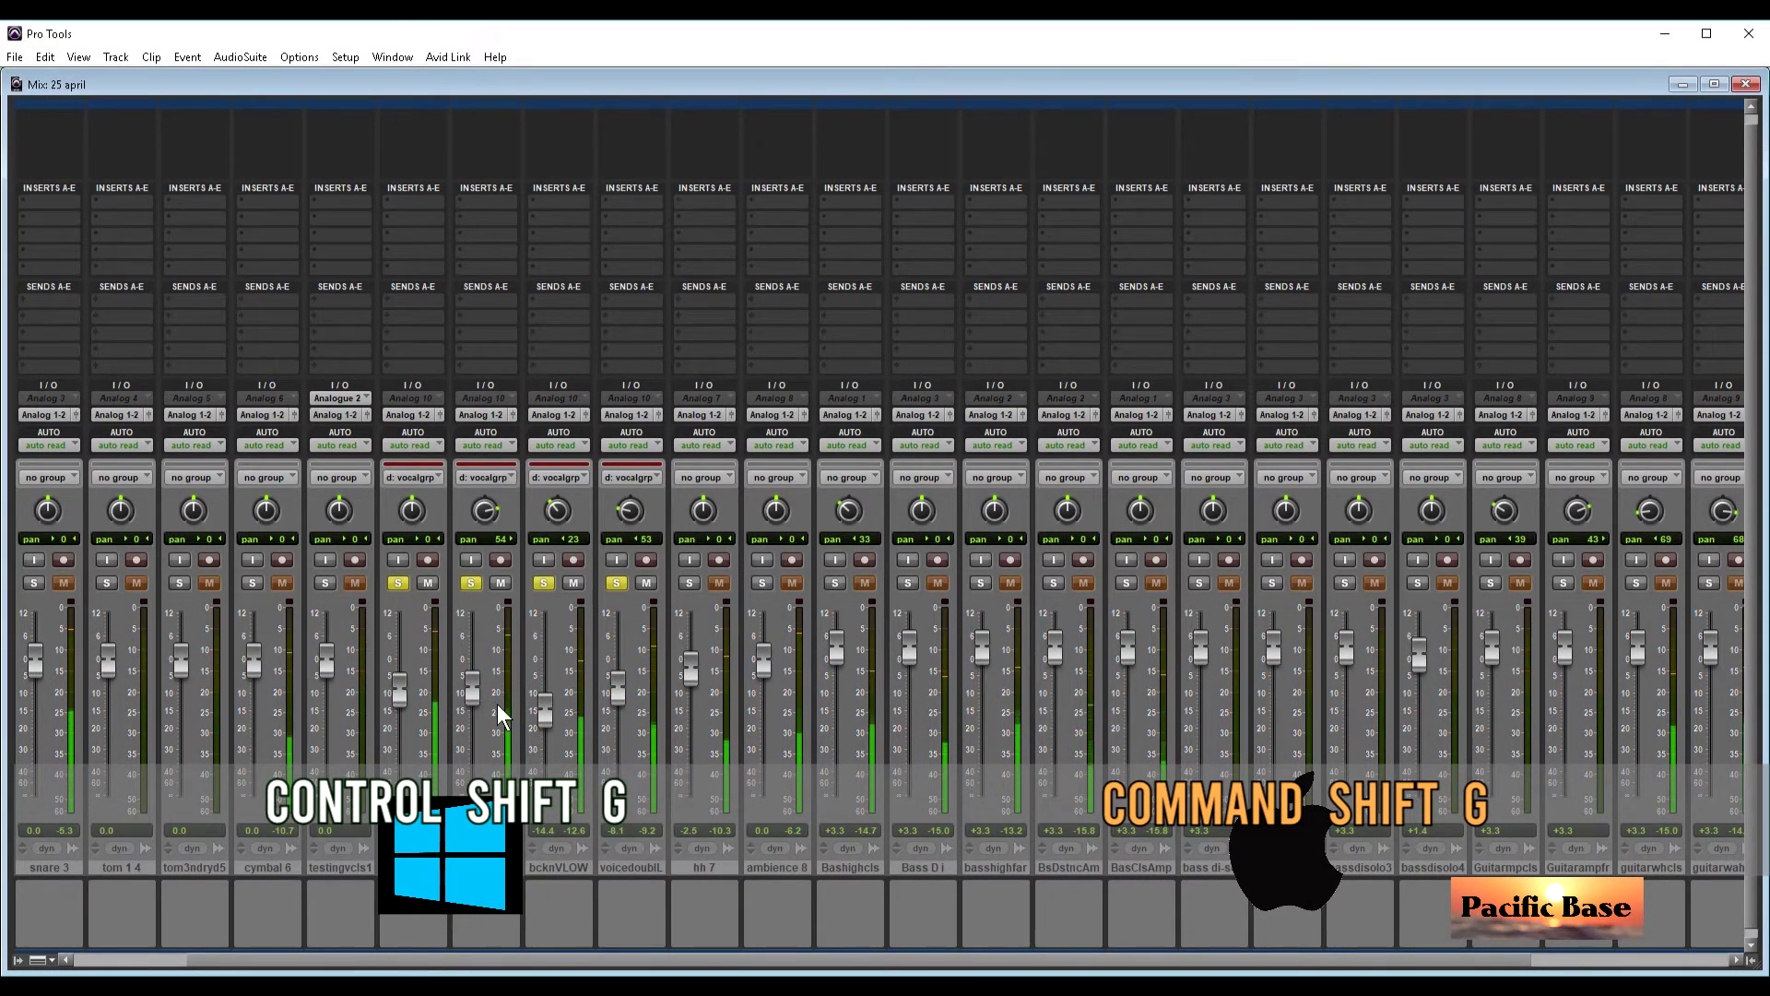
key("ctrl+shift+g")
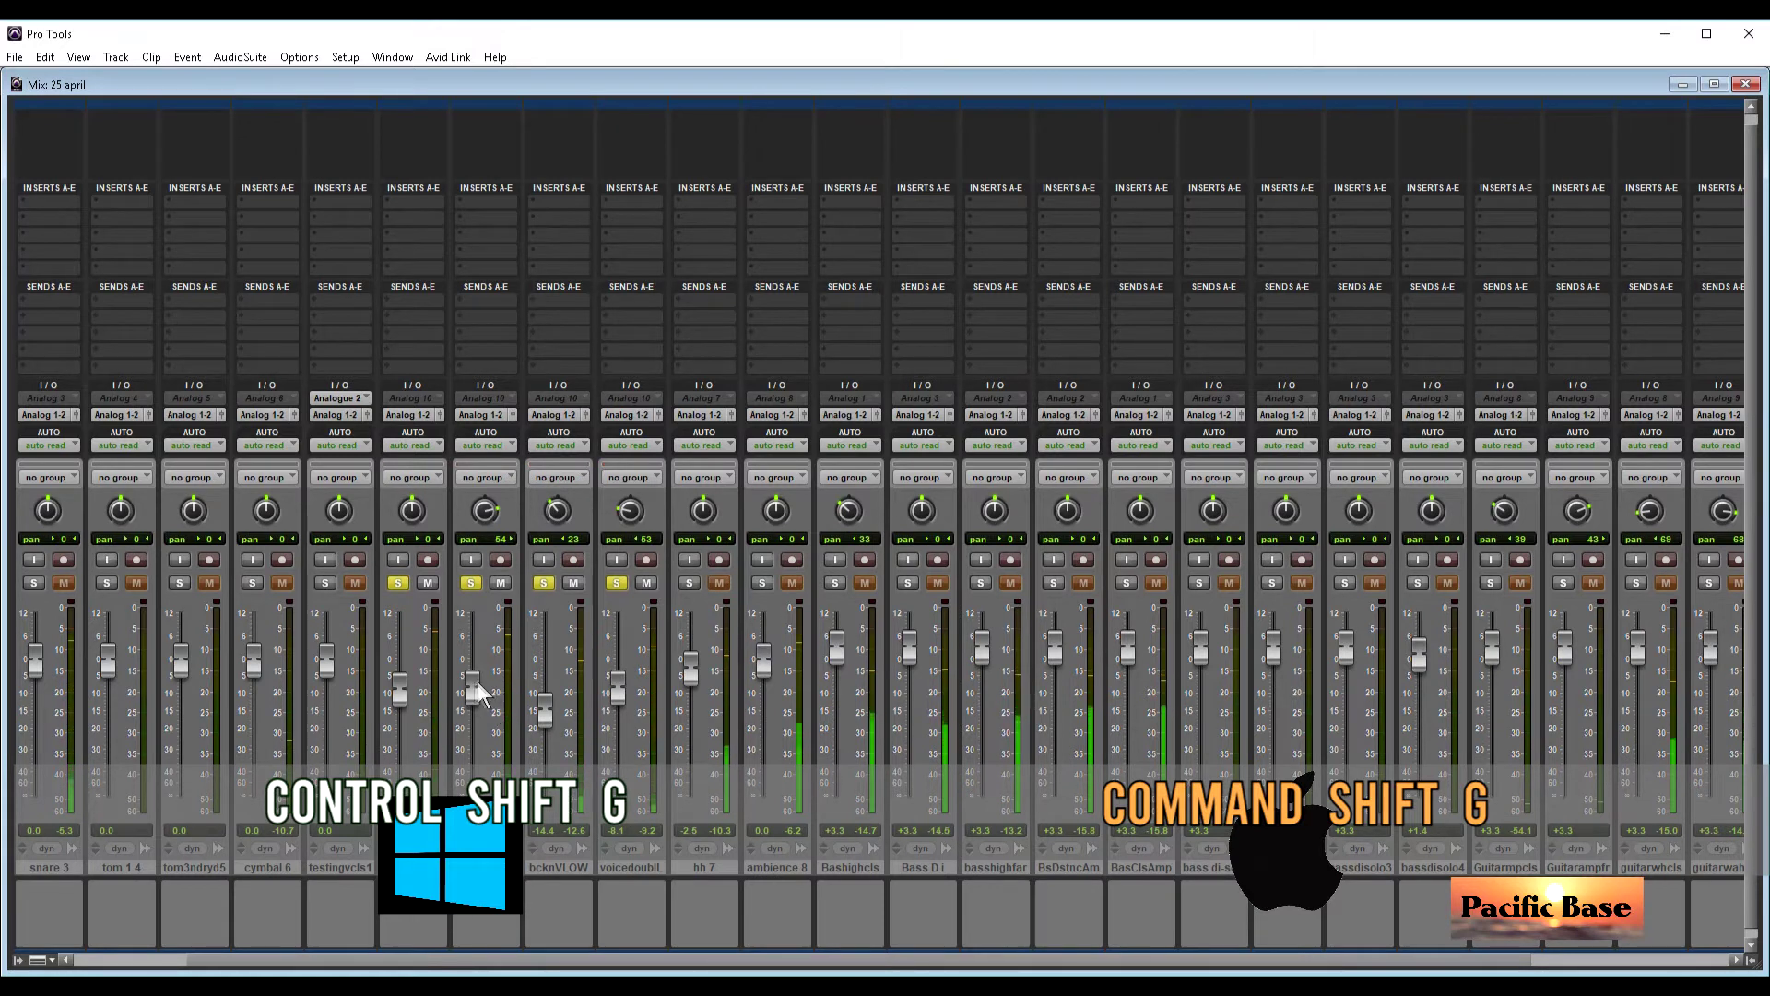
left_click_drag(473, 684, 472, 655)
left_click_drag(541, 705, 618, 730)
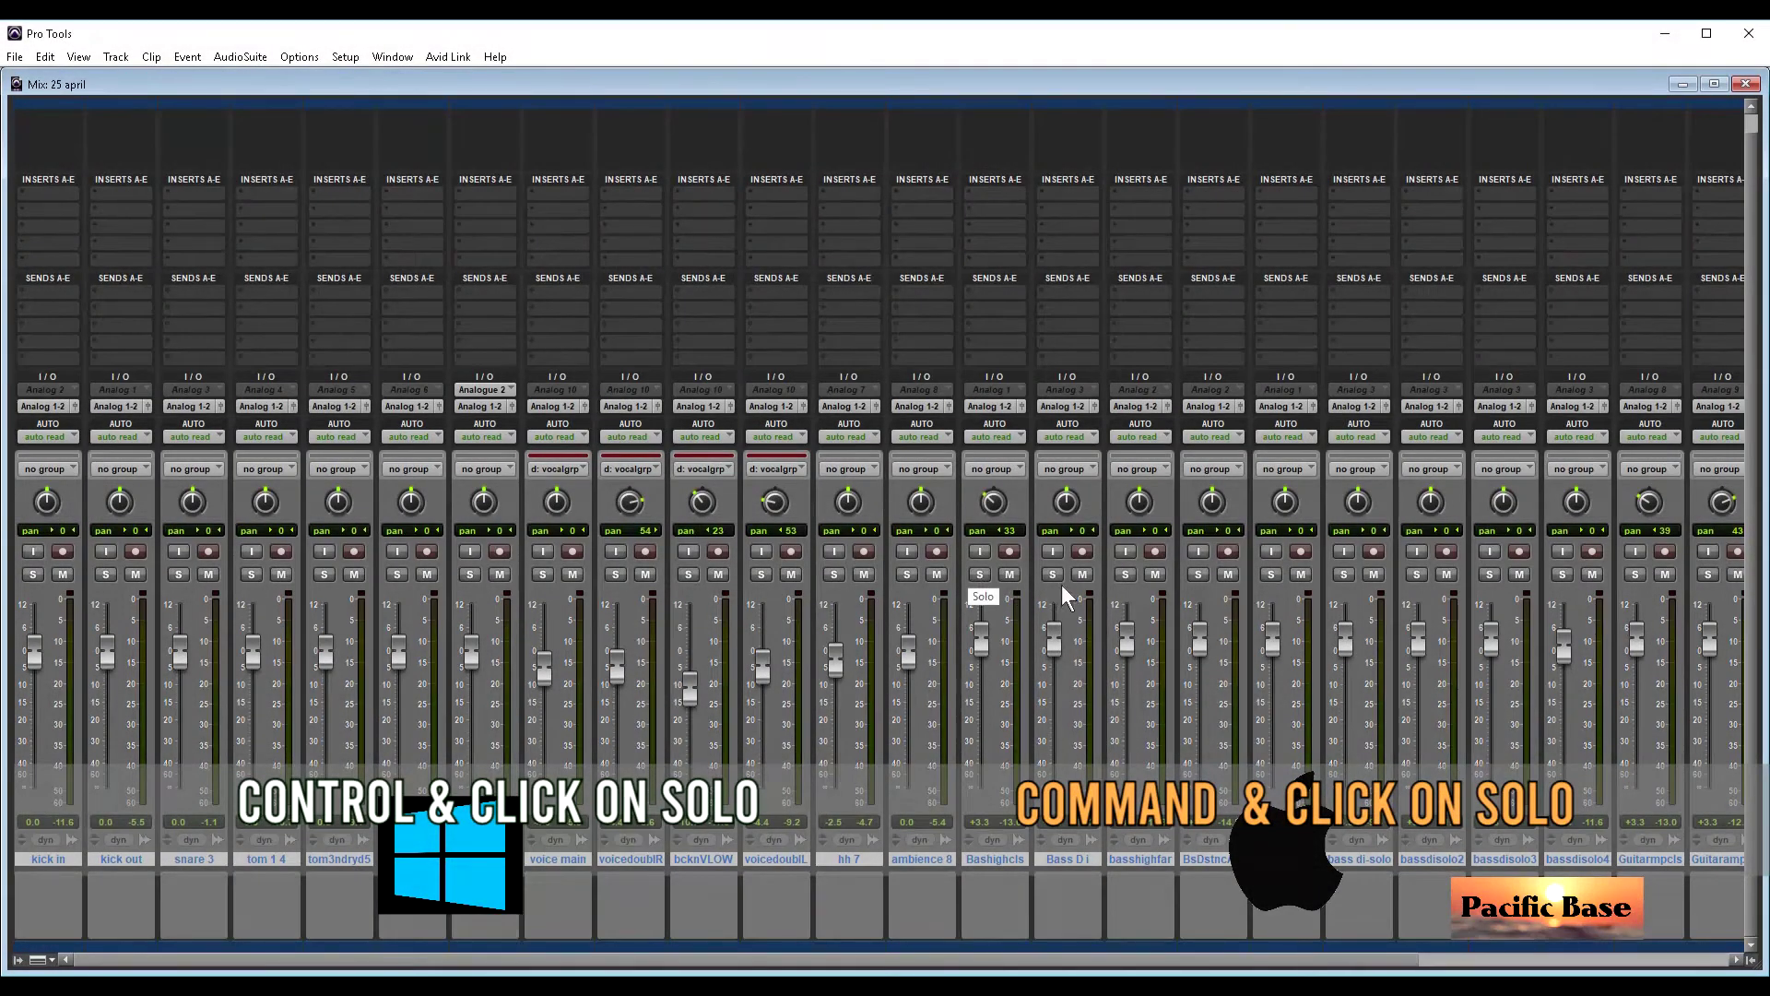
Step: Make Bass D i, basshighfar, BsDstnc, bass di-solo and bassdisolo2 solo safe, then solo Bashighcls
left_click(1052, 574, "ctrl")
left_click(1123, 574, "ctrl")
left_click(1197, 578, "ctrl")
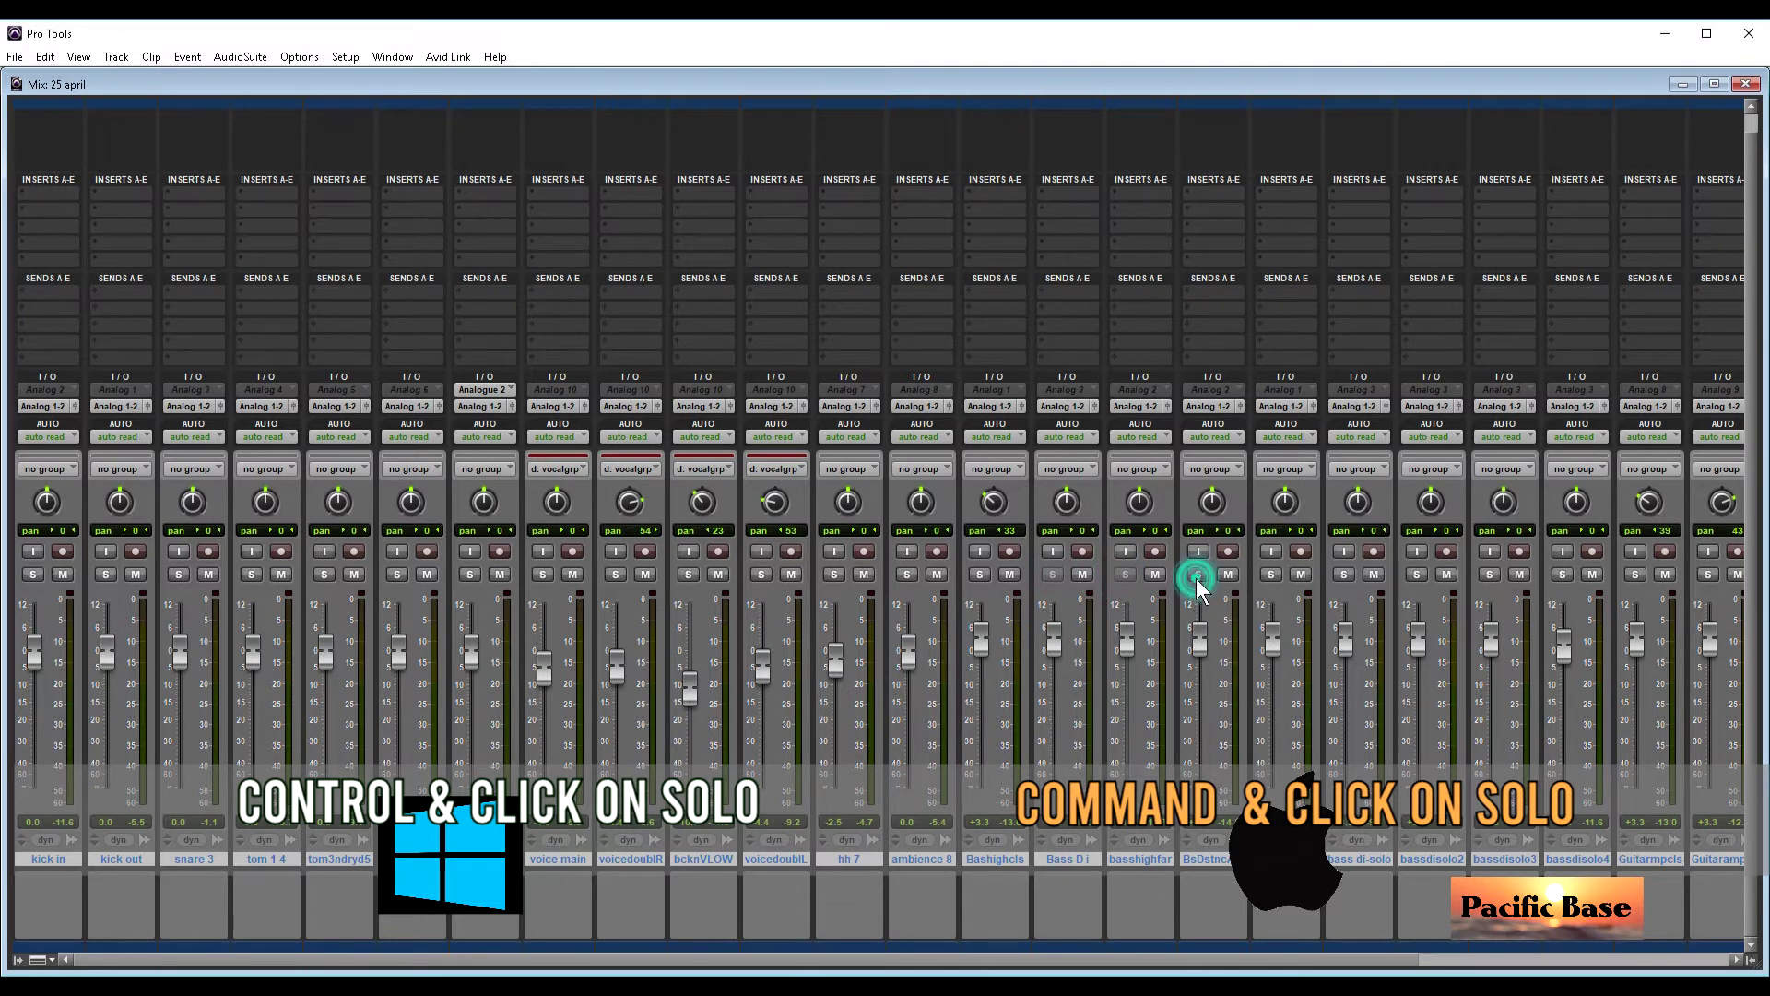
left_click(1270, 576, "ctrl")
left_click(1344, 574, "ctrl")
left_click(1417, 574, "ctrl")
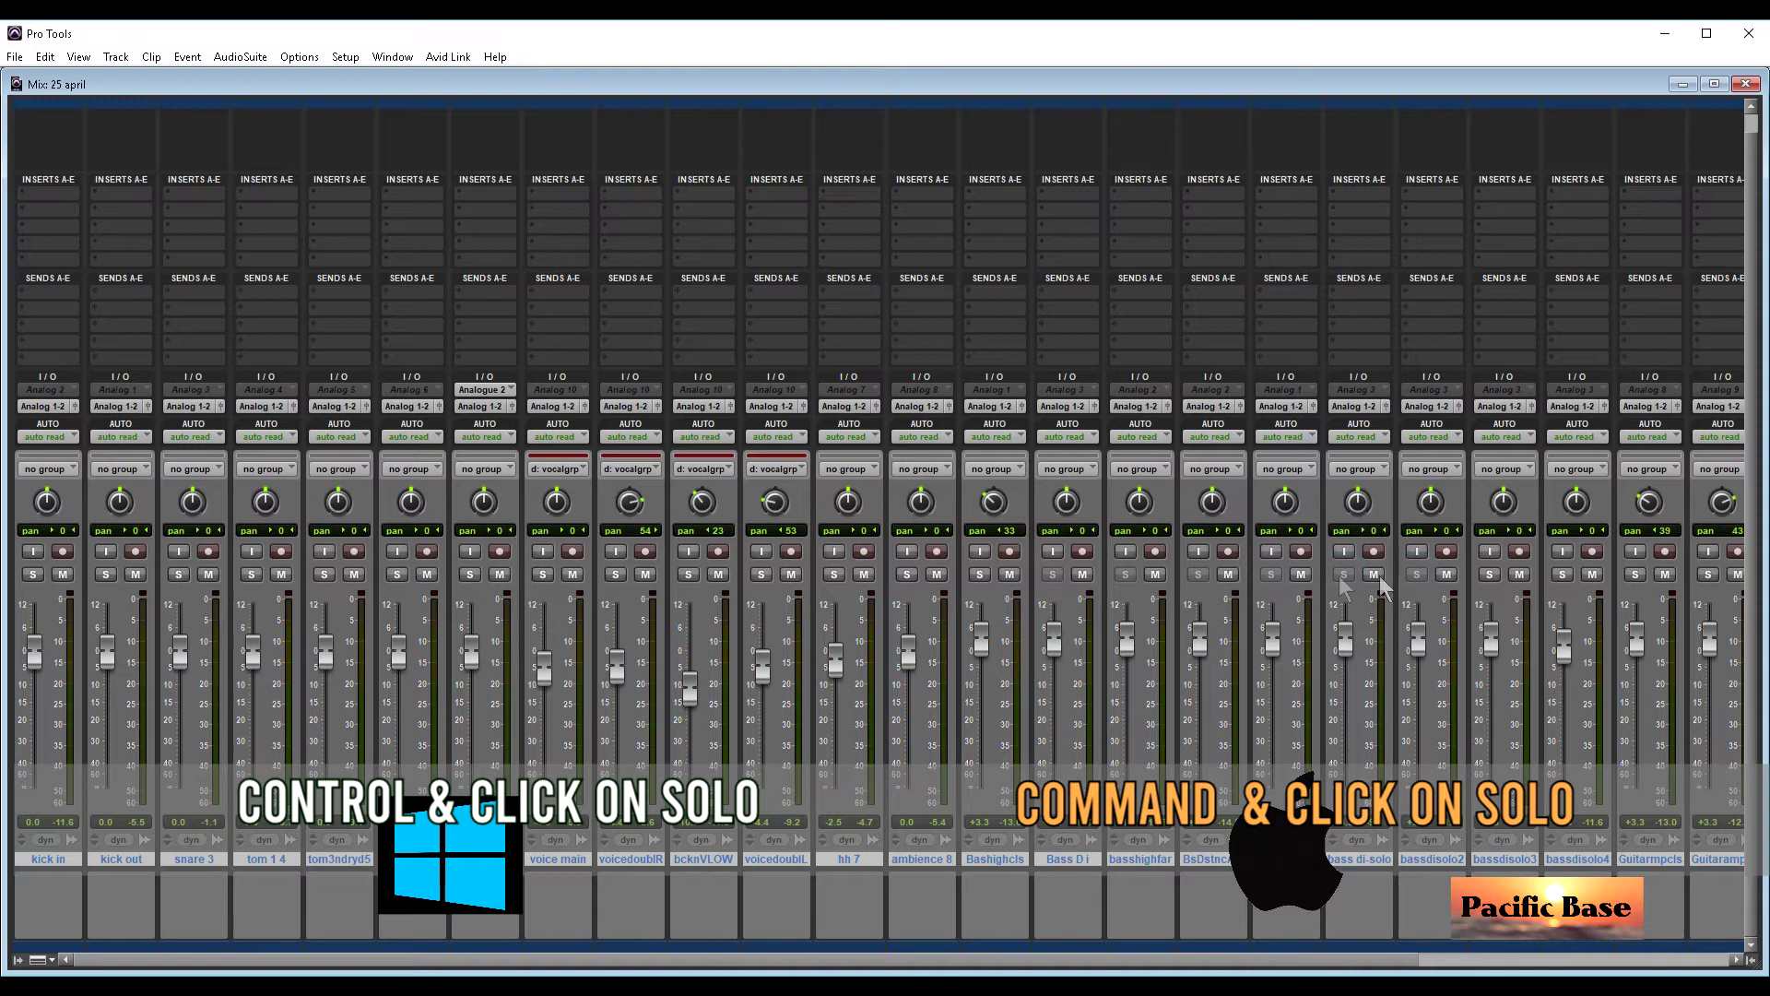
left_click(980, 573)
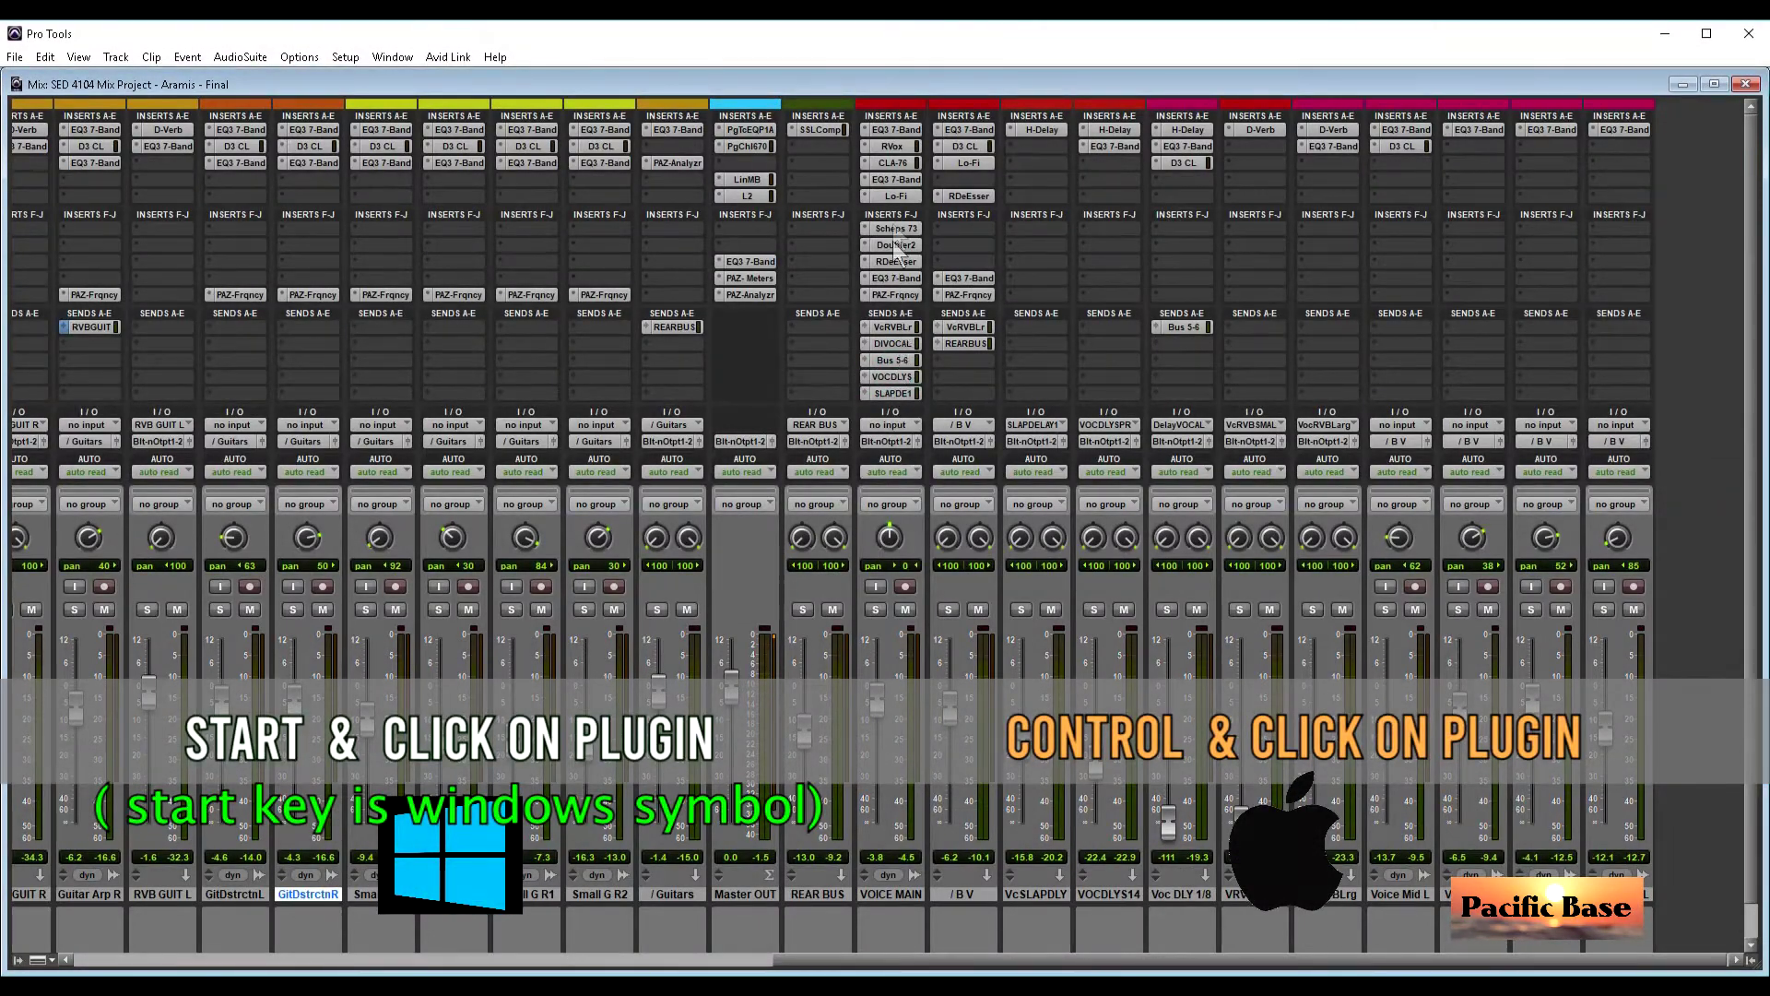
Step: Check VOICE MAIN's EQ3 7-Band insert options and toggle full send-name display
left_click(892, 158, "super")
left_click(898, 126, "super")
left_click(897, 126)
left_click(894, 325, "super")
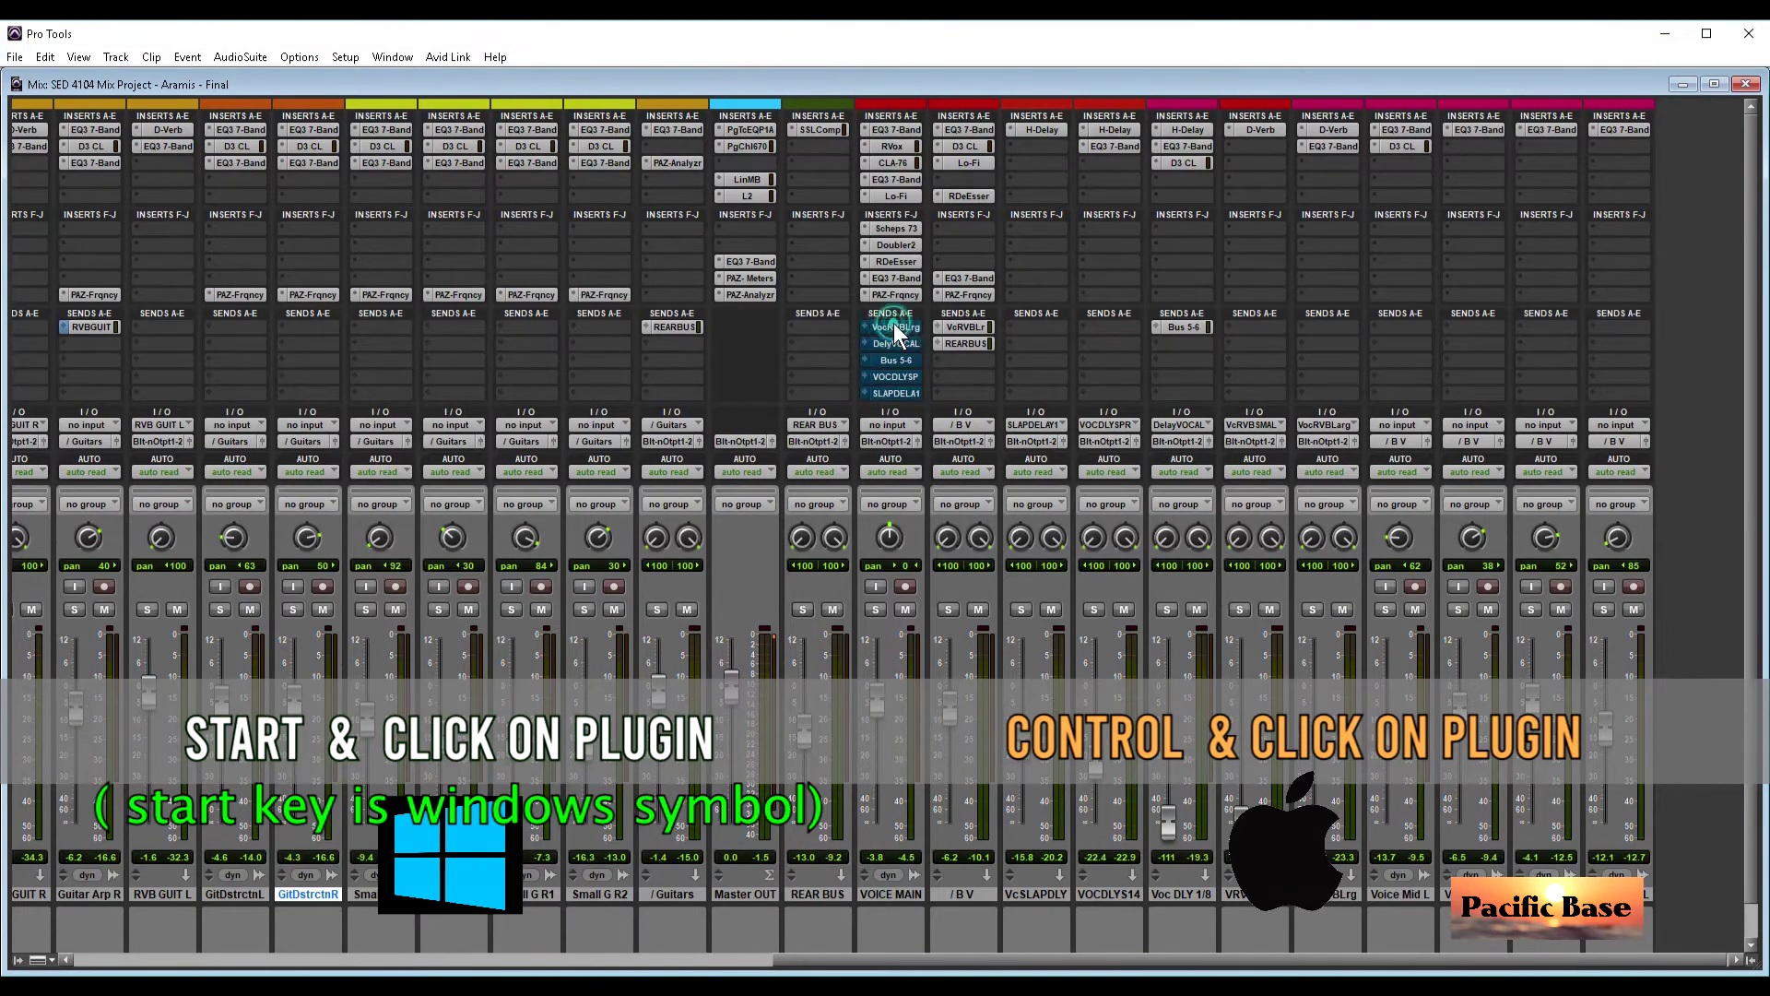
left_click(897, 343)
left_click(899, 357, "super")
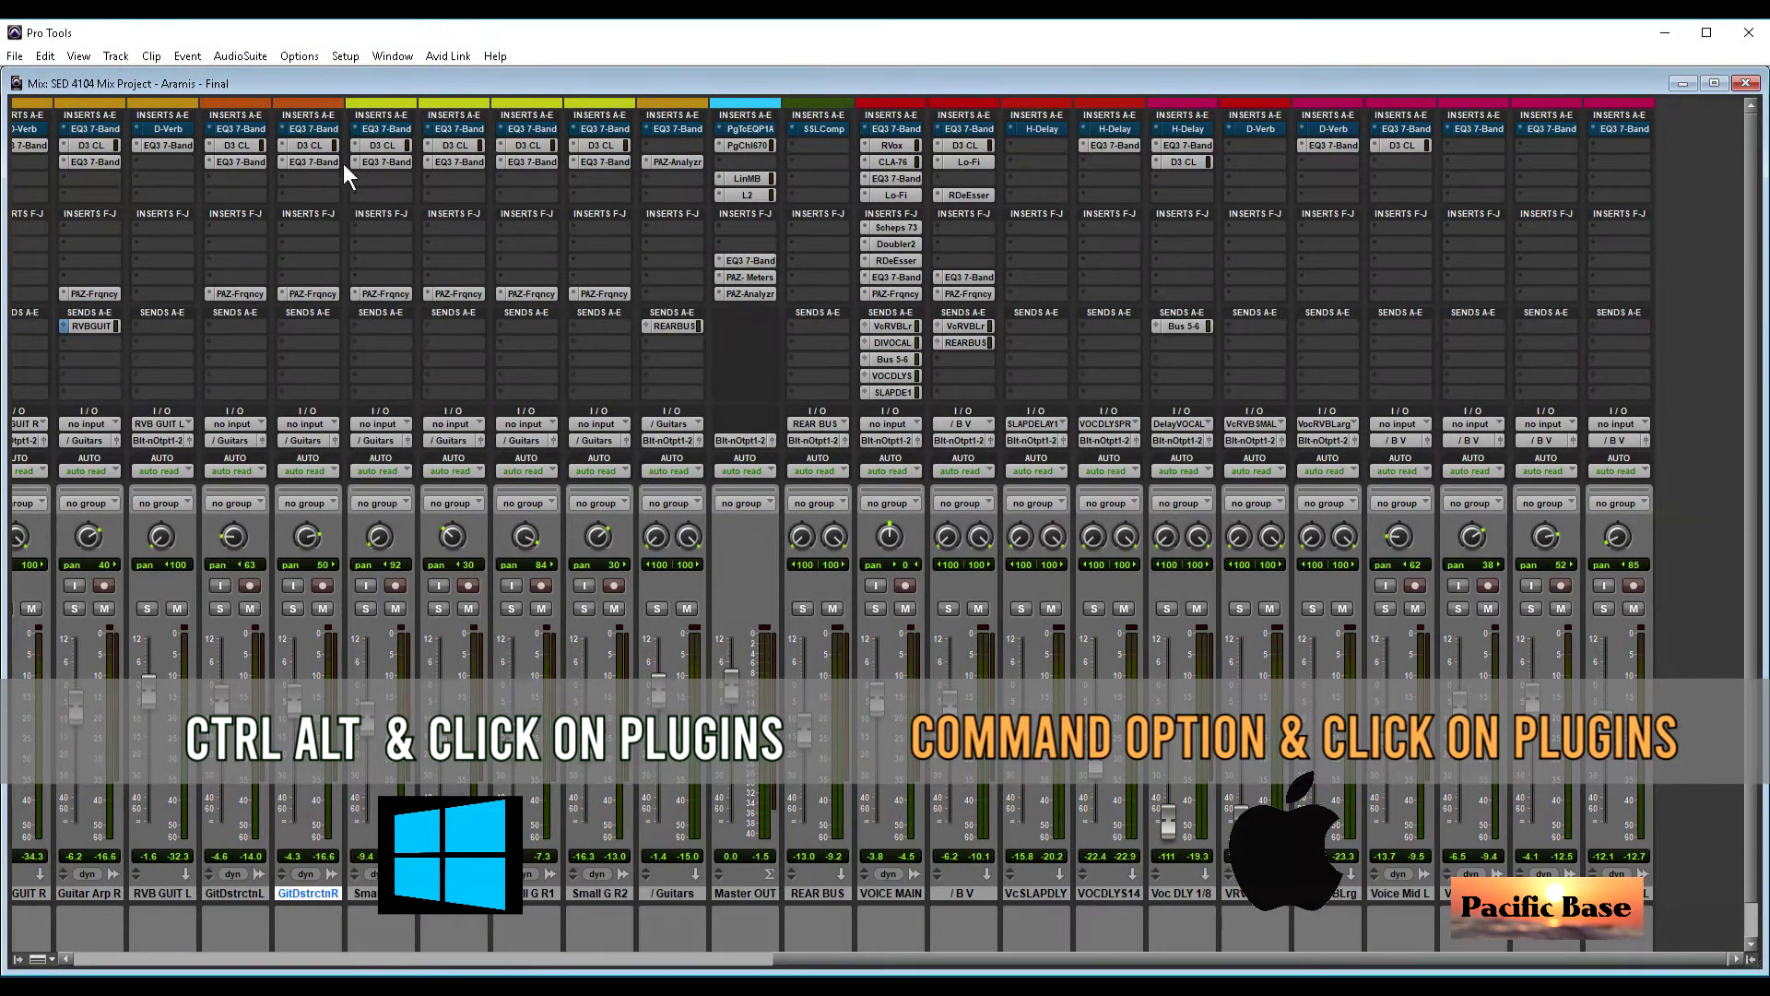
Step: Bypass and un-bypass insert rows, including PAZ-Frqncy, across all tracks
left_click(395, 162, "ctrl+alt")
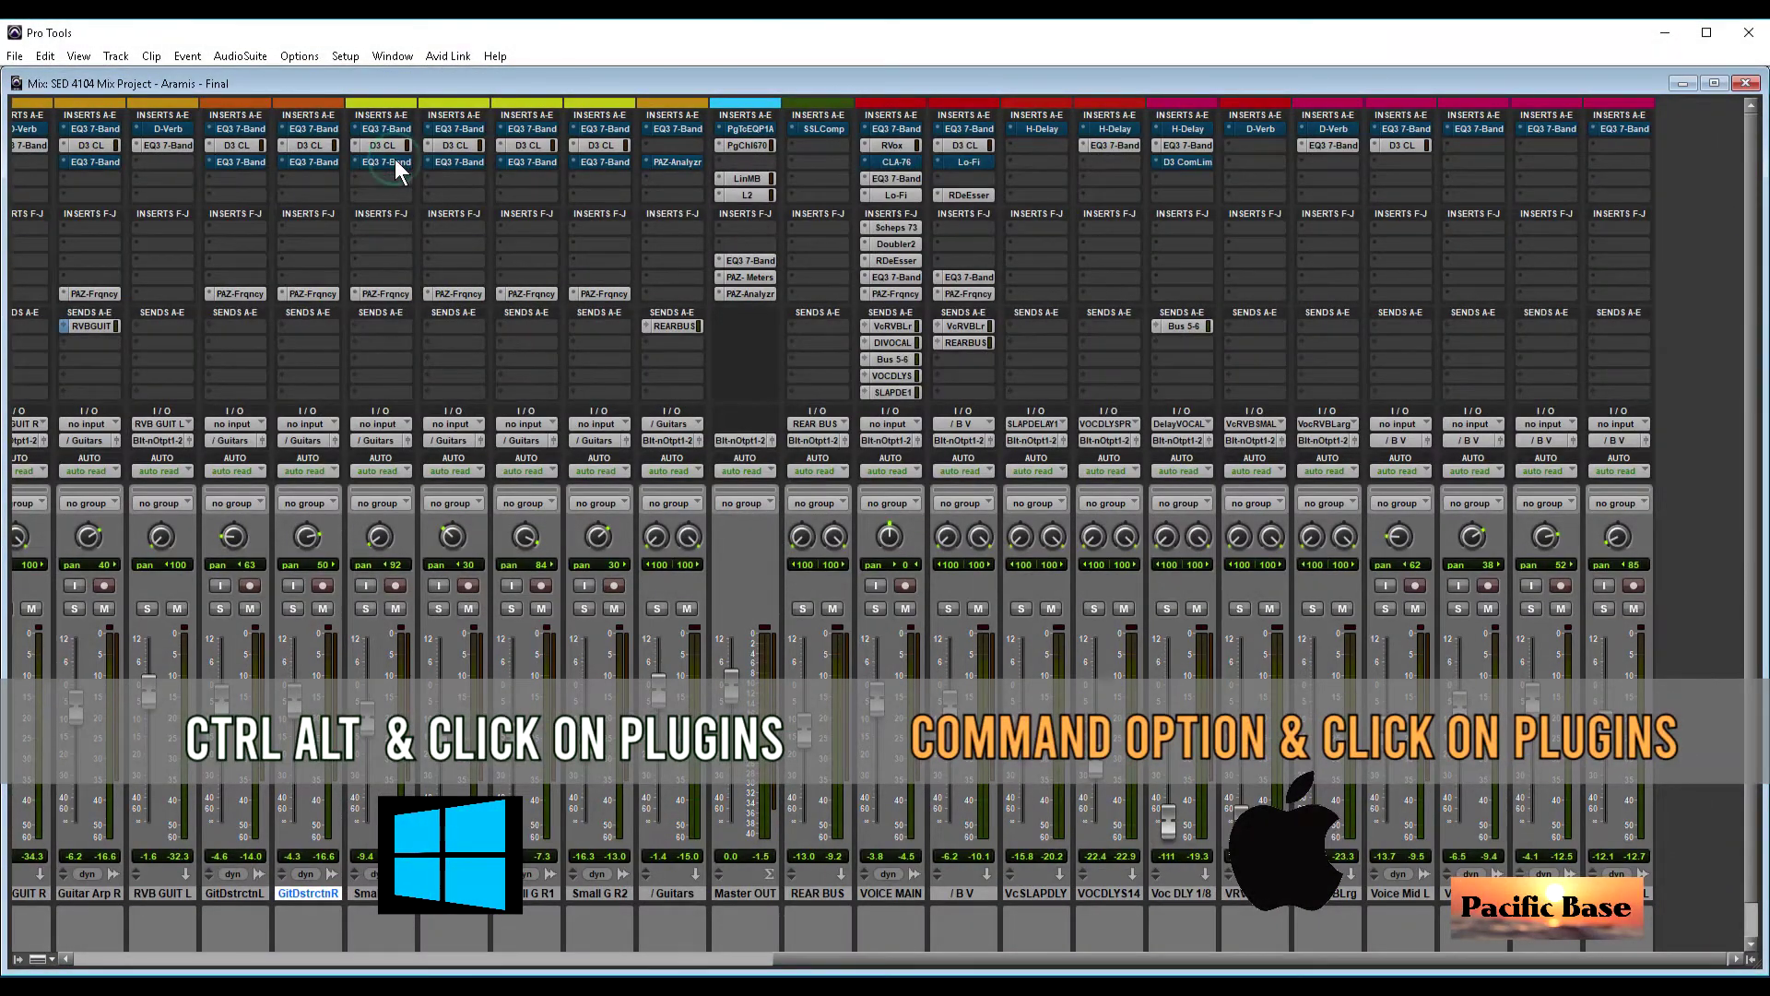
left_click(524, 295, "ctrl+alt")
left_click(513, 293, "ctrl+alt")
left_click(509, 161, "ctrl+alt")
left_click(523, 129, "ctrl+alt")
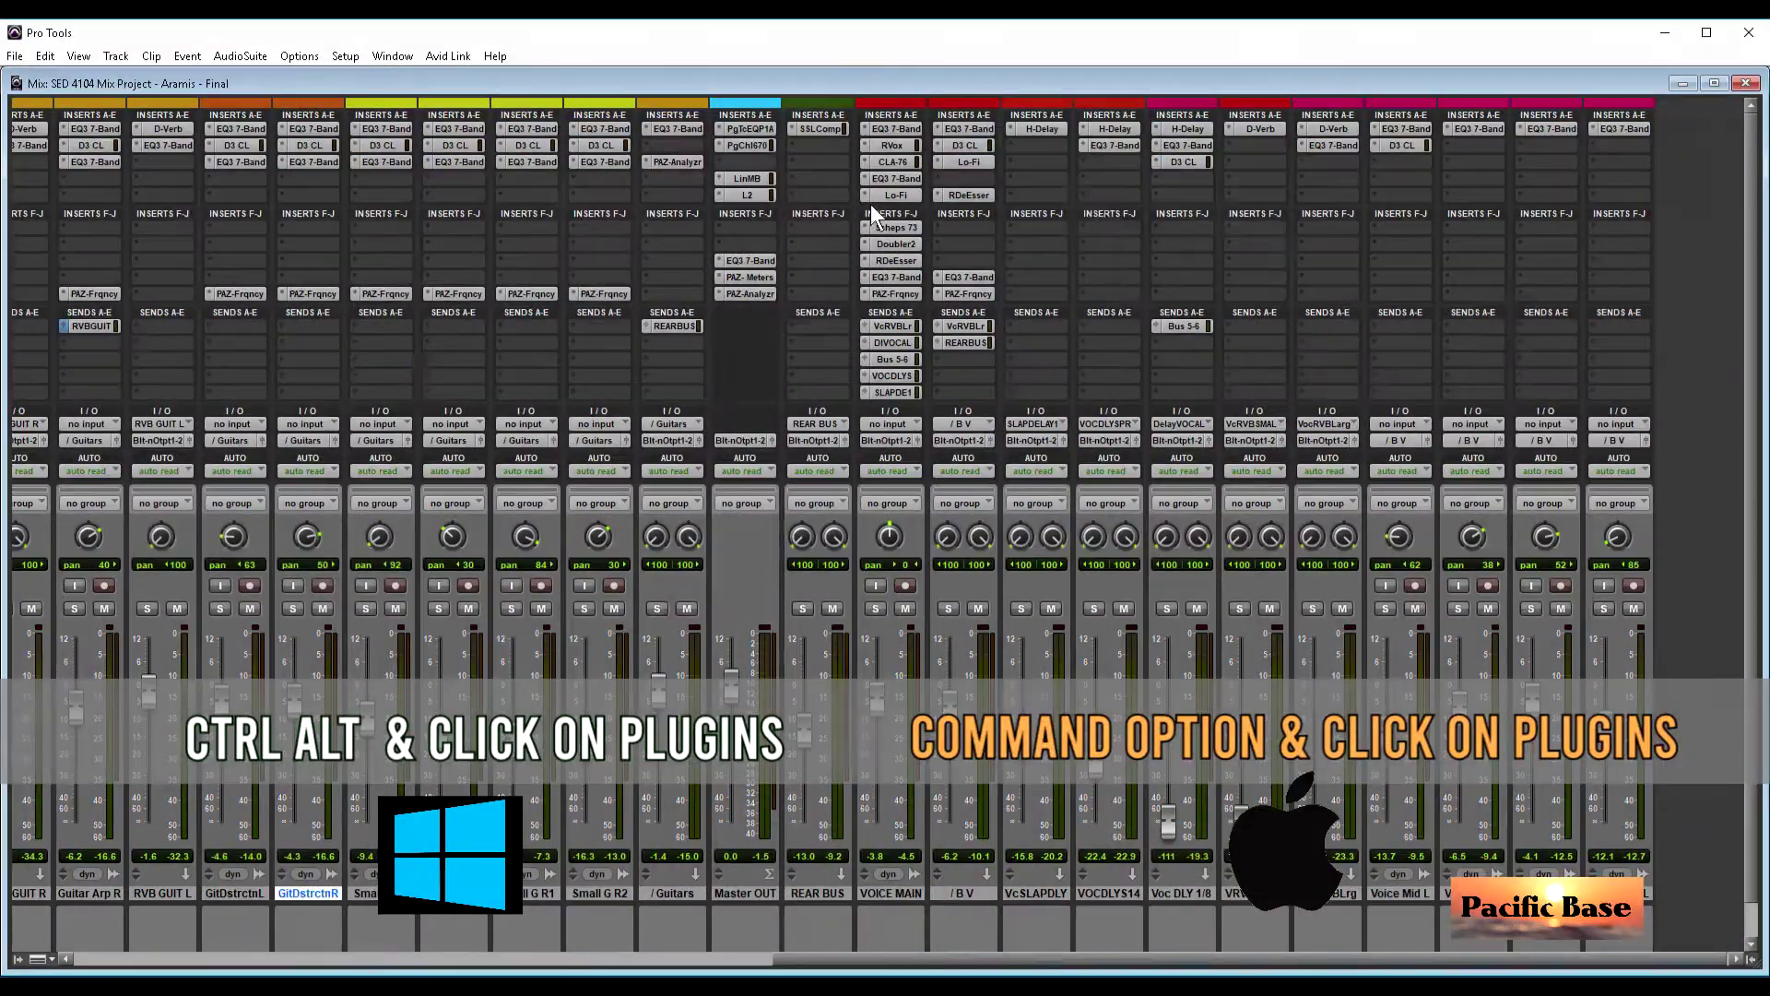
left_click(896, 193, "ctrl+alt")
left_click(905, 259, "ctrl+alt")
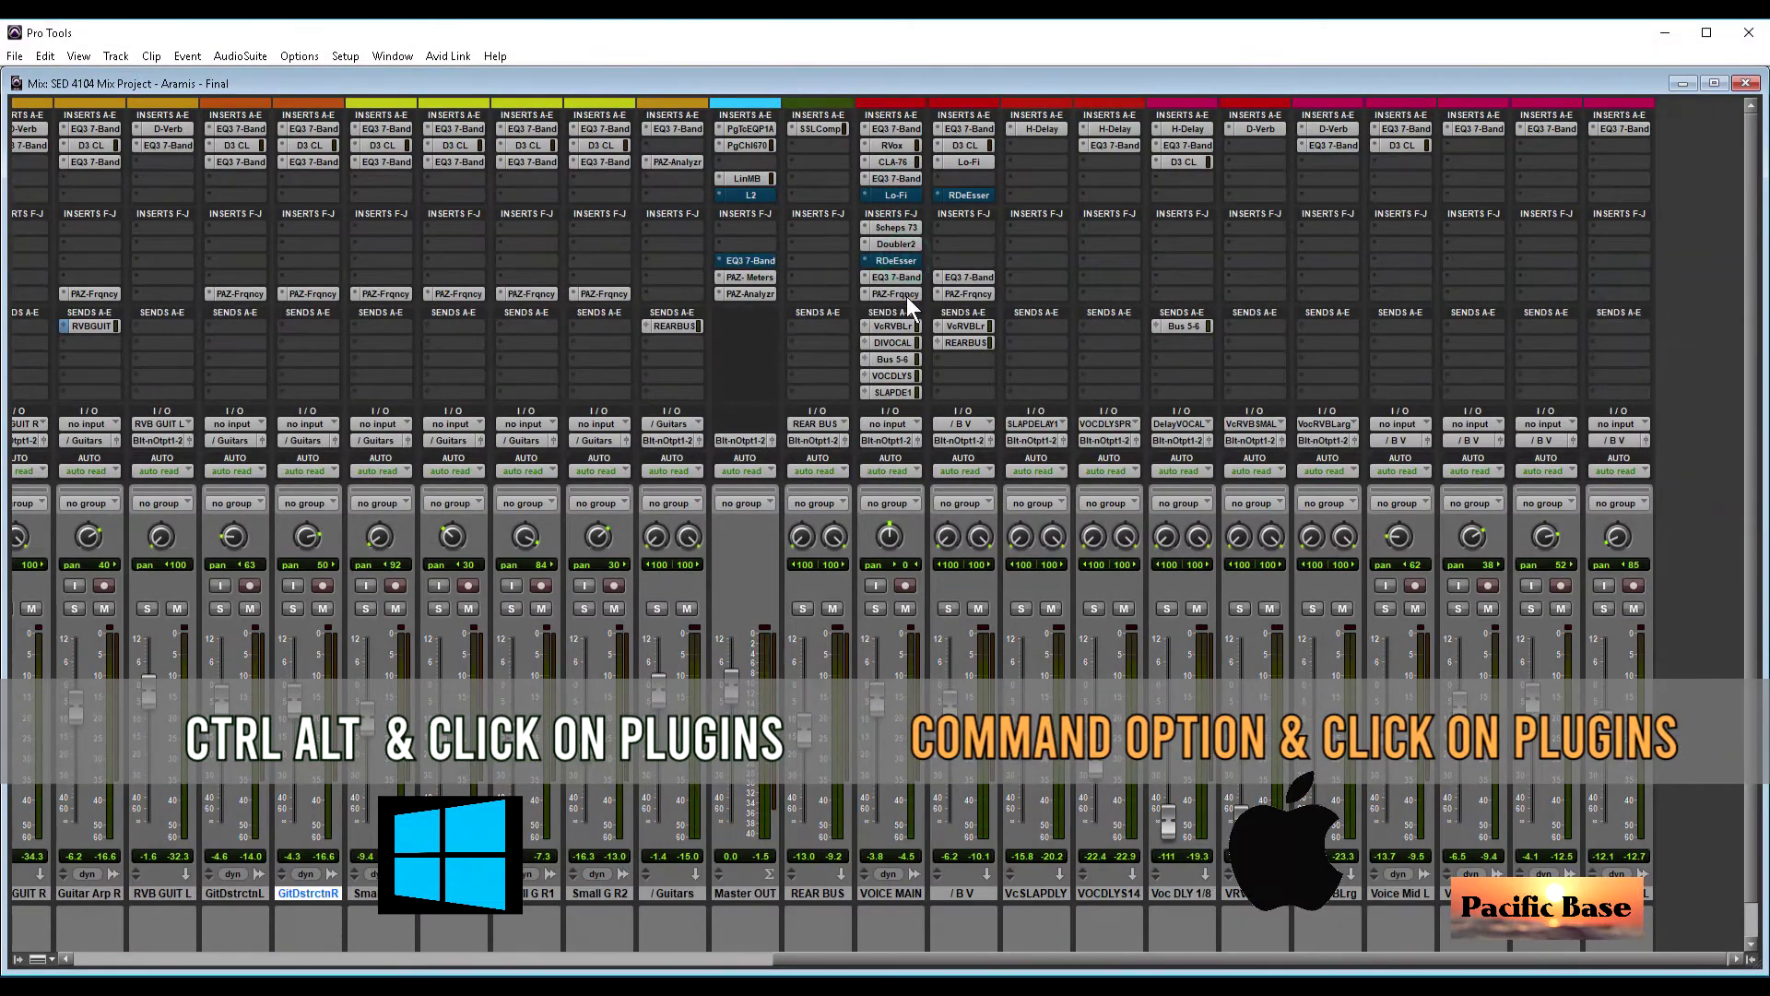
left_click(905, 296, "ctrl+alt")
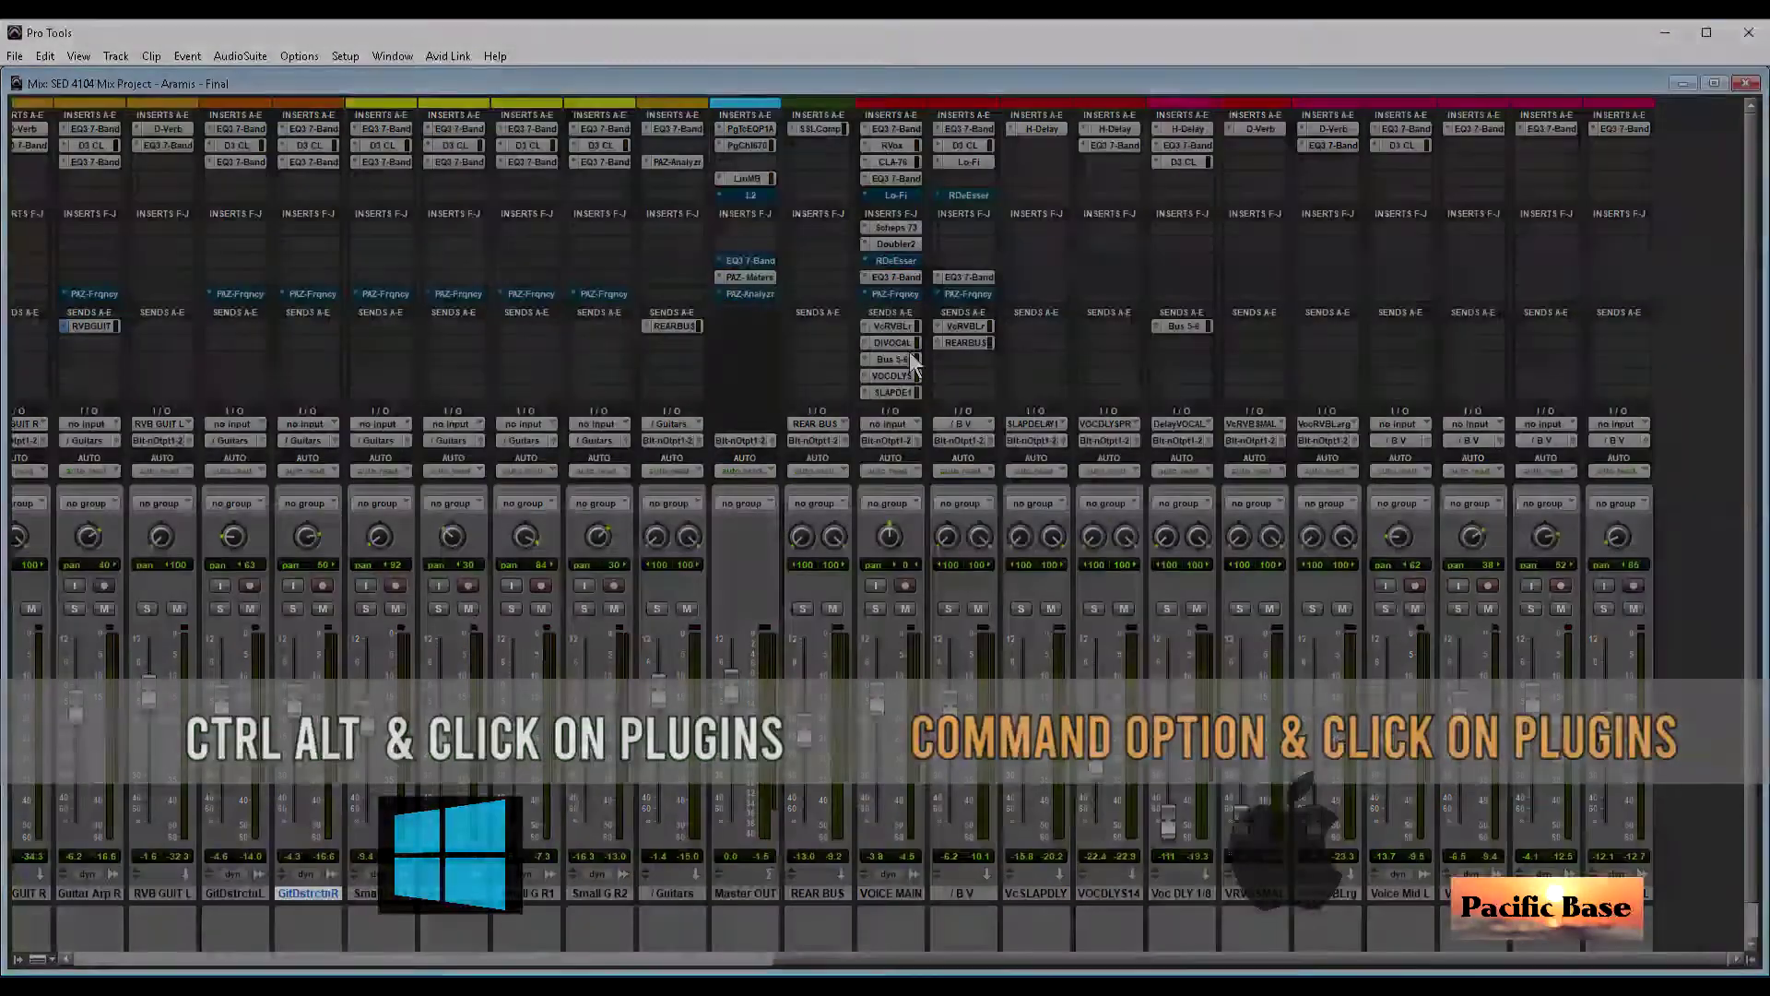
left_click(901, 360, "ctrl+alt")
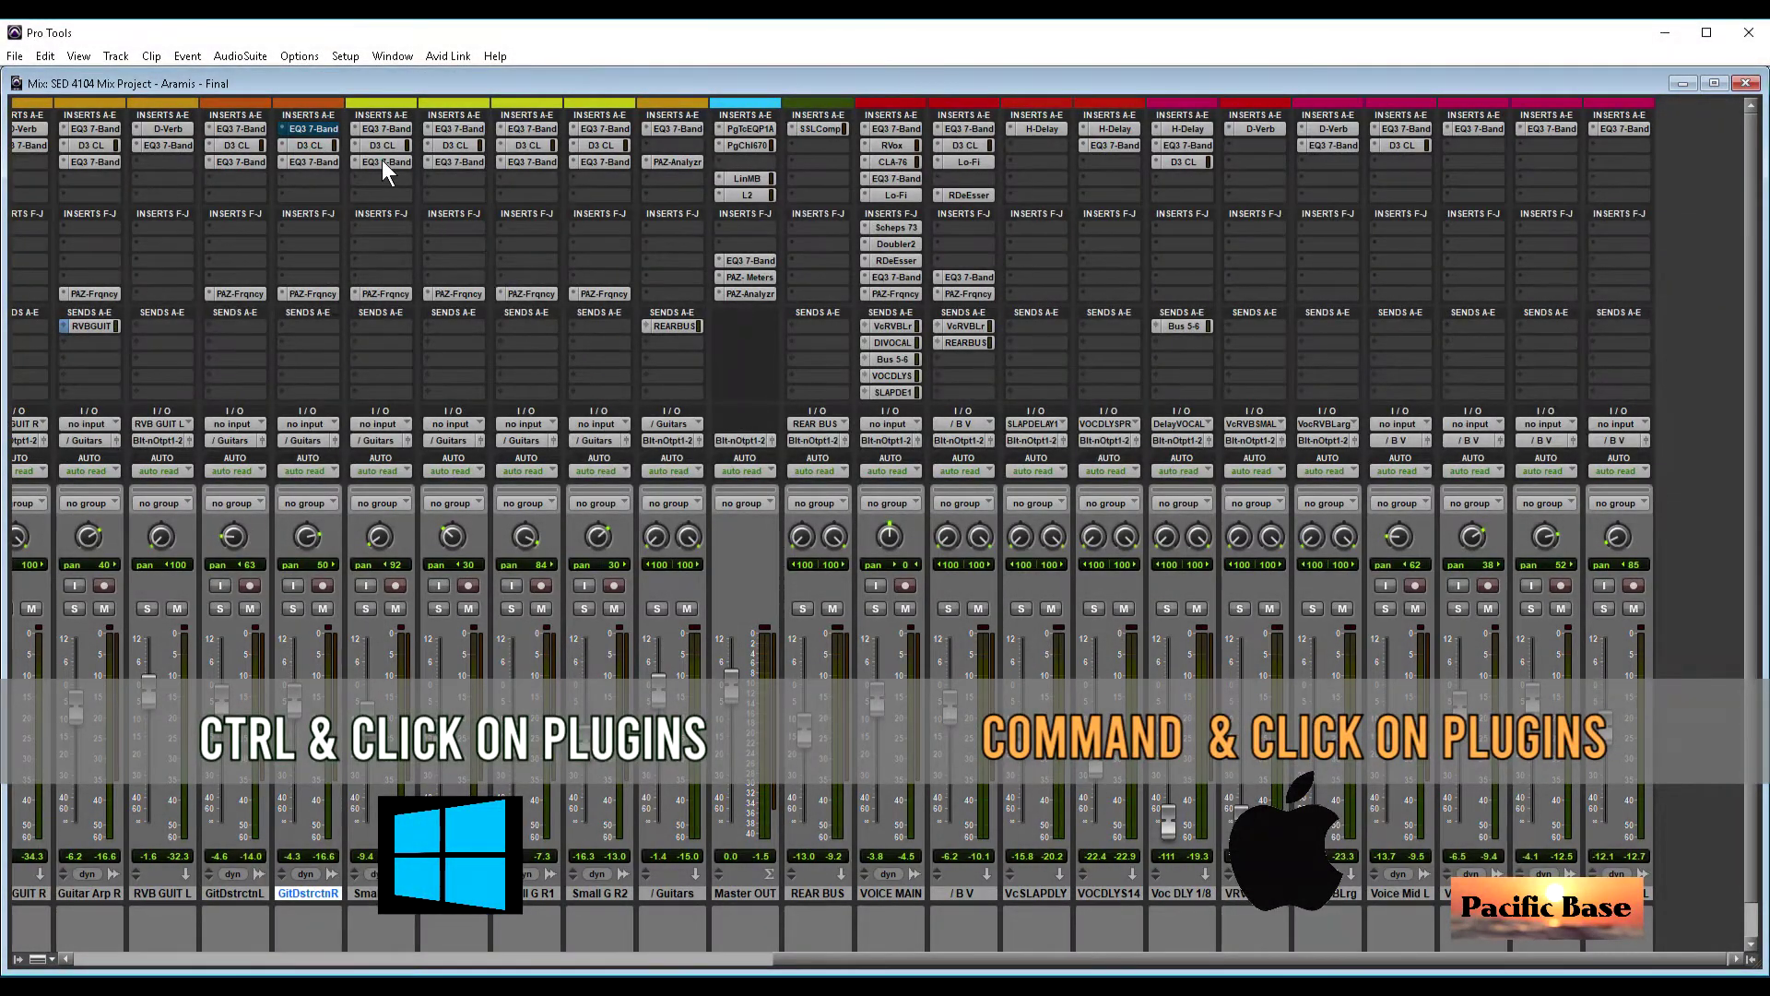
Step: Bypass individual D3 ComLim and PAZ-Frqncy inserts on single yellow guitar tracks
left_click(520, 144, "ctrl")
left_click(611, 143, "ctrl")
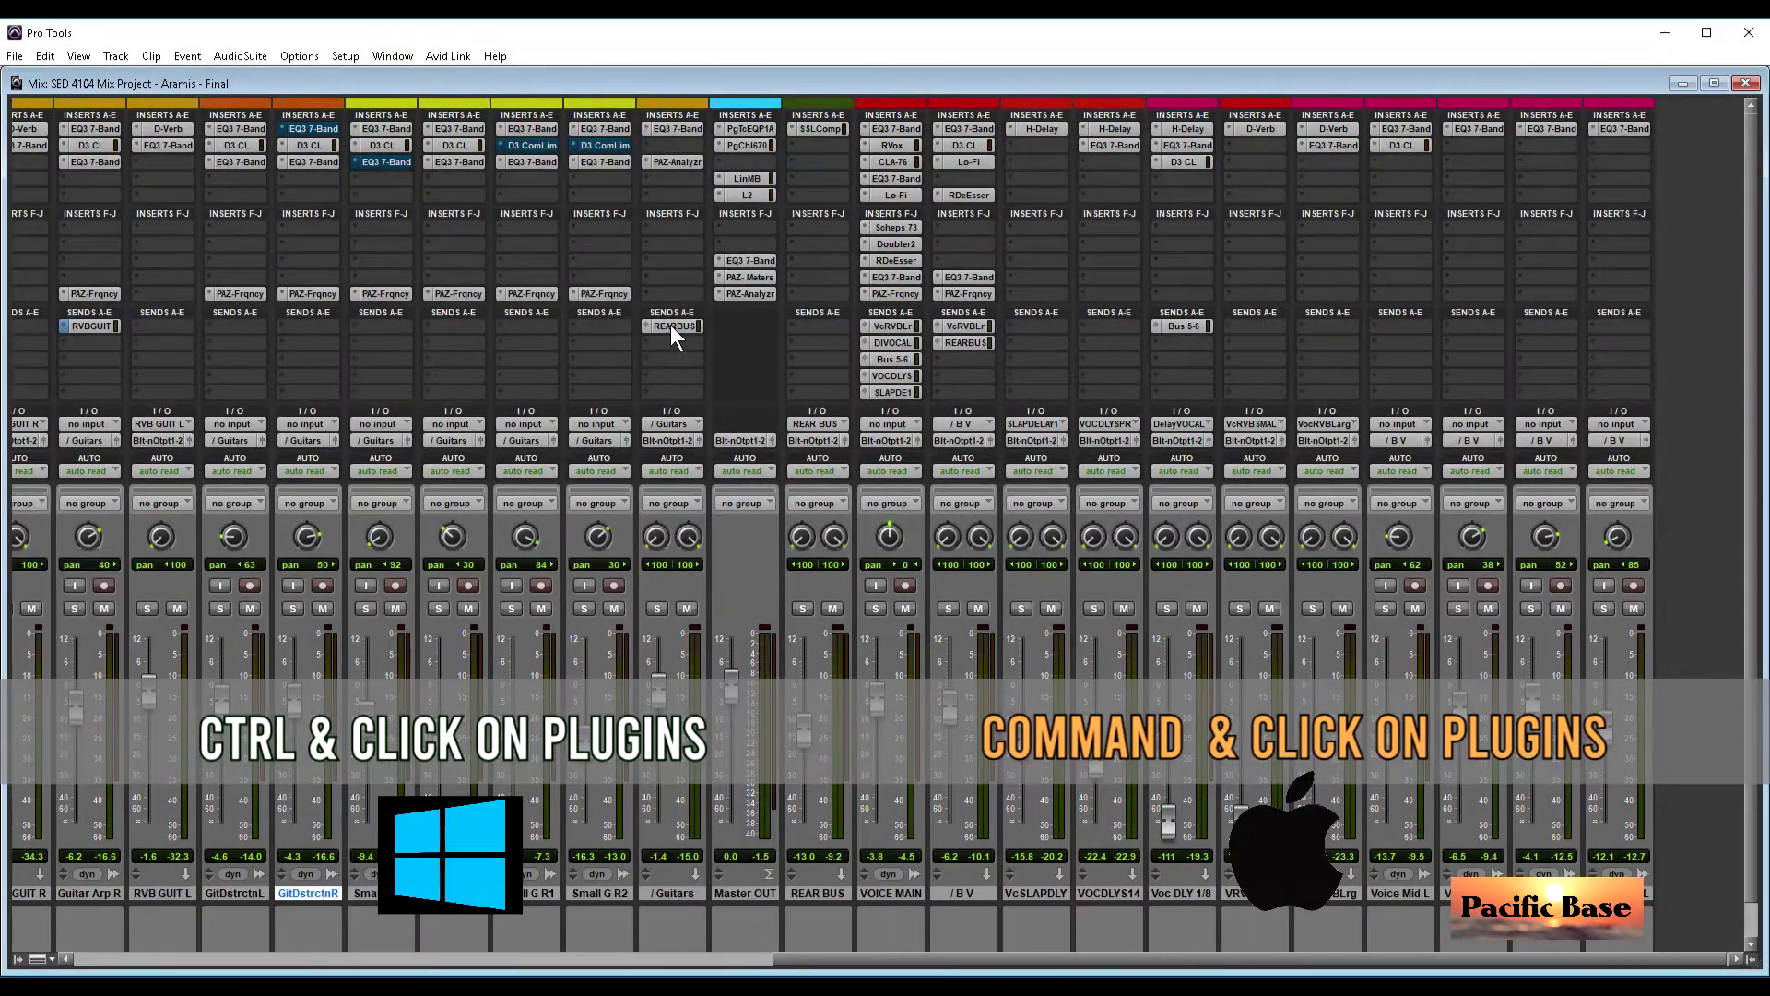
left_click(605, 293, "ctrl")
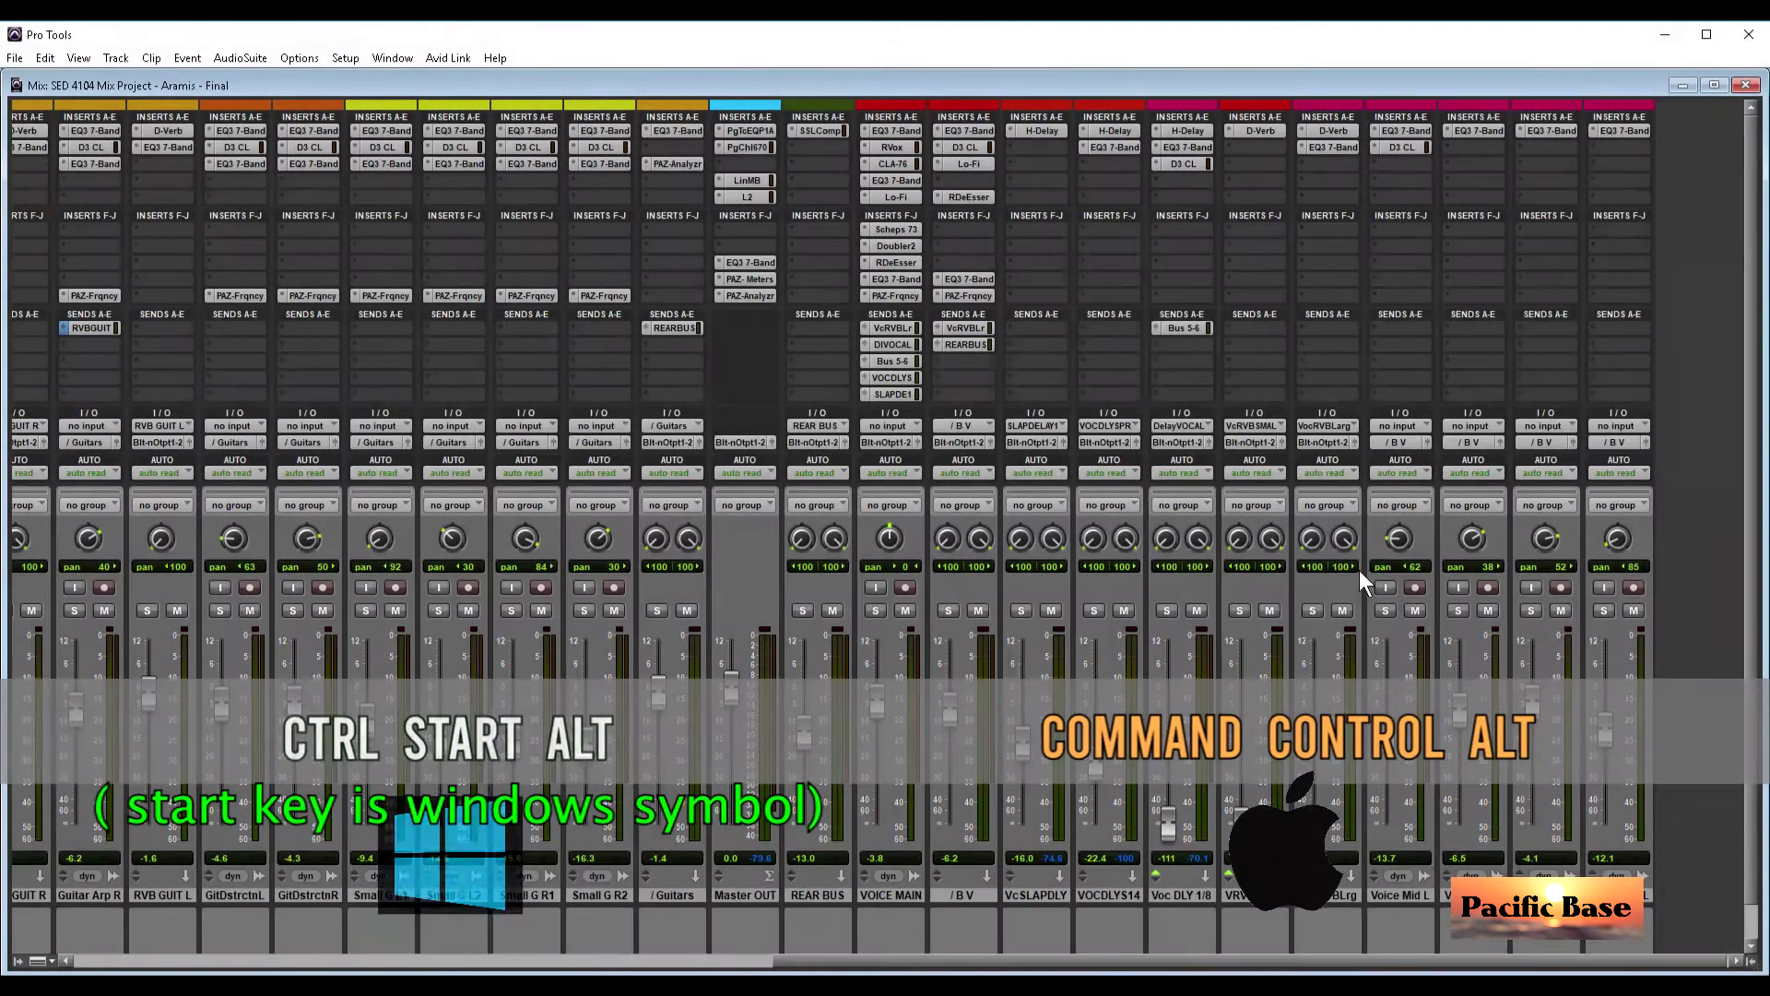
Step: Deactivate and reactivate the first and third insert rows on every track
left_click(243, 129, "ctrl+alt+super")
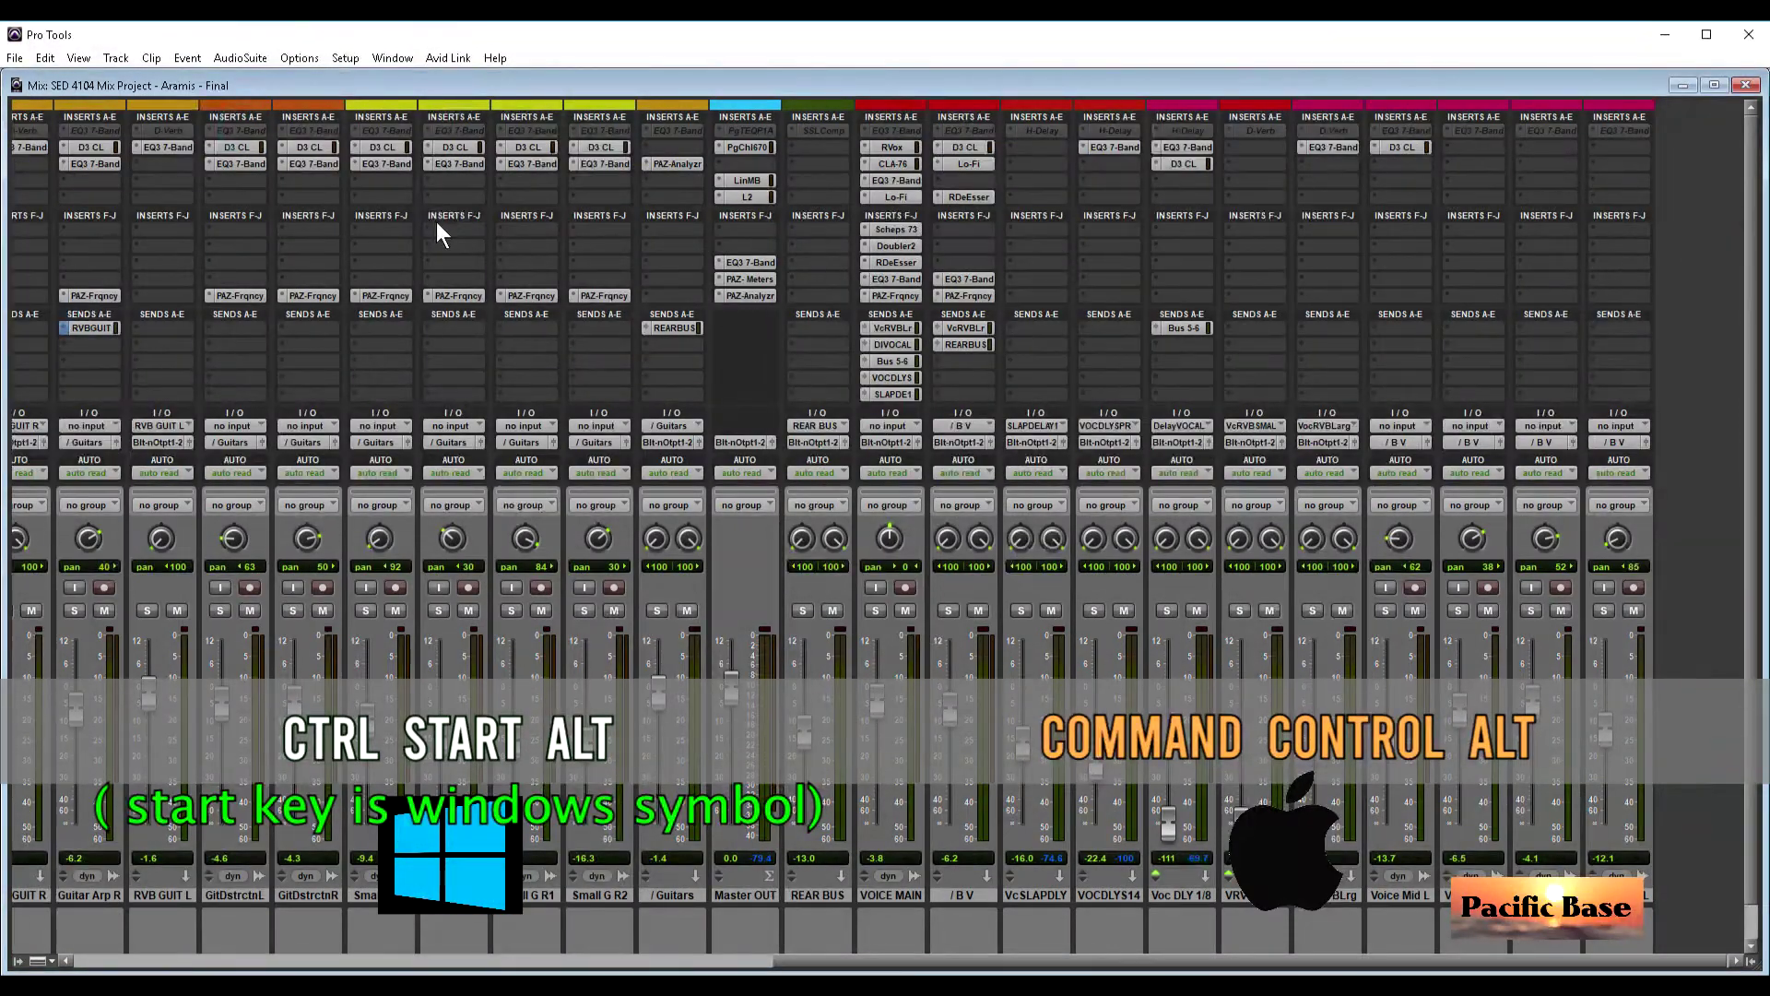
left_click(375, 130, "ctrl+alt+super")
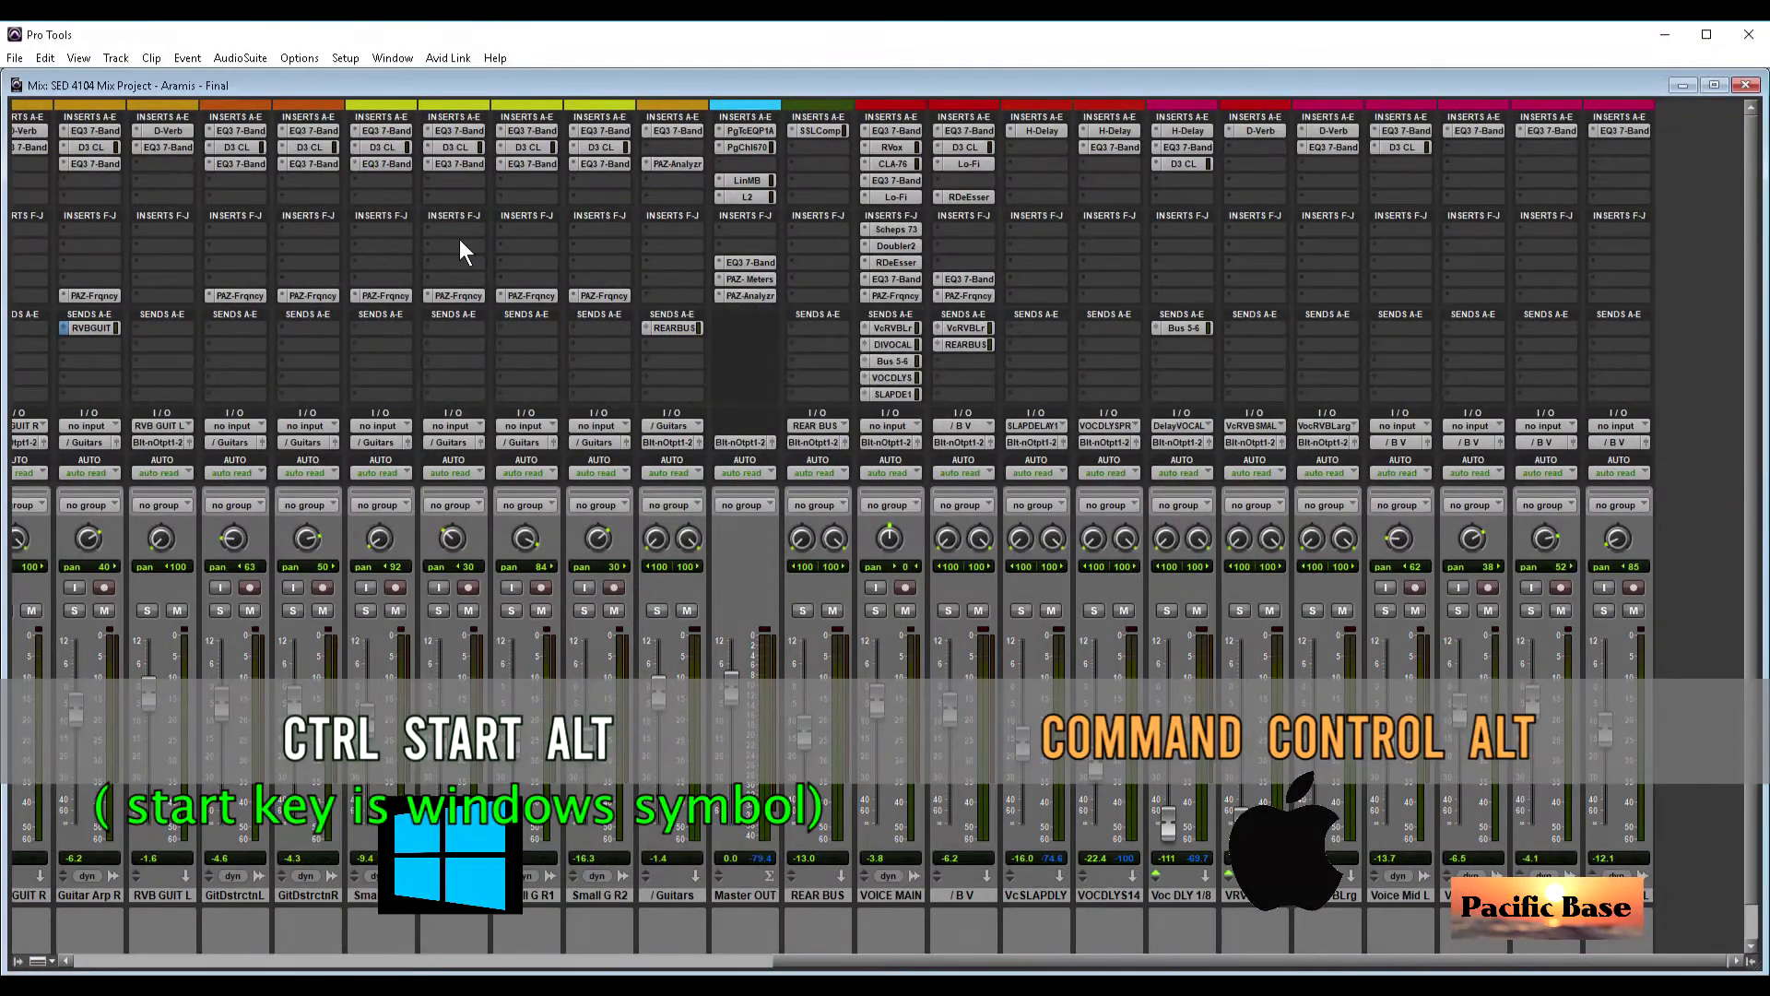
left_click(443, 165, "ctrl+alt+super")
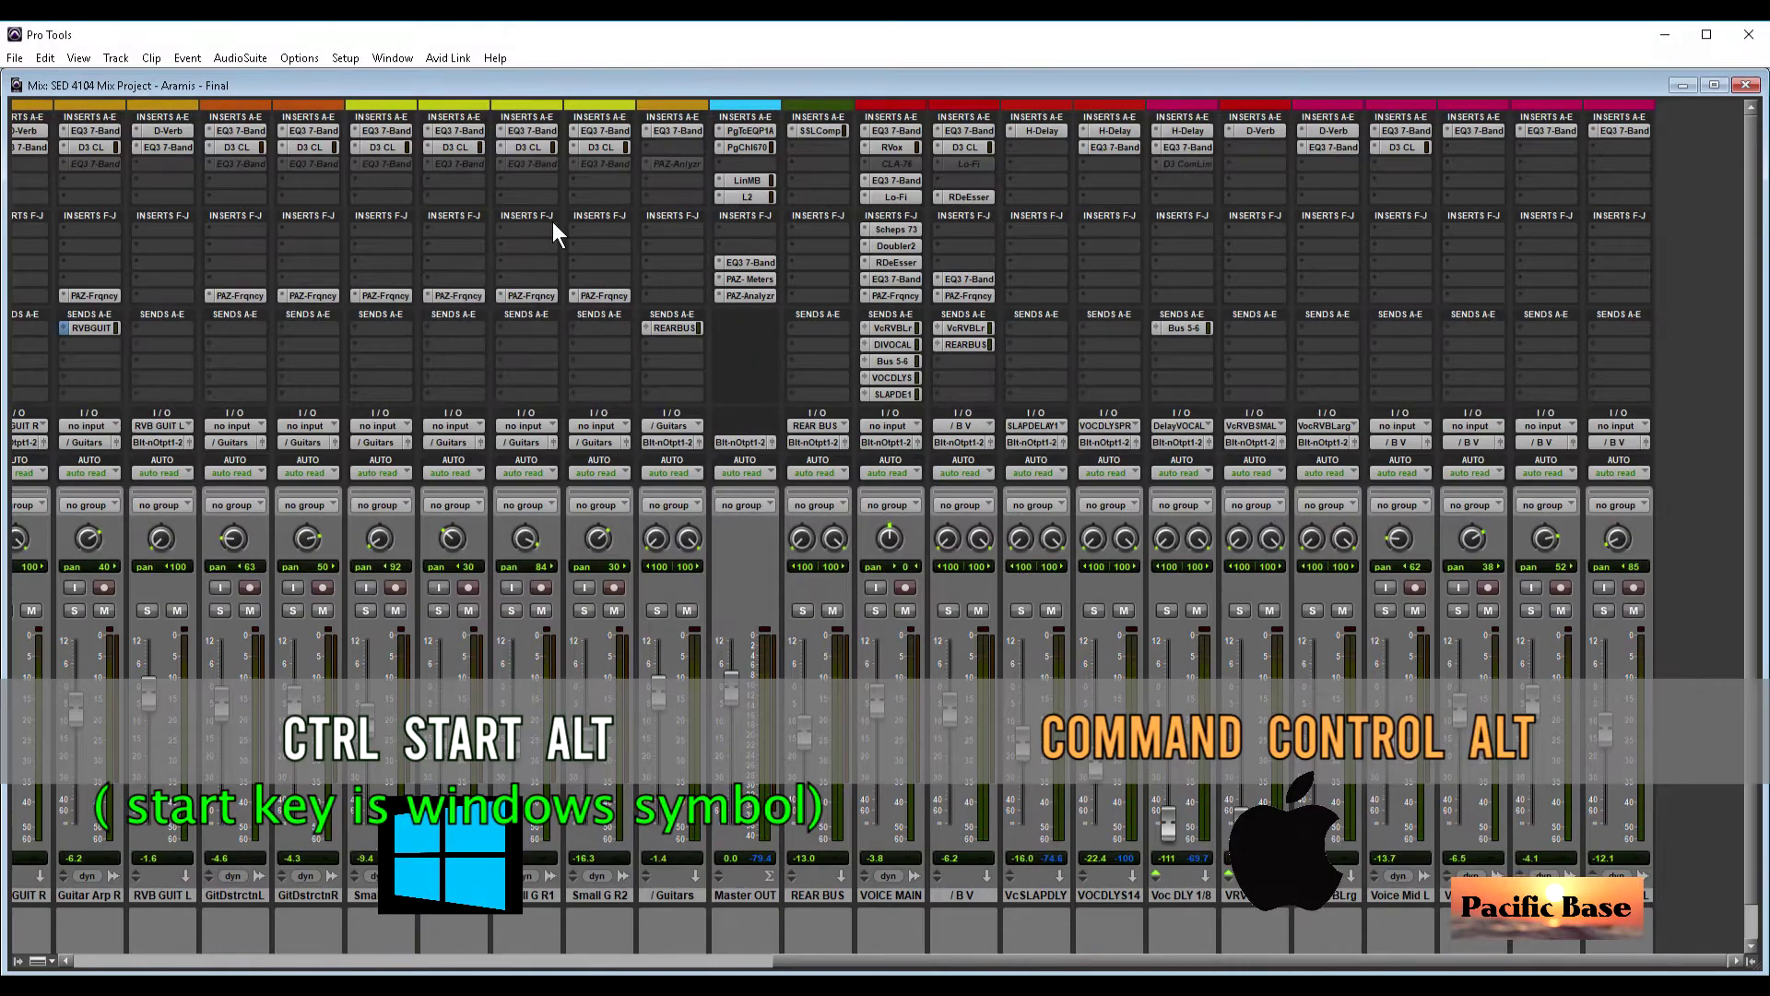
key("ctrl+z")
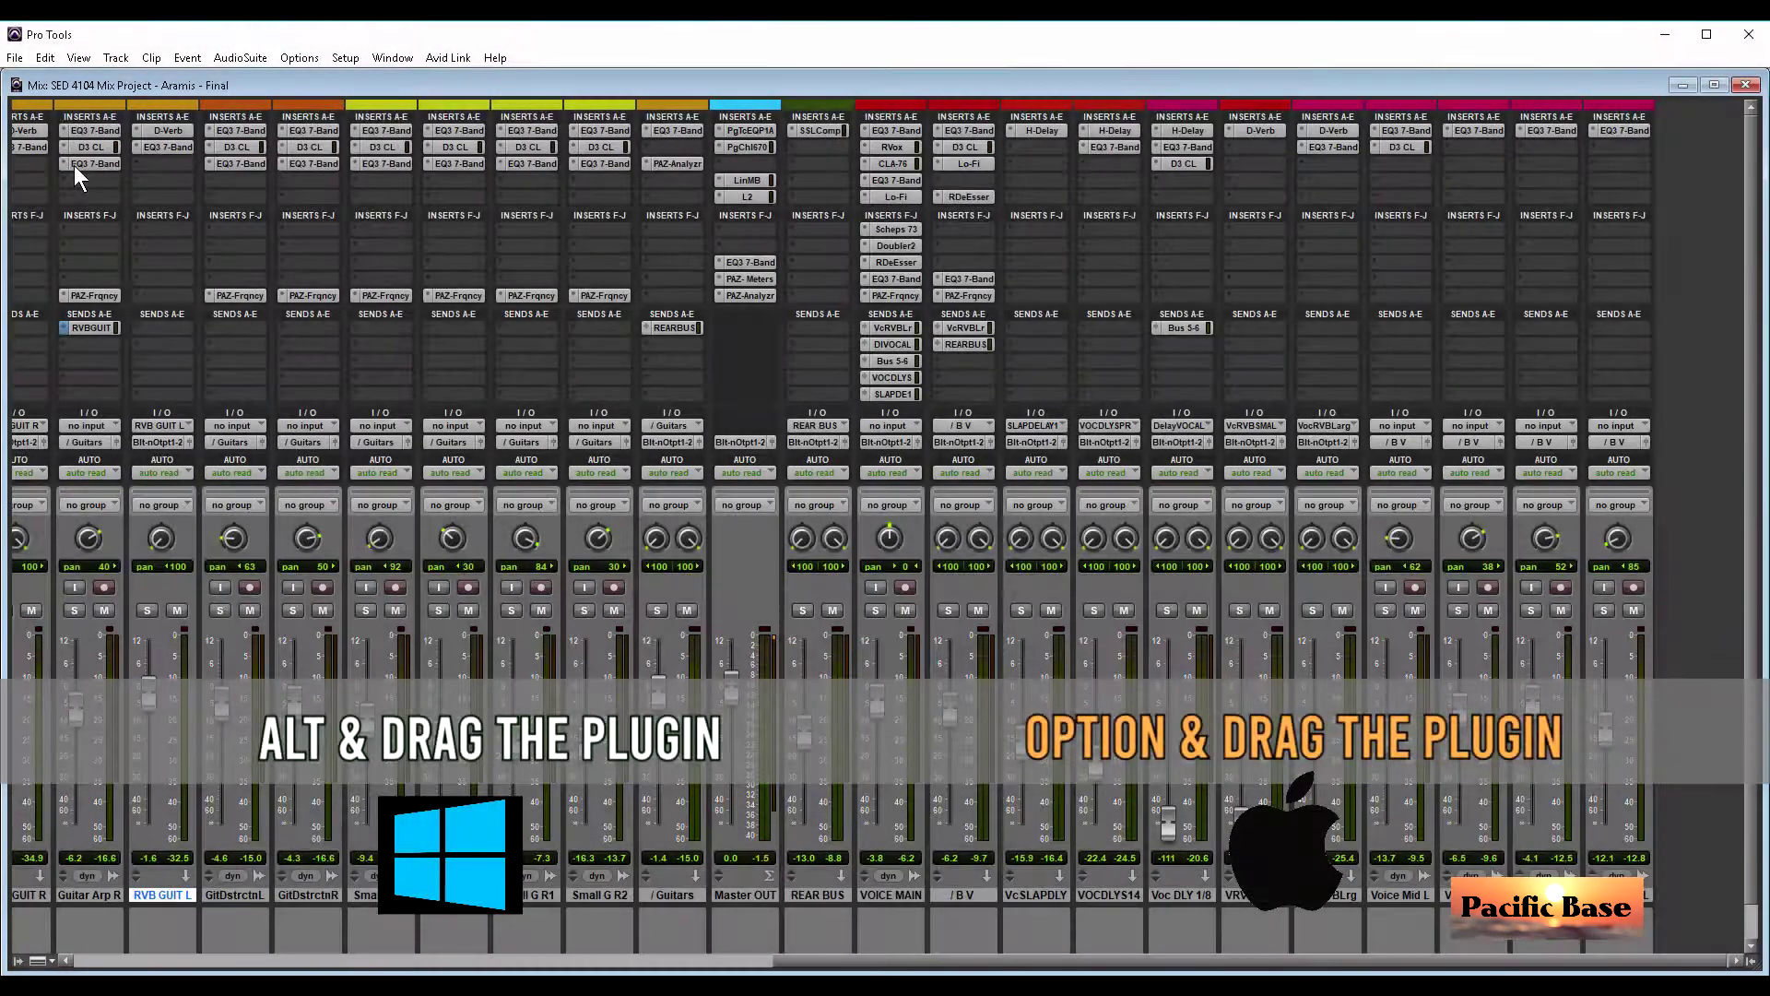
Step: Copy the EQ3 7-Band insert to RVB GUIT L and the Lo-Fi insert to VcSLAPDLY, opening each copy
left_click(74, 164)
left_click(73, 165)
left_click_drag(88, 163, 152, 164)
left_click(152, 164)
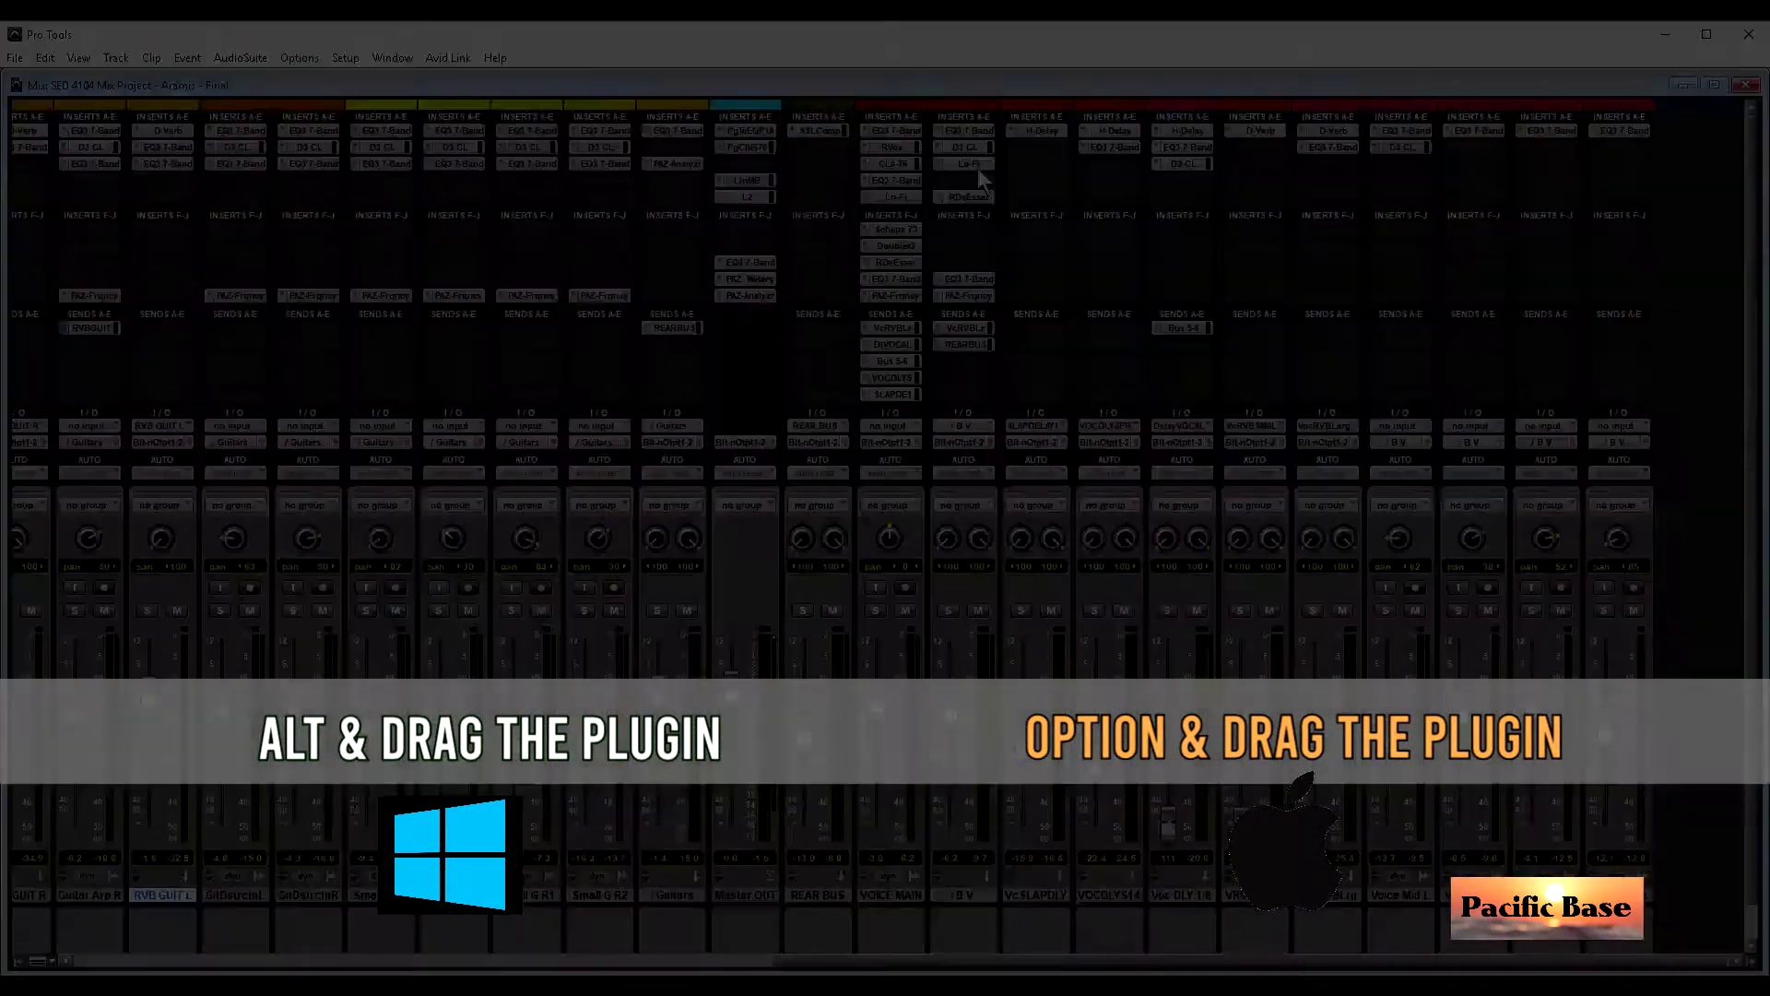
left_click(969, 164)
left_click_drag(974, 162, 1042, 166)
left_click(1042, 164)
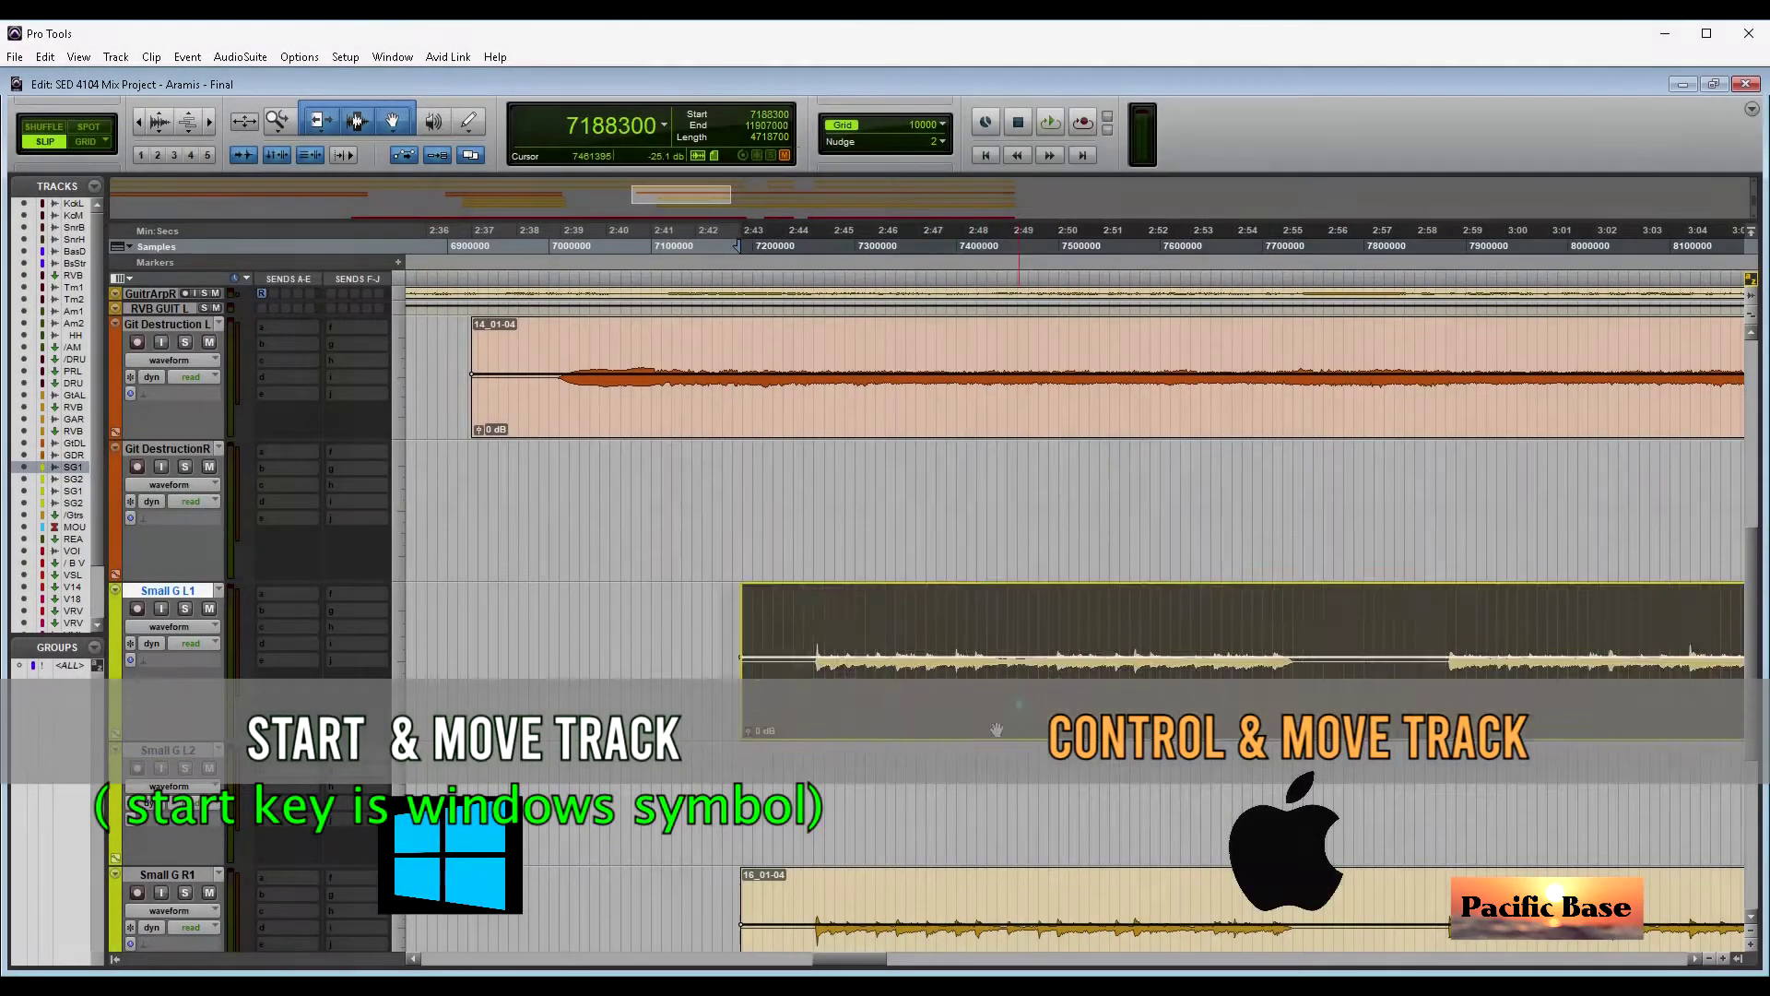
Step: Move clip 15_01-04 between Small G L1 and L2 without time change, keeping it at 7188300
left_click_drag(1016, 622, 1031, 725)
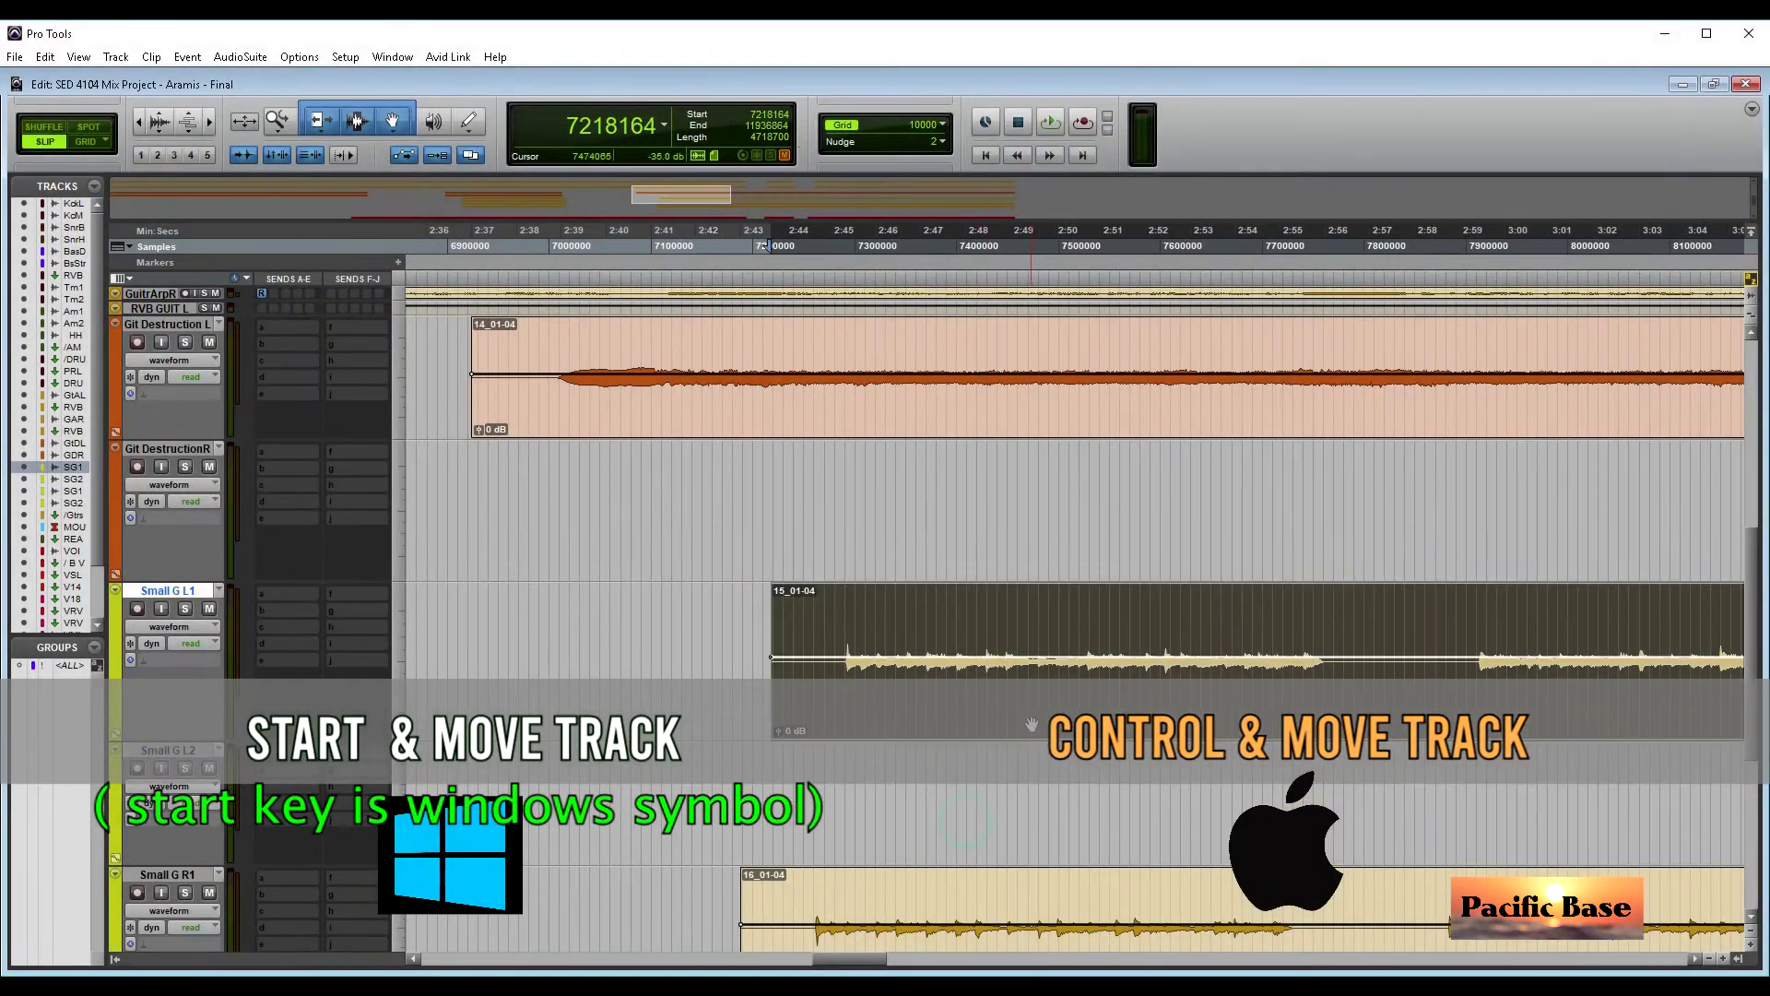
key("ctrl+z")
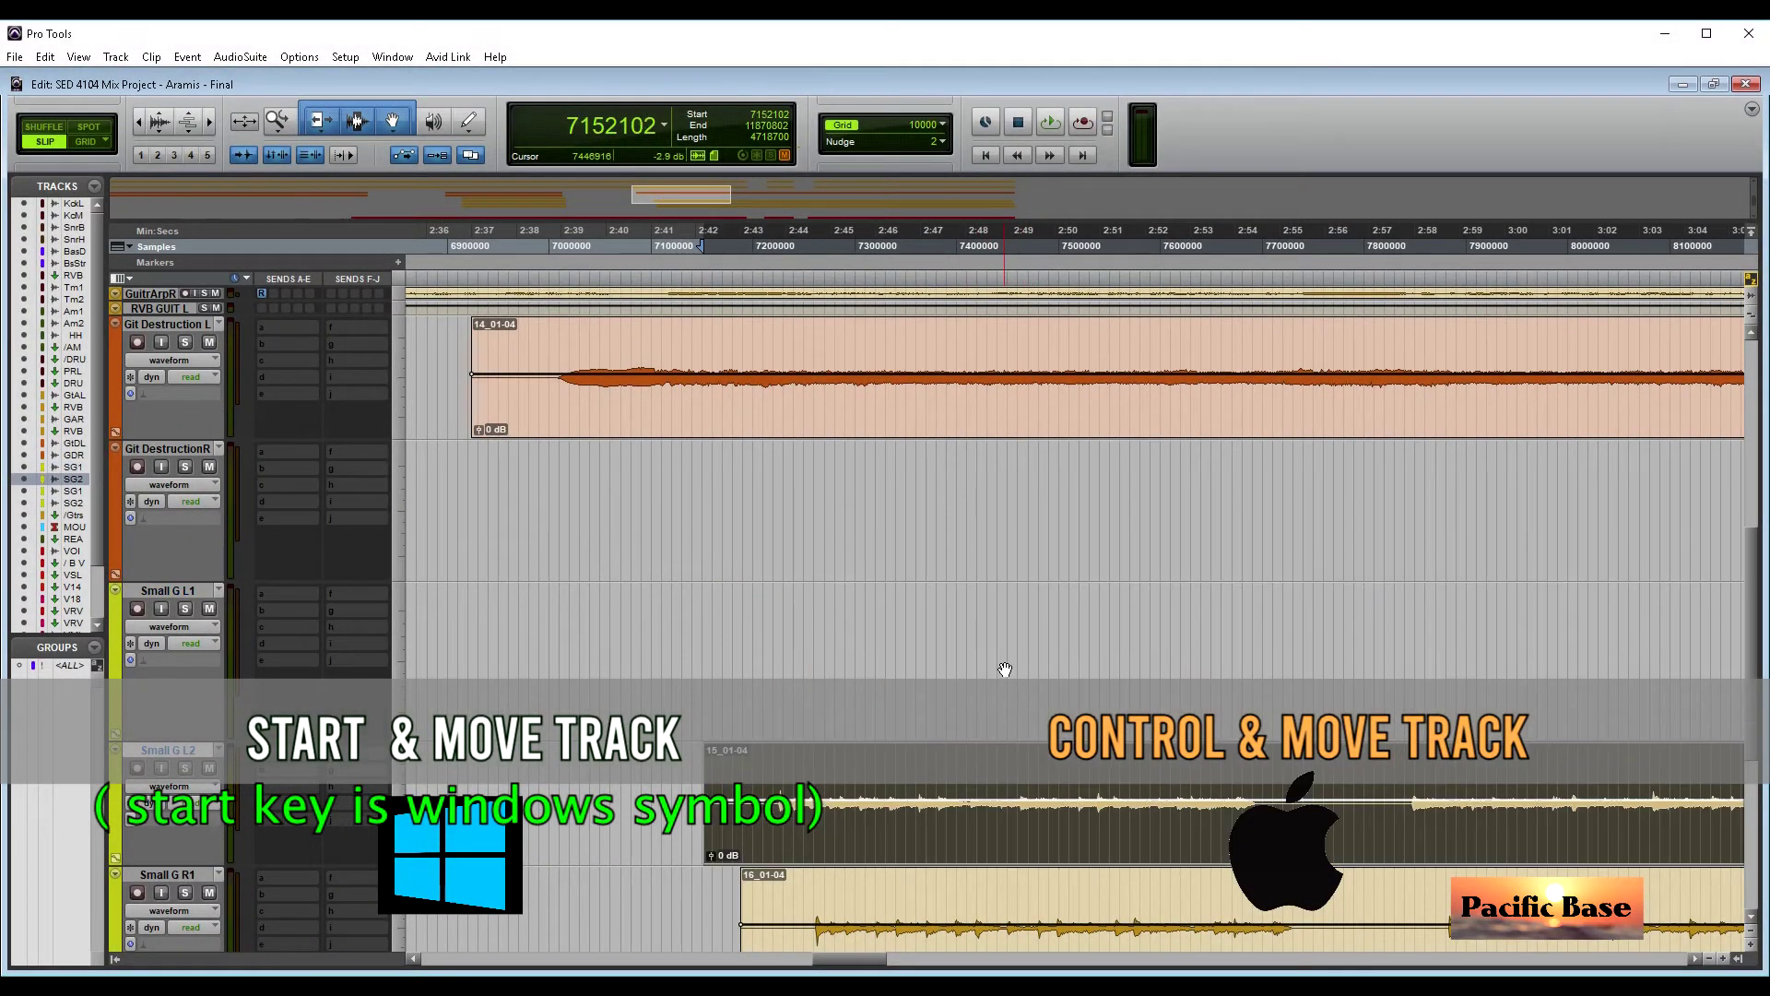
key("ctrl+z")
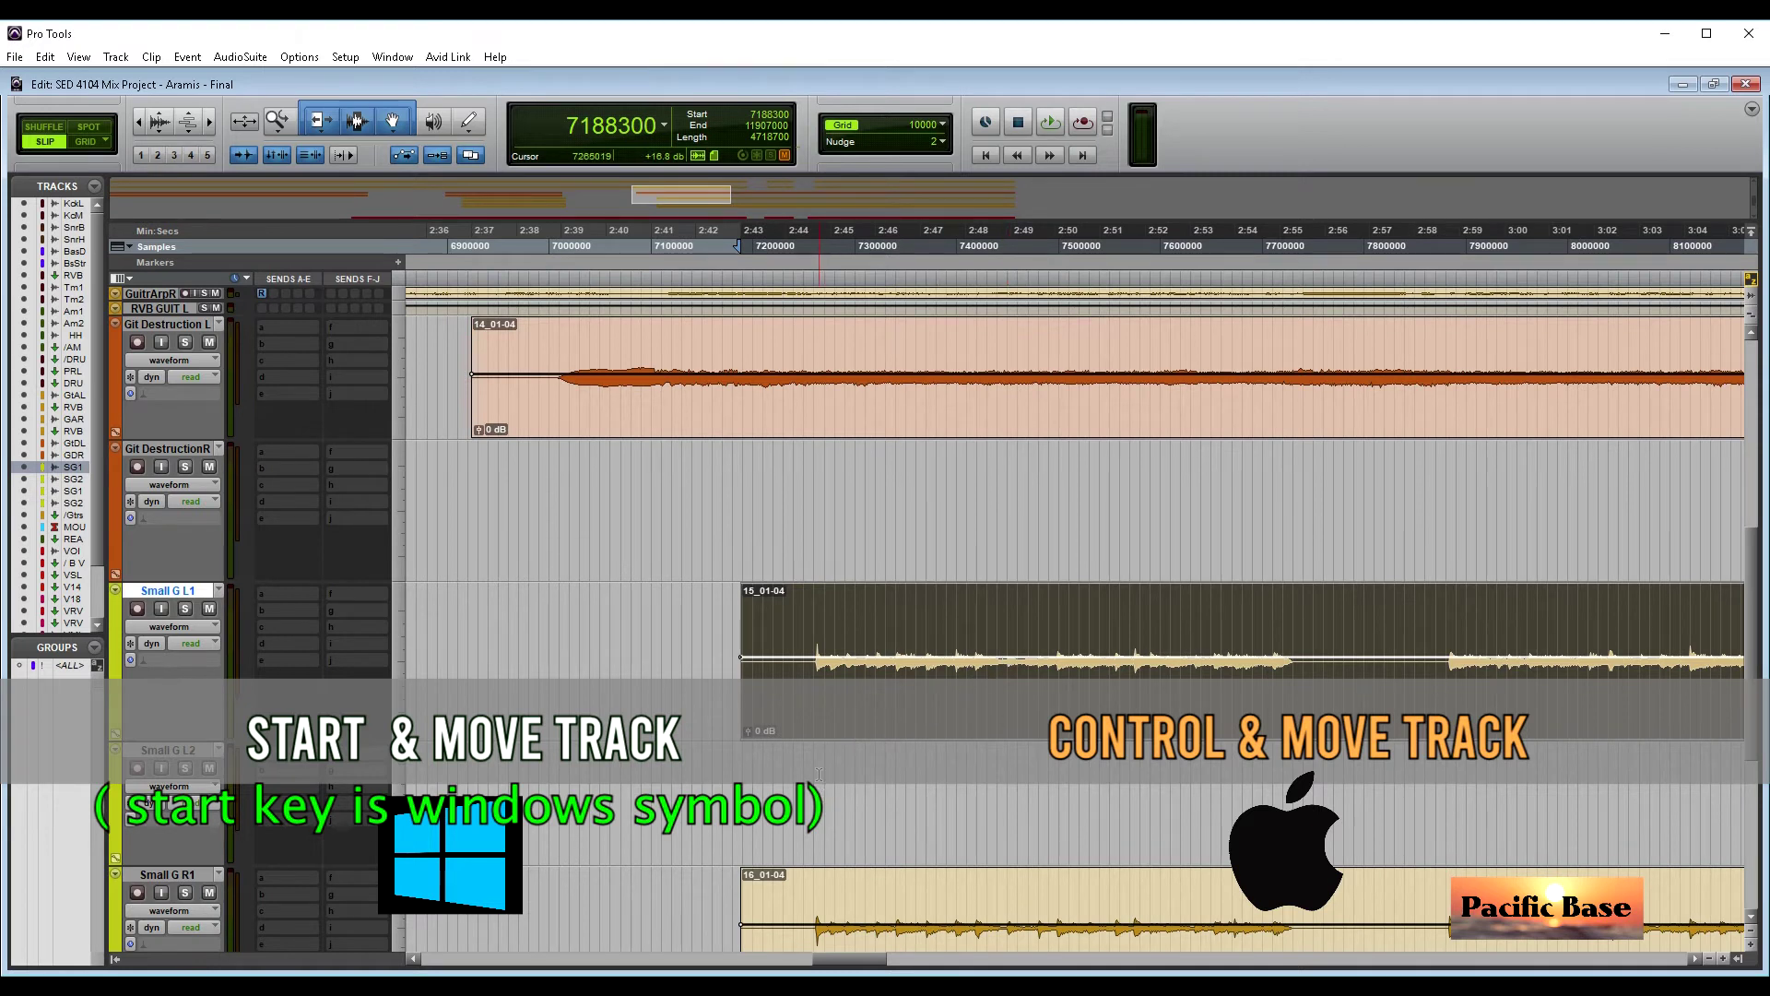
left_click(819, 775)
left_click(903, 713)
mouse_move(901, 719)
left_mouse_down()
mouse_move(897, 810)
mouse_move(888, 751)
left_mouse_up()
left_click_drag(888, 751, 888, 738)
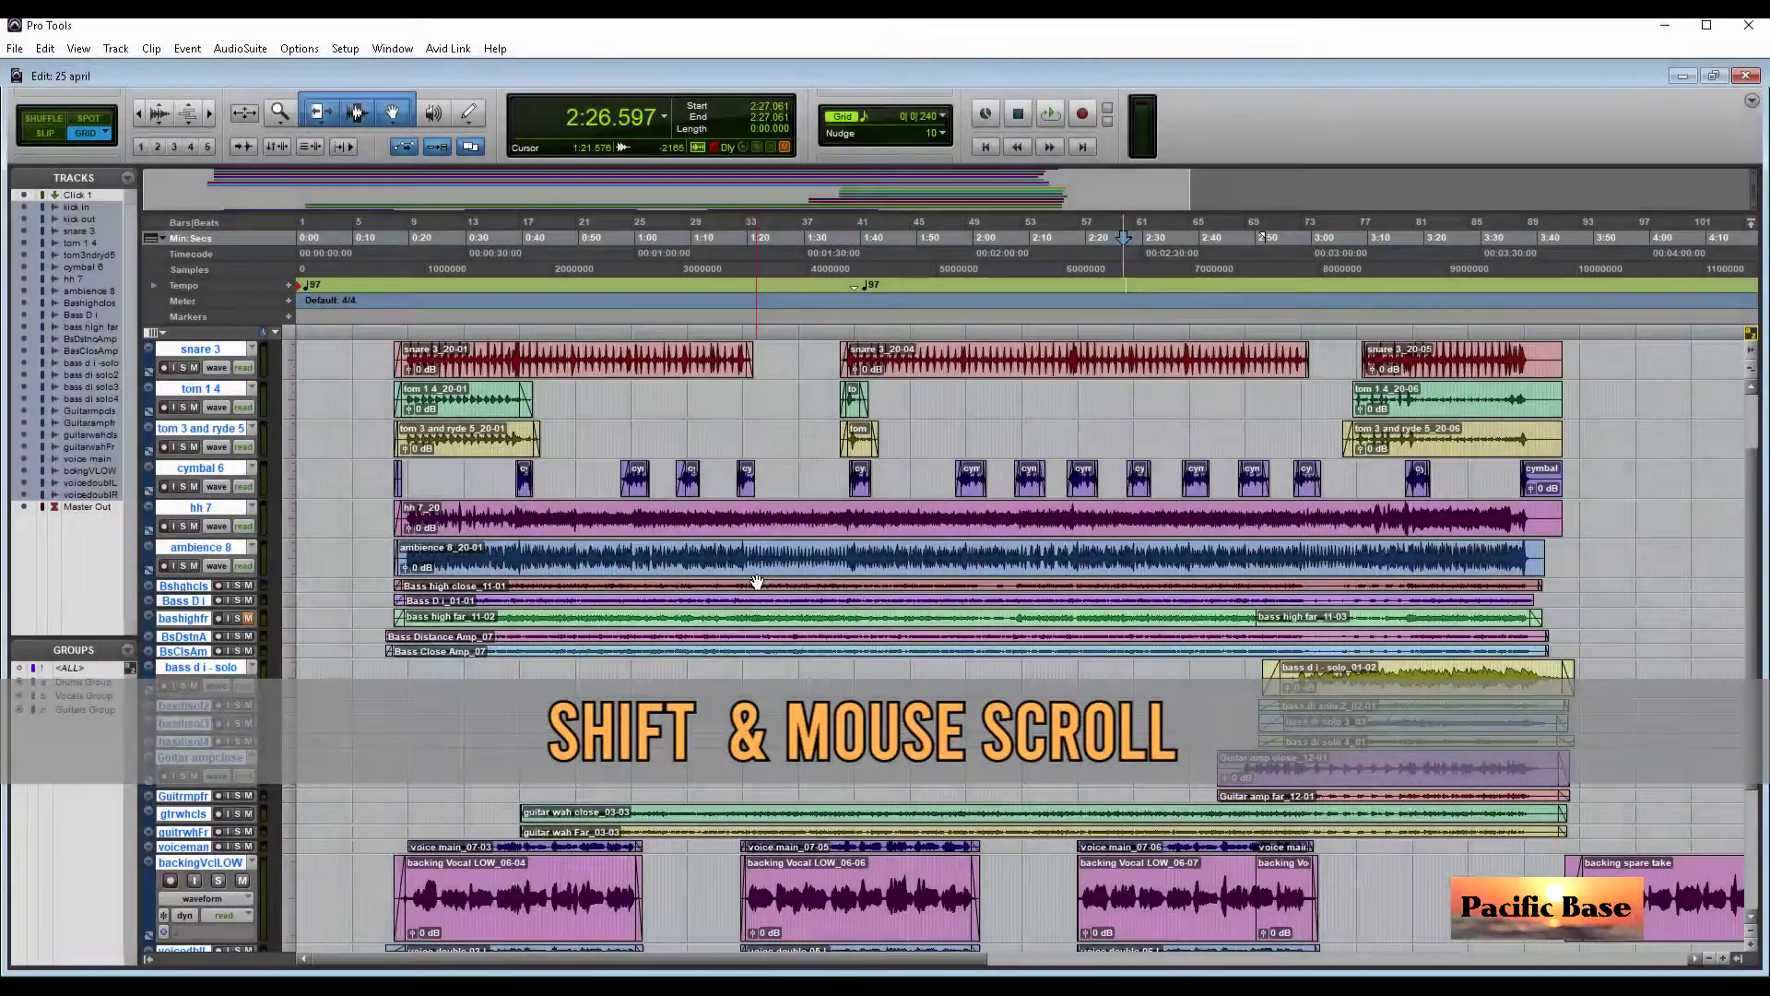
scroll(756, 583, "down", 5)
scroll(756, 583, "up", 6)
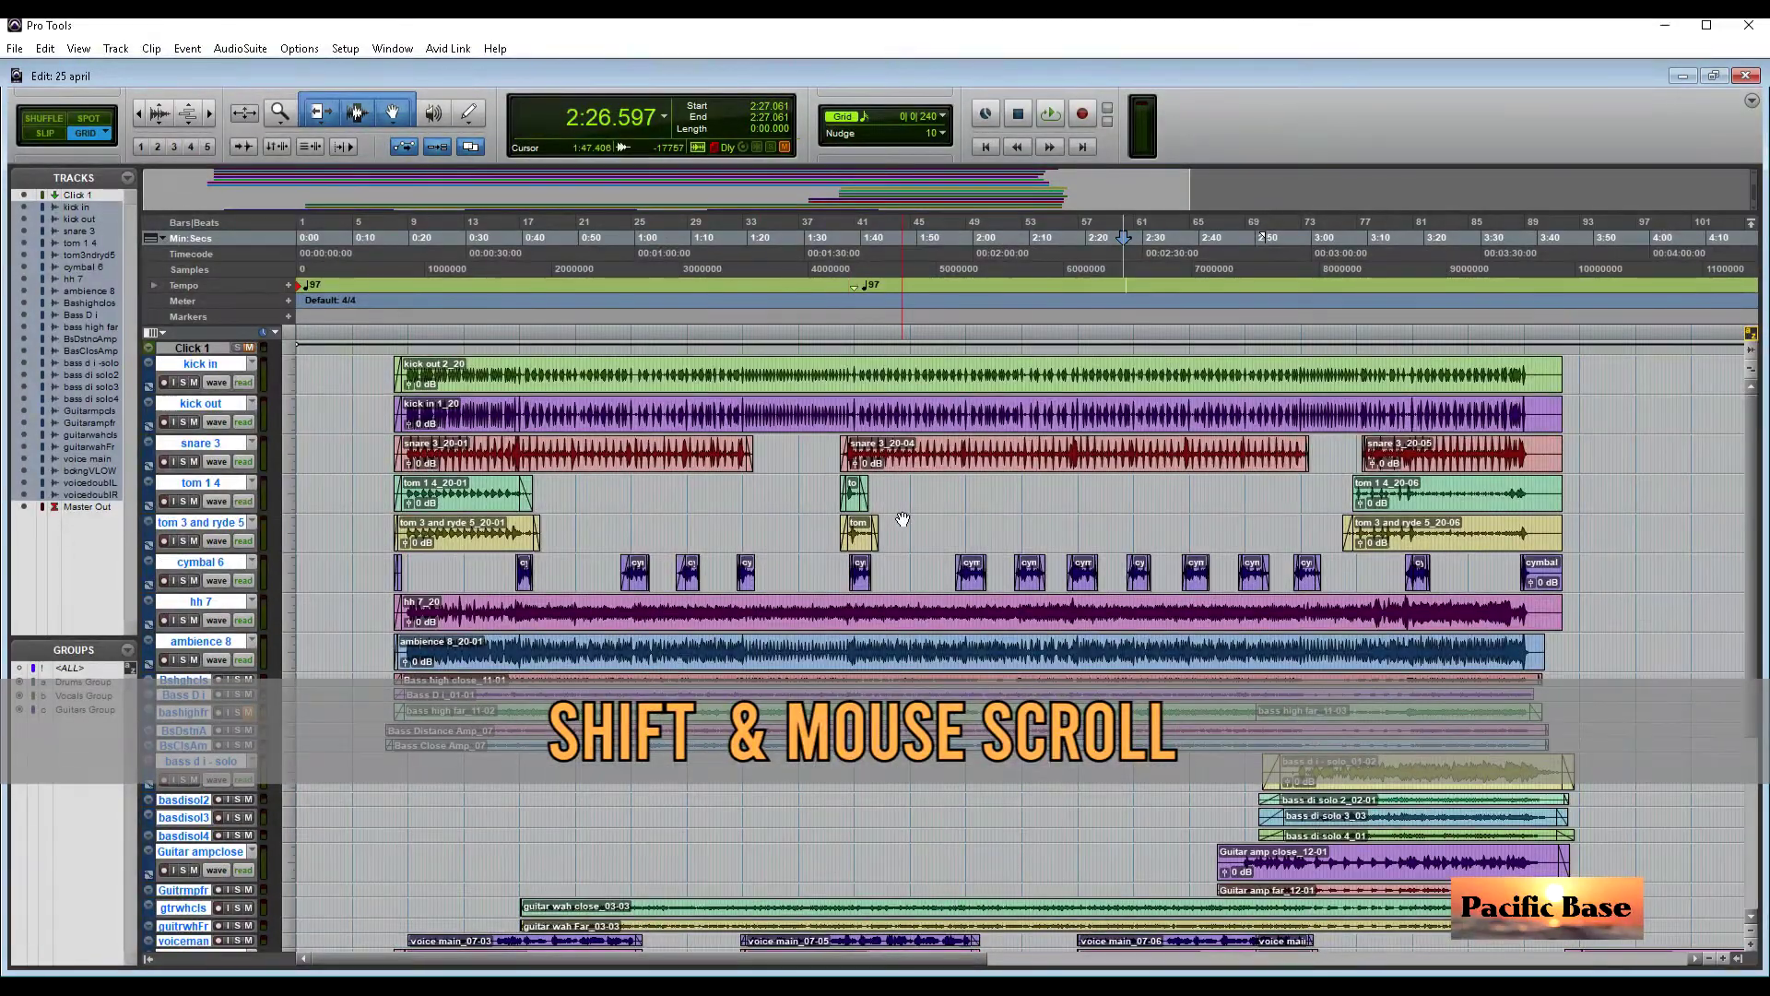
scroll(902, 520, "right", 6)
scroll(902, 519, "left", 6)
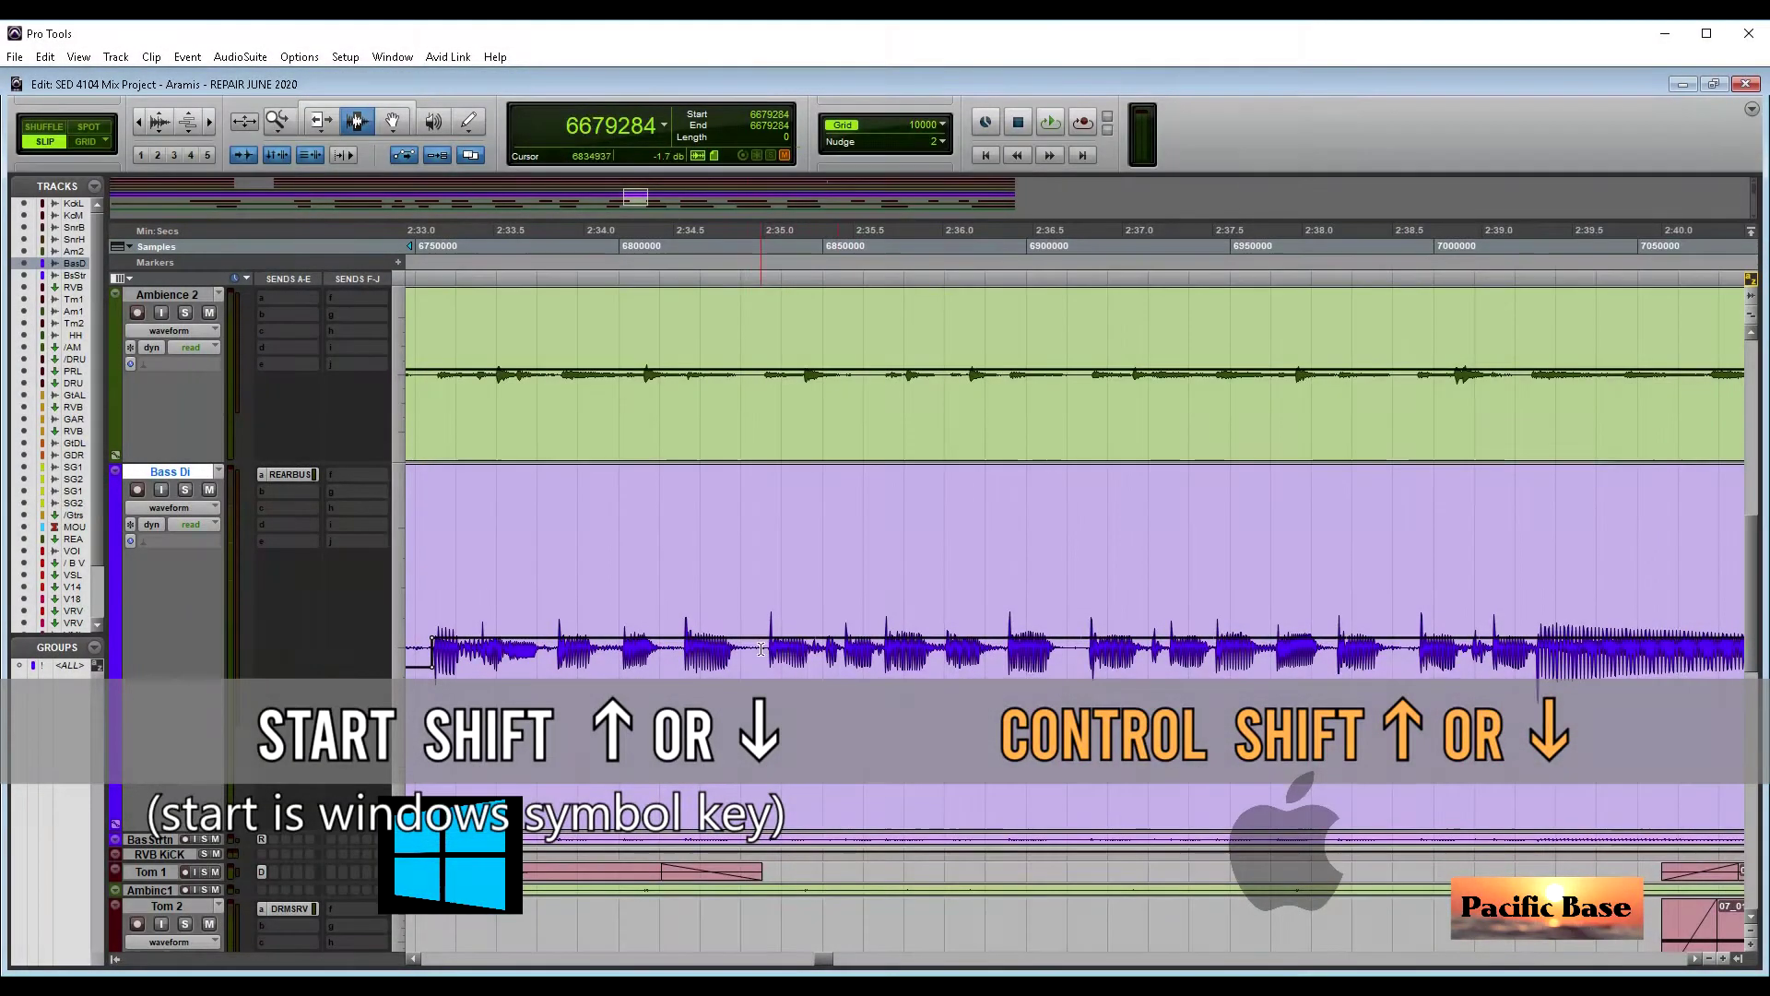
Step: Lower clip gain on Bass Di 2:35.0–2:36.6 and raise it on about 2:36.7–2:38.1
left_click(765, 642)
left_click_drag(765, 643, 1067, 665)
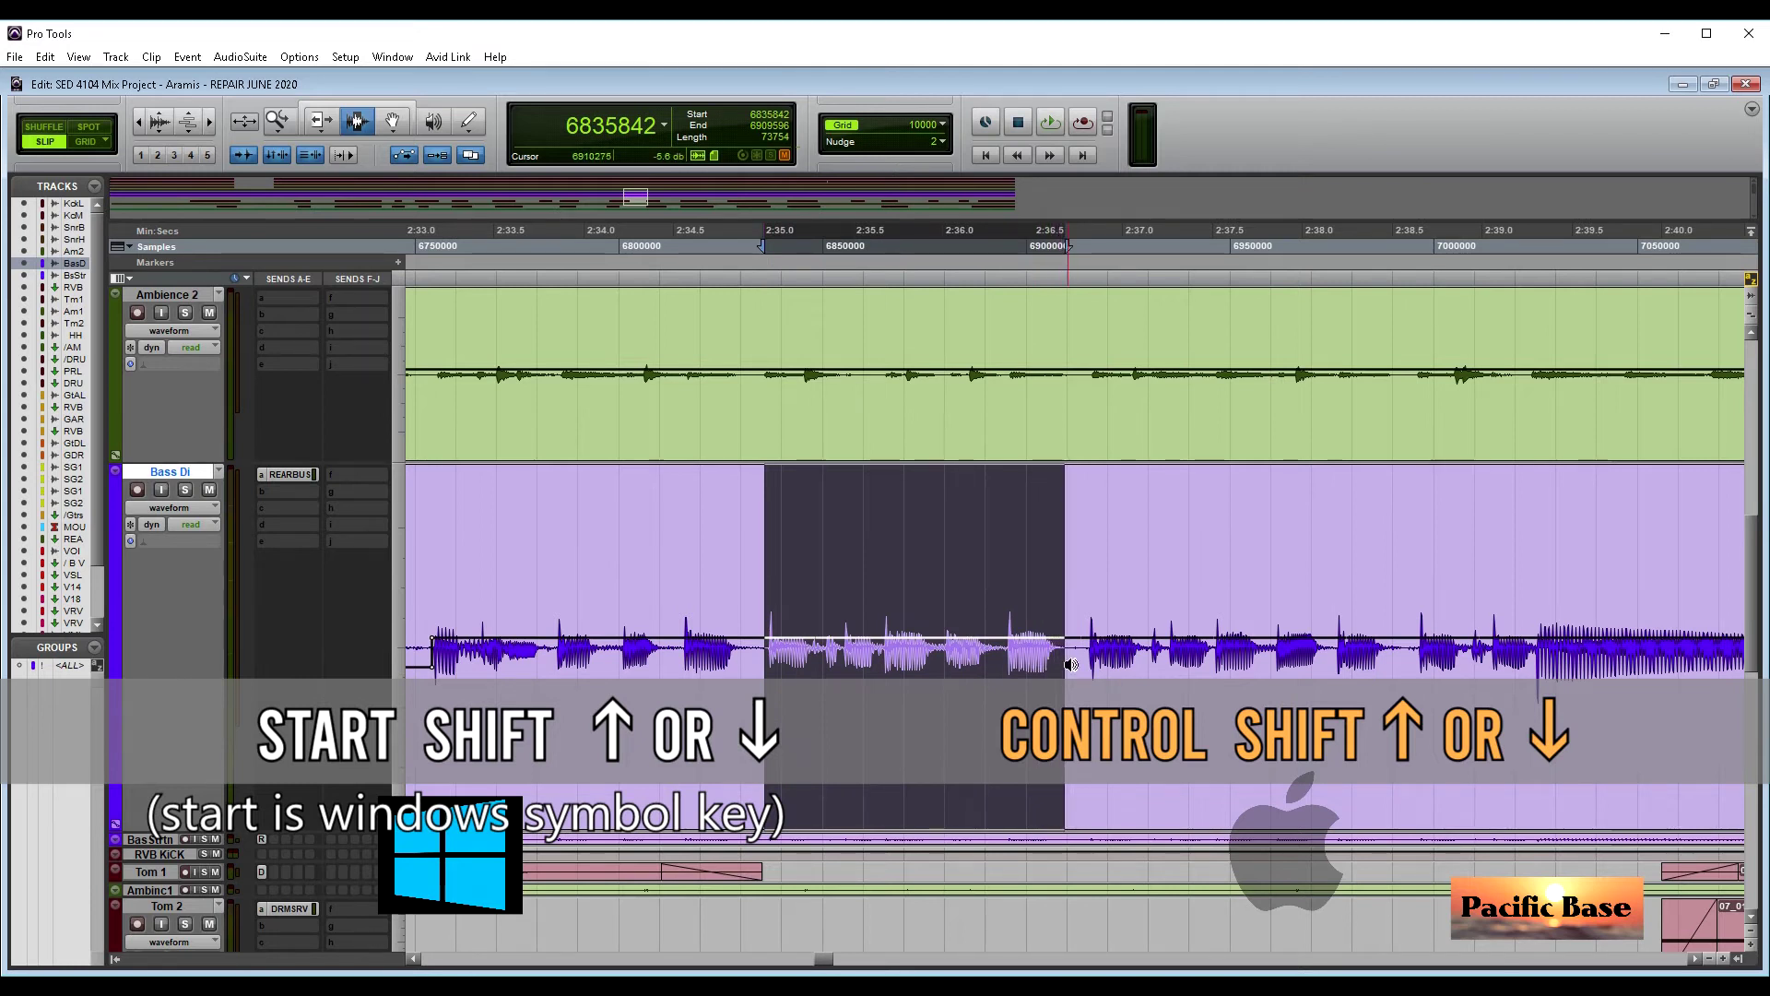
key("super+shift+Down")
key("super+shift+Down")
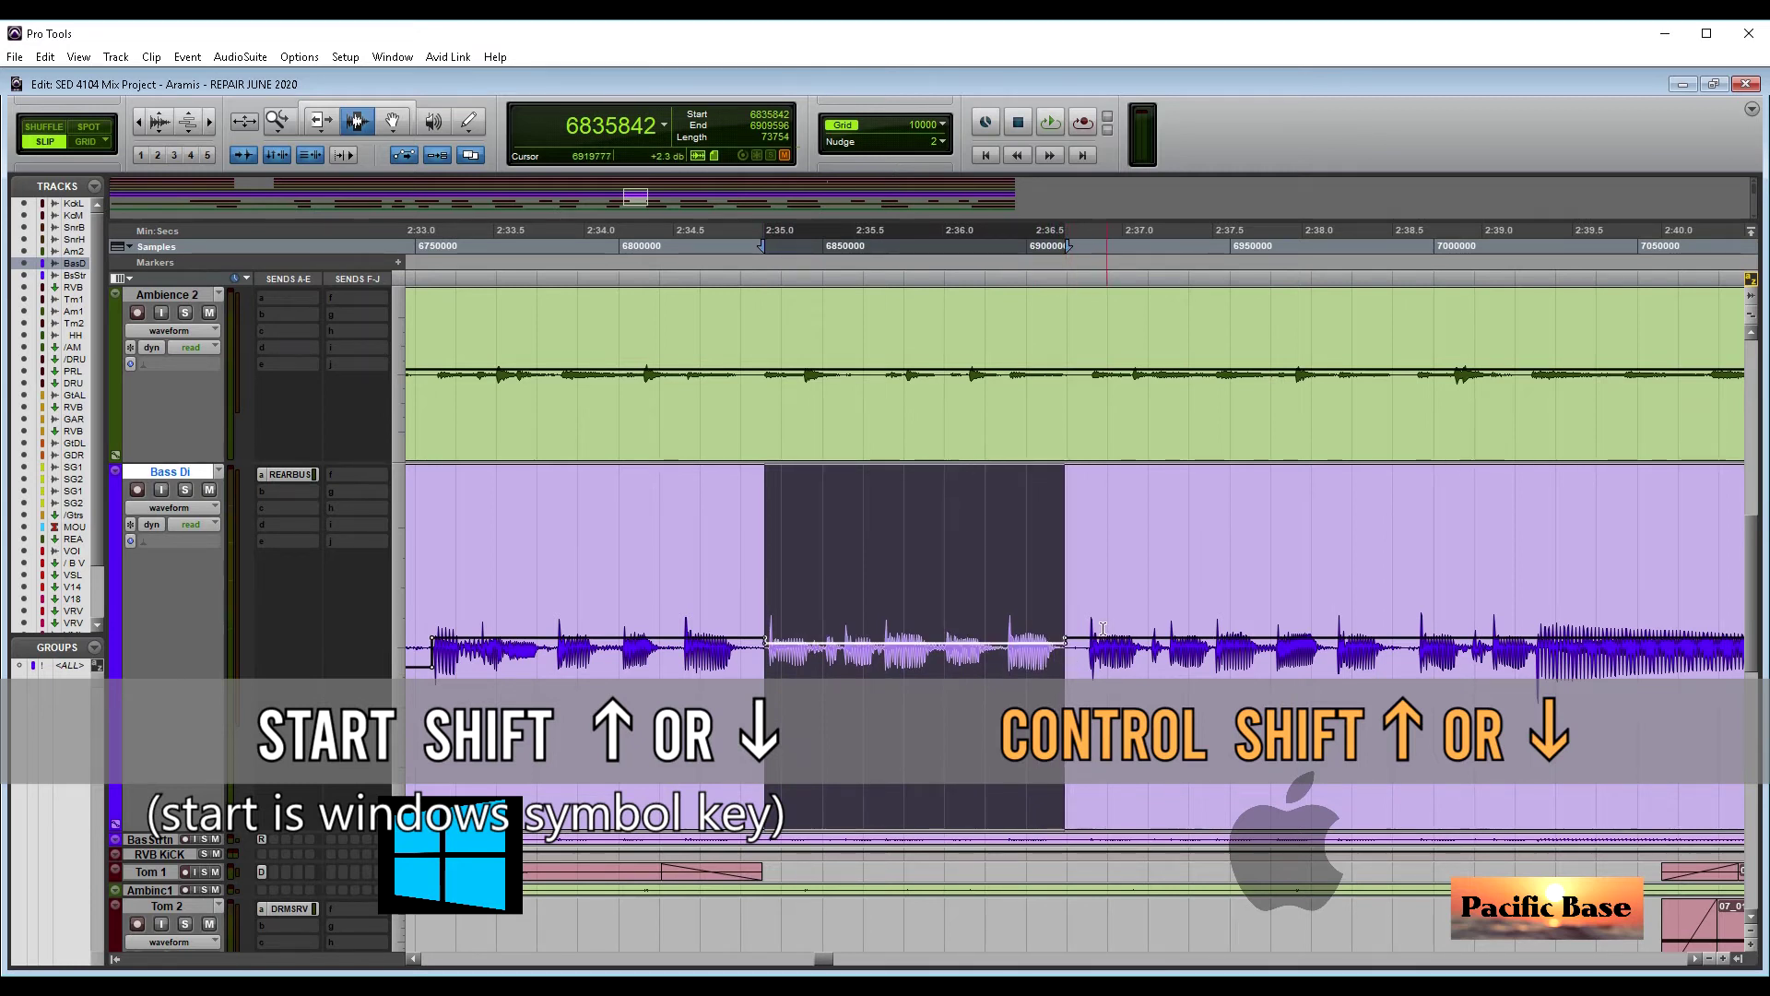
left_click_drag(1086, 644, 1335, 678)
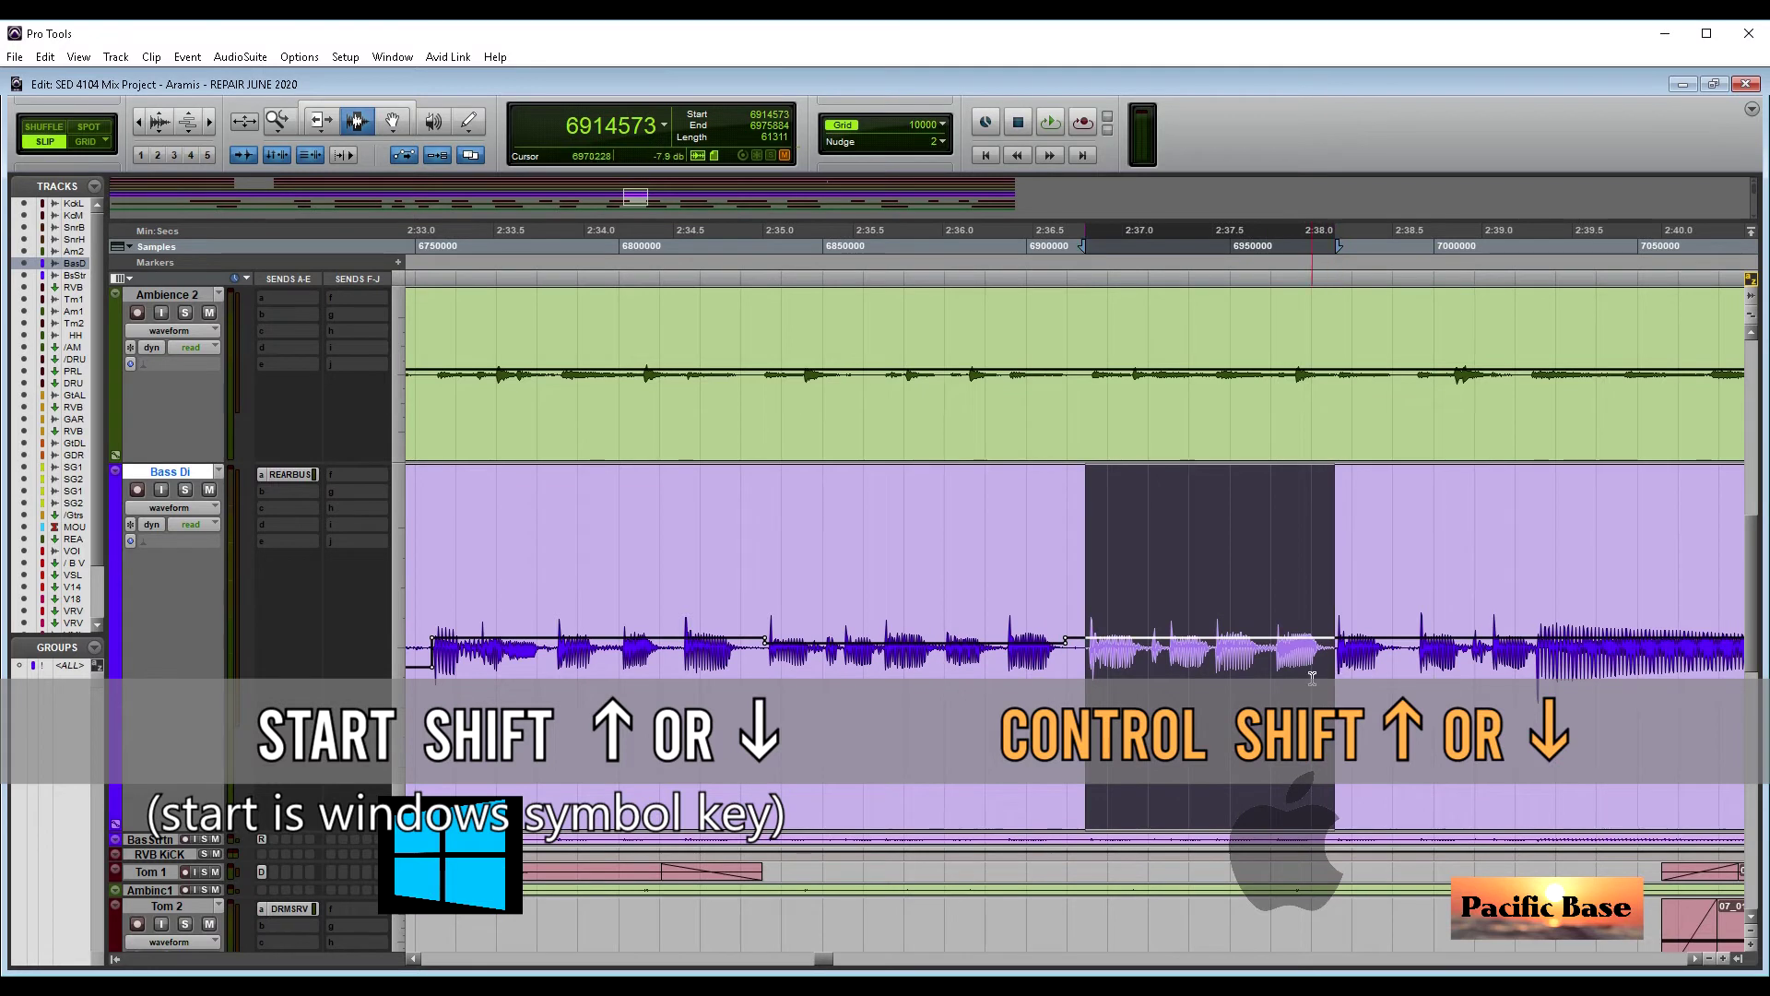
key("super+shift+Up")
key("super+shift+Up")
key("super+shift+Up")
key("super+shift+Up")
key("super+shift+Up")
key("super+shift+Up")
key("super+shift+Up")
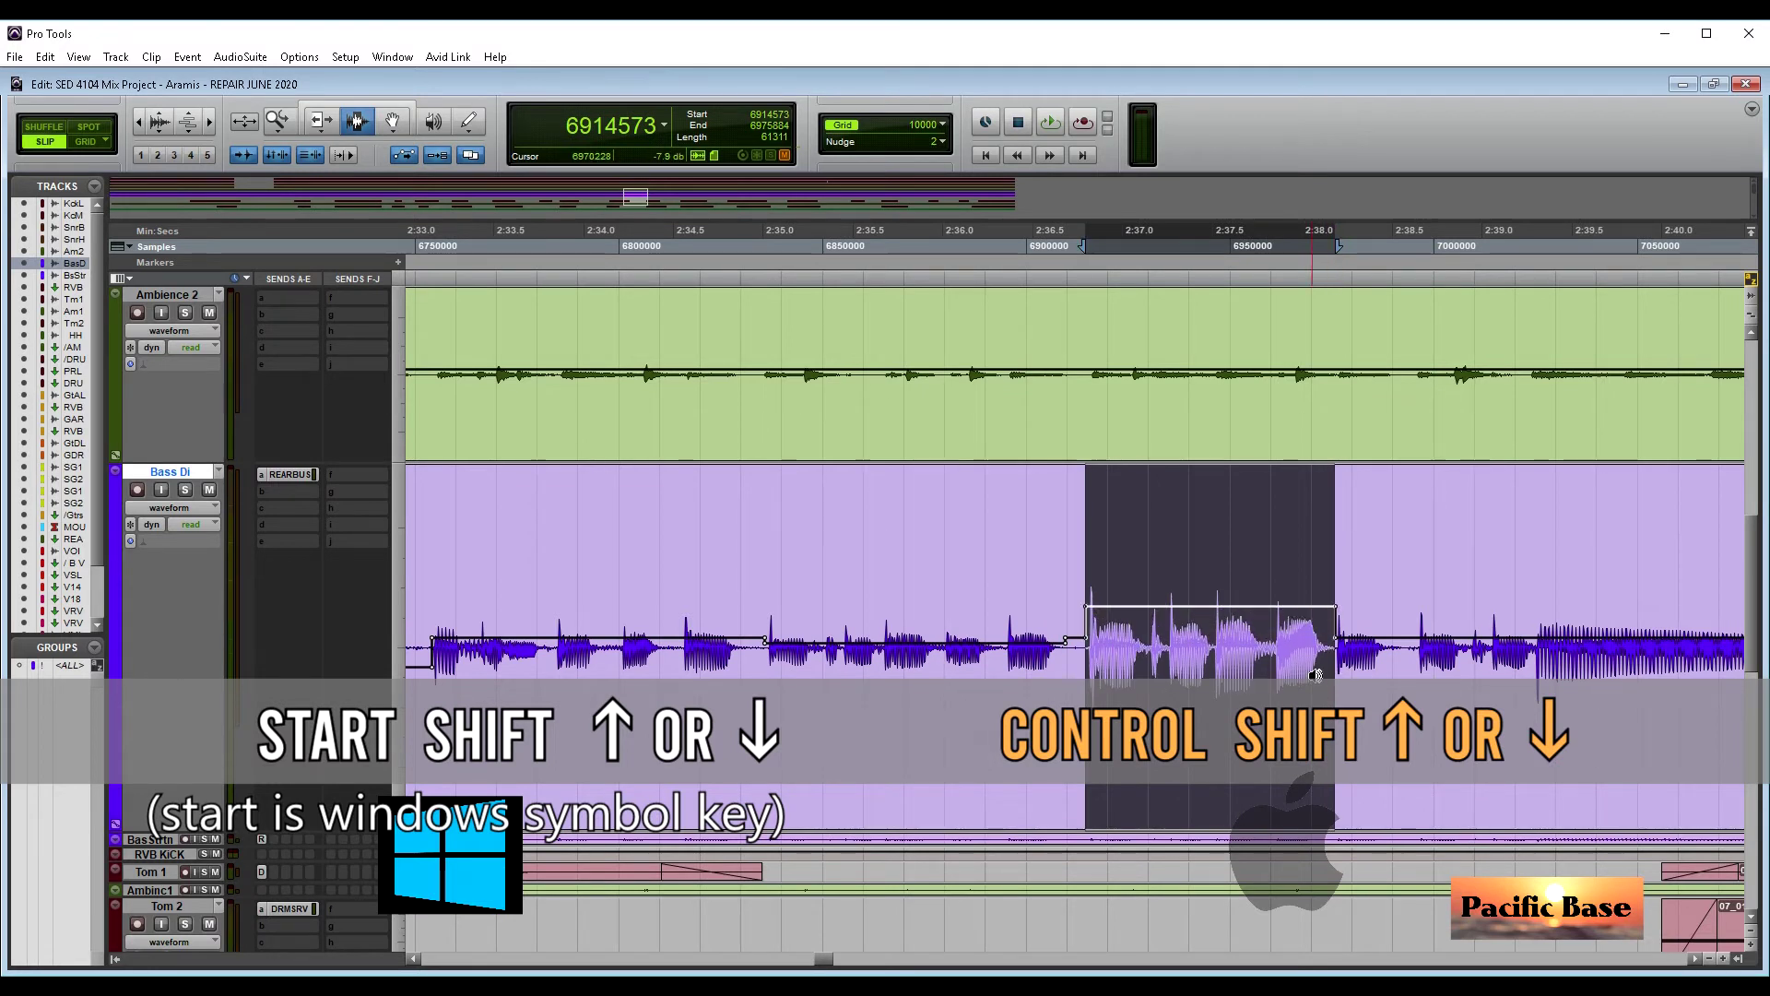
left_click(1469, 522)
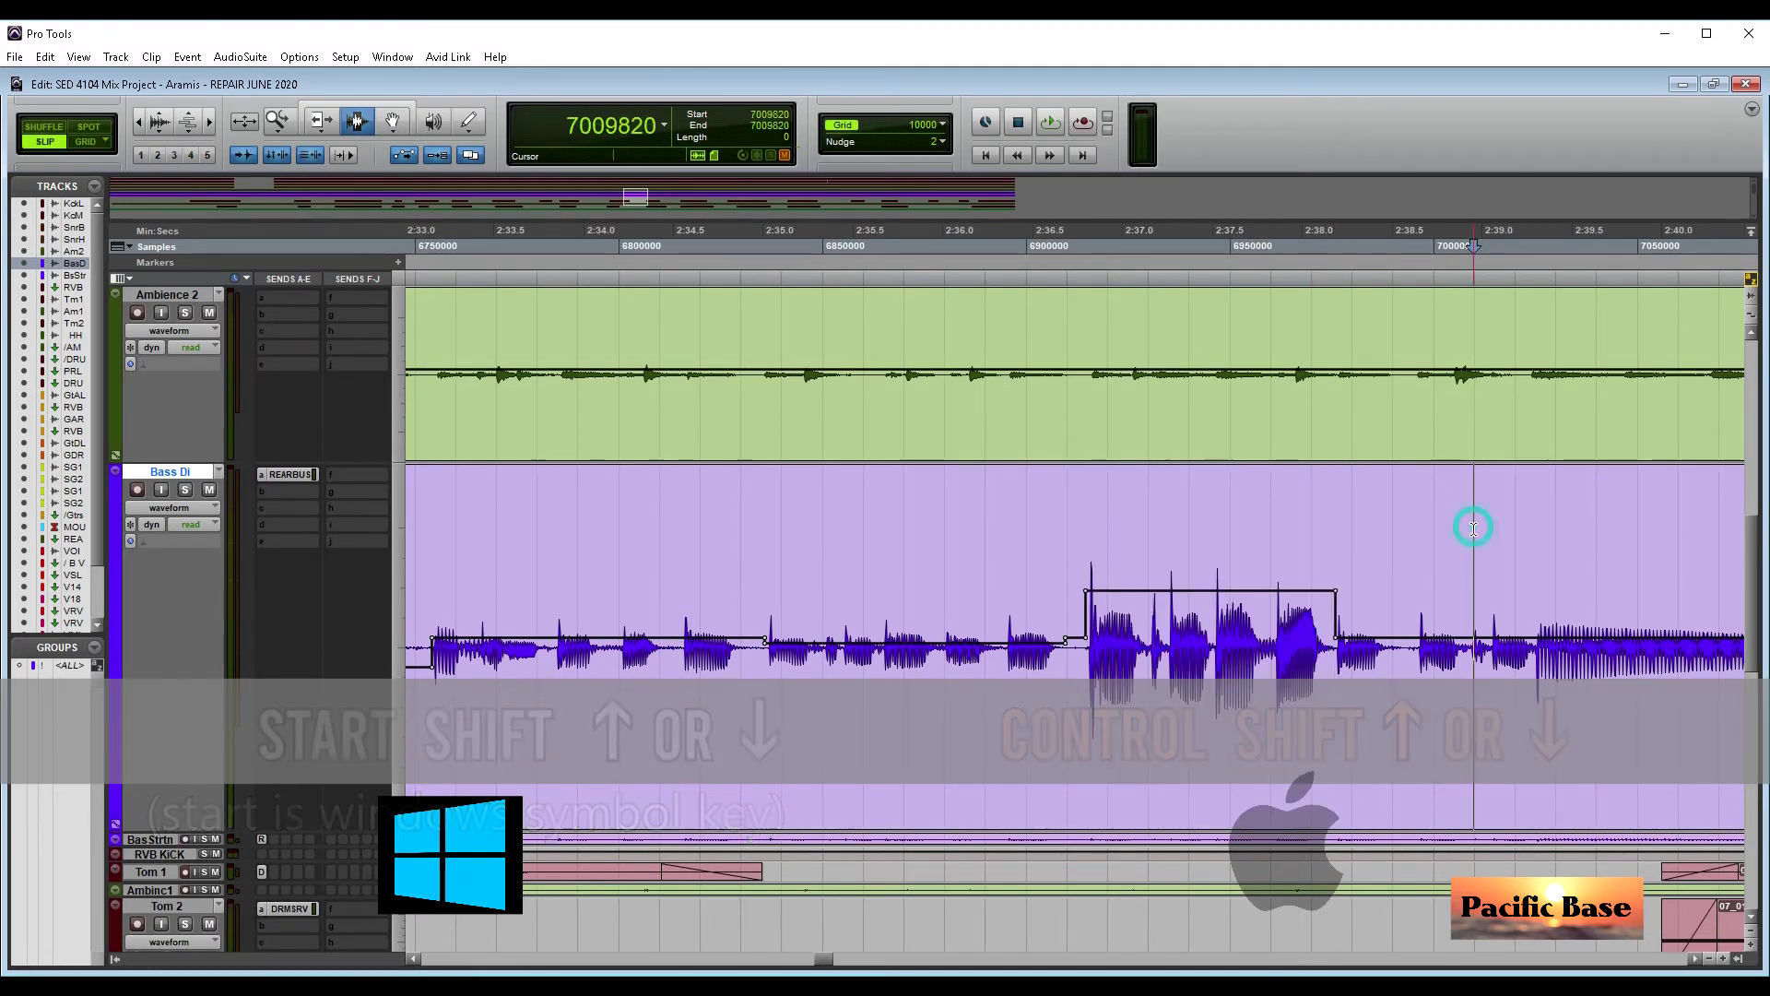
Step: Set the Editing preference Clip Gain Nudge Value to 1.0 dB
left_click(344, 56)
left_click(385, 318)
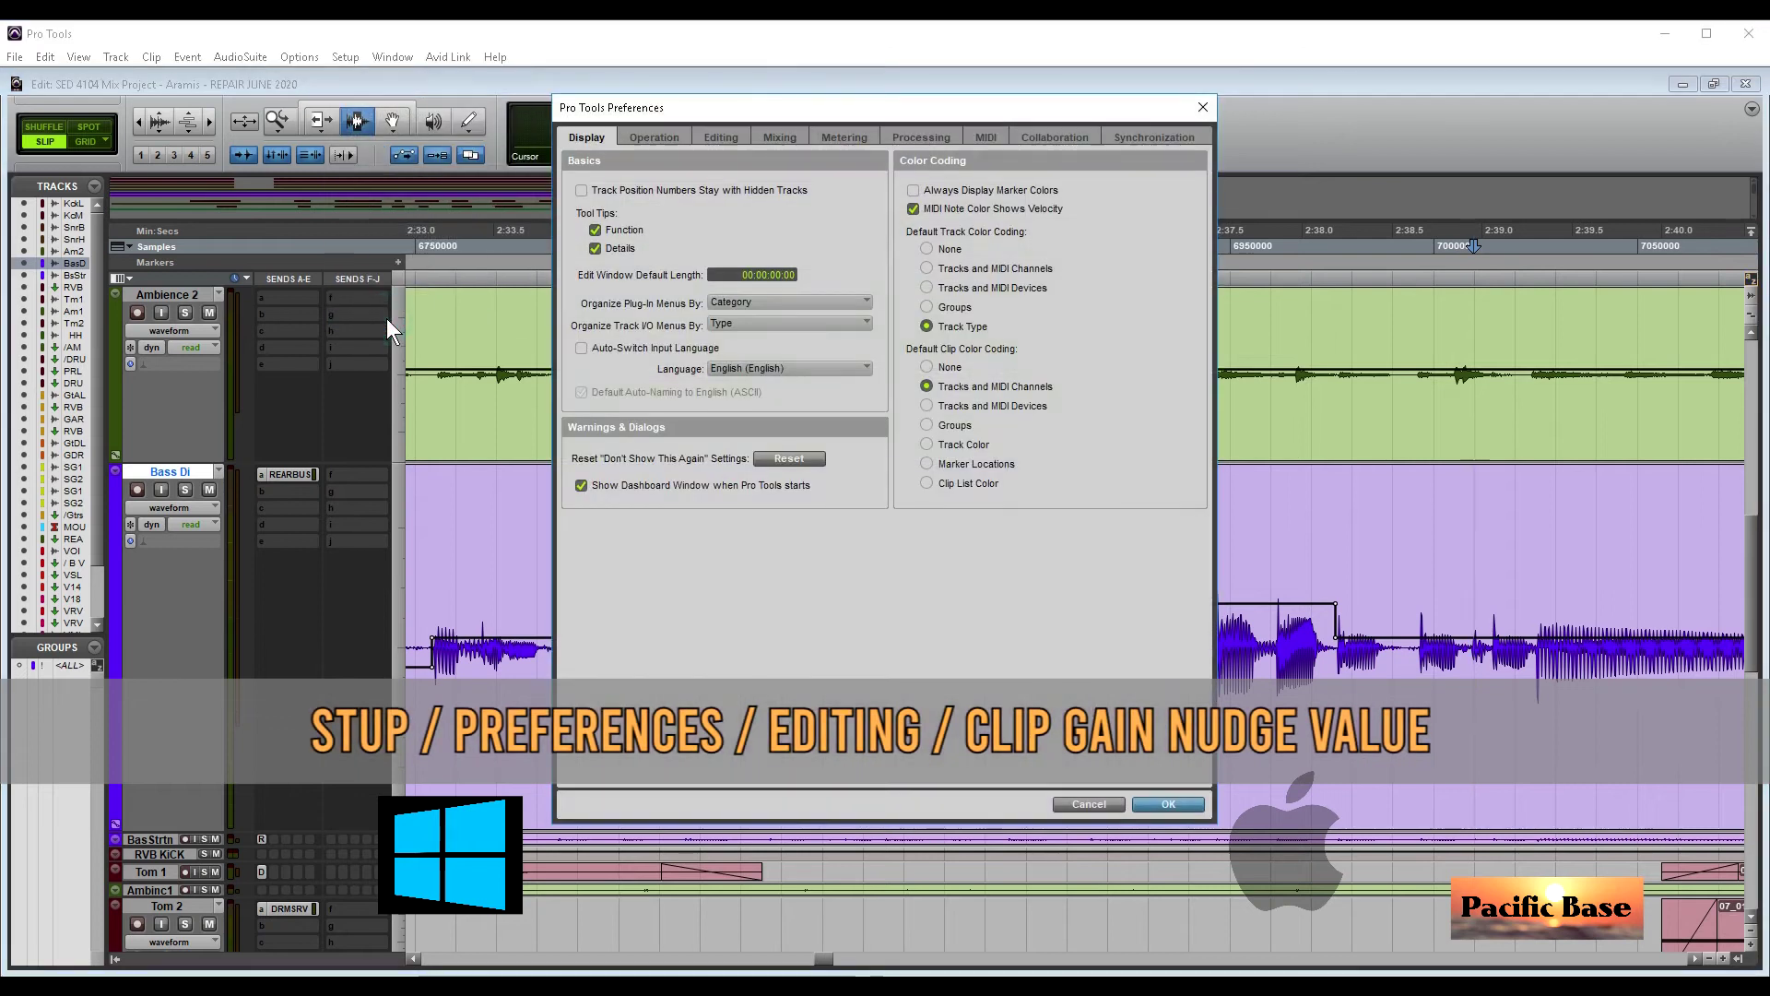
left_click(723, 136)
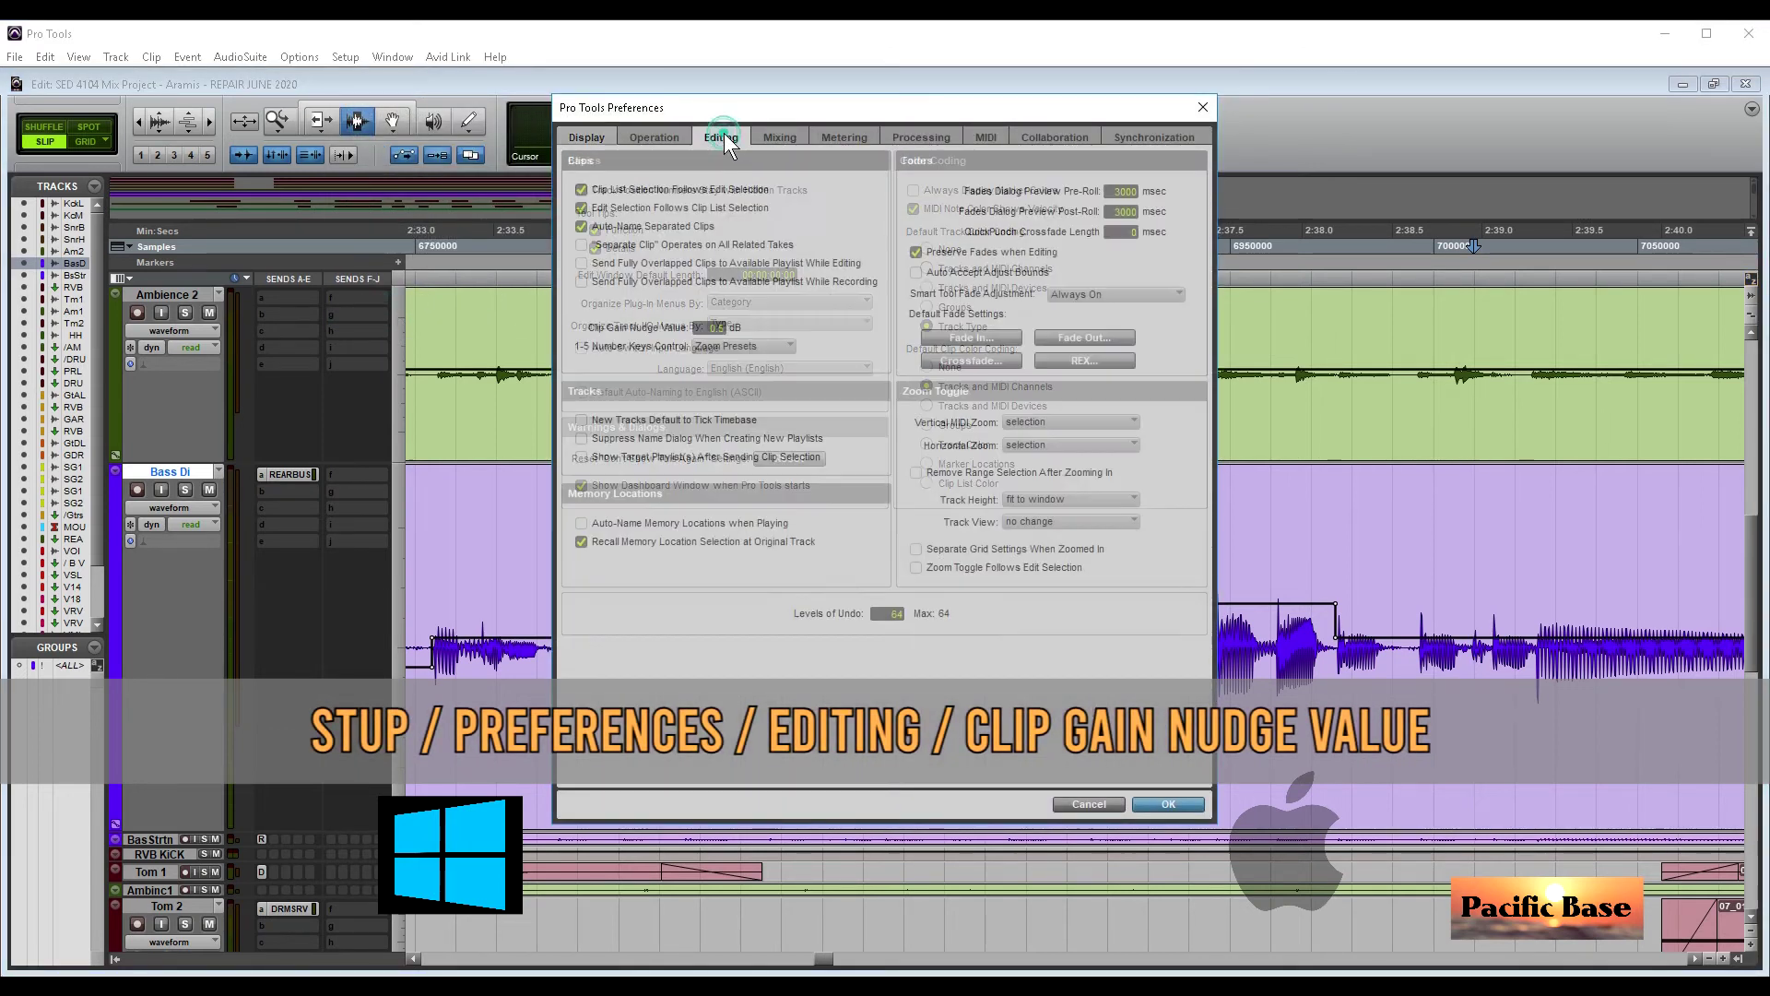
left_click(717, 327)
type("1.0")
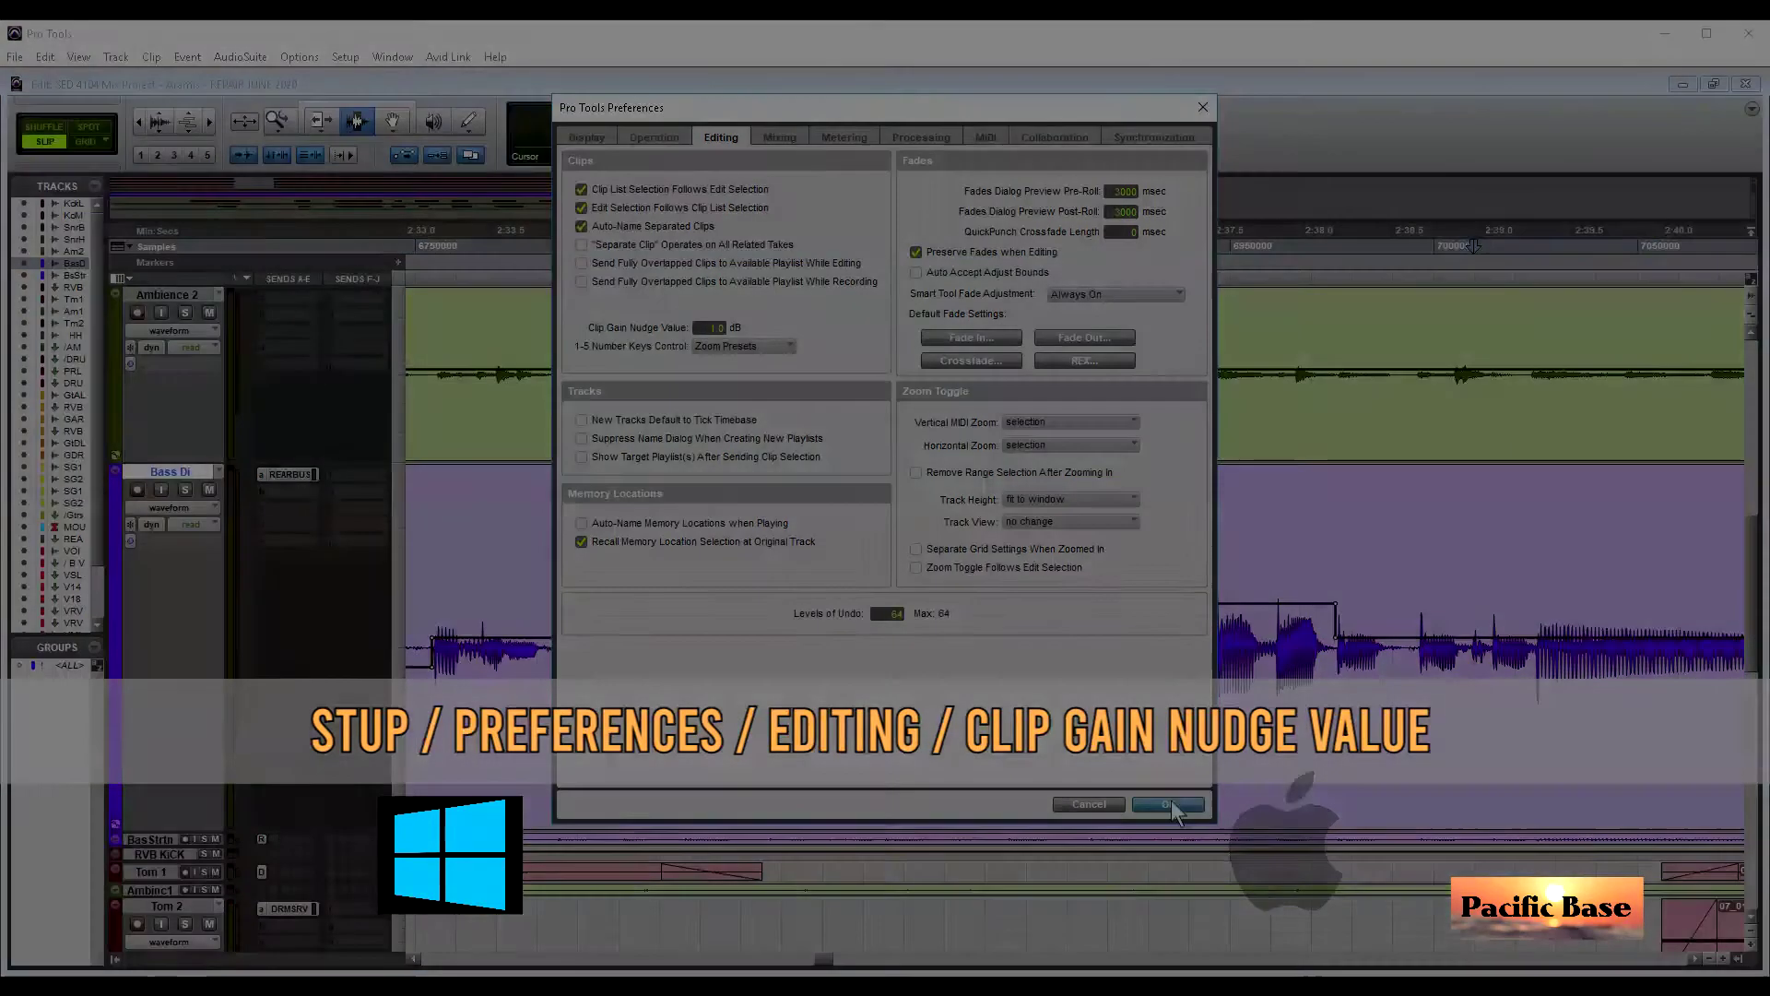
left_click(1169, 805)
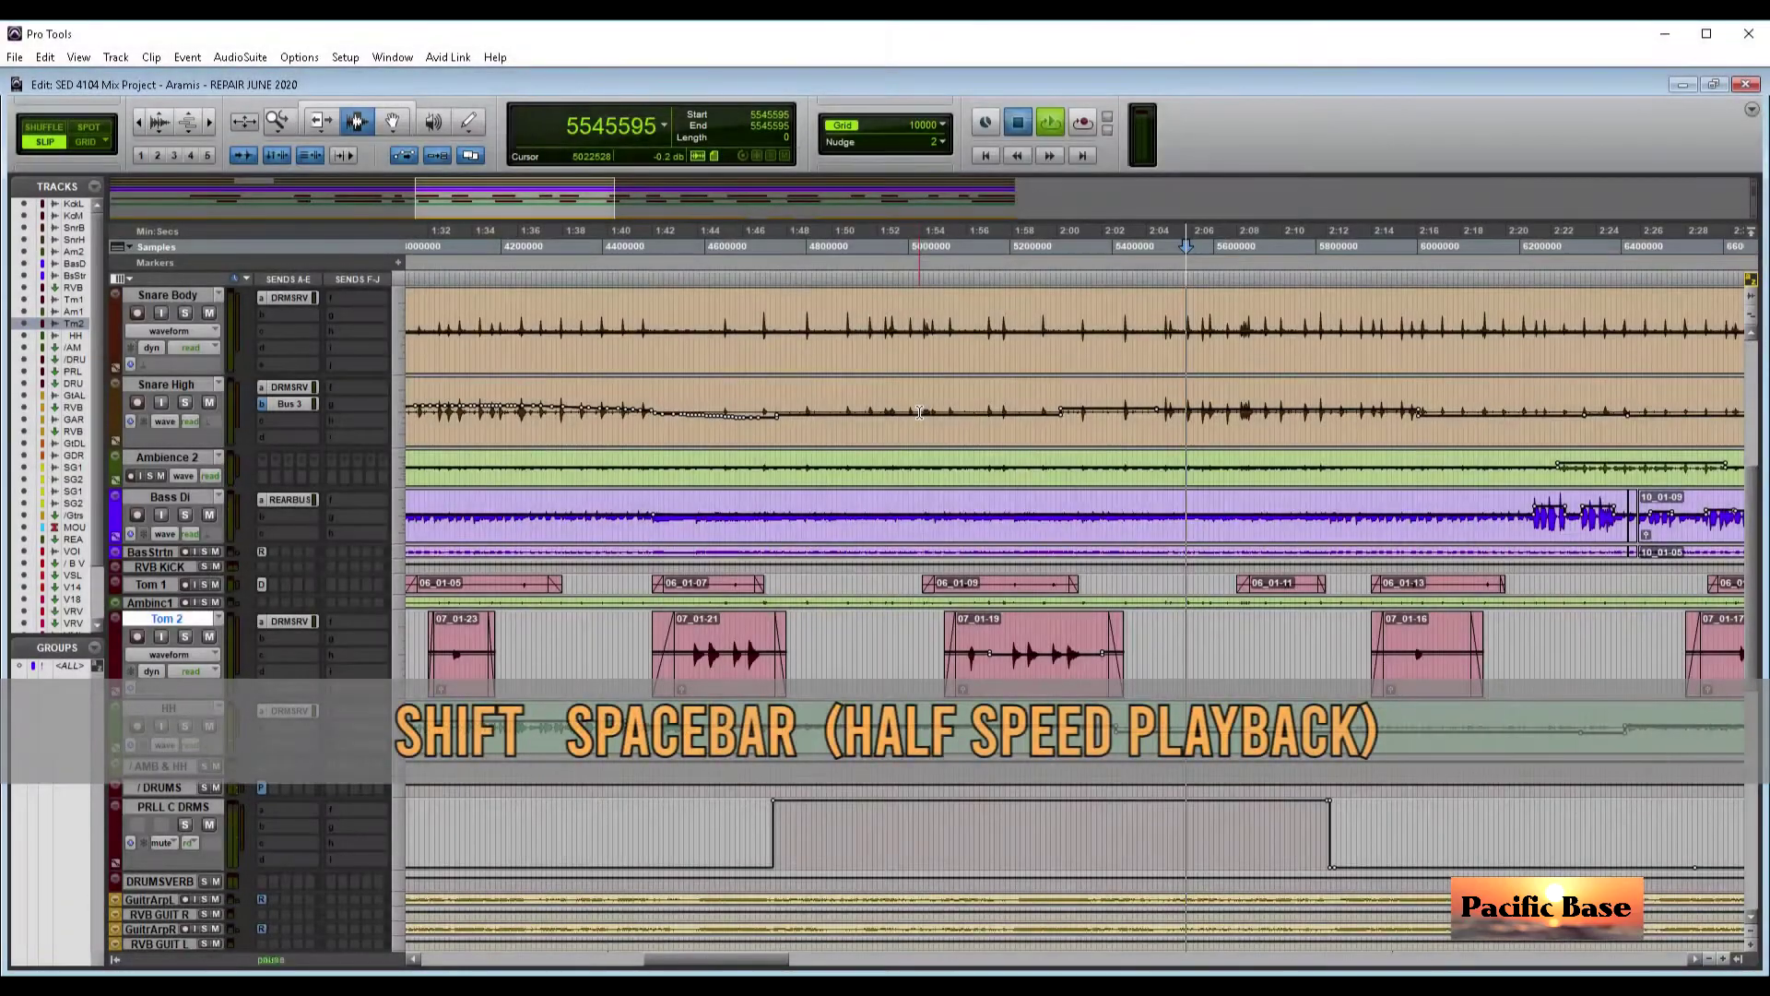
Step: Start playback, then record VOICE MAIN at half speed from about 6:14
key("shift+space")
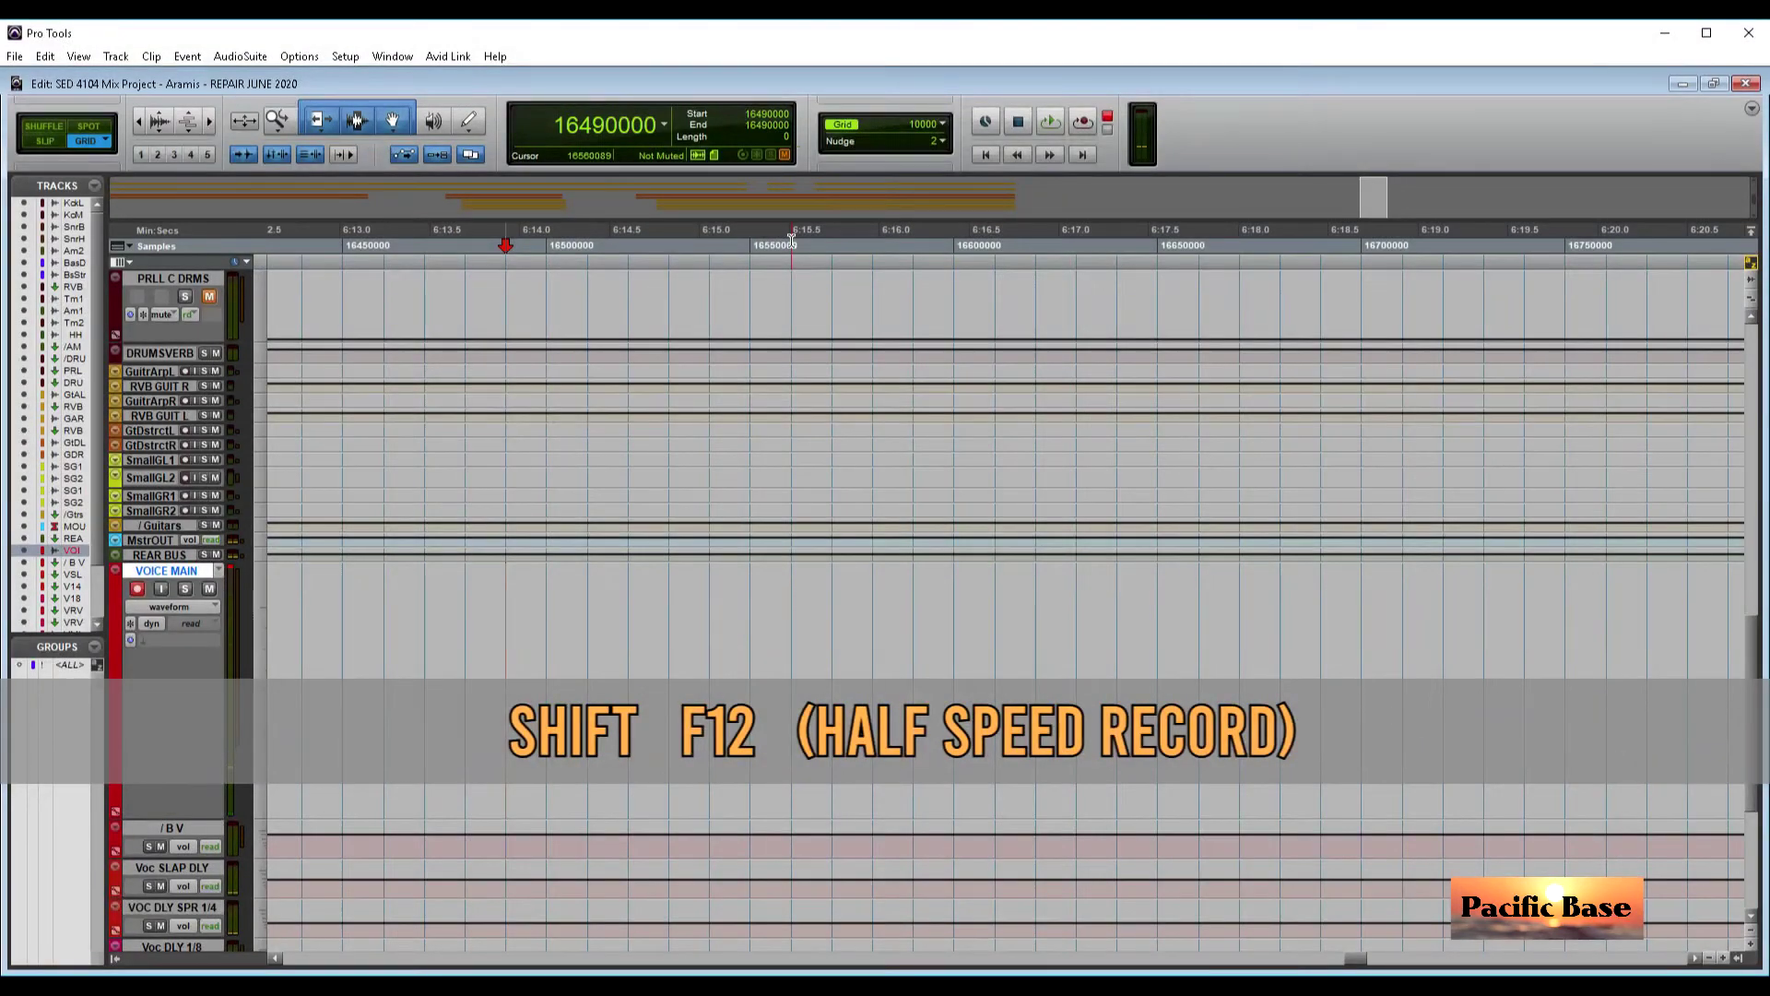
key("shift+F12")
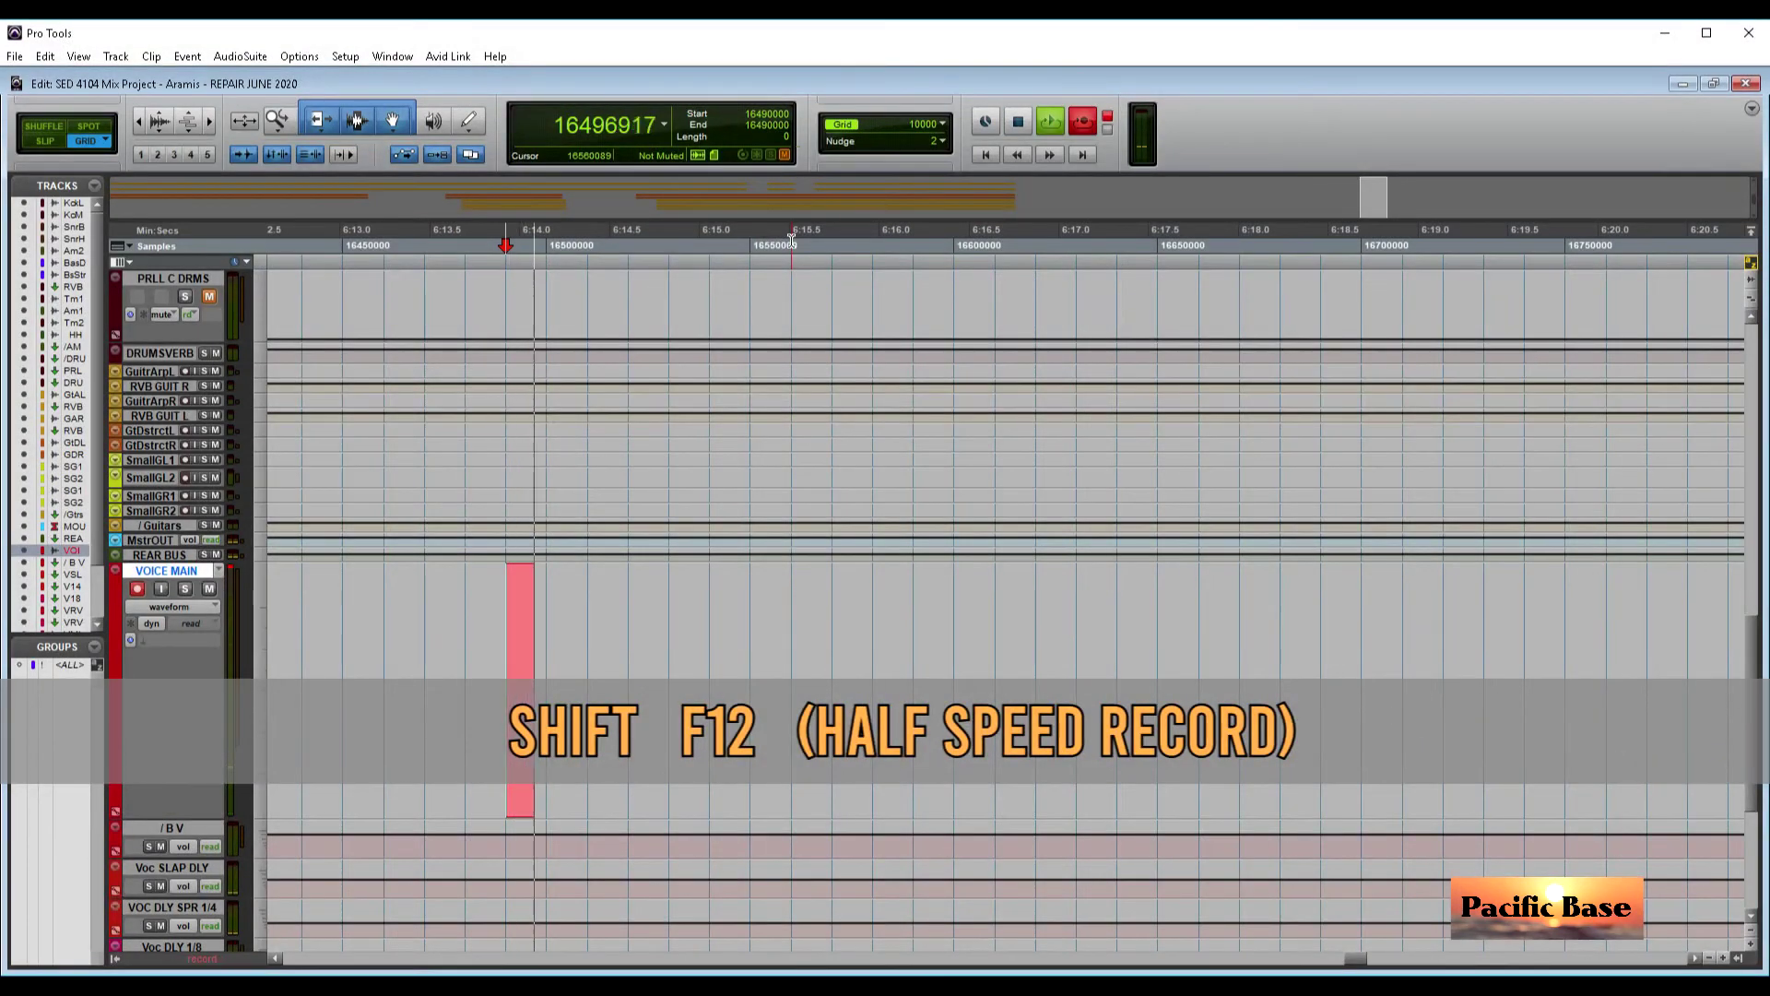